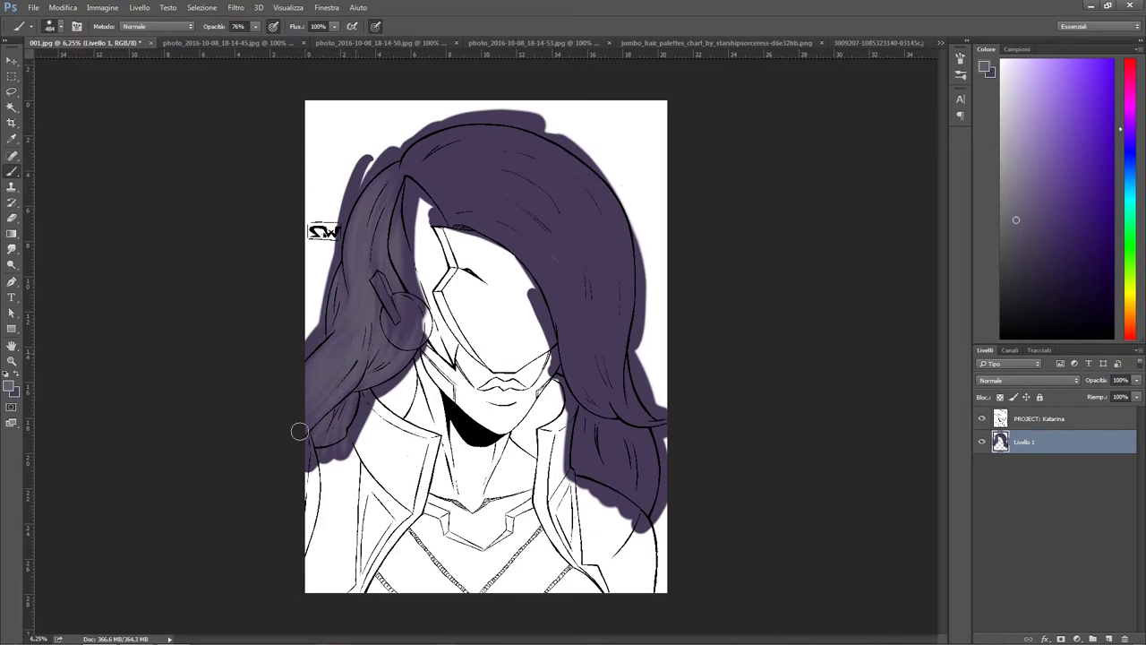
Step: Brush lighter purple-grey strands over the dark purple base of the large swept hair section, its lower lock and the opposite side
{"action": "key", "text": "ctrl+plus"}
{"action": "scroll", "coordinate": [299, 431], "scroll_direction": "down", "scroll_amount": 1}
{"action": "key", "text": "j"}
{"action": "left_click_drag", "start_coordinate": [501, 269], "coordinate": [601, 399]}
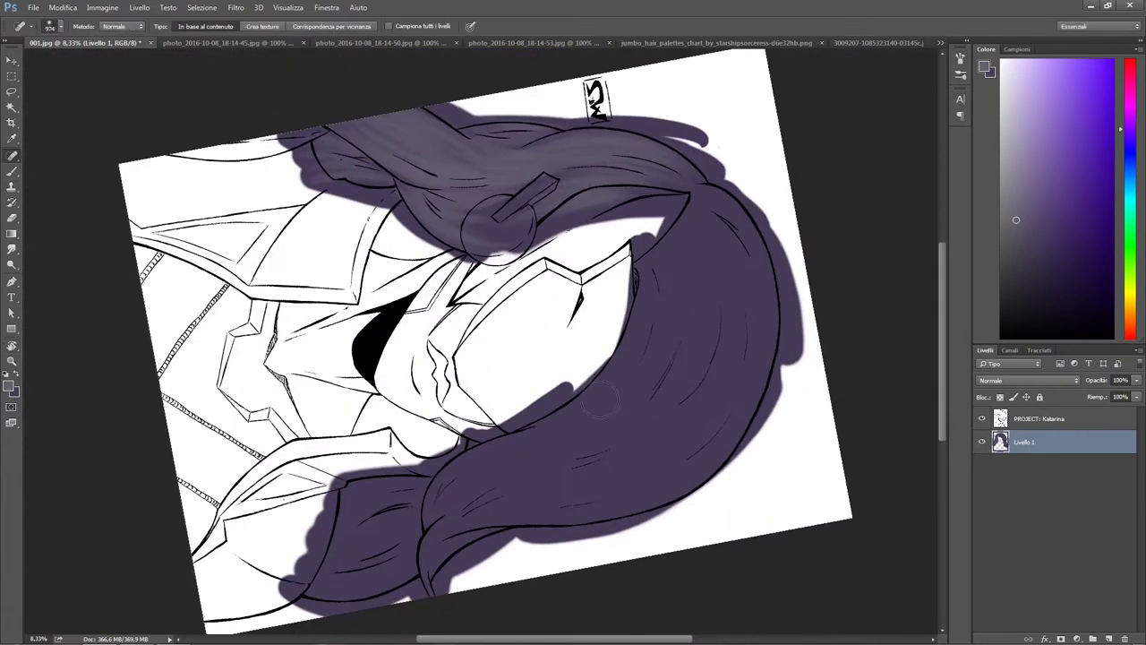
{"action": "key", "text": "b"}
{"action": "mouse_move", "coordinate": [746, 383]}
{"action": "left_mouse_down"}
{"action": "mouse_move", "coordinate": [690, 185]}
{"action": "mouse_move", "coordinate": [721, 200]}
{"action": "mouse_move", "coordinate": [727, 347]}
{"action": "mouse_move", "coordinate": [694, 213]}
{"action": "mouse_move", "coordinate": [722, 355]}
{"action": "left_mouse_up"}
{"action": "key", "text": "r"}
{"action": "mouse_move", "coordinate": [517, 329]}
{"action": "left_mouse_down"}
{"action": "mouse_move", "coordinate": [716, 217]}
{"action": "mouse_move", "coordinate": [645, 386]}
{"action": "left_mouse_up"}
{"action": "mouse_move", "coordinate": [647, 270]}
{"action": "left_mouse_down"}
{"action": "mouse_move", "coordinate": [582, 403]}
{"action": "mouse_move", "coordinate": [630, 275]}
{"action": "left_mouse_up"}
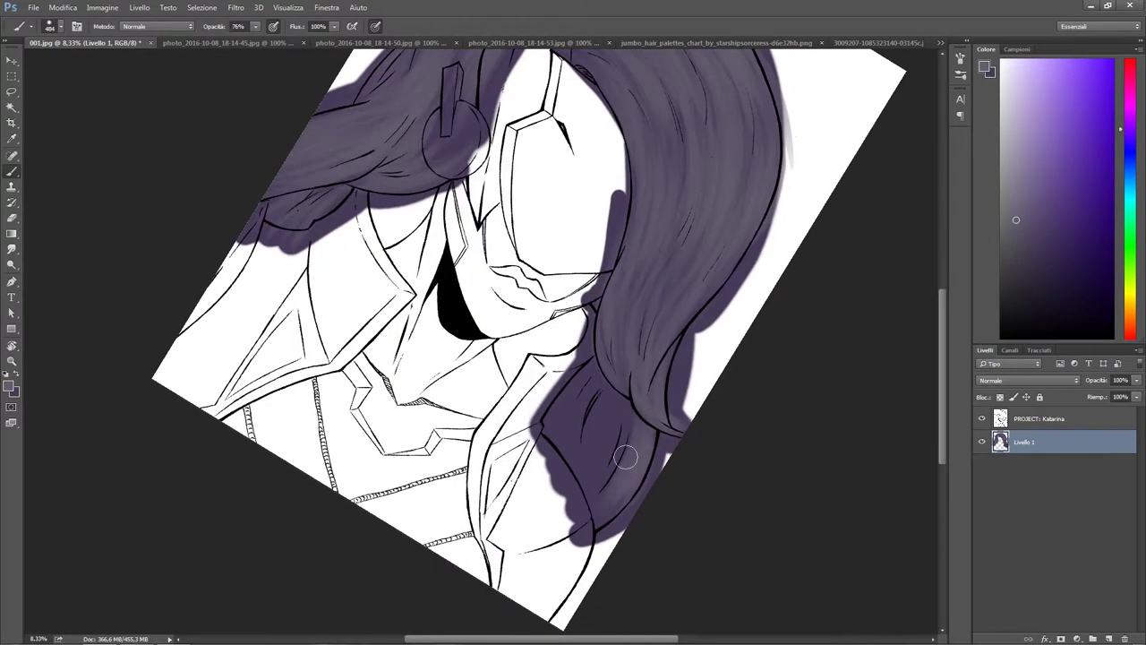
{"action": "mouse_move", "coordinate": [622, 453]}
{"action": "left_mouse_down"}
{"action": "mouse_move", "coordinate": [622, 397]}
{"action": "mouse_move", "coordinate": [592, 452]}
{"action": "mouse_move", "coordinate": [593, 399]}
{"action": "left_mouse_up"}
{"action": "left_click_drag", "start_coordinate": [408, 176], "coordinate": [510, 418]}
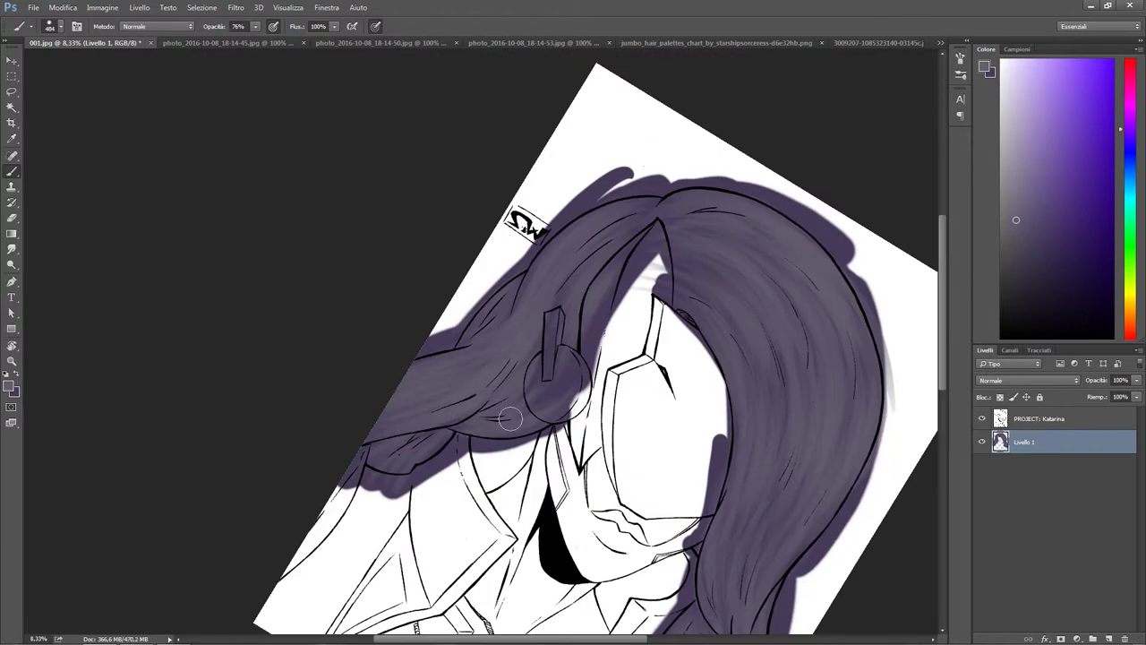
Step: Sample a neutral grey from the hair palette chart and set the brush size on the Katarina drawing to 308 px
{"action": "left_click", "coordinate": [717, 42]}
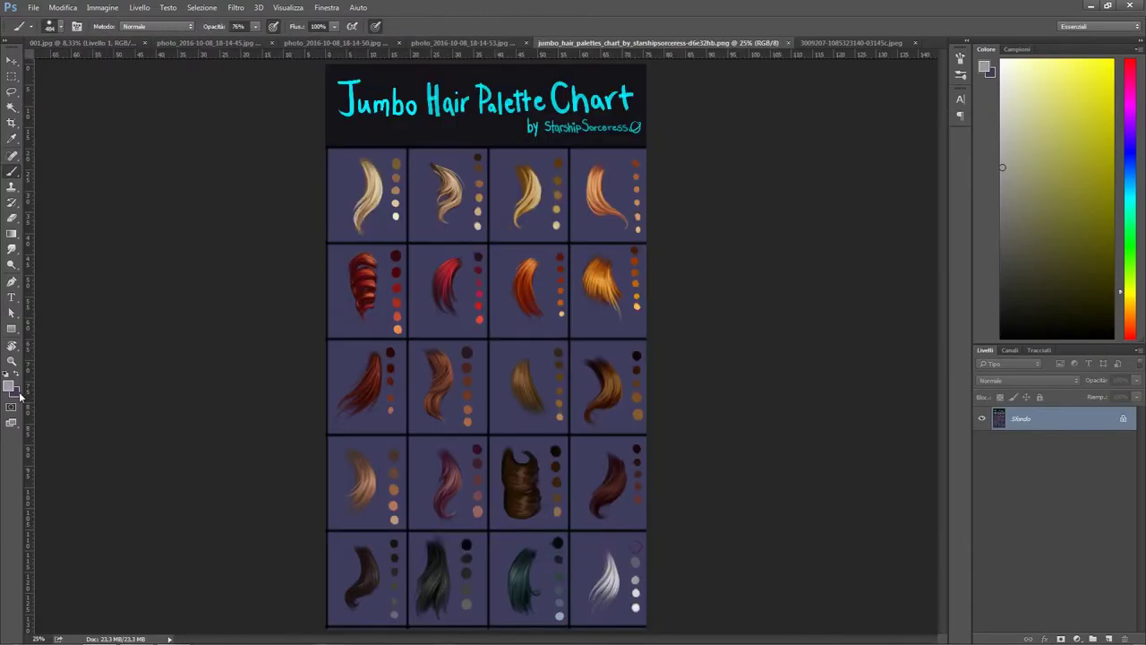
{"action": "left_click", "coordinate": [76, 42]}
{"action": "right_click", "coordinate": [431, 353]}
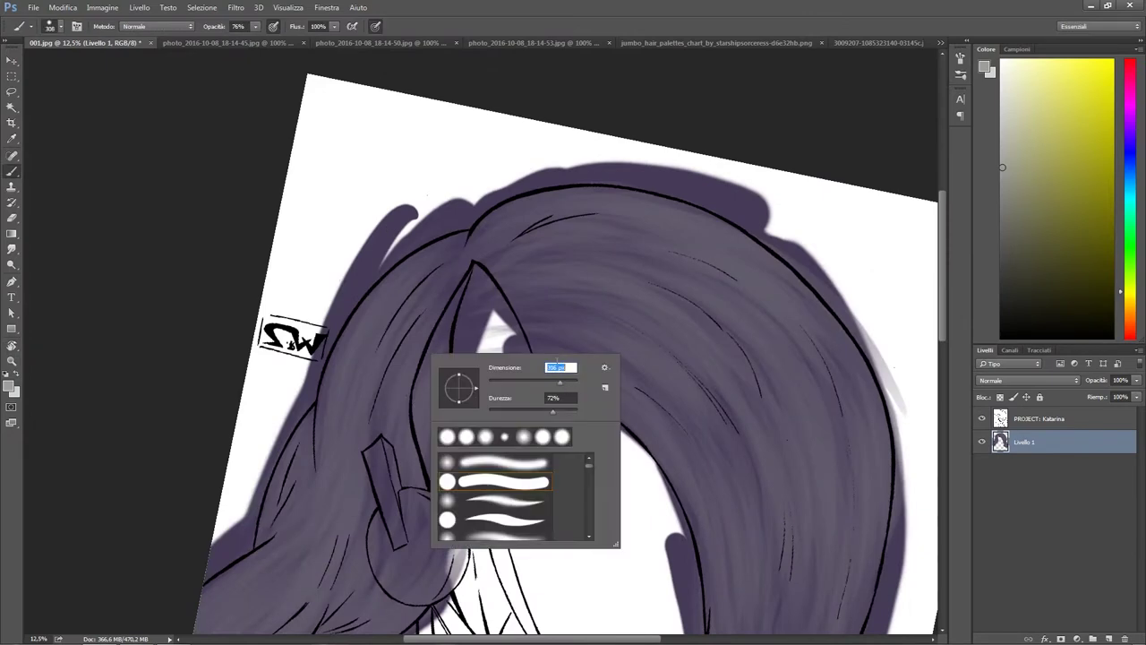
Step: Paint grey strands along the side hair from the parting down to the earpiece, undoing the first stroke
{"action": "left_click_drag", "start_coordinate": [399, 492], "coordinate": [437, 285]}
{"action": "key", "text": "ctrl+z"}
{"action": "left_click_drag", "start_coordinate": [403, 470], "coordinate": [416, 350]}
{"action": "left_click_drag", "start_coordinate": [421, 519], "coordinate": [414, 371]}
{"action": "mouse_move", "coordinate": [369, 416]}
{"action": "left_mouse_down"}
{"action": "mouse_move", "coordinate": [420, 310]}
{"action": "mouse_move", "coordinate": [387, 353]}
{"action": "mouse_move", "coordinate": [459, 240]}
{"action": "left_mouse_up"}
{"action": "left_click_drag", "start_coordinate": [336, 511], "coordinate": [380, 274]}
{"action": "left_click_drag", "start_coordinate": [363, 537], "coordinate": [448, 238]}
{"action": "left_click_drag", "start_coordinate": [358, 403], "coordinate": [499, 249]}
{"action": "left_click_drag", "start_coordinate": [475, 448], "coordinate": [538, 260]}
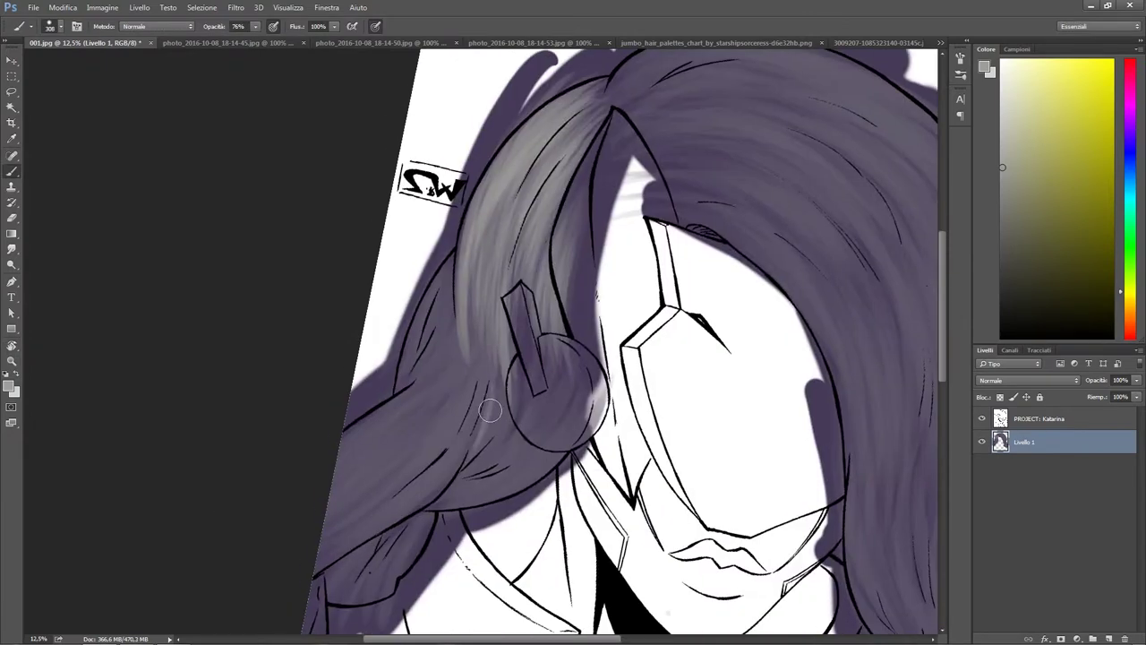
Step: Paint grey strands through the side hair behind and below the earpiece, down to the canvas edge
{"action": "mouse_move", "coordinate": [524, 403]}
{"action": "left_mouse_down"}
{"action": "mouse_move", "coordinate": [449, 476]}
{"action": "mouse_move", "coordinate": [547, 365]}
{"action": "left_mouse_up"}
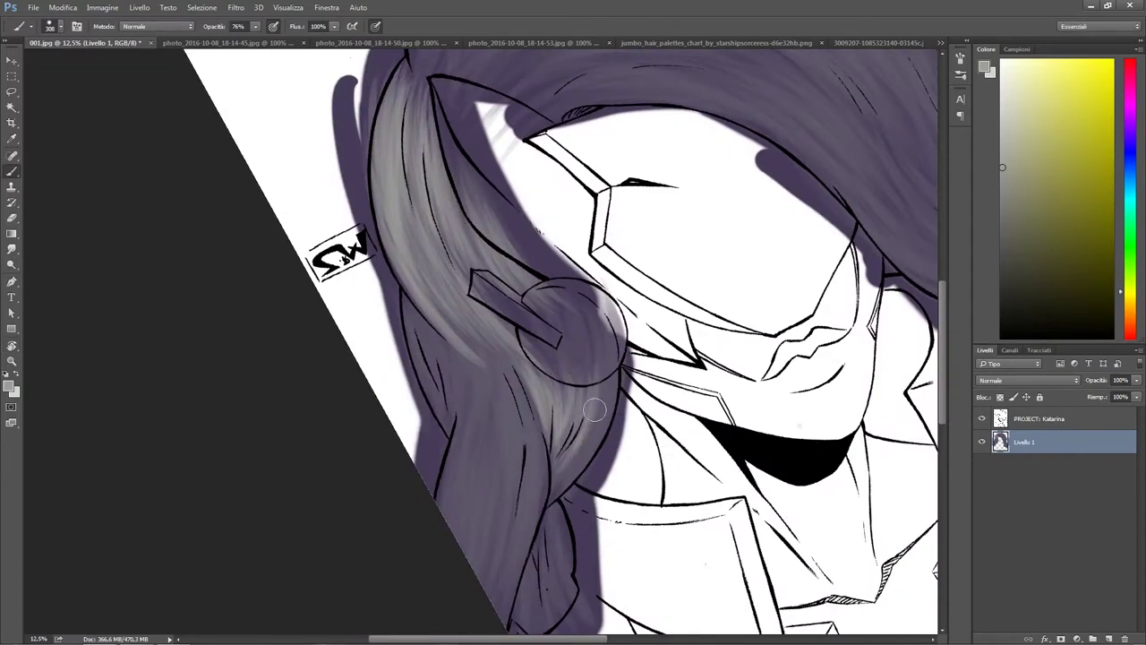
{"action": "left_click_drag", "start_coordinate": [569, 488], "coordinate": [544, 341]}
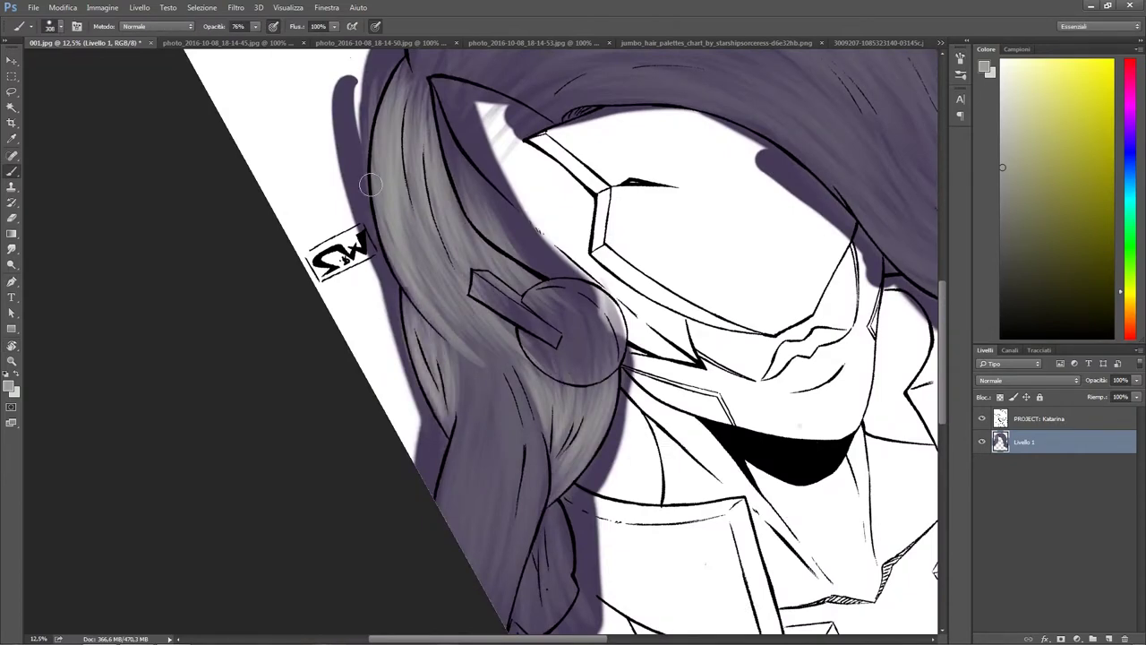
{"action": "mouse_move", "coordinate": [371, 184]}
{"action": "left_mouse_down"}
{"action": "mouse_move", "coordinate": [437, 313]}
{"action": "mouse_move", "coordinate": [466, 430]}
{"action": "left_mouse_up"}
{"action": "mouse_move", "coordinate": [483, 323]}
{"action": "left_mouse_down"}
{"action": "mouse_move", "coordinate": [537, 510]}
{"action": "mouse_move", "coordinate": [460, 328]}
{"action": "mouse_move", "coordinate": [452, 269]}
{"action": "left_mouse_up"}
{"action": "mouse_move", "coordinate": [510, 465]}
{"action": "left_mouse_down"}
{"action": "mouse_move", "coordinate": [452, 273]}
{"action": "mouse_move", "coordinate": [461, 385]}
{"action": "mouse_move", "coordinate": [490, 383]}
{"action": "left_mouse_up"}
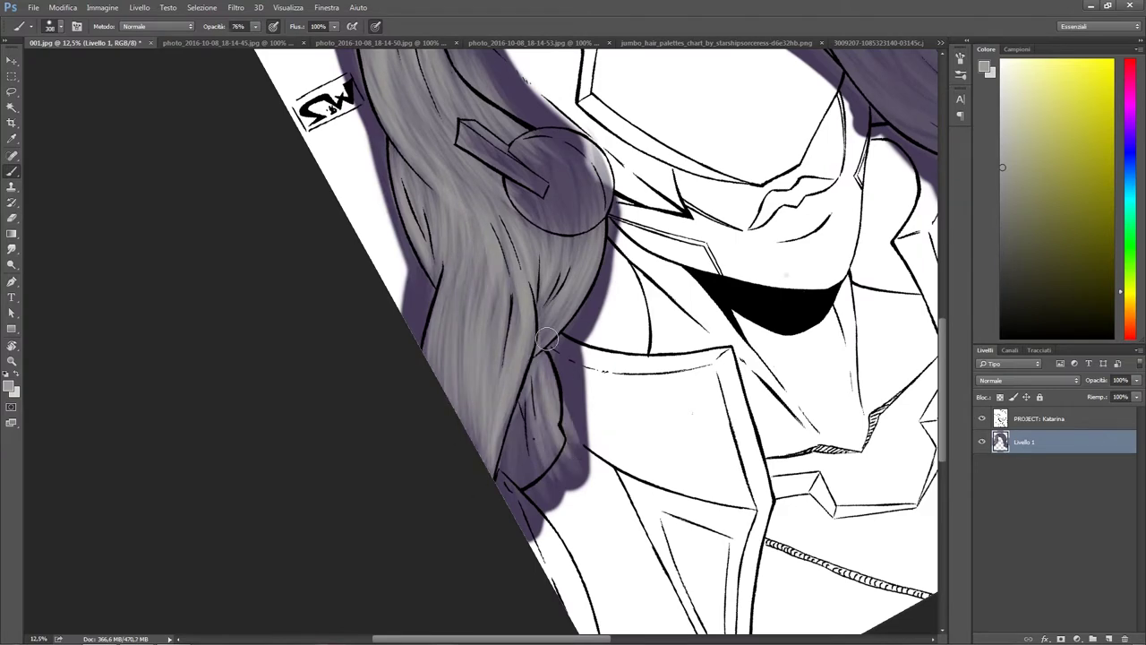
{"action": "scroll", "coordinate": [403, 179], "scroll_direction": "up", "scroll_amount": 5}
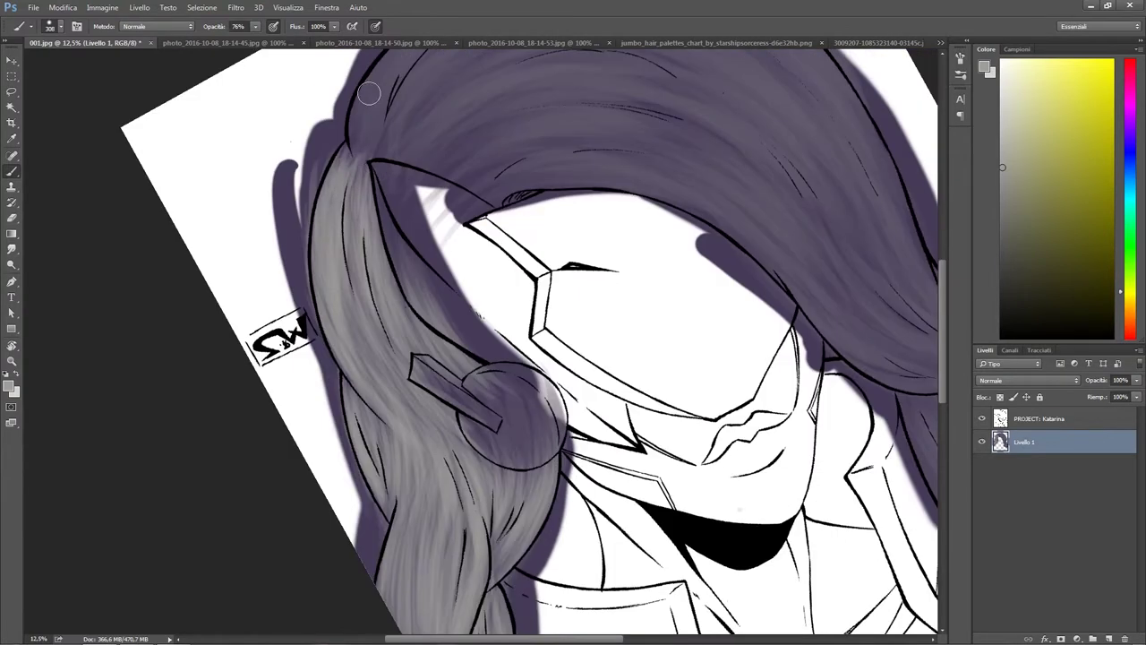
Step: Paint grey strands along the inner edge of the large hair section, following the curve of the face
{"action": "left_click_drag", "start_coordinate": [369, 93], "coordinate": [520, 309]}
{"action": "key", "text": "ctrl+minus"}
{"action": "key", "text": "ctrl+minus"}
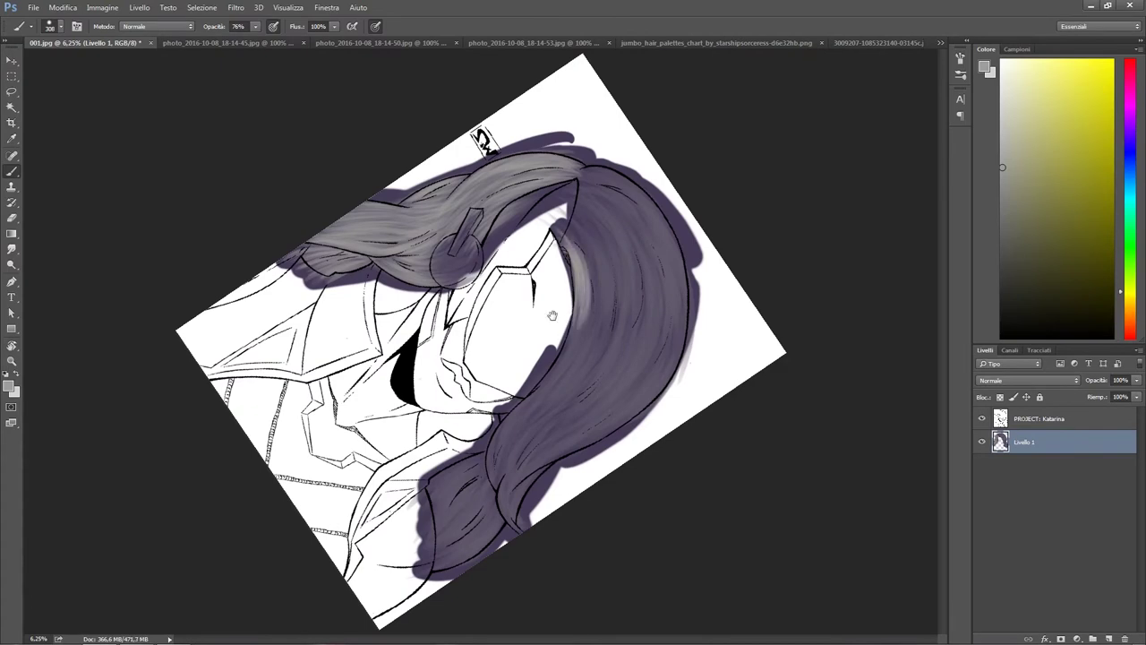
{"action": "left_click_drag", "start_coordinate": [563, 273], "coordinate": [560, 282]}
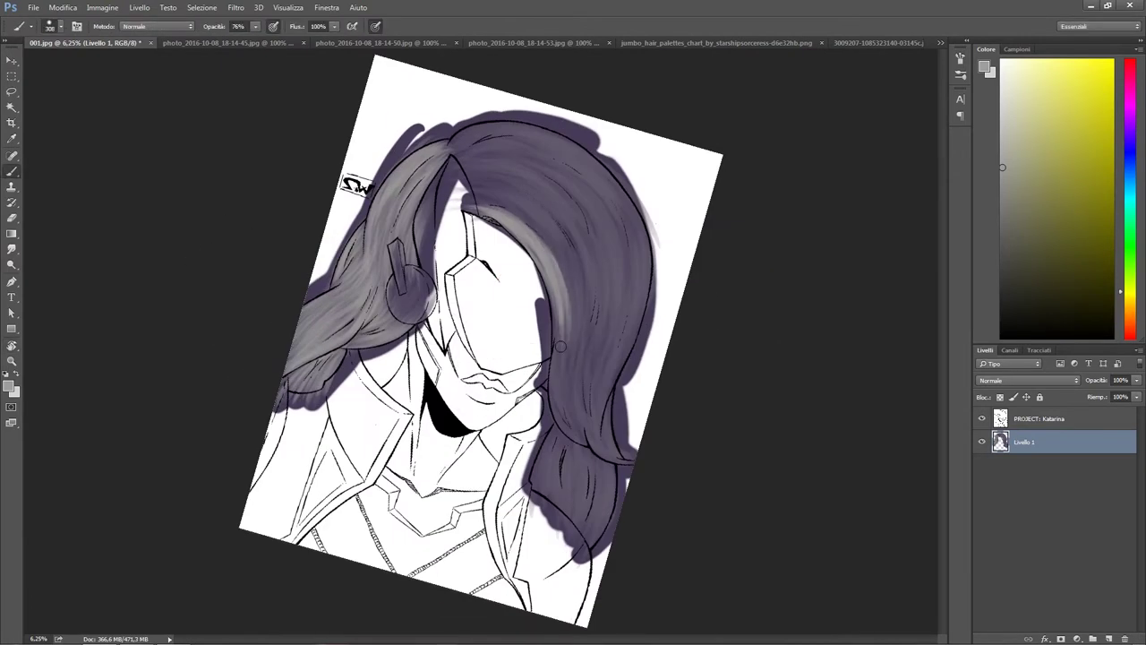
{"action": "left_click_drag", "start_coordinate": [556, 242], "coordinate": [595, 291]}
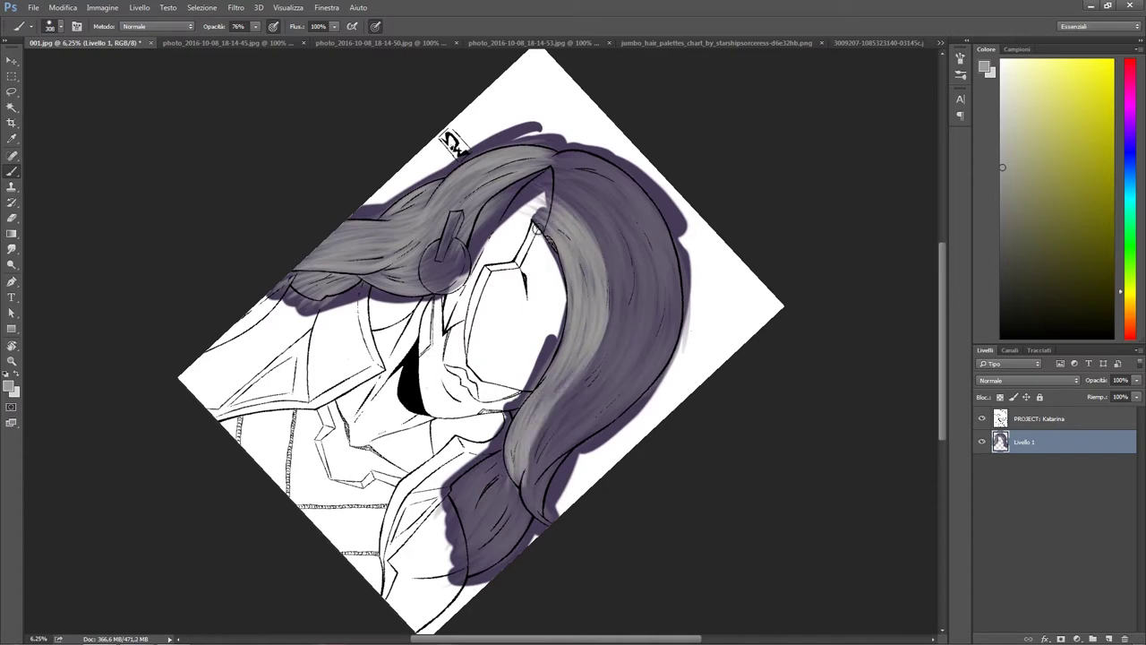
Step: Cover the crown and the outer curve of the large hair section with grey strands starting at the parting
{"action": "left_click_drag", "start_coordinate": [536, 226], "coordinate": [602, 256]}
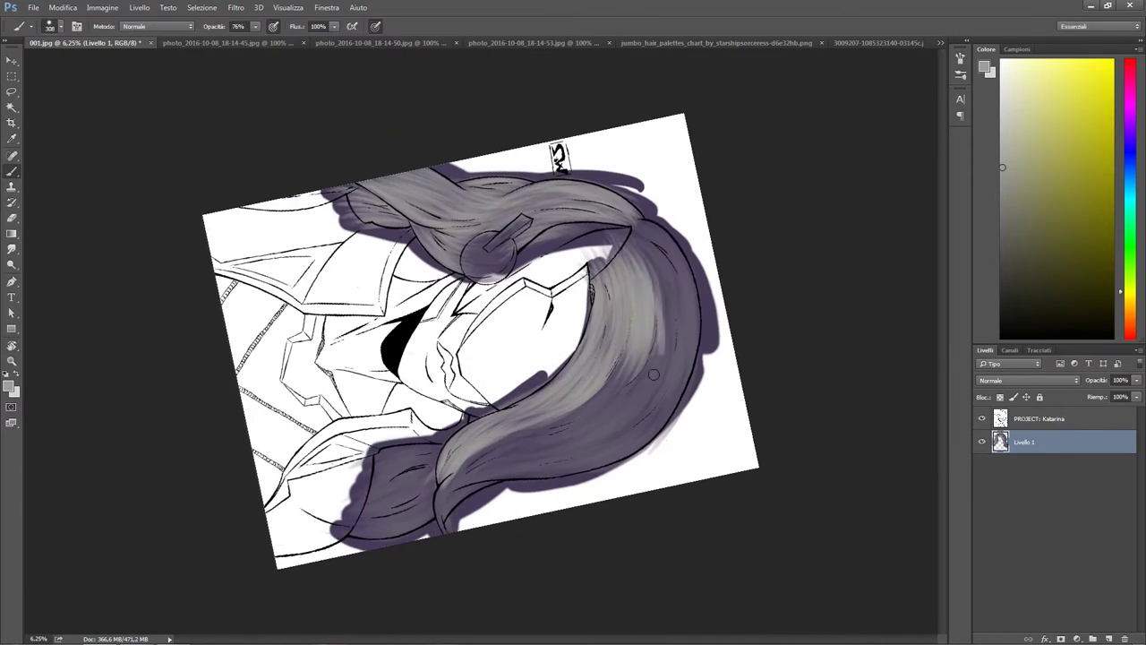
{"action": "left_click_drag", "start_coordinate": [659, 296], "coordinate": [670, 419]}
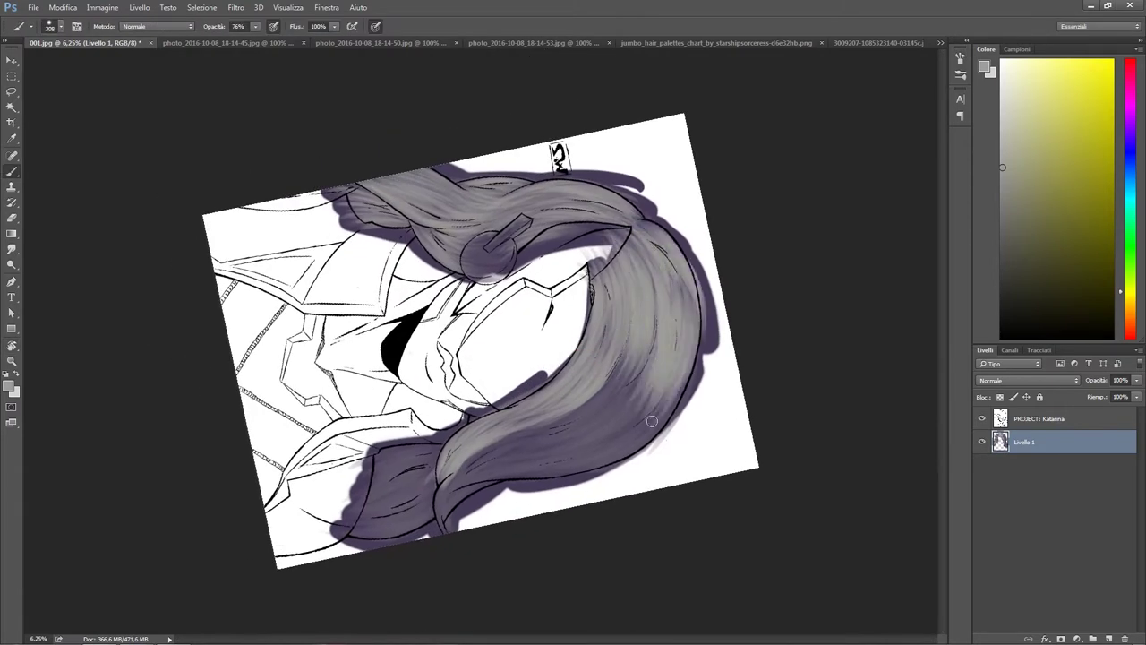
{"action": "left_click_drag", "start_coordinate": [627, 358], "coordinate": [592, 314]}
{"action": "scroll", "coordinate": [591, 309], "scroll_direction": "up", "scroll_amount": 1}
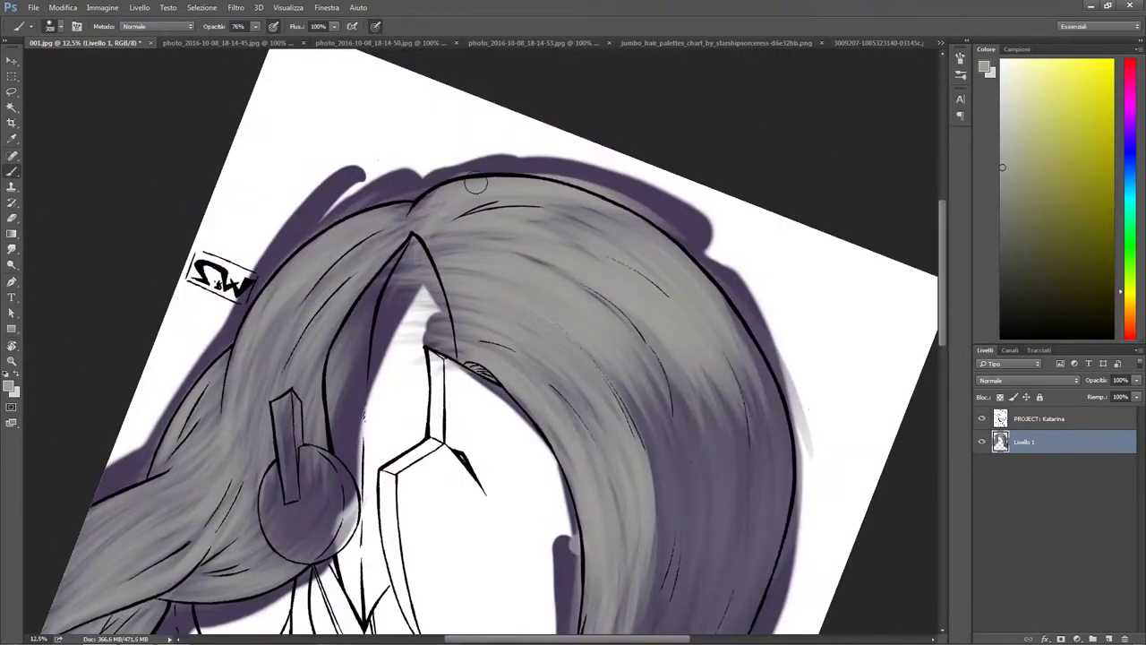
{"action": "mouse_move", "coordinate": [773, 521]}
{"action": "left_mouse_down"}
{"action": "mouse_move", "coordinate": [599, 417]}
{"action": "mouse_move", "coordinate": [583, 272]}
{"action": "mouse_move", "coordinate": [525, 430]}
{"action": "mouse_move", "coordinate": [538, 268]}
{"action": "left_mouse_up"}
Step: Extend the grey strands down the length of the large hair section toward its curled tip
{"action": "scroll", "coordinate": [451, 161], "scroll_direction": "down", "scroll_amount": 3}
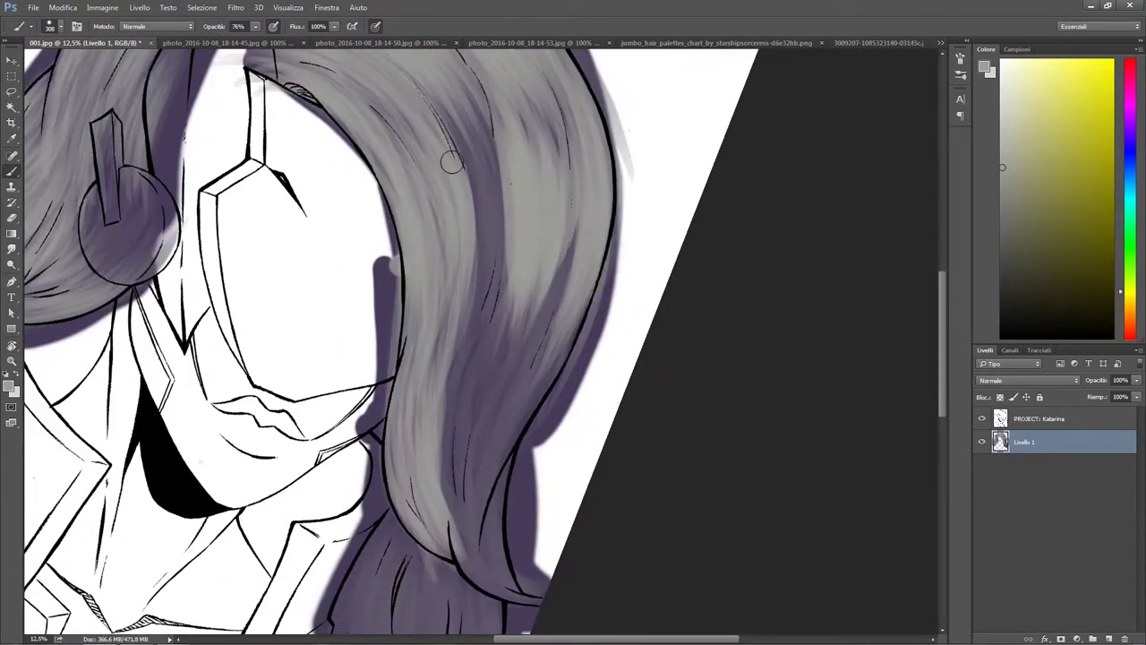
{"action": "mouse_move", "coordinate": [452, 161]}
{"action": "left_mouse_down"}
{"action": "mouse_move", "coordinate": [537, 430]}
{"action": "mouse_move", "coordinate": [529, 295]}
{"action": "mouse_move", "coordinate": [476, 109]}
{"action": "mouse_move", "coordinate": [468, 361]}
{"action": "mouse_move", "coordinate": [545, 391]}
{"action": "left_mouse_up"}
{"action": "scroll", "coordinate": [545, 391], "scroll_direction": "down", "scroll_amount": 2}
{"action": "mouse_move", "coordinate": [421, 323]}
{"action": "left_mouse_down"}
{"action": "mouse_move", "coordinate": [457, 520]}
{"action": "mouse_move", "coordinate": [498, 452]}
{"action": "mouse_move", "coordinate": [418, 525]}
{"action": "left_mouse_up"}
Step: Paint grey and lighter grey strands over the lower lock resting on the shoulder
{"action": "scroll", "coordinate": [439, 430], "scroll_direction": "down", "scroll_amount": 2}
{"action": "scroll", "coordinate": [417, 525], "scroll_direction": "down", "scroll_amount": 2}
{"action": "mouse_move", "coordinate": [439, 385]}
{"action": "left_mouse_down"}
{"action": "mouse_move", "coordinate": [403, 520]}
{"action": "mouse_move", "coordinate": [506, 376]}
{"action": "mouse_move", "coordinate": [537, 529]}
{"action": "mouse_move", "coordinate": [548, 381]}
{"action": "mouse_move", "coordinate": [571, 482]}
{"action": "mouse_move", "coordinate": [511, 537]}
{"action": "mouse_move", "coordinate": [452, 510]}
{"action": "left_mouse_up"}
{"action": "scroll", "coordinate": [418, 501], "scroll_direction": "down", "scroll_amount": 2}
{"action": "mouse_move", "coordinate": [470, 336]}
{"action": "left_mouse_down"}
{"action": "mouse_move", "coordinate": [537, 296]}
{"action": "mouse_move", "coordinate": [552, 269]}
{"action": "mouse_move", "coordinate": [618, 502]}
{"action": "mouse_move", "coordinate": [663, 542]}
{"action": "left_mouse_up"}
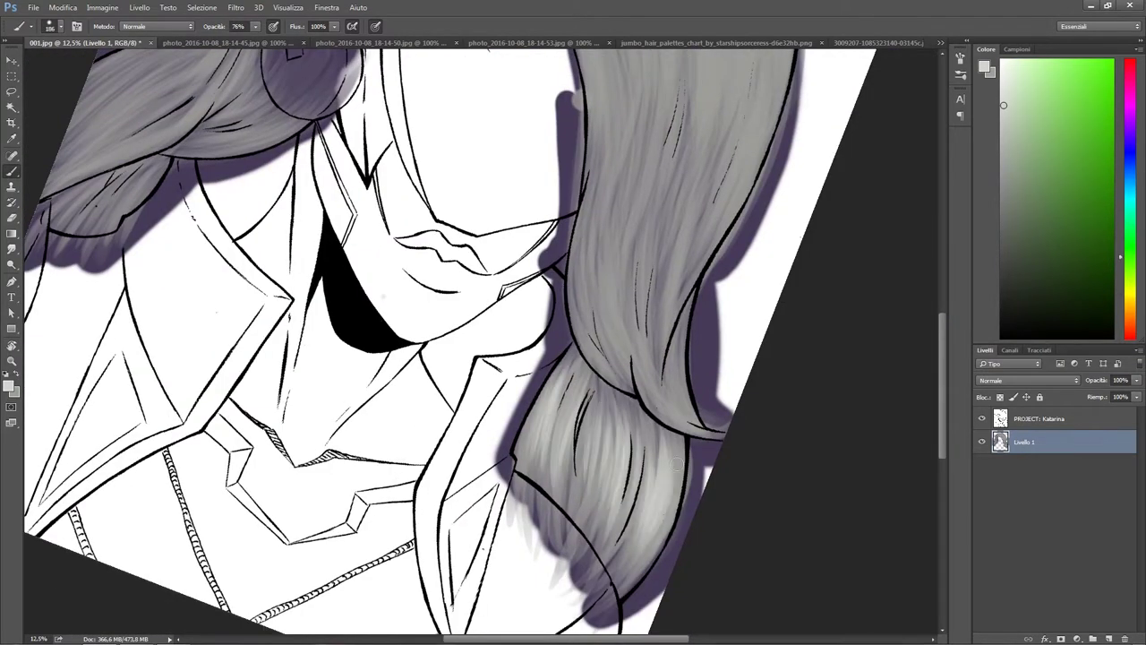
Step: Add light grey strands with a 254 px brush across the middle of the large hair section
{"action": "scroll", "coordinate": [556, 403], "scroll_direction": "up", "scroll_amount": 5}
{"action": "left_click_drag", "start_coordinate": [536, 427], "coordinate": [529, 502]}
{"action": "scroll", "coordinate": [468, 478], "scroll_direction": "down", "scroll_amount": 3}
{"action": "scroll", "coordinate": [494, 402], "scroll_direction": "up", "scroll_amount": 3}
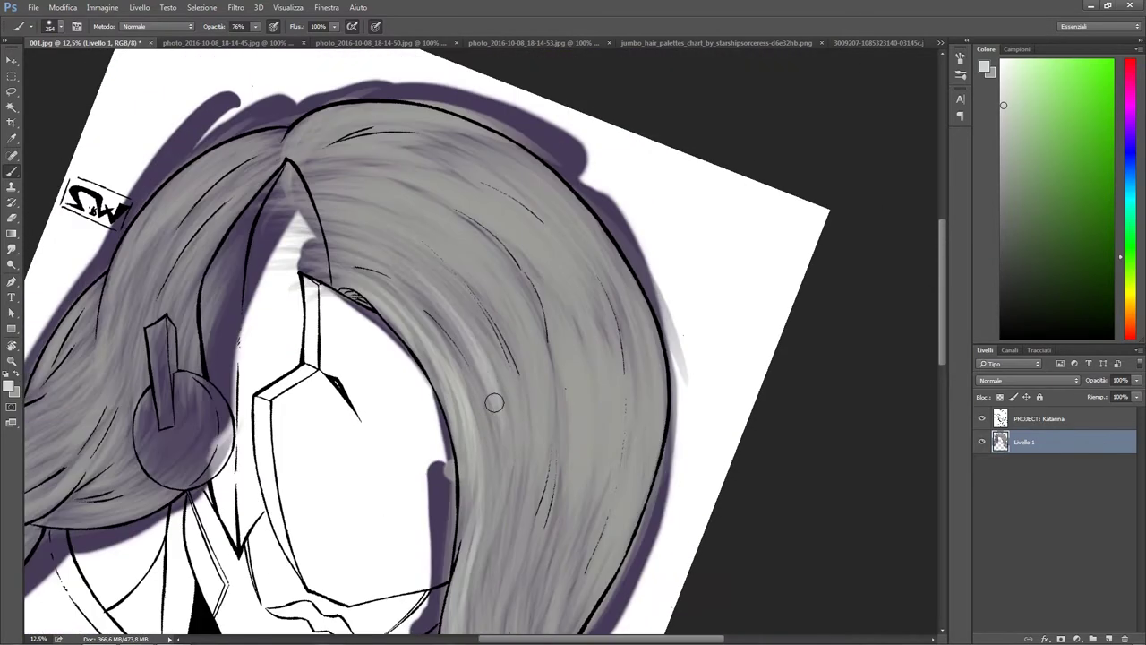
{"action": "mouse_move", "coordinate": [493, 402]}
{"action": "left_mouse_down"}
{"action": "mouse_move", "coordinate": [478, 256]}
{"action": "mouse_move", "coordinate": [597, 470]}
{"action": "mouse_move", "coordinate": [660, 332]}
{"action": "left_mouse_up"}
{"action": "scroll", "coordinate": [660, 333], "scroll_direction": "down", "scroll_amount": 3}
{"action": "left_click_drag", "start_coordinate": [546, 358], "coordinate": [502, 574]}
Step: Reduce the brush size and add finer light grey strands along the large hair section and near the parting
{"action": "key", "text": "bracketleft"}
{"action": "key", "text": "bracketleft"}
{"action": "key", "text": "bracketleft"}
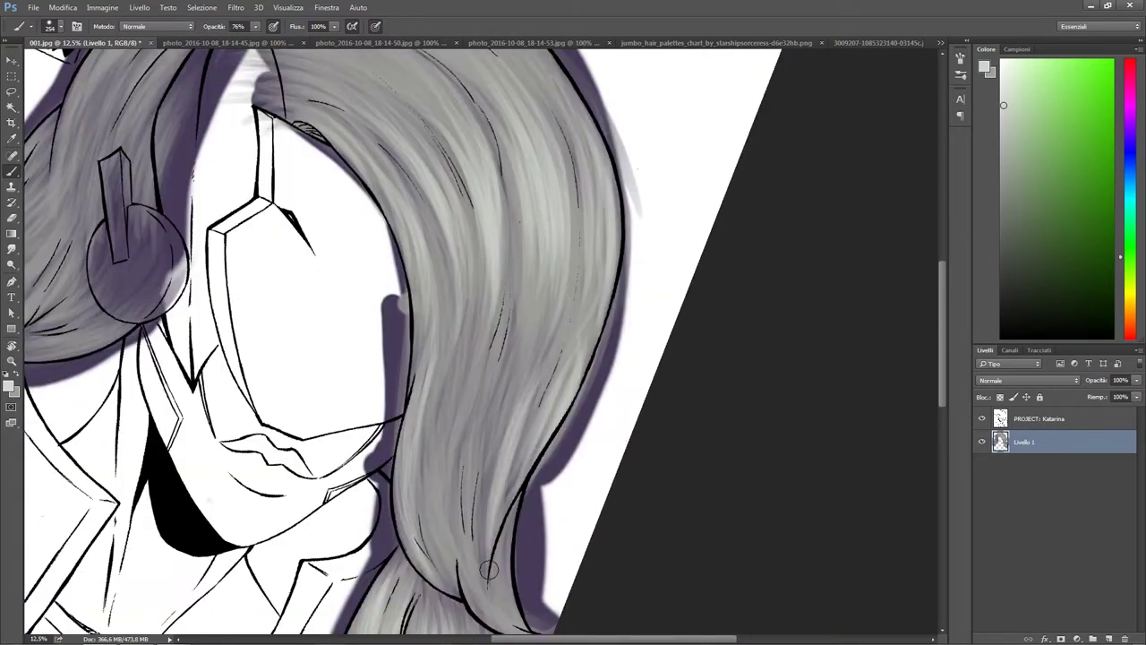
{"action": "left_click_drag", "start_coordinate": [475, 394], "coordinate": [514, 532]}
{"action": "scroll", "coordinate": [501, 446], "scroll_direction": "down", "scroll_amount": 2}
{"action": "mouse_move", "coordinate": [541, 415]}
{"action": "left_mouse_down"}
{"action": "mouse_move", "coordinate": [478, 192]}
{"action": "mouse_move", "coordinate": [499, 181]}
{"action": "left_mouse_up"}
{"action": "scroll", "coordinate": [565, 282], "scroll_direction": "up", "scroll_amount": 3}
{"action": "scroll", "coordinate": [493, 434], "scroll_direction": "right", "scroll_amount": 2}
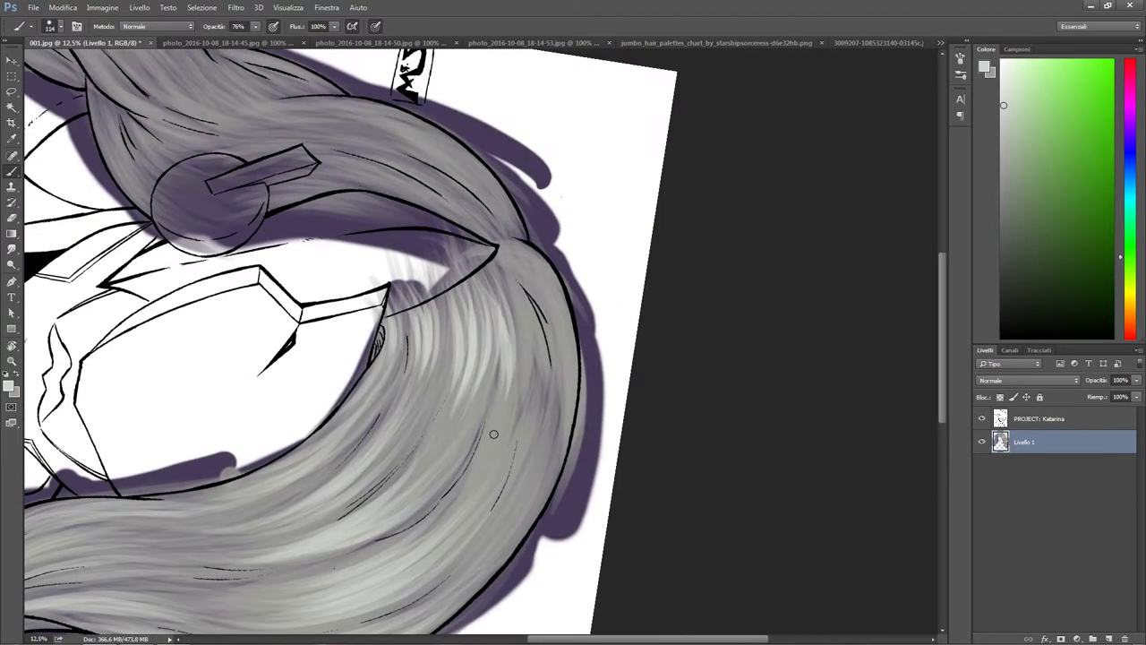
{"action": "left_click_drag", "start_coordinate": [481, 236], "coordinate": [537, 502]}
{"action": "left_click_drag", "start_coordinate": [502, 421], "coordinate": [475, 519]}
Step: Add fine light grey strands to the side hair around and below the earpiece with a 114 px brush
{"action": "scroll", "coordinate": [504, 328], "scroll_direction": "up", "scroll_amount": 3}
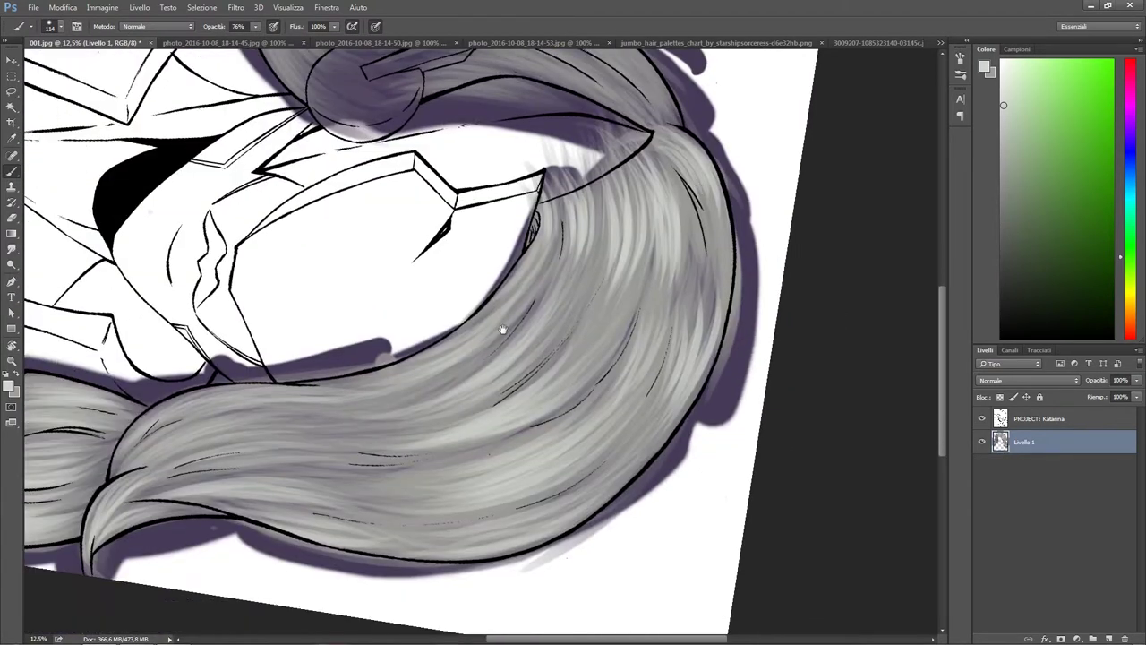
{"action": "left_click_drag", "start_coordinate": [504, 328], "coordinate": [397, 417]}
{"action": "key", "text": "ctrl+z"}
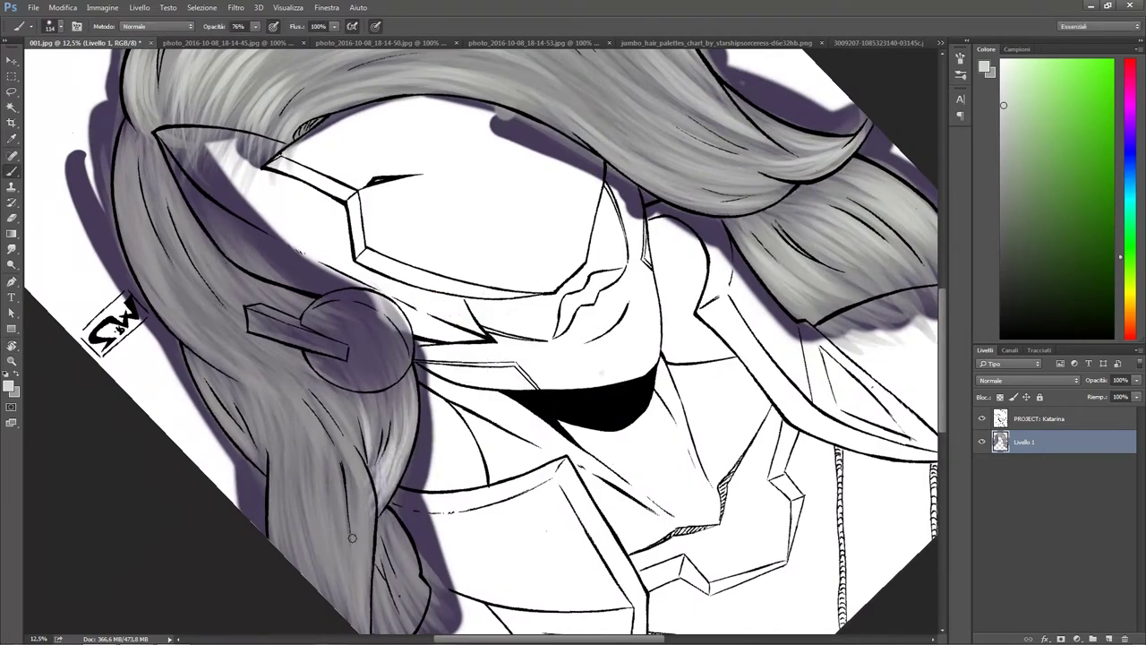
{"action": "left_click_drag", "start_coordinate": [285, 487], "coordinate": [374, 369]}
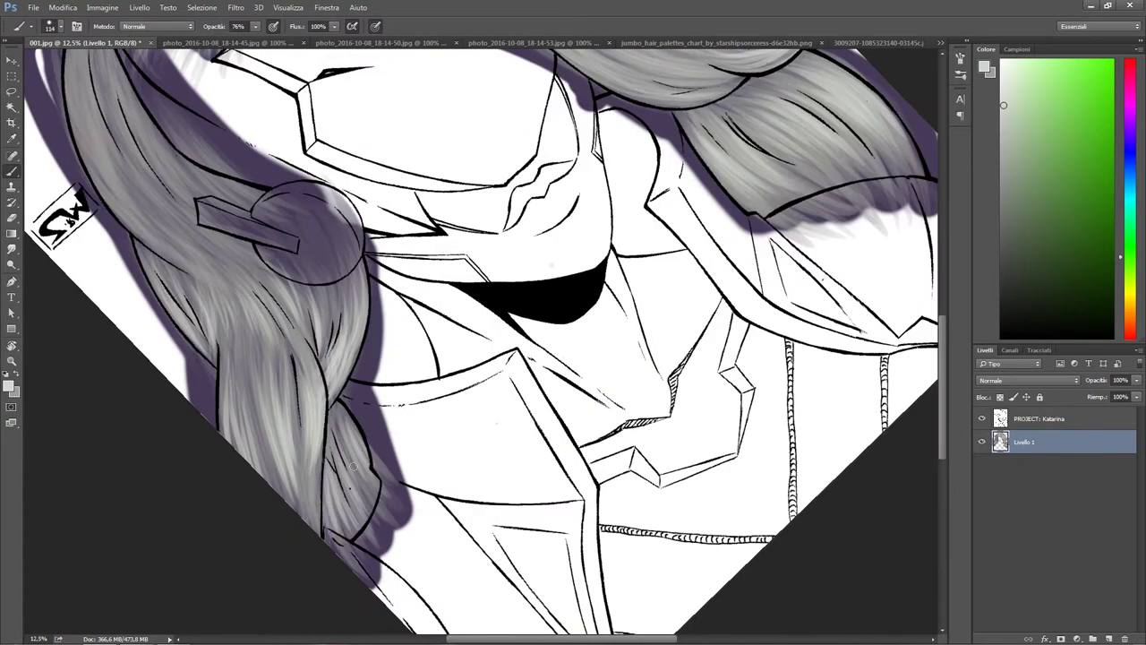
{"action": "mouse_move", "coordinate": [323, 425]}
{"action": "left_mouse_down"}
{"action": "mouse_move", "coordinate": [351, 427]}
{"action": "mouse_move", "coordinate": [191, 379]}
{"action": "left_mouse_up"}
{"action": "left_click_drag", "start_coordinate": [233, 313], "coordinate": [268, 448]}
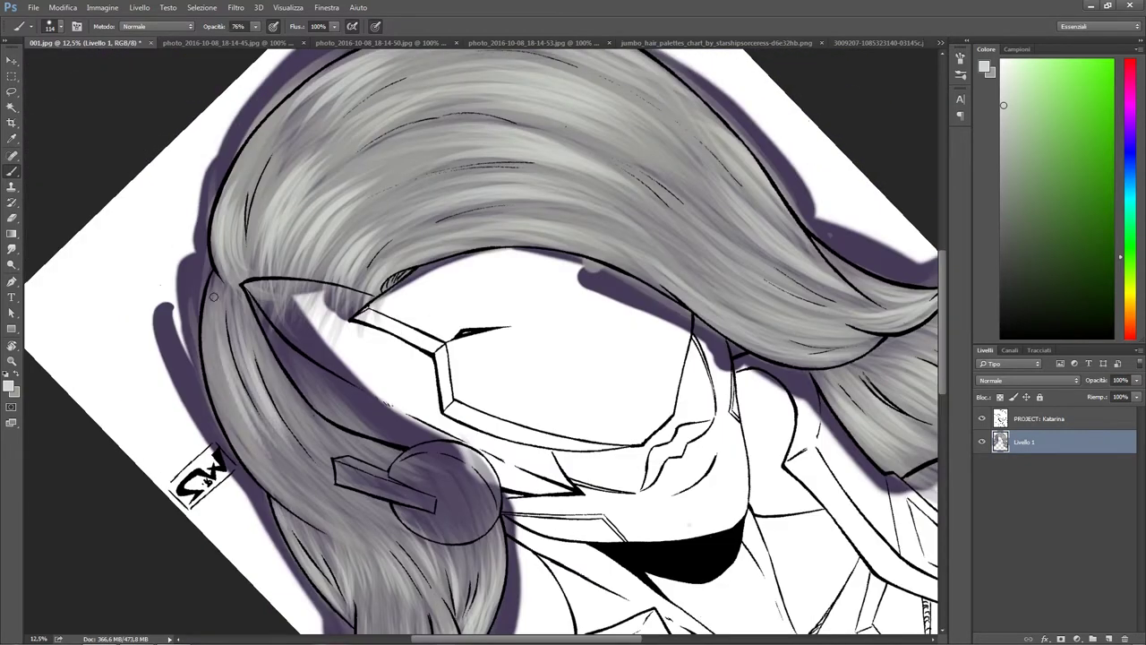
{"action": "left_click_drag", "start_coordinate": [251, 332], "coordinate": [407, 485]}
Step: Sample a near-white grey from the hair palette chart and set the brush size on the drawing to 82 px
{"action": "key", "text": "r"}
{"action": "left_click_drag", "start_coordinate": [627, 224], "coordinate": [717, 376]}
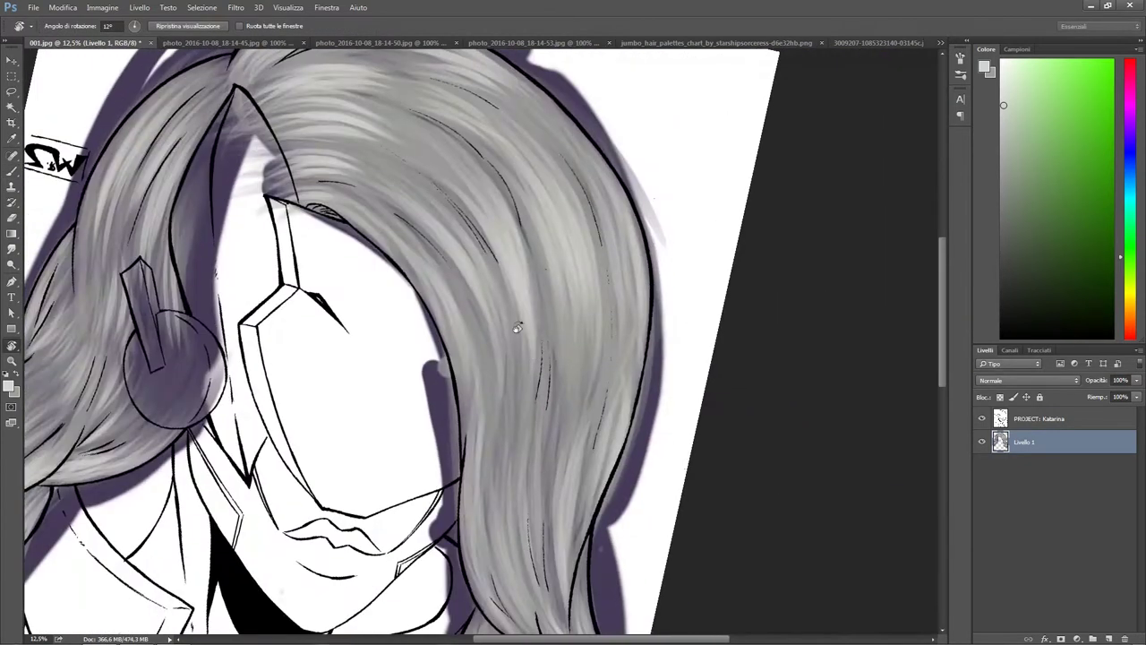
{"action": "left_click", "coordinate": [717, 42]}
{"action": "left_click", "coordinate": [93, 42]}
{"action": "key", "text": "Escape"}
{"action": "key", "text": "ctrl+plus"}
{"action": "key", "text": "b"}
{"action": "right_click", "coordinate": [499, 259]}
{"action": "key", "text": "Escape"}
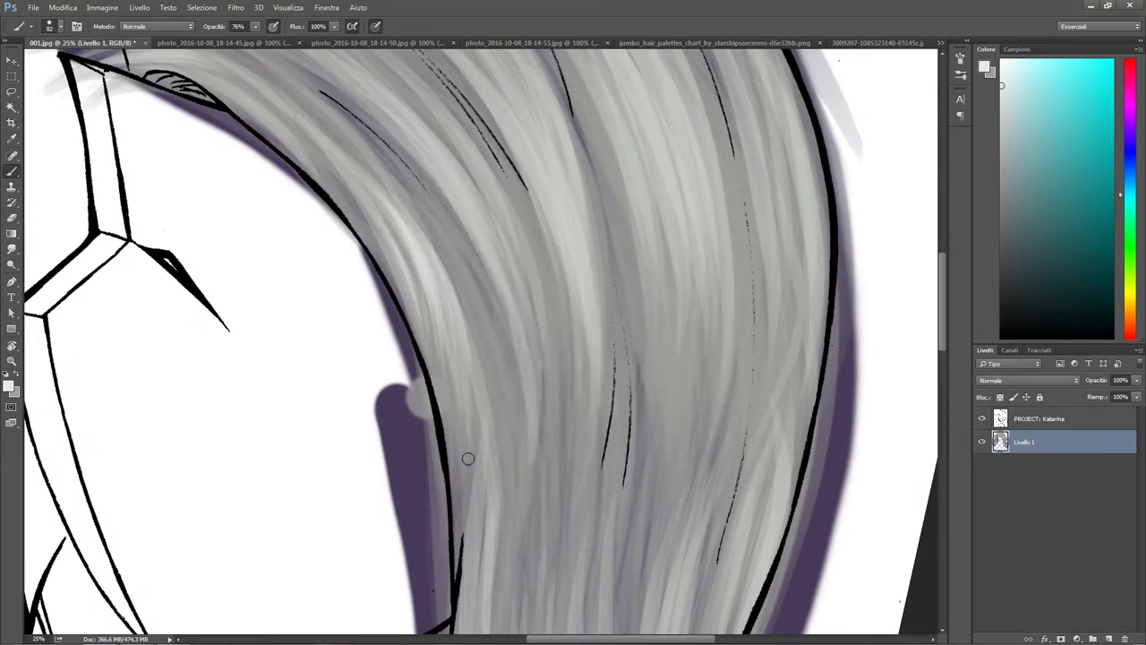
Step: Paint near-white highlight strands on the large hair section along the edge of the face
{"action": "scroll", "coordinate": [466, 457], "scroll_direction": "up", "scroll_amount": 2}
{"action": "mouse_move", "coordinate": [504, 333]}
{"action": "left_mouse_down"}
{"action": "mouse_move", "coordinate": [578, 509]}
{"action": "mouse_move", "coordinate": [627, 359]}
{"action": "left_mouse_up"}
{"action": "key", "text": "r"}
{"action": "left_click_drag", "start_coordinate": [484, 447], "coordinate": [547, 277]}
{"action": "left_click_drag", "start_coordinate": [547, 448], "coordinate": [582, 260]}
{"action": "key", "text": "r"}
{"action": "mouse_move", "coordinate": [448, 359]}
{"action": "left_mouse_down"}
{"action": "mouse_move", "coordinate": [379, 322]}
{"action": "mouse_move", "coordinate": [435, 205]}
{"action": "mouse_move", "coordinate": [386, 149]}
{"action": "mouse_move", "coordinate": [481, 371]}
{"action": "left_mouse_up"}
Step: Paint near-white highlight strands fanning out from both sides of the hair parting
{"action": "left_click_drag", "start_coordinate": [484, 269], "coordinate": [376, 466]}
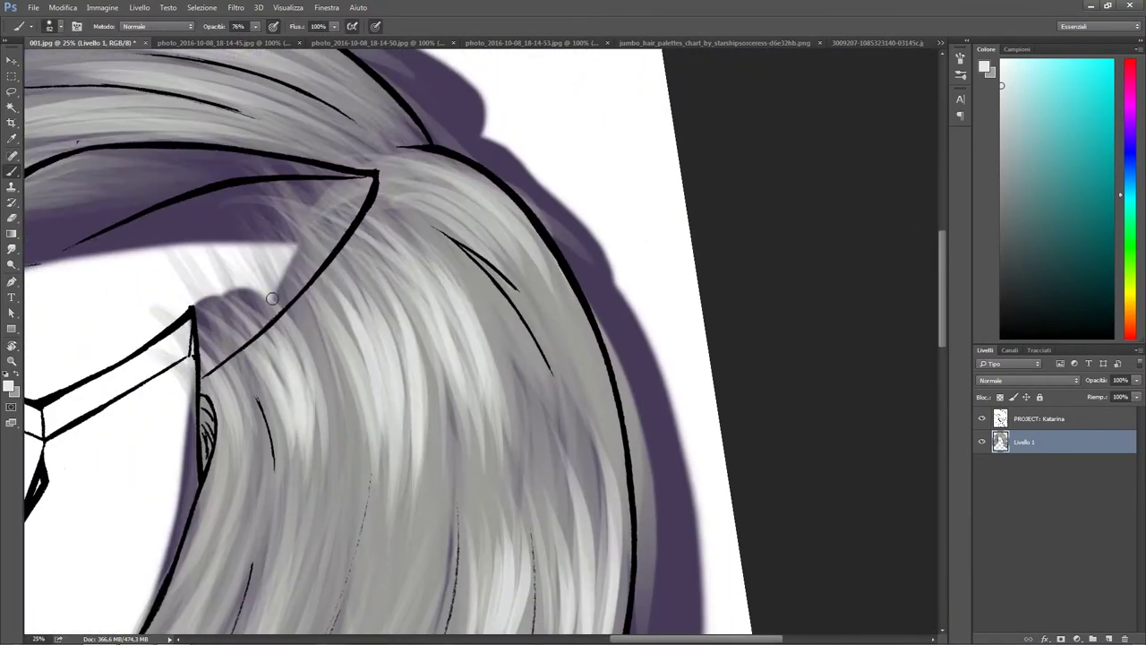
{"action": "left_click_drag", "start_coordinate": [322, 314], "coordinate": [215, 448]}
{"action": "left_click_drag", "start_coordinate": [465, 233], "coordinate": [415, 321]}
{"action": "mouse_move", "coordinate": [358, 345]}
{"action": "left_mouse_down"}
{"action": "mouse_move", "coordinate": [439, 255]}
{"action": "mouse_move", "coordinate": [480, 235]}
{"action": "left_mouse_up"}
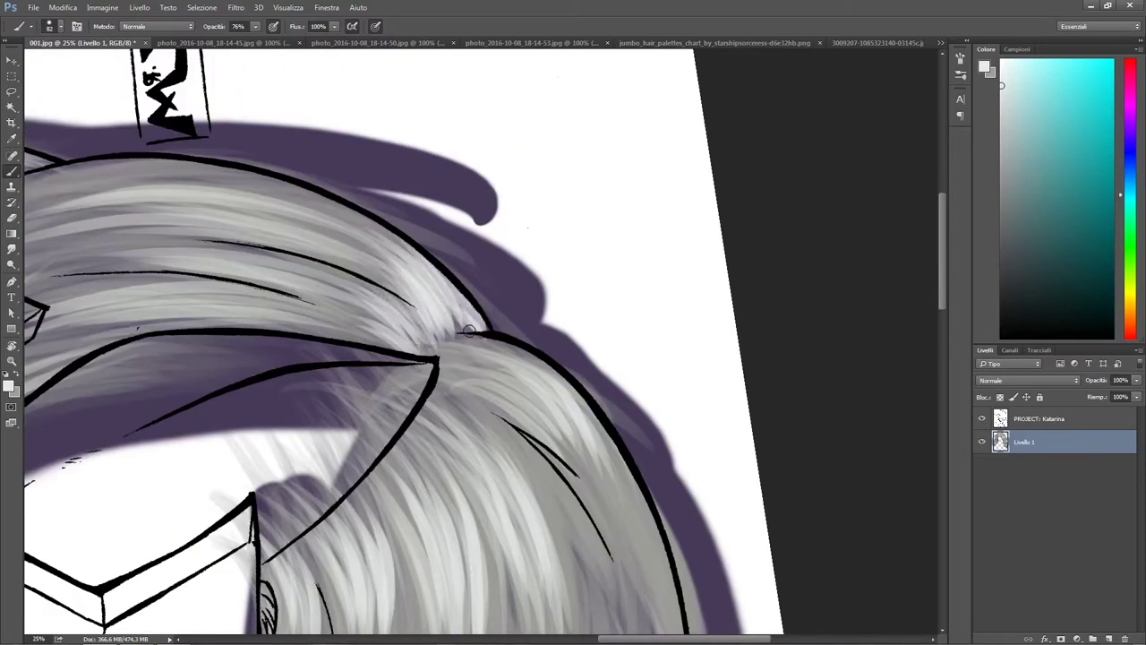
Step: Paint near-white highlights along the side hair between the parting and the earpiece
{"action": "key", "text": "r"}
{"action": "mouse_move", "coordinate": [486, 333]}
{"action": "left_mouse_down"}
{"action": "mouse_move", "coordinate": [502, 295]}
{"action": "mouse_move", "coordinate": [465, 233]}
{"action": "left_mouse_up"}
{"action": "left_click_drag", "start_coordinate": [421, 430], "coordinate": [402, 314]}
{"action": "left_click_drag", "start_coordinate": [367, 501], "coordinate": [340, 300]}
{"action": "mouse_move", "coordinate": [340, 300]}
{"action": "left_mouse_down"}
{"action": "mouse_move", "coordinate": [335, 341]}
{"action": "mouse_move", "coordinate": [384, 274]}
{"action": "left_mouse_up"}
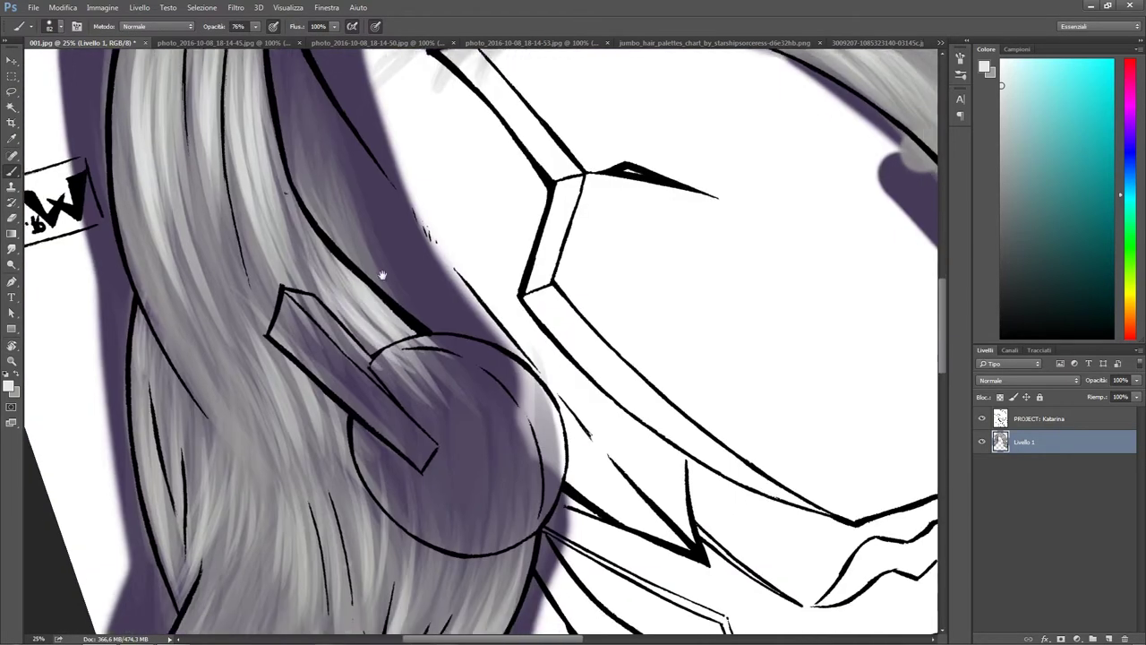
Step: Add near-white highlights to the outer lock and the strands behind the earpiece
{"action": "left_click_drag", "start_coordinate": [135, 403], "coordinate": [125, 304]}
{"action": "left_click_drag", "start_coordinate": [171, 565], "coordinate": [135, 430]}
{"action": "mouse_move", "coordinate": [175, 515]}
{"action": "left_mouse_down"}
{"action": "mouse_move", "coordinate": [172, 290]}
{"action": "mouse_move", "coordinate": [132, 222]}
{"action": "left_mouse_up"}
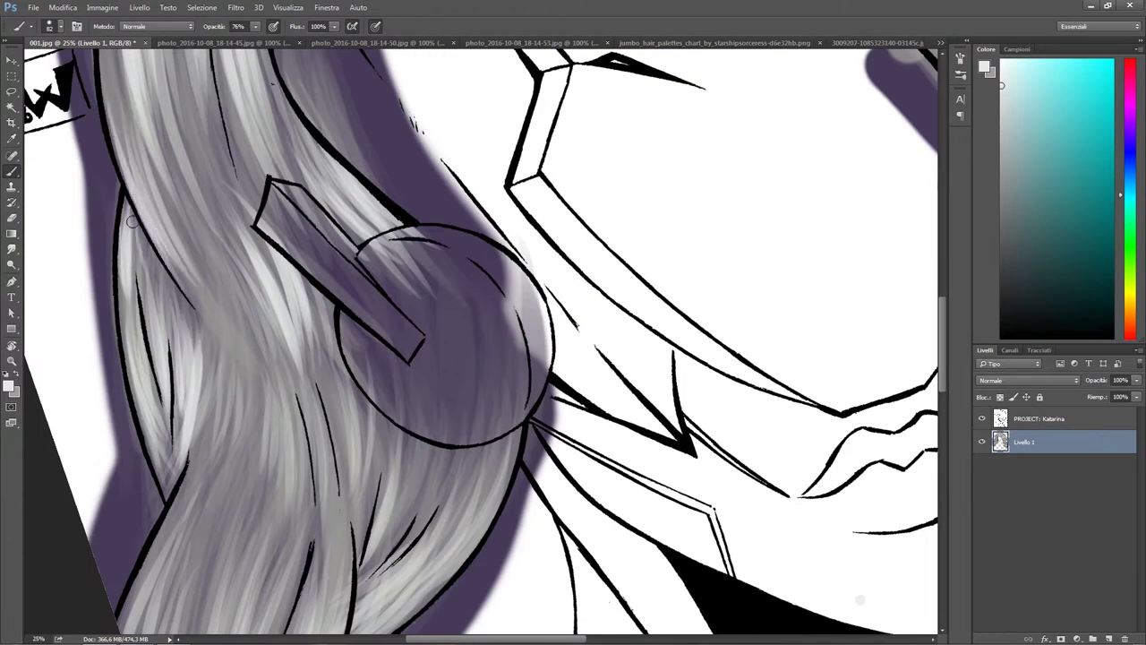
{"action": "left_click_drag", "start_coordinate": [232, 197], "coordinate": [244, 112]}
{"action": "left_click_drag", "start_coordinate": [241, 362], "coordinate": [231, 288]}
{"action": "left_click_drag", "start_coordinate": [274, 376], "coordinate": [282, 312]}
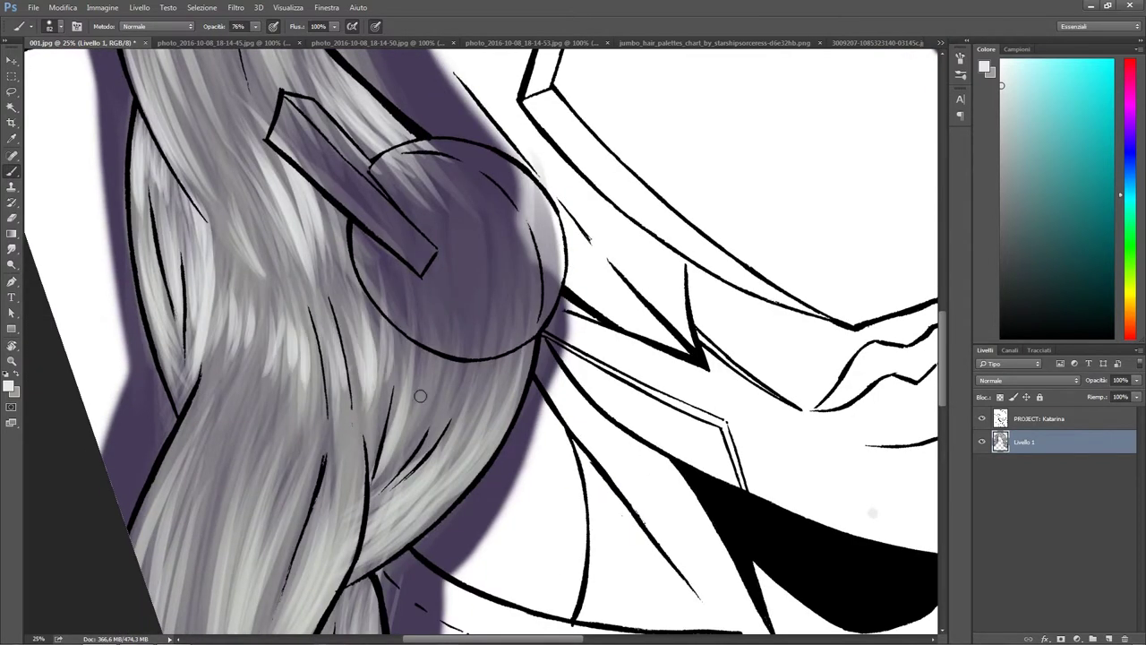
Step: Add near-white highlights to the hair below the earpiece and the lower side locks down to the collar
{"action": "left_click_drag", "start_coordinate": [420, 395], "coordinate": [505, 388]}
{"action": "left_click_drag", "start_coordinate": [385, 490], "coordinate": [327, 353]}
{"action": "left_click_drag", "start_coordinate": [305, 475], "coordinate": [268, 359]}
{"action": "left_click_drag", "start_coordinate": [233, 511], "coordinate": [193, 302]}
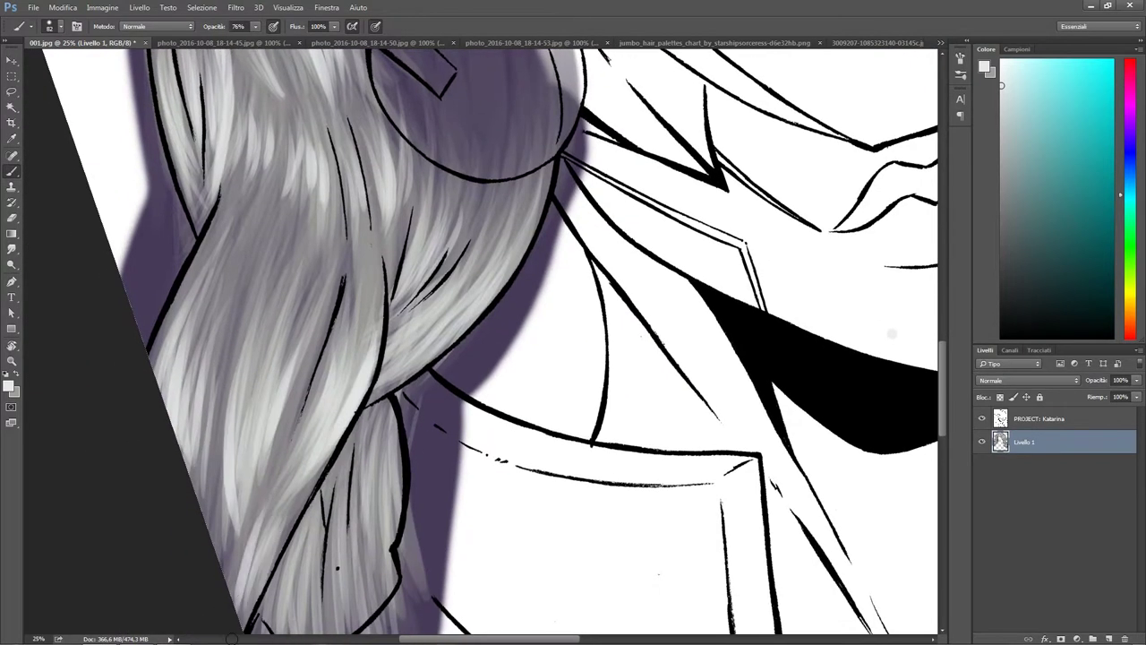
{"action": "left_click_drag", "start_coordinate": [346, 545], "coordinate": [270, 455]}
{"action": "left_click_drag", "start_coordinate": [340, 527], "coordinate": [327, 394]}
{"action": "left_click_drag", "start_coordinate": [305, 555], "coordinate": [277, 385]}
Step: Paint near-white highlights on the lower end of the large hair section where it curls over the shoulder lock
{"action": "mouse_move", "coordinate": [660, 101]}
{"action": "left_mouse_down"}
{"action": "mouse_move", "coordinate": [660, 504]}
{"action": "mouse_move", "coordinate": [524, 350]}
{"action": "mouse_move", "coordinate": [417, 290]}
{"action": "mouse_move", "coordinate": [430, 224]}
{"action": "left_mouse_up"}
{"action": "left_click_drag", "start_coordinate": [394, 485], "coordinate": [366, 365]}
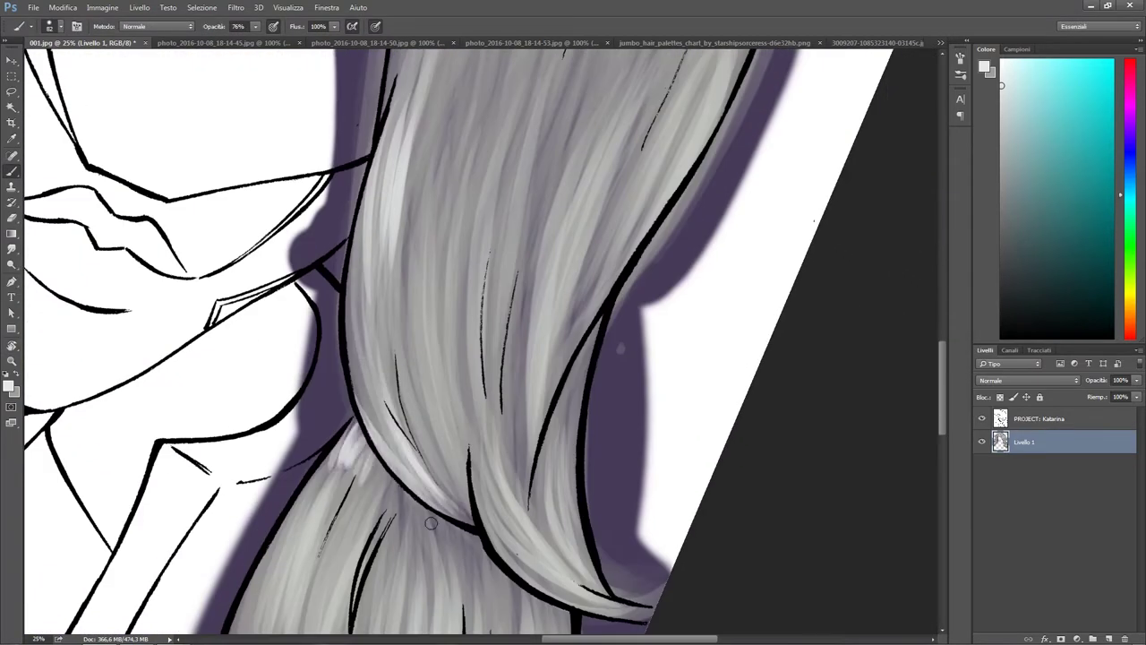
{"action": "left_click_drag", "start_coordinate": [484, 587], "coordinate": [466, 530]}
{"action": "mouse_move", "coordinate": [501, 465]}
{"action": "left_mouse_down"}
{"action": "mouse_move", "coordinate": [493, 305]}
{"action": "mouse_move", "coordinate": [439, 296]}
{"action": "left_mouse_up"}
{"action": "left_click_drag", "start_coordinate": [394, 439], "coordinate": [381, 374]}
Step: Paint near-white highlights at the root, middle and tips of the lower shoulder lock
{"action": "left_click_drag", "start_coordinate": [358, 573], "coordinate": [318, 488]}
{"action": "mouse_move", "coordinate": [340, 537]}
{"action": "left_mouse_down"}
{"action": "mouse_move", "coordinate": [627, 582]}
{"action": "mouse_move", "coordinate": [447, 430]}
{"action": "left_mouse_up"}
{"action": "mouse_move", "coordinate": [457, 430]}
{"action": "left_mouse_down"}
{"action": "mouse_move", "coordinate": [493, 345]}
{"action": "mouse_move", "coordinate": [583, 394]}
{"action": "left_mouse_up"}
{"action": "left_click_drag", "start_coordinate": [537, 483], "coordinate": [591, 305]}
{"action": "left_click_drag", "start_coordinate": [447, 269], "coordinate": [462, 394]}
{"action": "left_click_drag", "start_coordinate": [439, 350], "coordinate": [416, 228]}
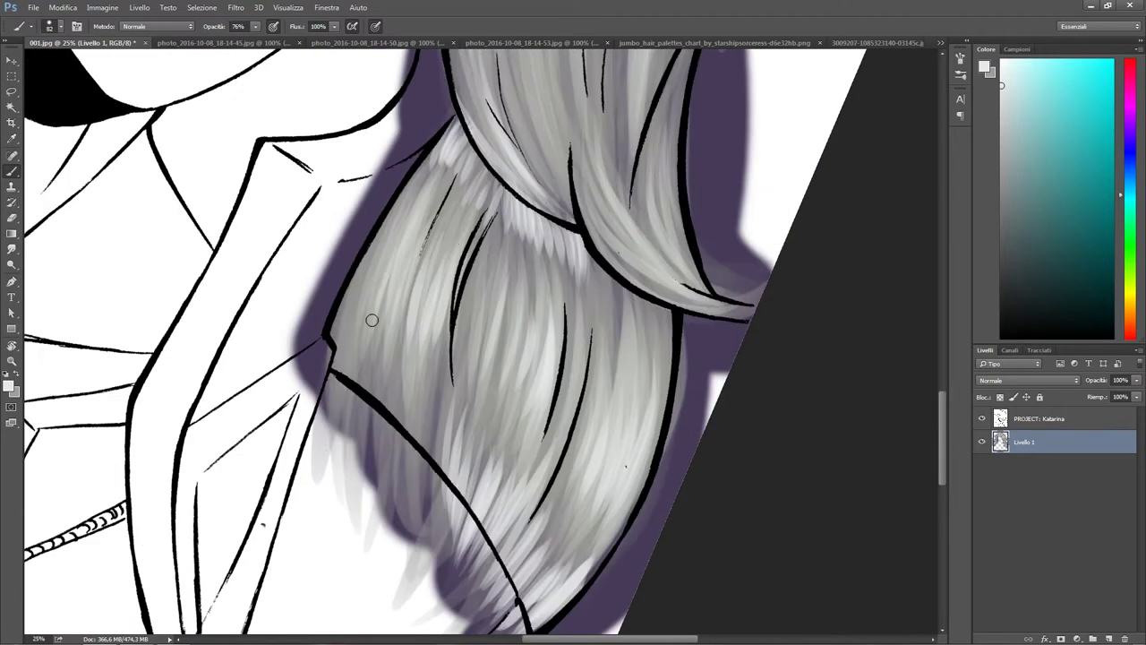
Step: Start a Pen path along the outer contour of the side lock behind the earpiece and up towards the crown
{"action": "scroll", "coordinate": [430, 353], "scroll_direction": "down", "scroll_amount": 3}
{"action": "left_click_drag", "start_coordinate": [459, 349], "coordinate": [560, 472]}
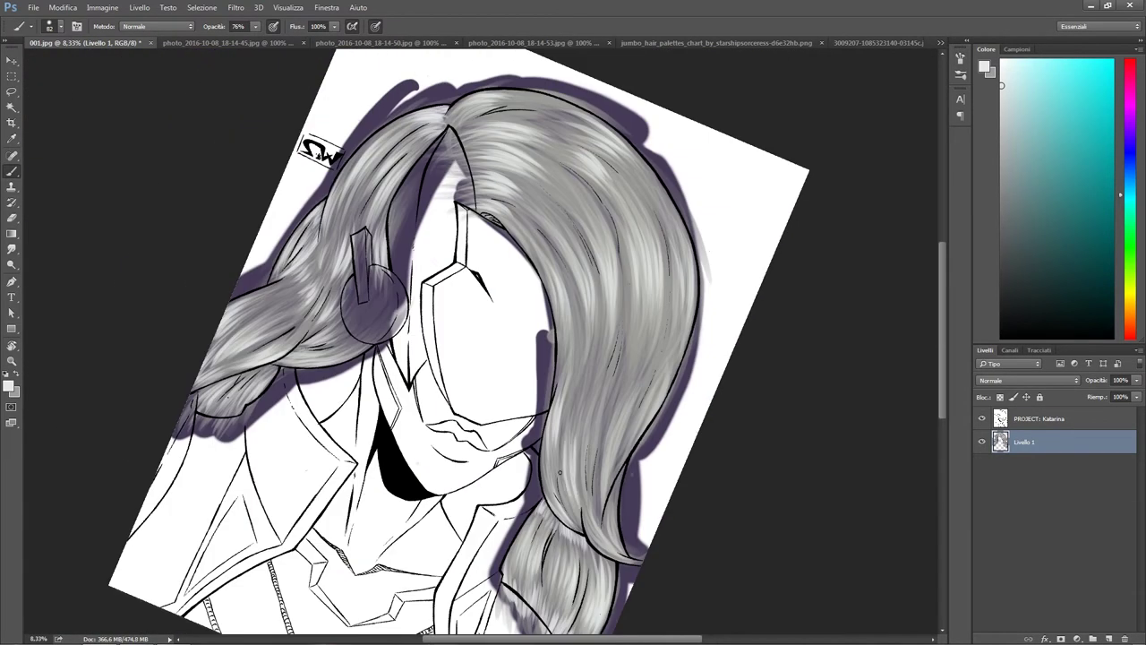
{"action": "scroll", "coordinate": [248, 268], "scroll_direction": "up", "scroll_amount": 4}
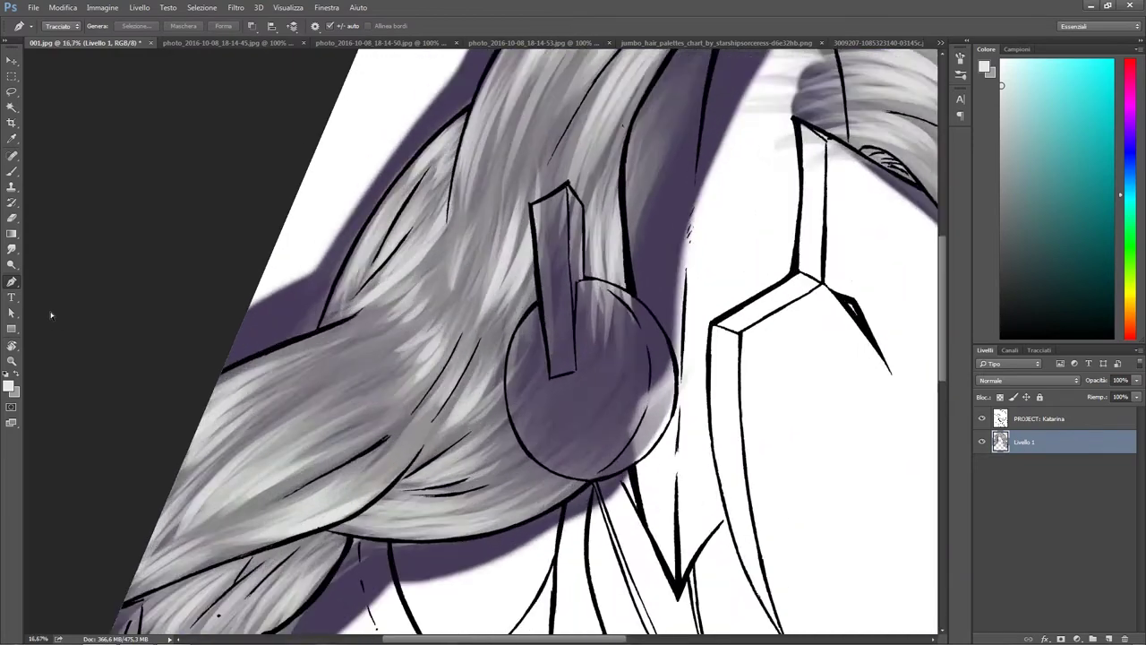
{"action": "key", "text": "p"}
{"action": "left_click", "coordinate": [442, 237]}
{"action": "scroll", "coordinate": [500, 236], "scroll_direction": "up", "scroll_amount": 3}
{"action": "scroll", "coordinate": [500, 236], "scroll_direction": "right", "scroll_amount": 2}
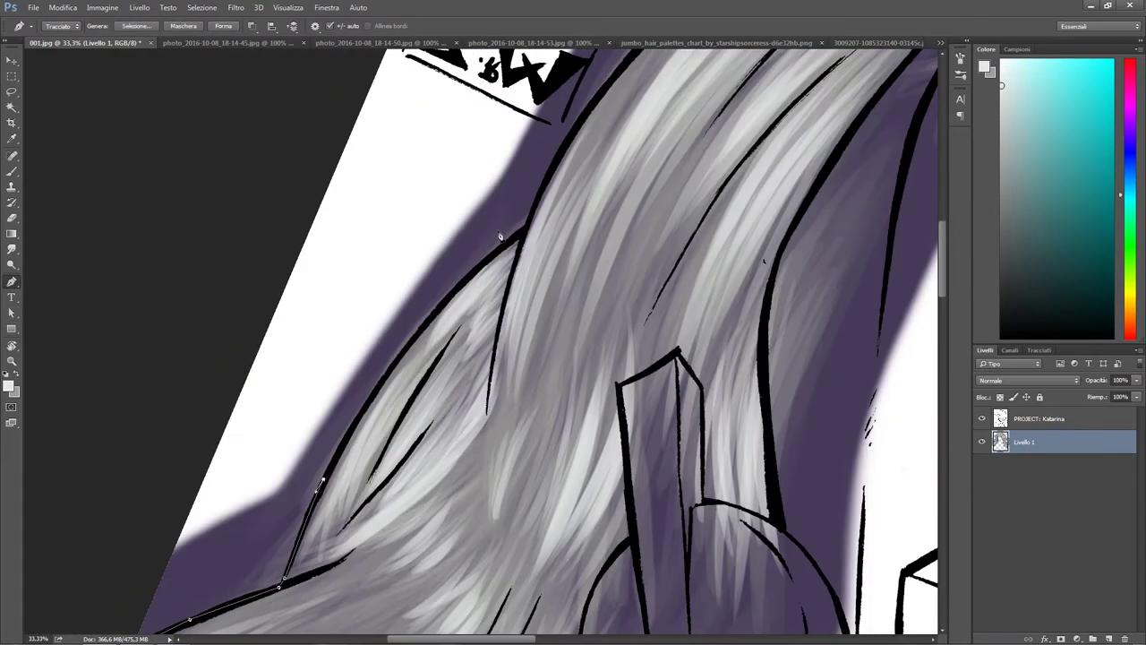
{"action": "left_click_drag", "start_coordinate": [521, 245], "coordinate": [519, 413]}
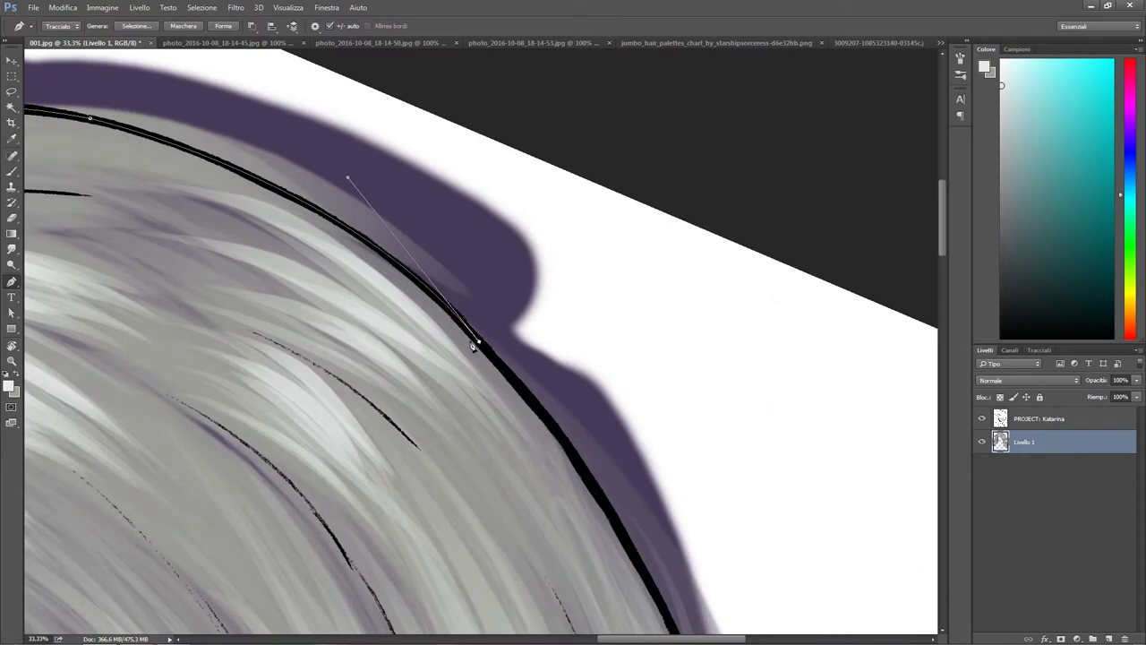
Step: Continue the path from the crown down the outer edge of the large hair section and around the lower shoulder lock
{"action": "left_click_drag", "start_coordinate": [473, 348], "coordinate": [579, 607]}
{"action": "left_click_drag", "start_coordinate": [507, 481], "coordinate": [607, 416]}
{"action": "scroll", "coordinate": [520, 385], "scroll_direction": "down", "scroll_amount": 4}
{"action": "left_click_drag", "start_coordinate": [412, 398], "coordinate": [291, 569]}
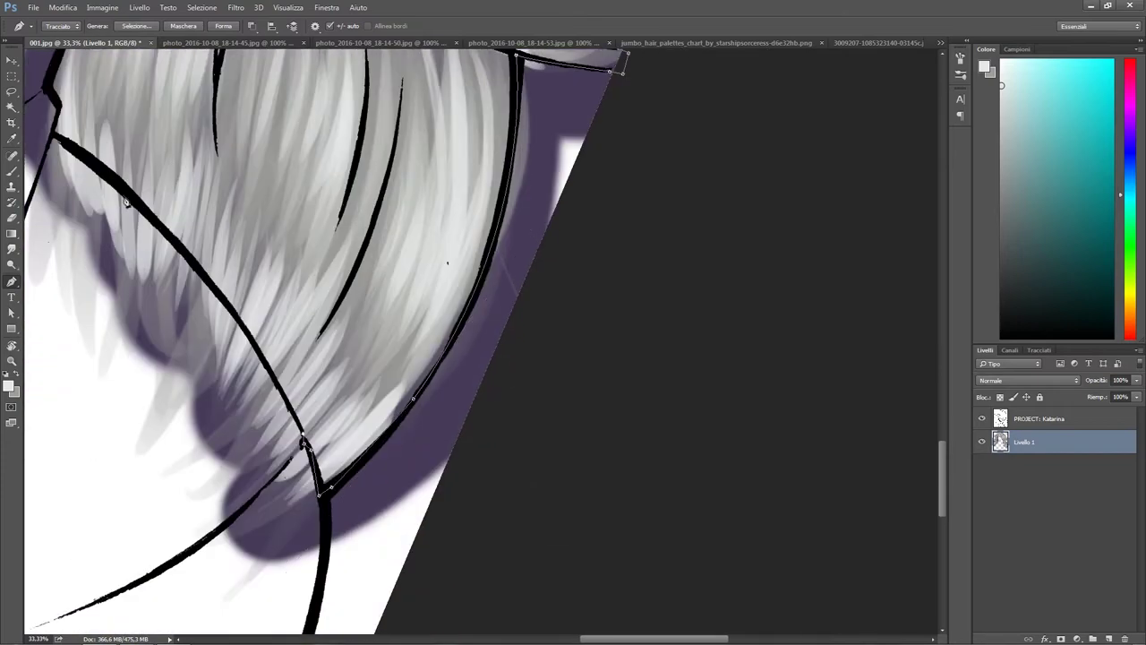
Step: Extend the path up the inner edge of the shoulder lock and the large hair section beside the face
{"action": "scroll", "coordinate": [125, 201], "scroll_direction": "up", "scroll_amount": 2}
{"action": "scroll", "coordinate": [90, 215], "scroll_direction": "left", "scroll_amount": 2}
{"action": "scroll", "coordinate": [248, 237], "scroll_direction": "up", "scroll_amount": 3}
{"action": "scroll", "coordinate": [375, 274], "scroll_direction": "up", "scroll_amount": 3}
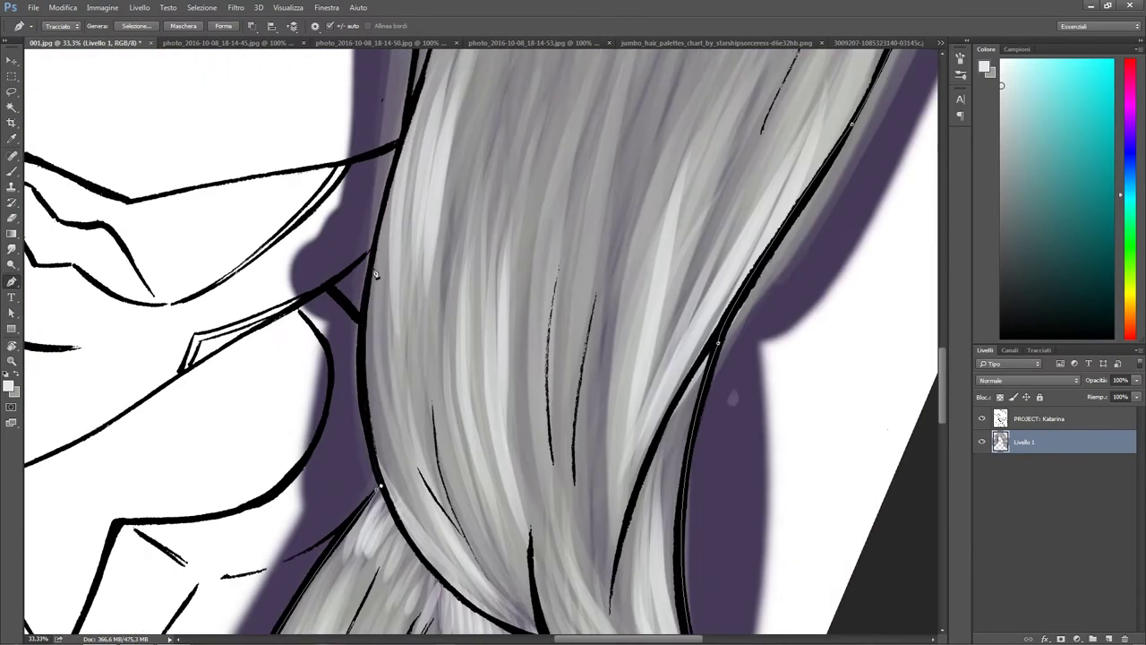
{"action": "scroll", "coordinate": [381, 218], "scroll_direction": "up", "scroll_amount": 3}
{"action": "scroll", "coordinate": [322, 267], "scroll_direction": "up", "scroll_amount": 3}
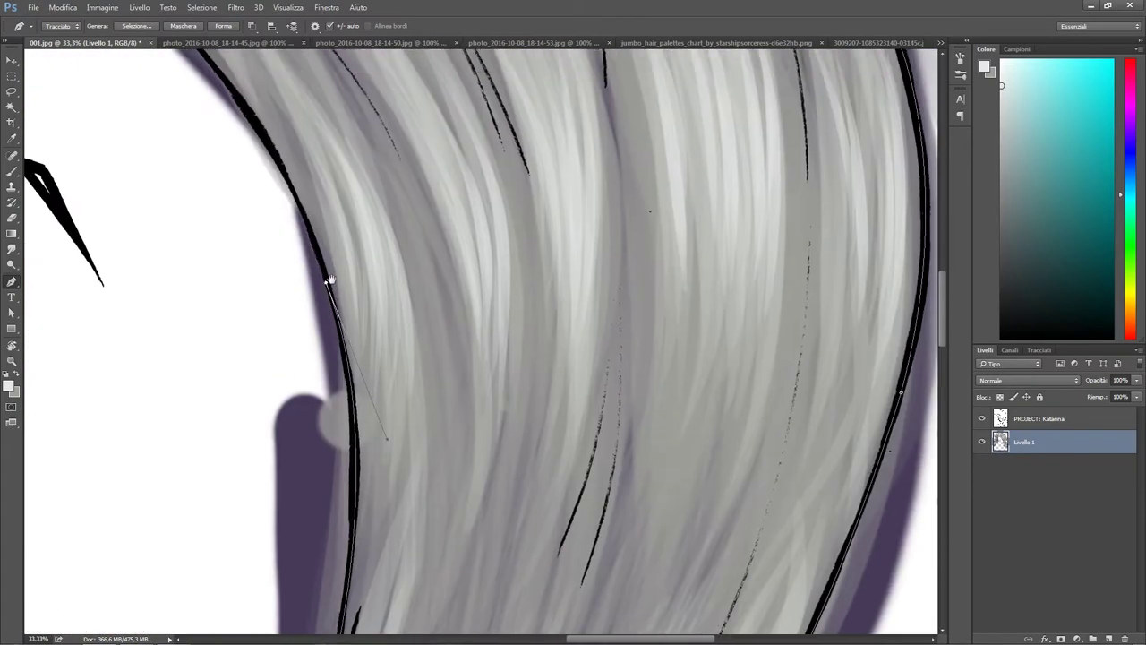
Step: Carry the path along the hairline above the visor and over the parting to the strands near the earpiece
{"action": "scroll", "coordinate": [278, 305], "scroll_direction": "up", "scroll_amount": 3}
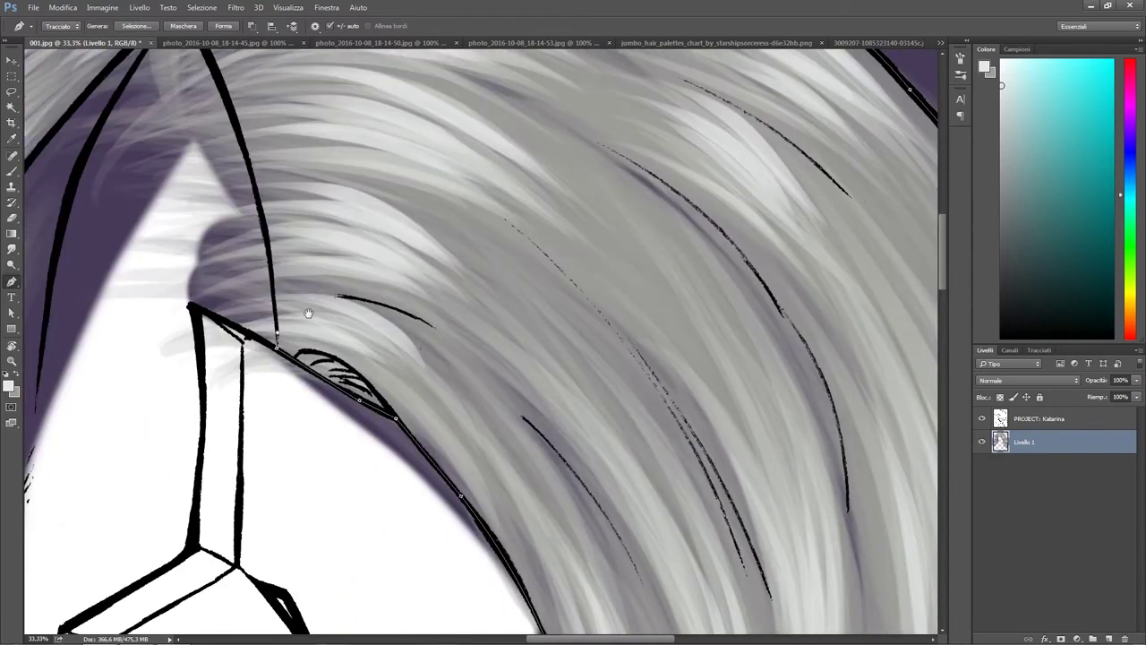
{"action": "scroll", "coordinate": [308, 313], "scroll_direction": "up", "scroll_amount": 3}
{"action": "scroll", "coordinate": [274, 354], "scroll_direction": "down", "scroll_amount": 5}
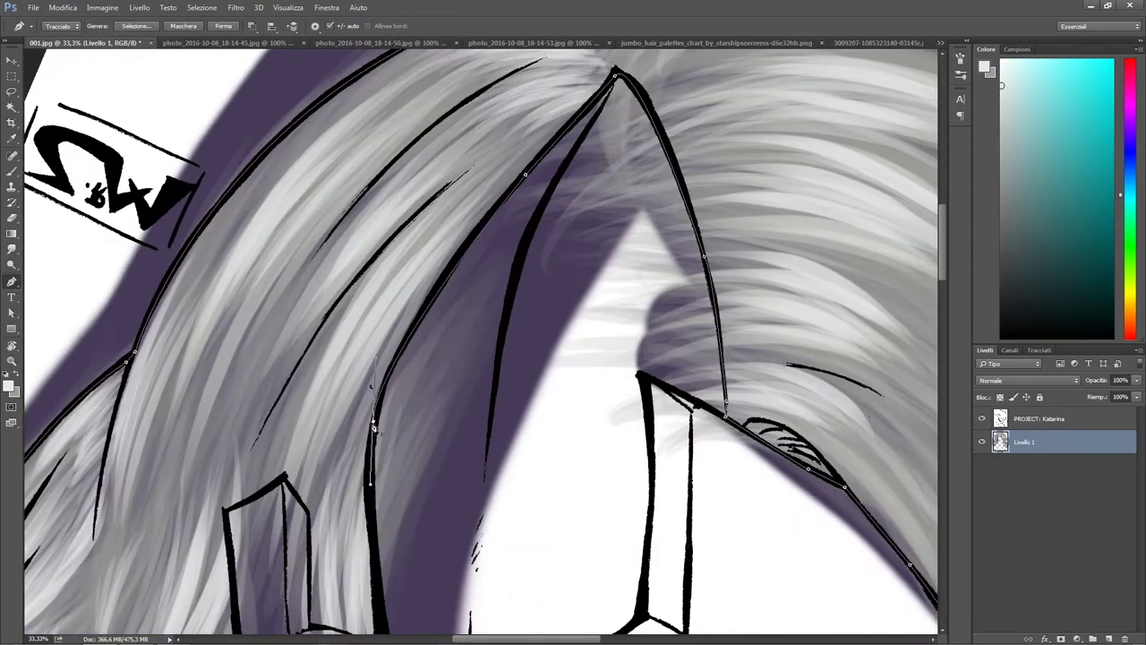
Step: Trace the path around the earpiece, beneath the side hair and around the lower lock to the page edge
{"action": "scroll", "coordinate": [375, 428], "scroll_direction": "down", "scroll_amount": 3}
{"action": "scroll", "coordinate": [301, 254], "scroll_direction": "down", "scroll_amount": 3}
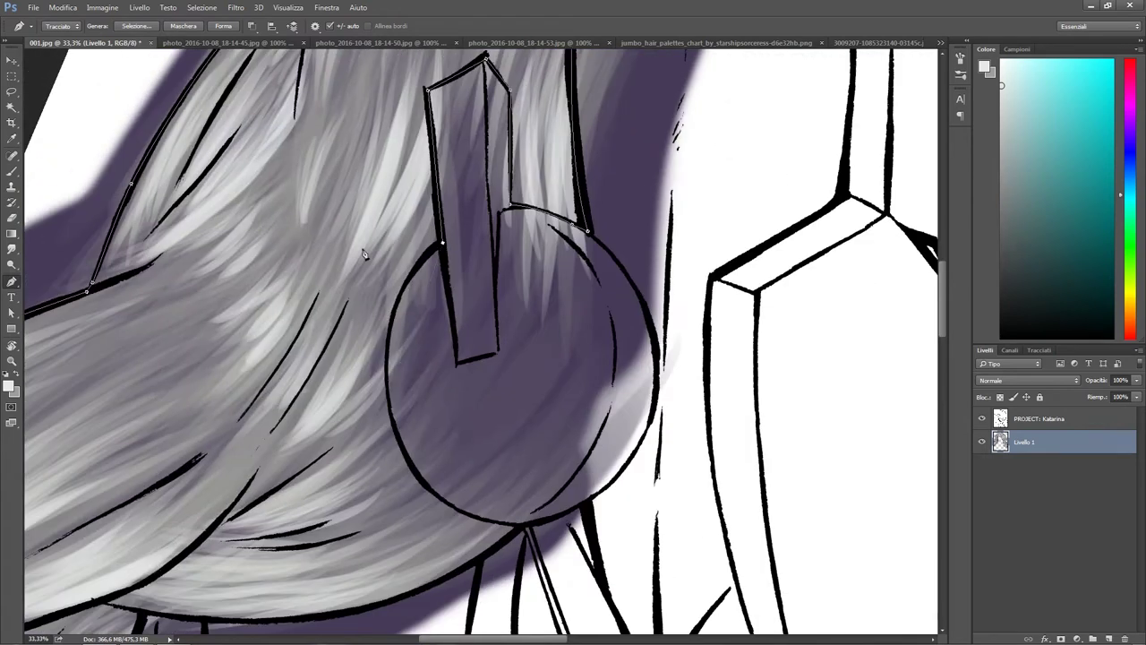
{"action": "scroll", "coordinate": [633, 523], "scroll_direction": "down", "scroll_amount": 3}
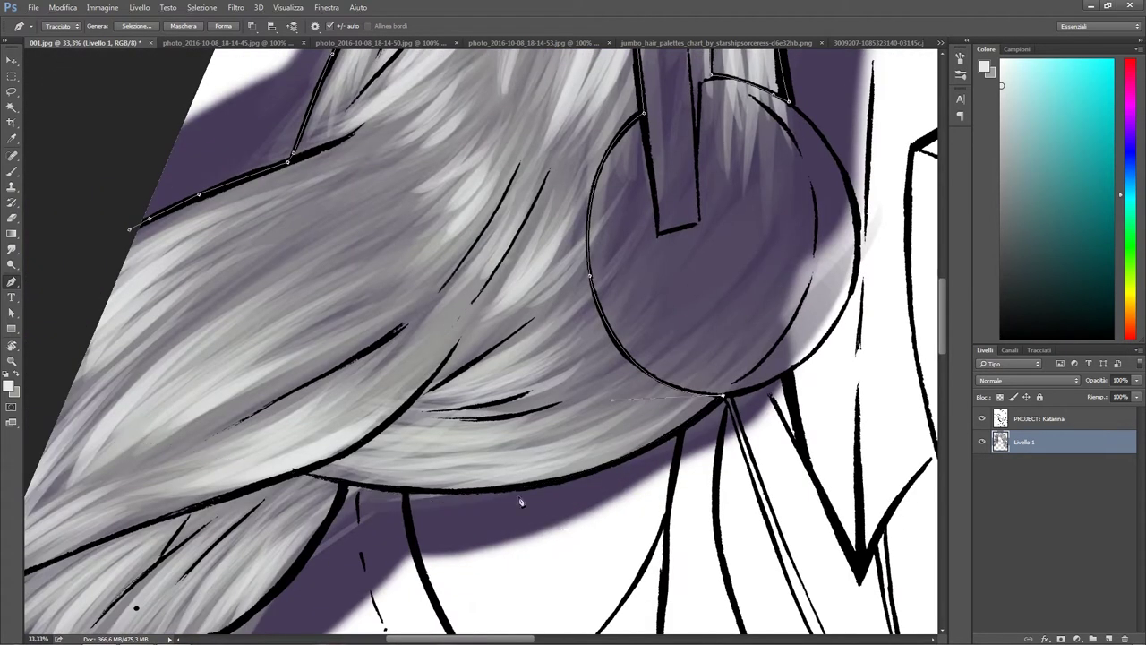
{"action": "scroll", "coordinate": [305, 472], "scroll_direction": "down", "scroll_amount": 3}
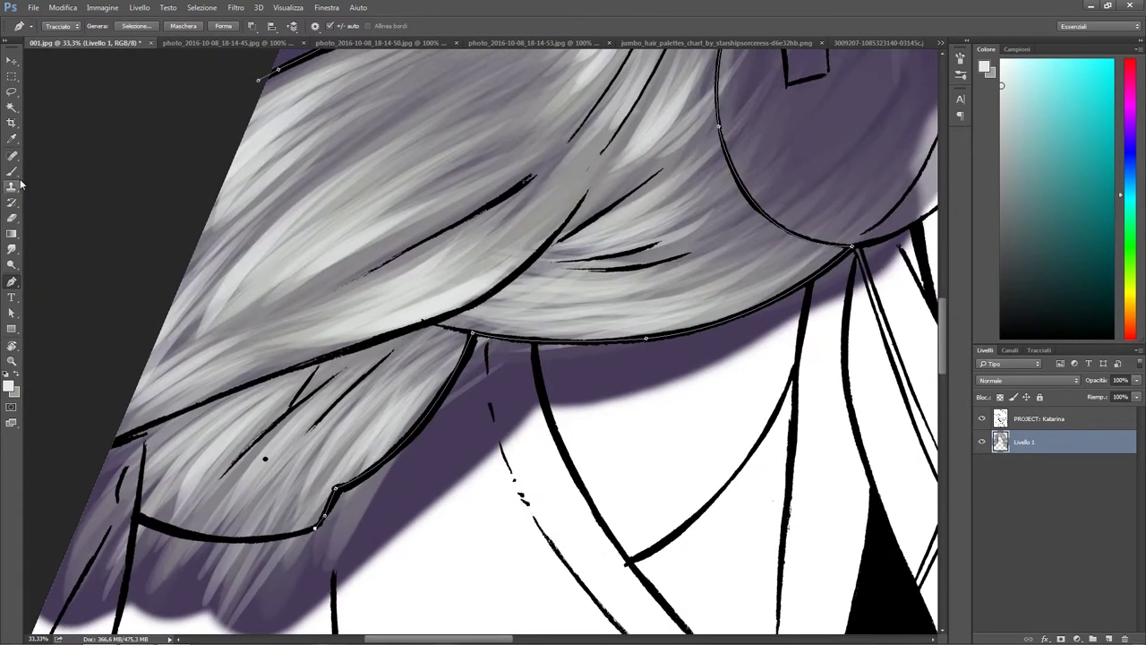
{"action": "key", "text": "alt+bracketright"}
{"action": "left_click", "coordinate": [128, 501], "text": "ctrl"}
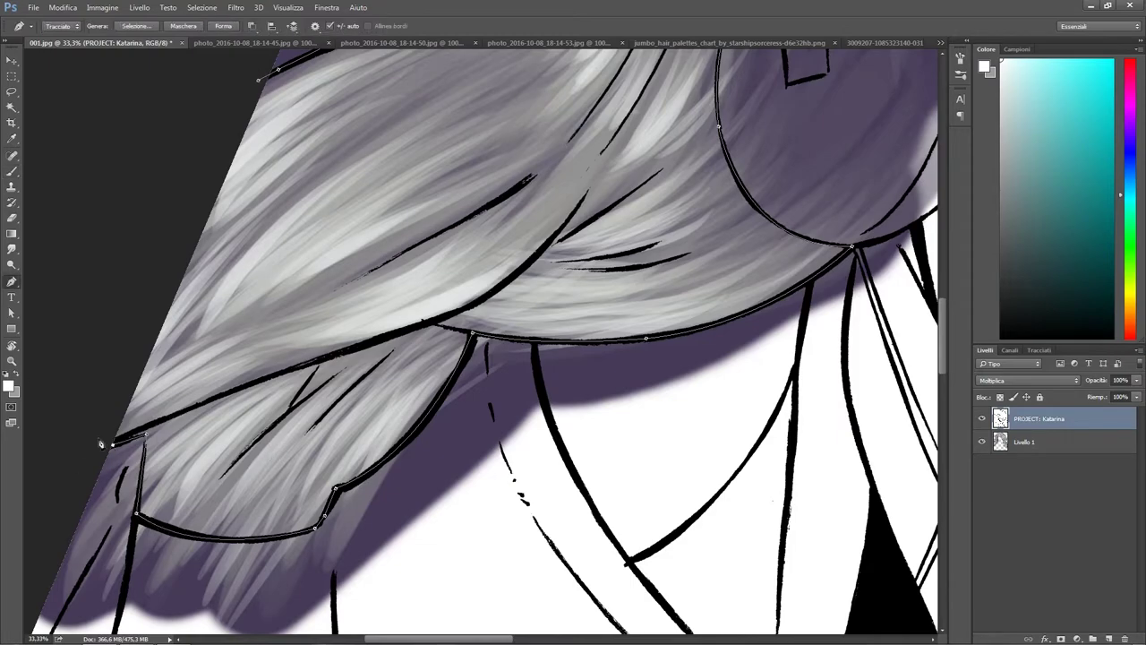
Step: Clear the purple and grey paint outside the traced hair outline on Livello 1
{"action": "key", "text": "ctrl+minus"}
{"action": "key", "text": "ctrl+minus"}
{"action": "key", "text": "ctrl+minus"}
{"action": "key", "text": "ctrl+minus"}
{"action": "key", "text": "ctrl+minus"}
{"action": "key", "text": "alt+bracketleft"}
Step: Reset the canvas rotation to 0° and save the document as 001.psd
{"action": "key", "text": "r"}
{"action": "key", "text": "Escape"}
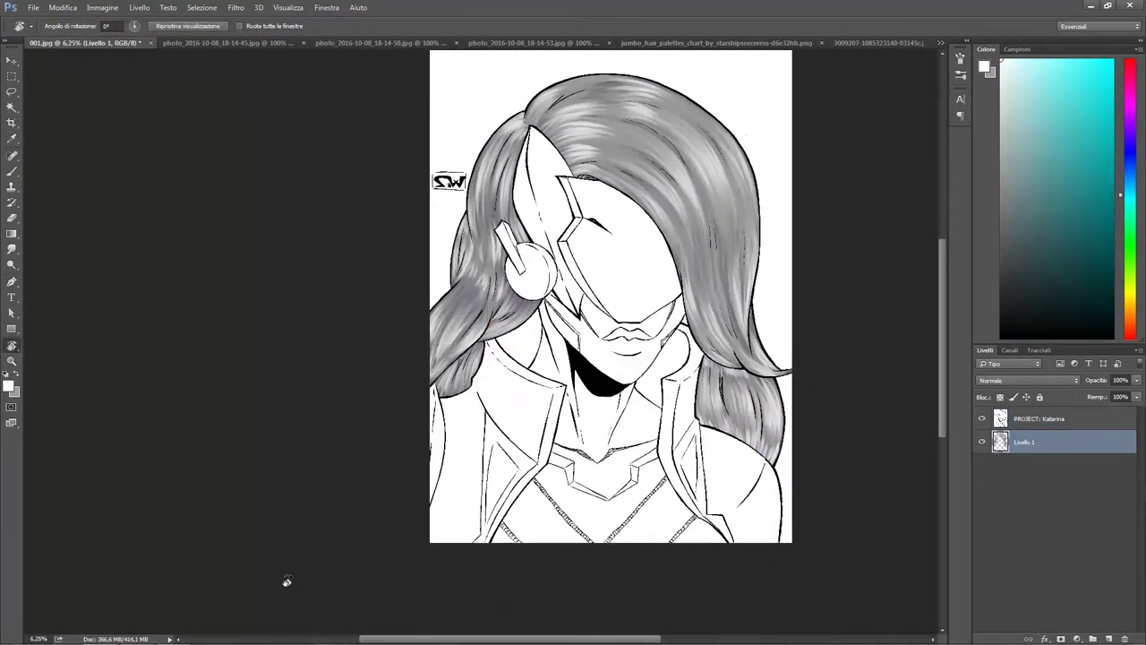
{"action": "key", "text": "ctrl+s"}
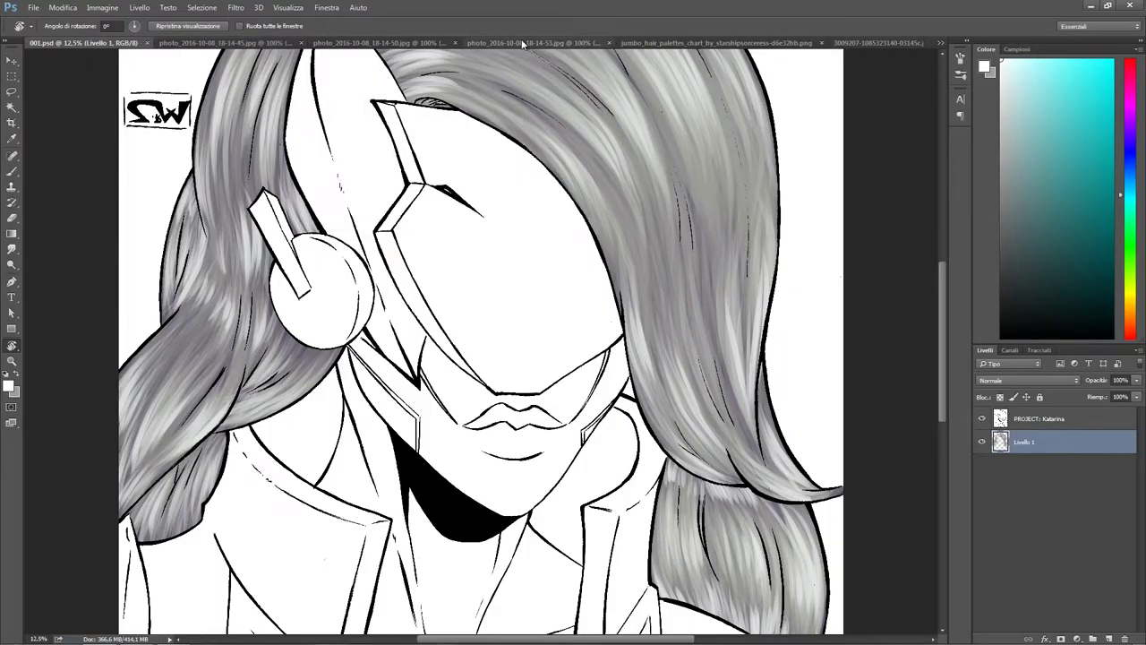
Step: Rename the hair layer as Hair and add a new layer named ForeHead beneath it, with dark crimson as the paint colour
{"action": "key", "text": "ctrl+Tab"}
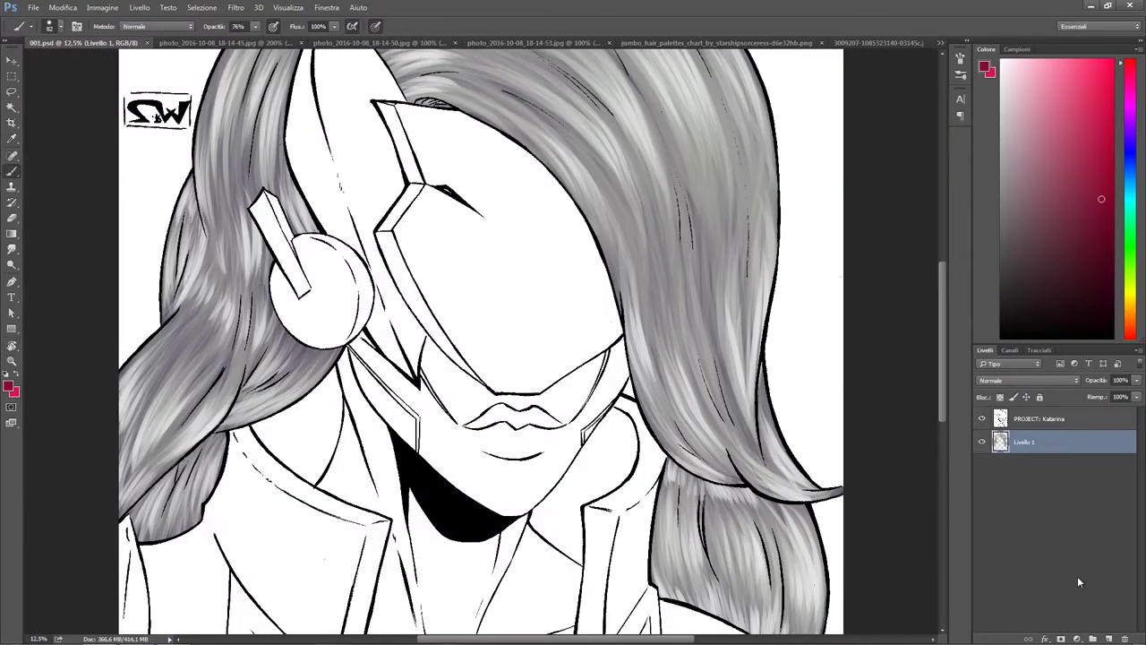
{"action": "left_click", "coordinate": [1109, 639]}
{"action": "double_click", "coordinate": [1061, 442]}
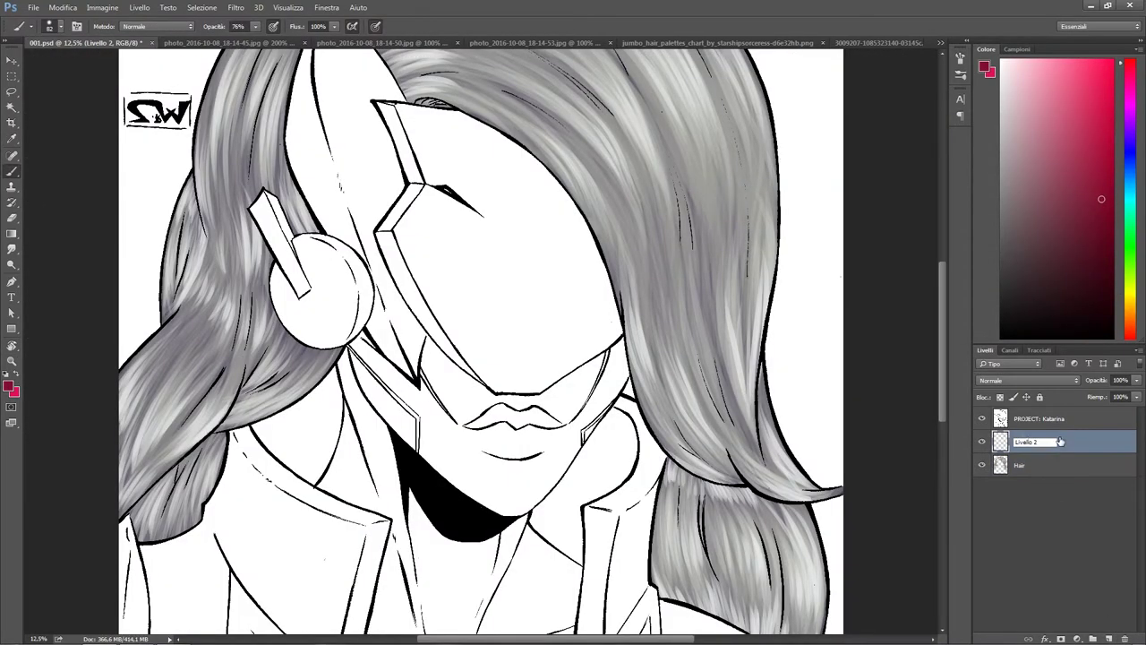
{"action": "type", "text": "ForeHead"}
{"action": "key", "text": "Return"}
{"action": "key", "text": "ctrl+bracketleft"}
Step: Block in the visor and its side frame with a dark crimson base at 100% brush opacity on the ForeHead layer
{"action": "right_click", "coordinate": [356, 329]}
{"action": "key", "text": "Return"}
{"action": "mouse_move", "coordinate": [434, 162]}
{"action": "left_mouse_down"}
{"action": "mouse_move", "coordinate": [384, 231]}
{"action": "mouse_move", "coordinate": [497, 394]}
{"action": "left_mouse_up"}
{"action": "scroll", "coordinate": [463, 441], "scroll_direction": "up", "scroll_amount": 2}
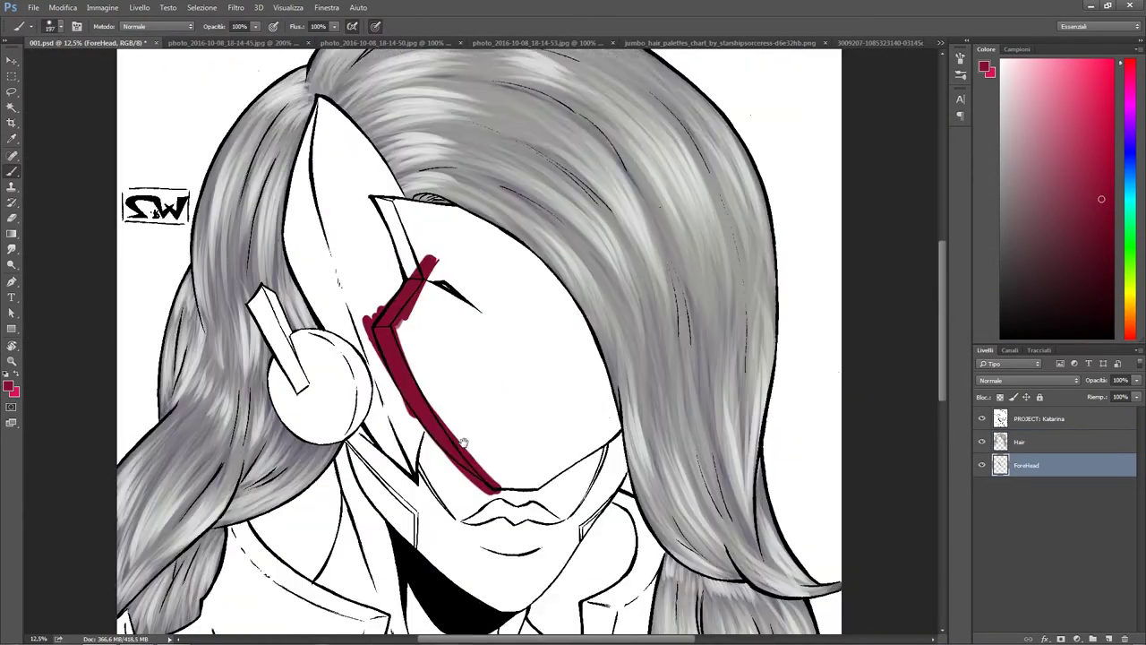
{"action": "scroll", "coordinate": [463, 441], "scroll_direction": "up", "scroll_amount": 1}
{"action": "mouse_move", "coordinate": [447, 269]}
{"action": "left_mouse_down"}
{"action": "mouse_move", "coordinate": [430, 340]}
{"action": "mouse_move", "coordinate": [502, 466]}
{"action": "mouse_move", "coordinate": [538, 420]}
{"action": "mouse_move", "coordinate": [513, 311]}
{"action": "left_mouse_up"}
Step: Paint a soft pinkish-red glow over the upper visor with a 4392 px brush at 76% opacity
{"action": "right_click", "coordinate": [511, 349]}
{"action": "key", "text": "Return"}
{"action": "key", "text": "7"}
{"action": "key", "text": "6"}
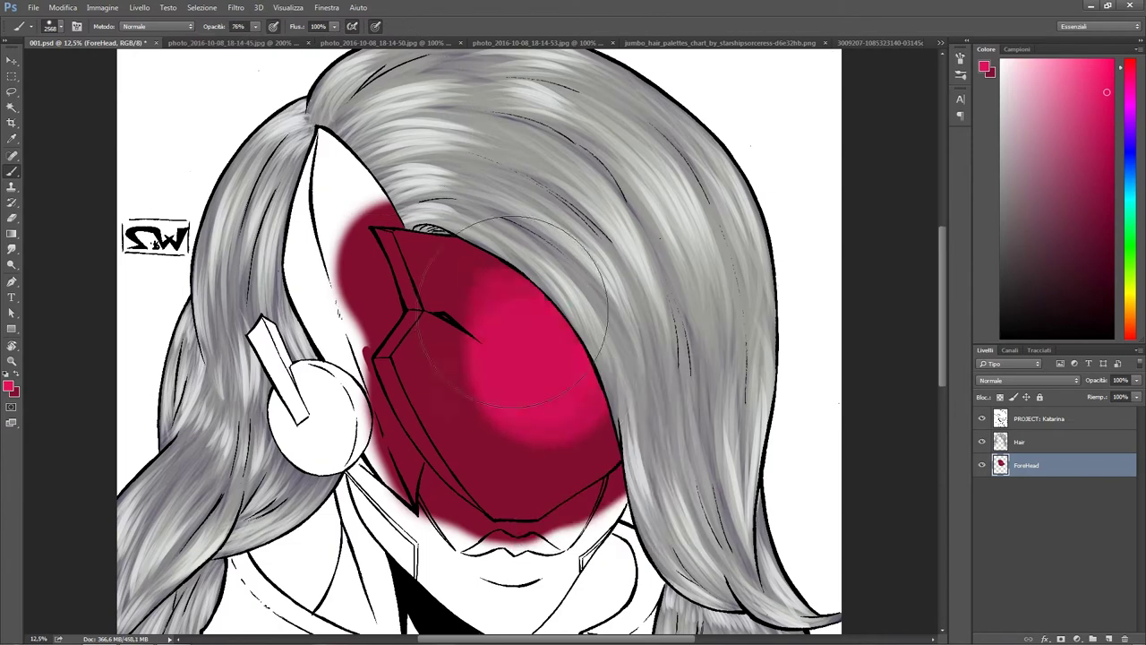
{"action": "key", "text": "ctrl+z"}
{"action": "right_click", "coordinate": [502, 259]}
{"action": "left_click", "coordinate": [629, 352]}
{"action": "key", "text": "Return"}
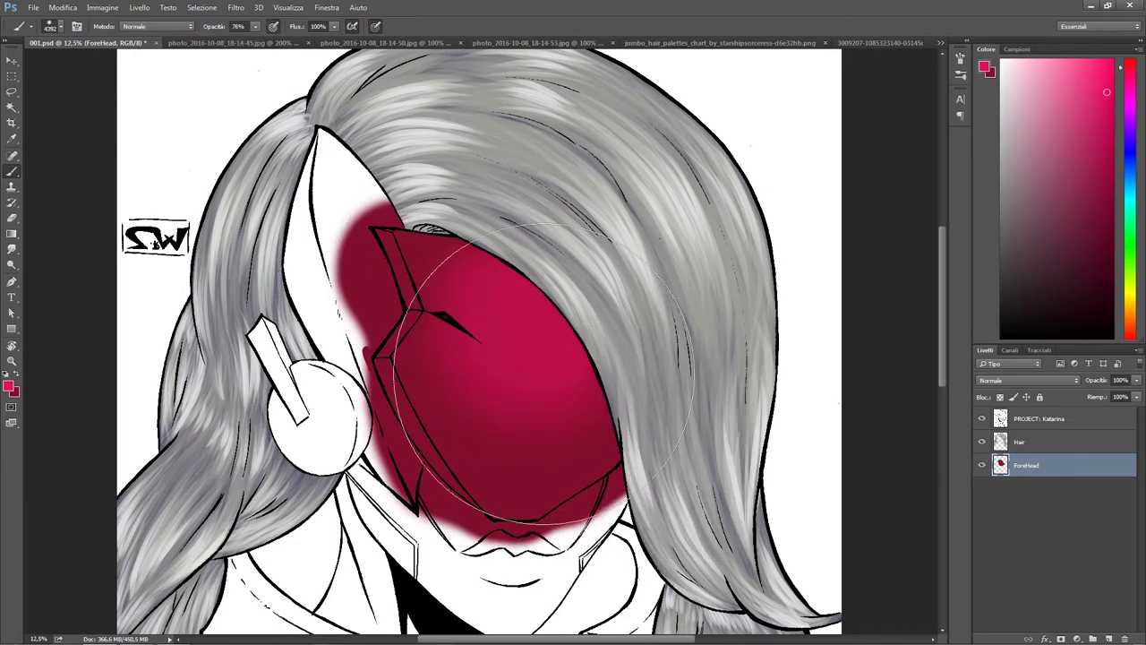
{"action": "left_click_drag", "start_coordinate": [544, 374], "coordinate": [502, 349]}
Step: Choose a brighter pink and build up the glow over the upper and central part of the visor
{"action": "left_click", "coordinate": [9, 386]}
{"action": "key", "text": "ctrl+Tab"}
{"action": "left_click", "coordinate": [385, 179]}
{"action": "key", "text": "Return"}
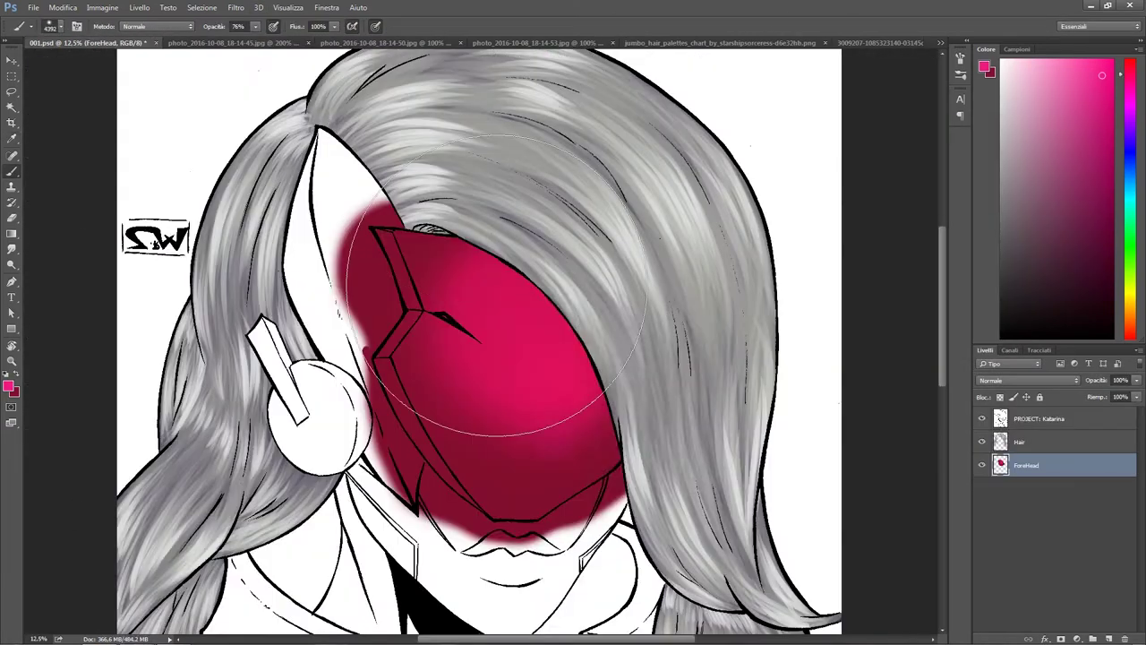
{"action": "left_click_drag", "start_coordinate": [495, 287], "coordinate": [555, 359]}
Step: Add a glowing magenta spot on the upper visor near the hair, using a 1047 px brush in Color Dodge mode (Colore scherma)
{"action": "right_click", "coordinate": [423, 300]}
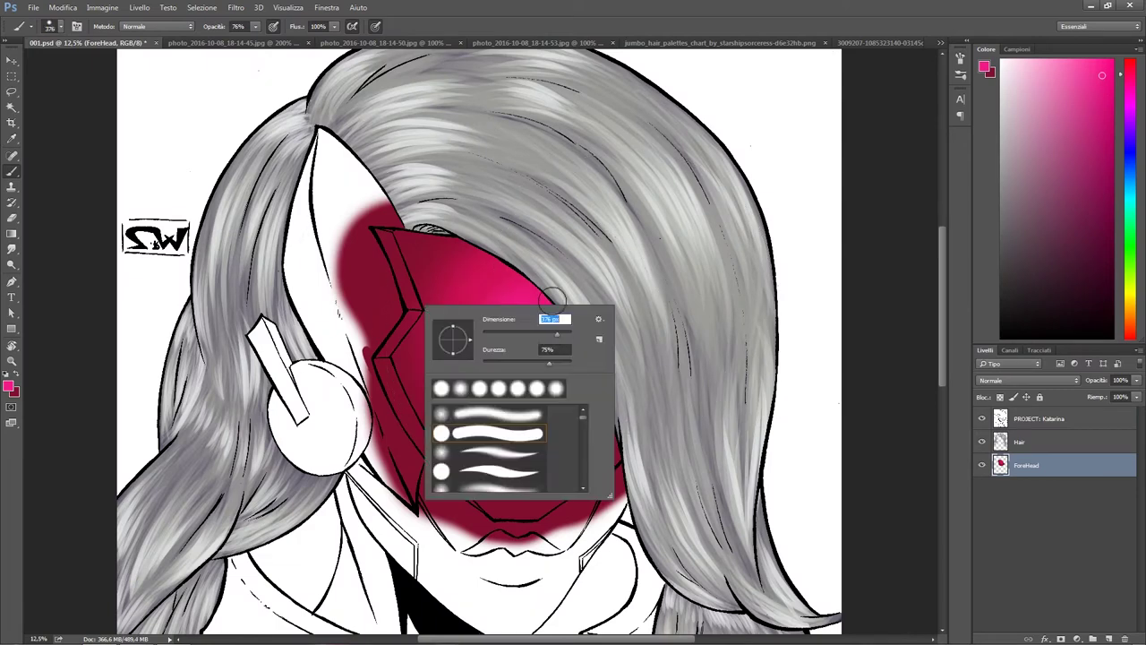
{"action": "key", "text": "Return"}
{"action": "left_click_drag", "start_coordinate": [528, 305], "coordinate": [544, 289]}
{"action": "key", "text": "shift+alt+d"}
{"action": "left_click", "coordinate": [547, 316]}
{"action": "key", "text": "ctrl+z"}
{"action": "left_click", "coordinate": [556, 323]}
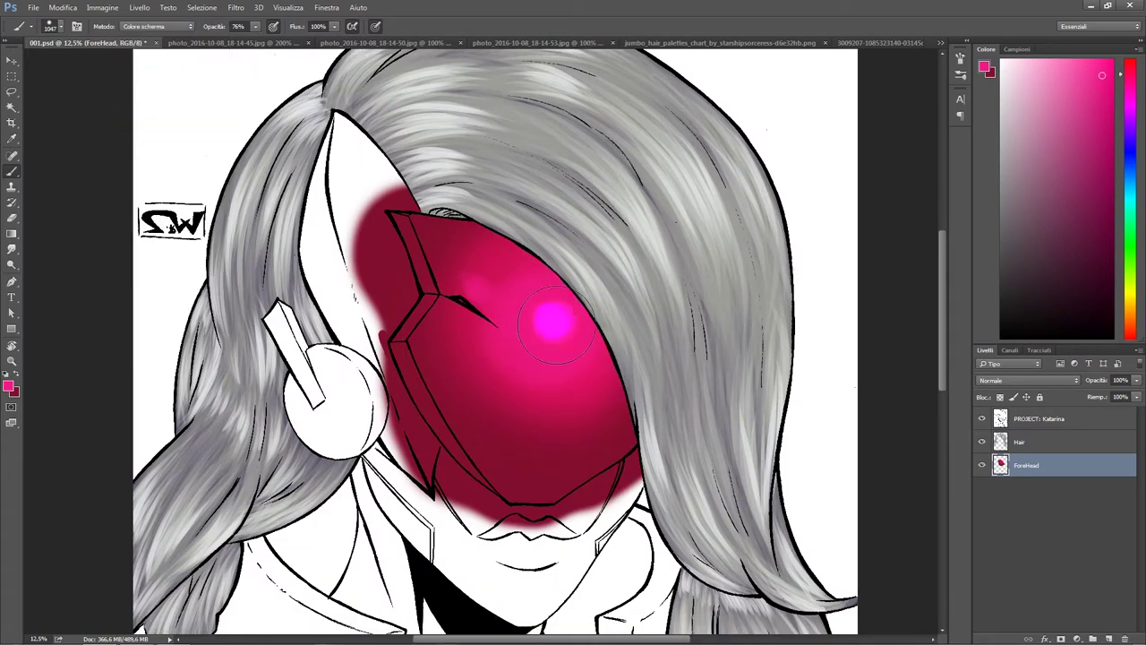
{"action": "left_click", "coordinate": [9, 387]}
{"action": "left_click", "coordinate": [827, 163]}
{"action": "left_click", "coordinate": [955, 146]}
{"action": "left_click", "coordinate": [551, 327]}
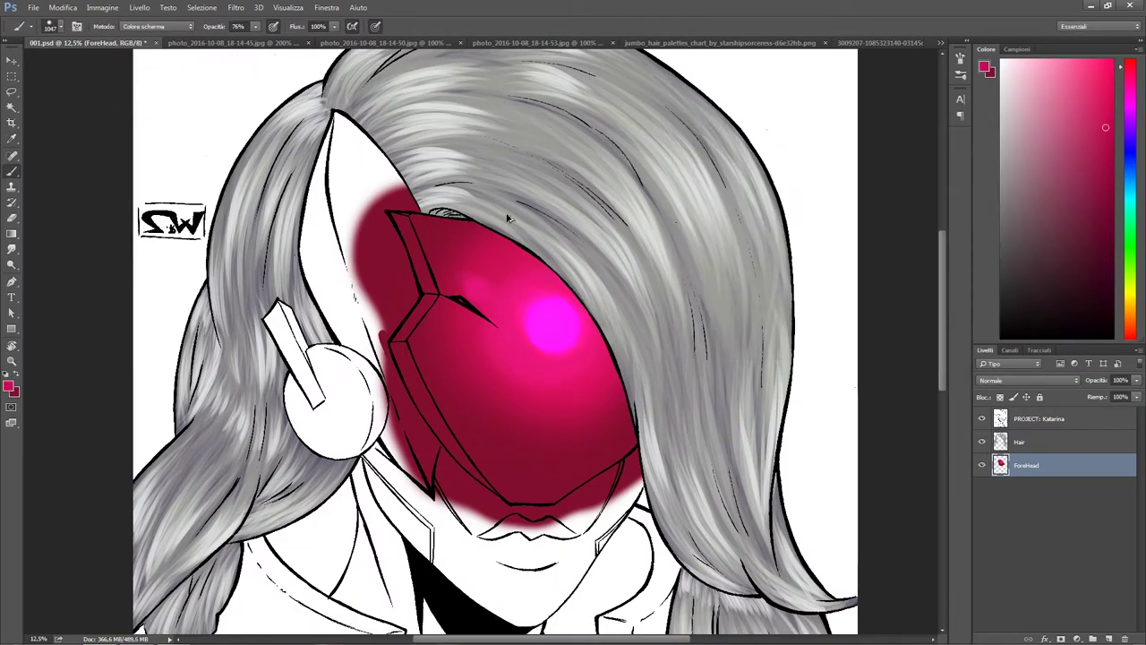
{"action": "key", "text": "ctrl+z"}
Step: Add white reflections to the upper visor in Linear Dodge mode (Scherma lineare) and shade its side frame dark maroon
{"action": "key", "text": "x"}
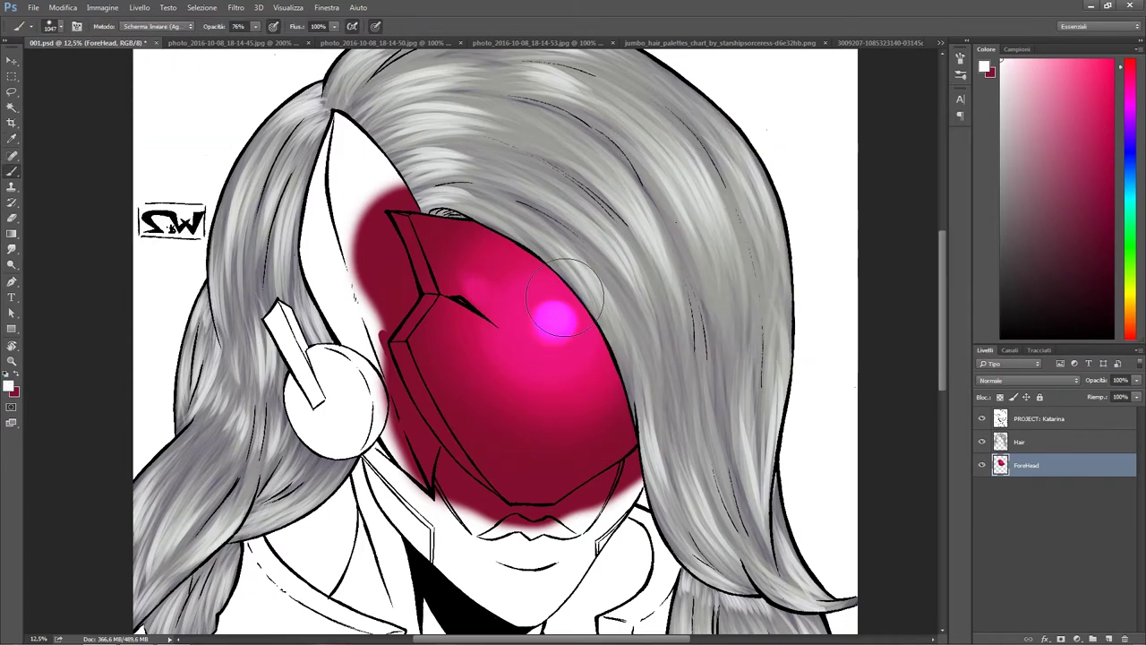
{"action": "left_click_drag", "start_coordinate": [474, 285], "coordinate": [464, 200]}
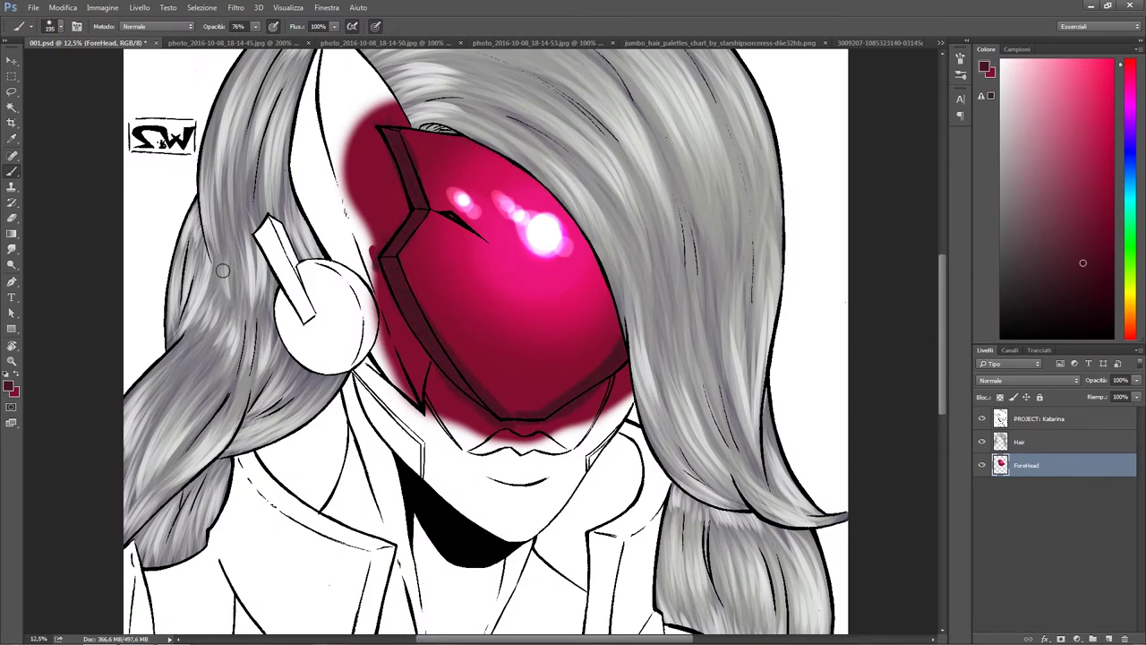
Step: Paint a white highlight along the lower rim of the visor on the side next to the hair
{"action": "left_click", "coordinate": [9, 385]}
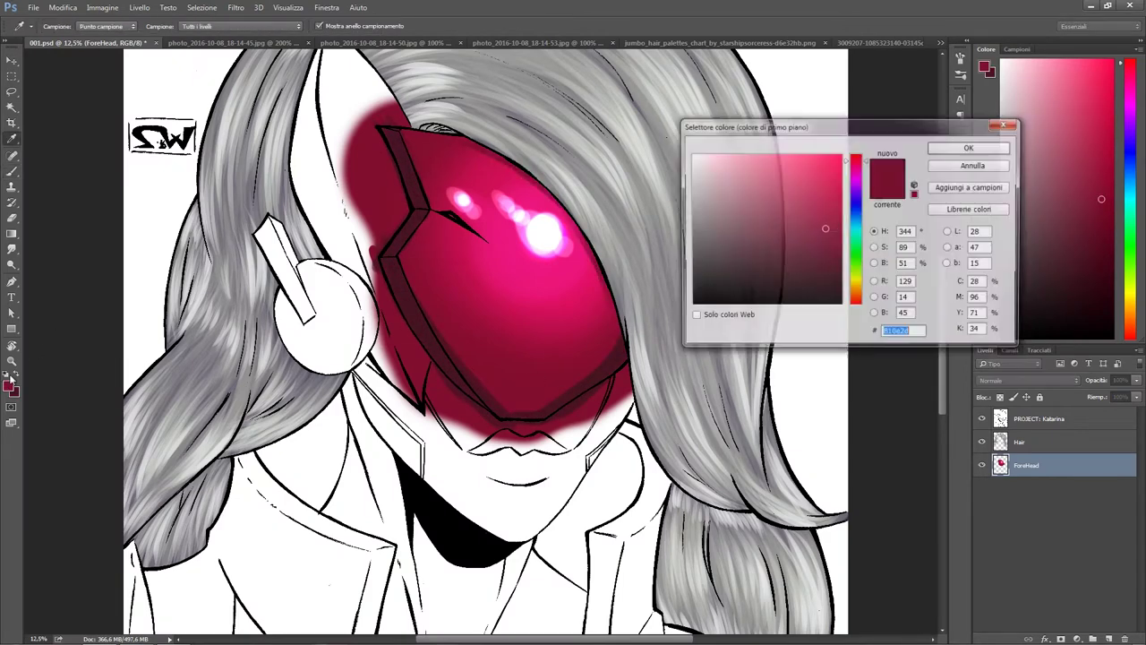
{"action": "left_click", "coordinate": [635, 321]}
{"action": "key", "text": "Return"}
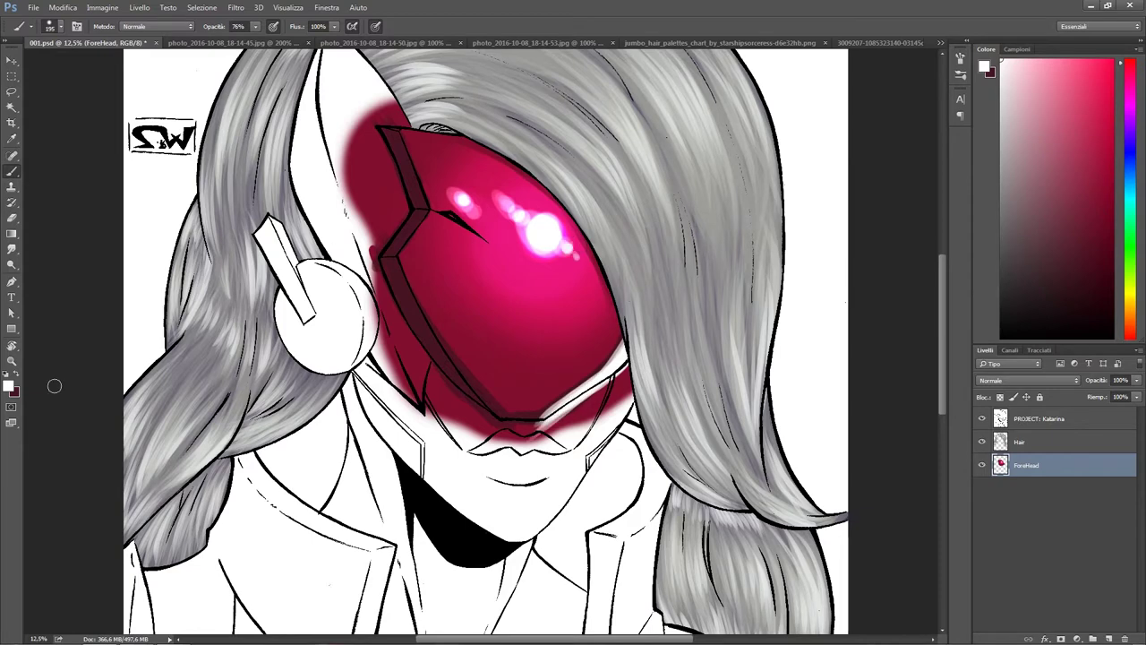
Step: Paint bright pink over the visor's edges and rim lines on a new layer above the line art
{"action": "left_click", "coordinate": [437, 238], "text": "alt"}
{"action": "key", "text": "ctrl+shift+Tab"}
{"action": "key", "text": "ctrl+Tab"}
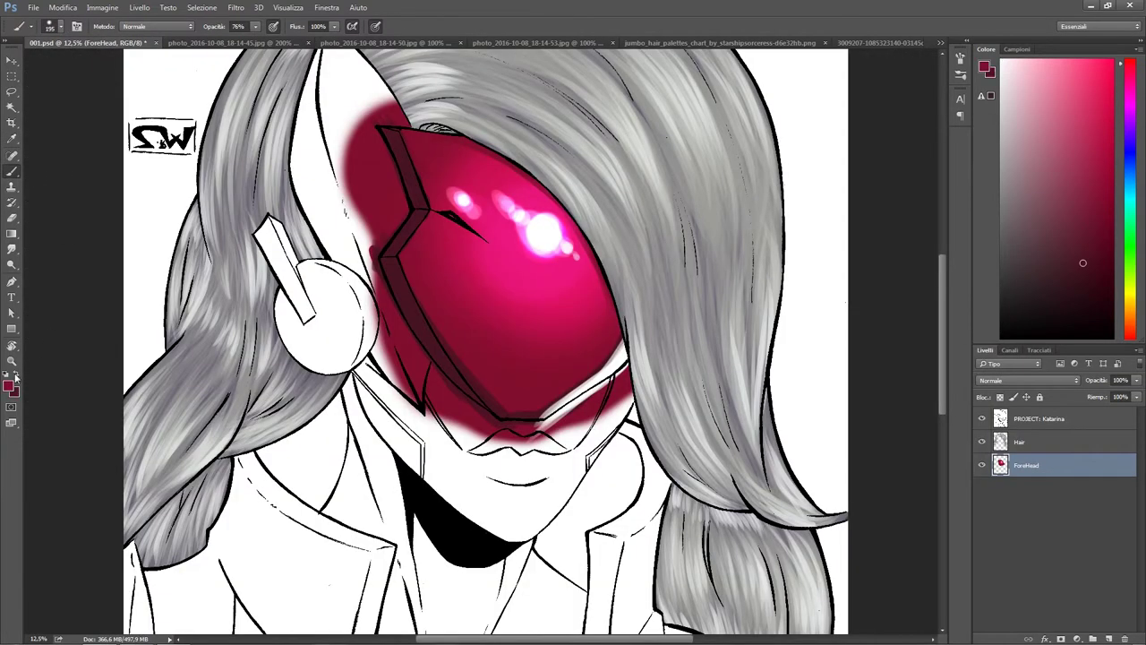
{"action": "left_click", "coordinate": [1039, 418]}
{"action": "left_click_drag", "start_coordinate": [452, 130], "coordinate": [428, 117]}
{"action": "left_click", "coordinate": [9, 385]}
{"action": "key", "text": "Return"}
{"action": "mouse_move", "coordinate": [533, 177]}
{"action": "left_mouse_down"}
{"action": "mouse_move", "coordinate": [453, 127]}
{"action": "mouse_move", "coordinate": [627, 322]}
{"action": "mouse_move", "coordinate": [609, 376]}
{"action": "left_mouse_up"}
{"action": "left_click", "coordinate": [1109, 638]}
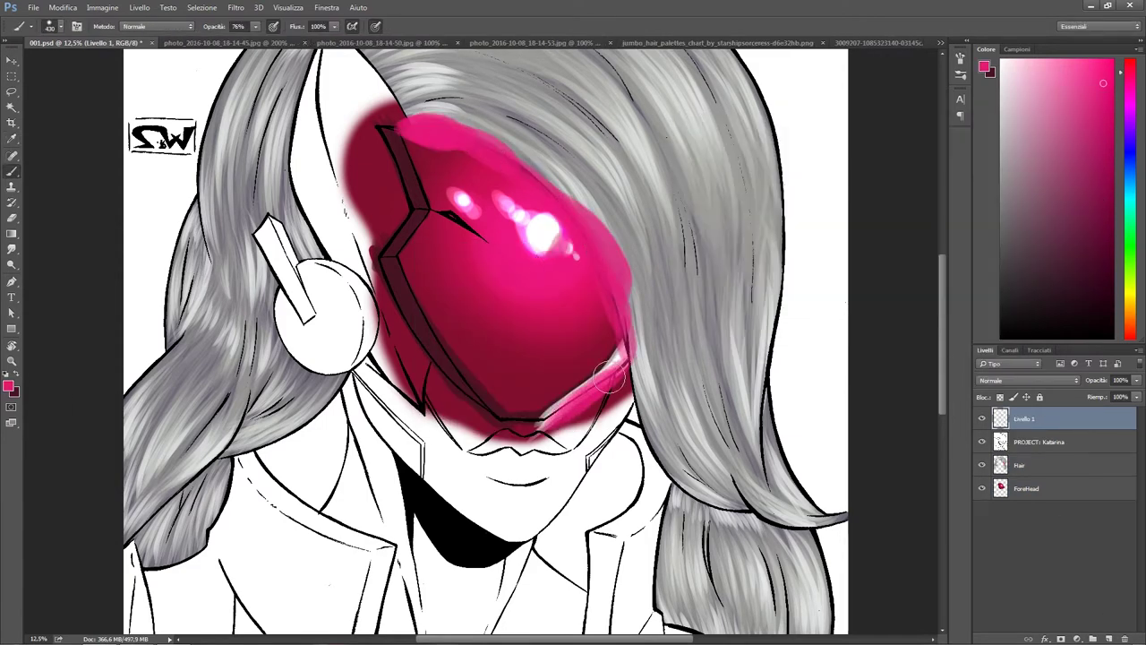
Step: Soften the pink edge paint with Gaussian Blur and set its layer's blend mode to Lighten (Schiarisci)
{"action": "left_click", "coordinate": [236, 7]}
{"action": "mouse_move", "coordinate": [318, 184]}
{"action": "left_click", "coordinate": [448, 235]}
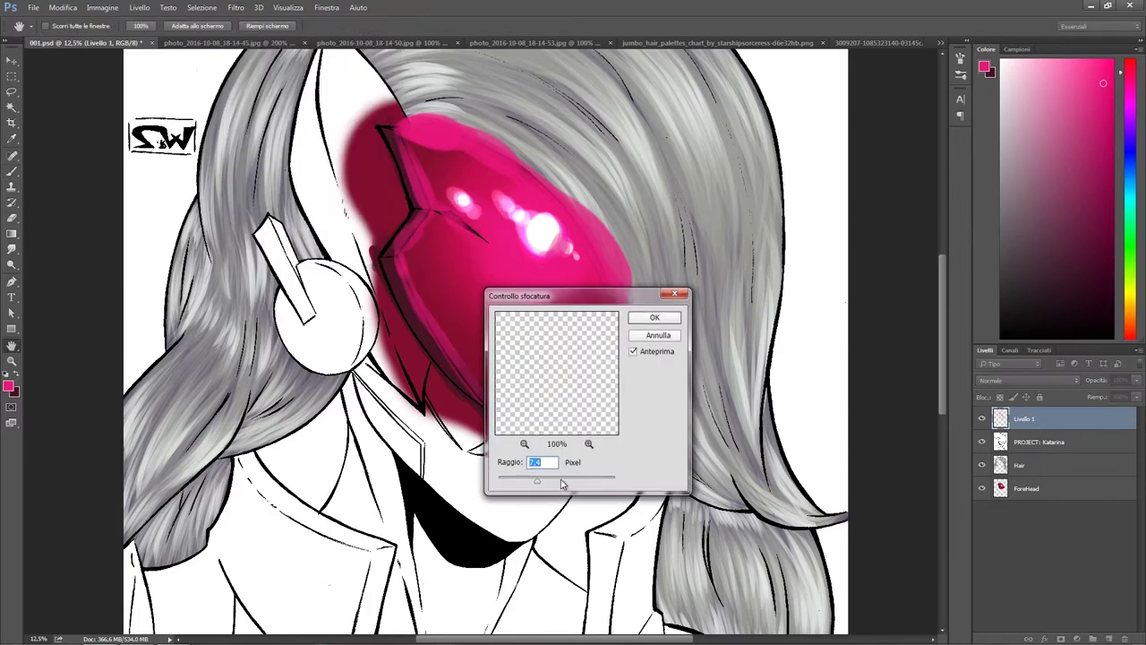
{"action": "key", "text": "Return"}
{"action": "left_click", "coordinate": [1028, 380]}
{"action": "left_click", "coordinate": [1012, 466]}
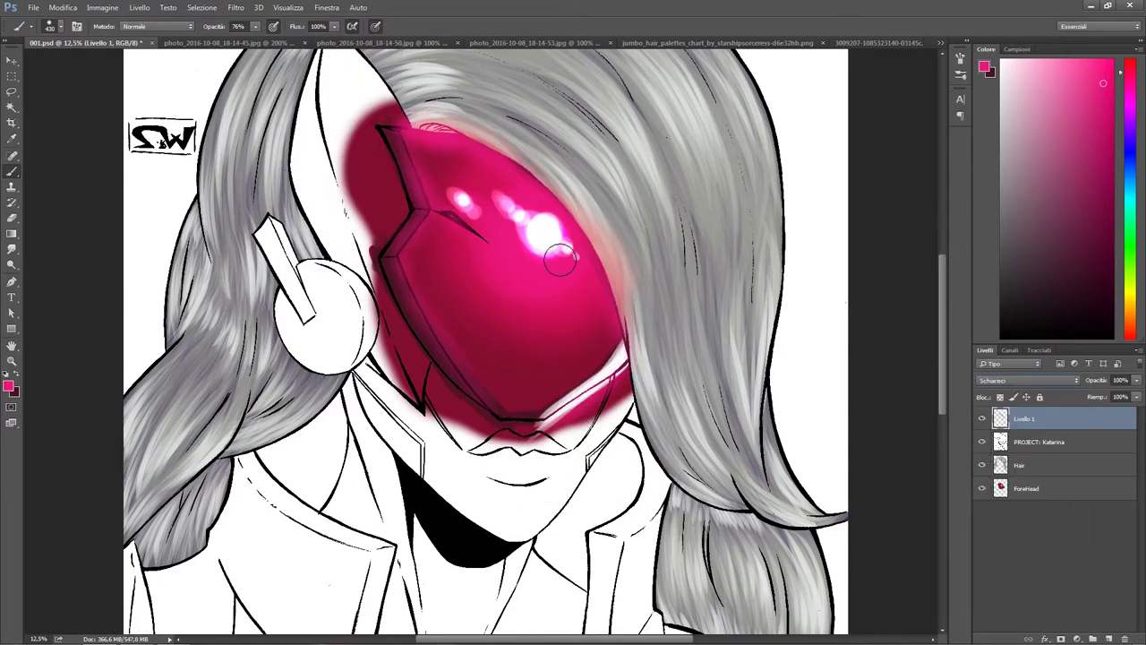
Step: Trace a closed Pen path around the visor, following its side frame and lower rim
{"action": "scroll", "coordinate": [38, 275], "scroll_direction": "up", "scroll_amount": 3}
{"action": "key", "text": "p"}
{"action": "left_click", "coordinate": [395, 259]}
{"action": "left_click_drag", "start_coordinate": [429, 342], "coordinate": [431, 363]}
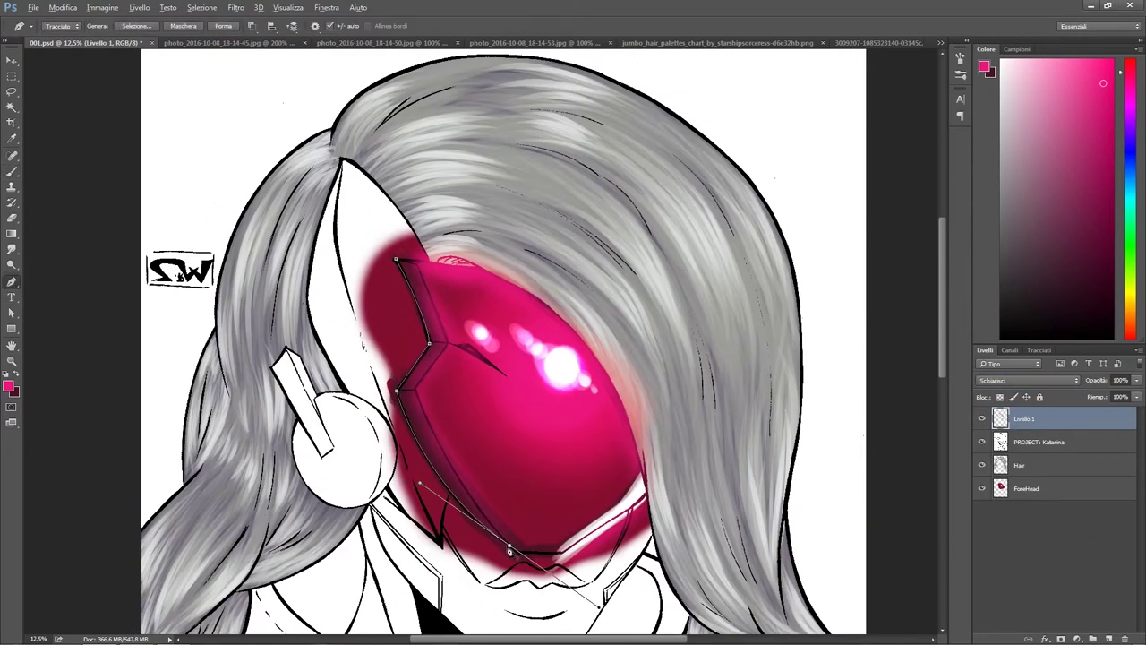
{"action": "left_click", "coordinate": [396, 260]}
Step: Use the visor path as a selection to clear the ForeHead paint outside the visor, deselect, and save the document
{"action": "left_click", "coordinate": [1027, 488]}
{"action": "key", "text": "ctrl+minus"}
{"action": "key", "text": "ctrl+Return"}
{"action": "key", "text": "ctrl+plus"}
{"action": "key", "text": "l"}
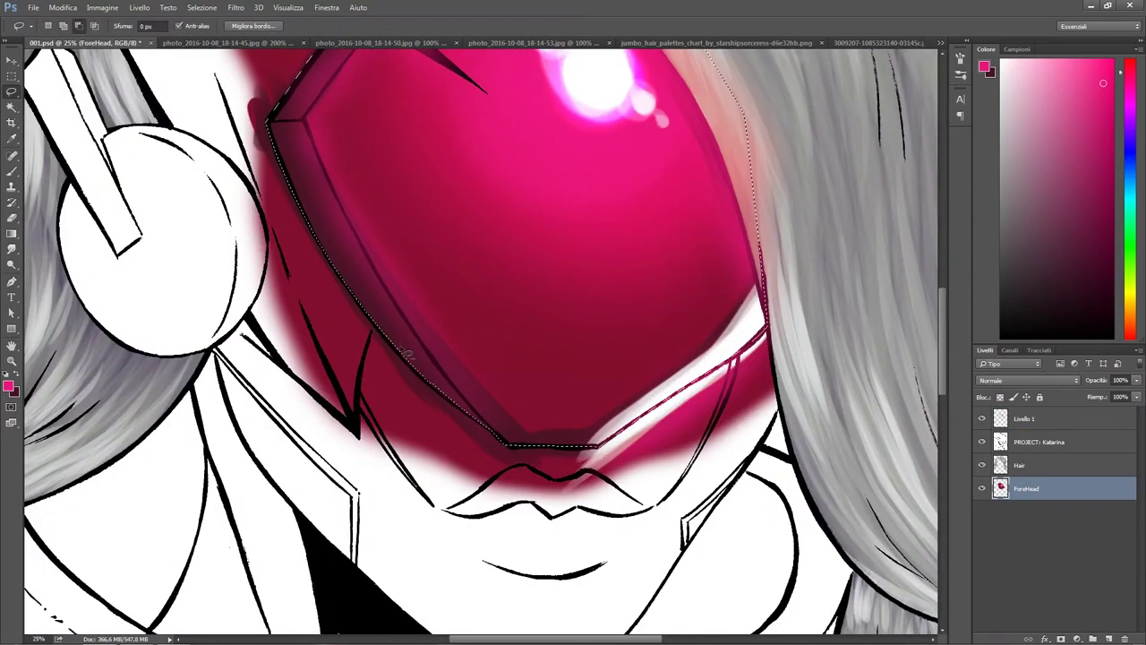
{"action": "key", "text": "ctrl+d"}
{"action": "key", "text": "ctrl+minus"}
{"action": "key", "text": "ctrl+minus"}
{"action": "key", "text": "ctrl+minus"}
{"action": "key", "text": "ctrl+minus"}
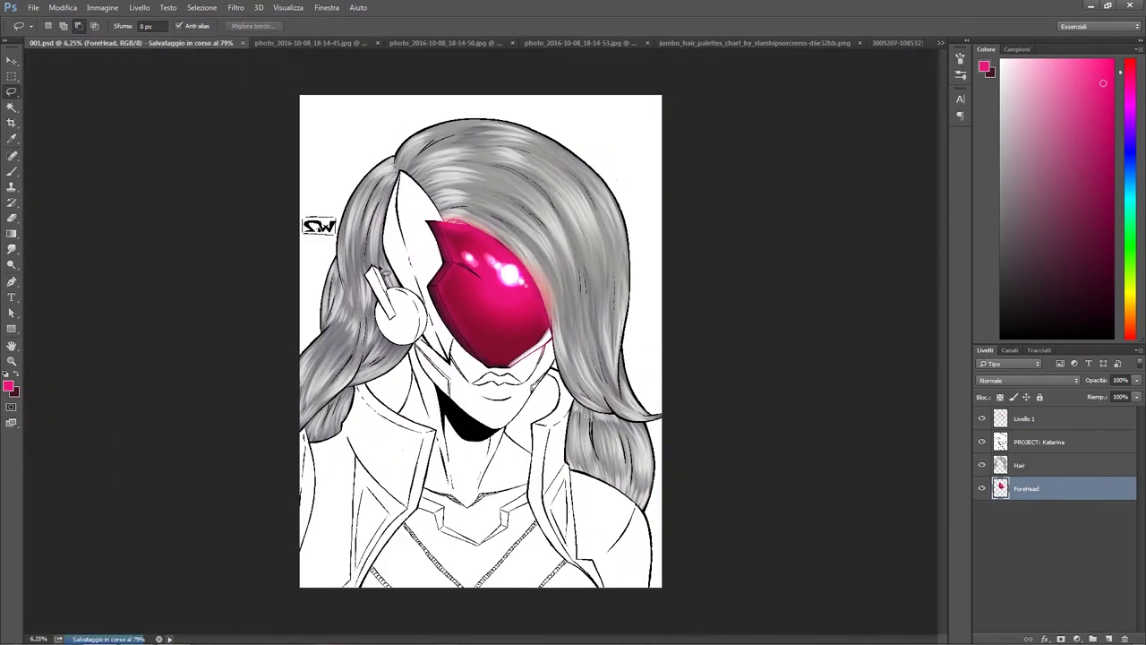
Step: Paint soft light-pink reflections along the lower part of the visor on the ForeHead layer
{"action": "left_click", "coordinate": [8, 387]}
{"action": "left_click", "coordinate": [747, 174]}
{"action": "key", "text": "Return"}
{"action": "key", "text": "b"}
{"action": "left_click_drag", "start_coordinate": [483, 351], "coordinate": [530, 334]}
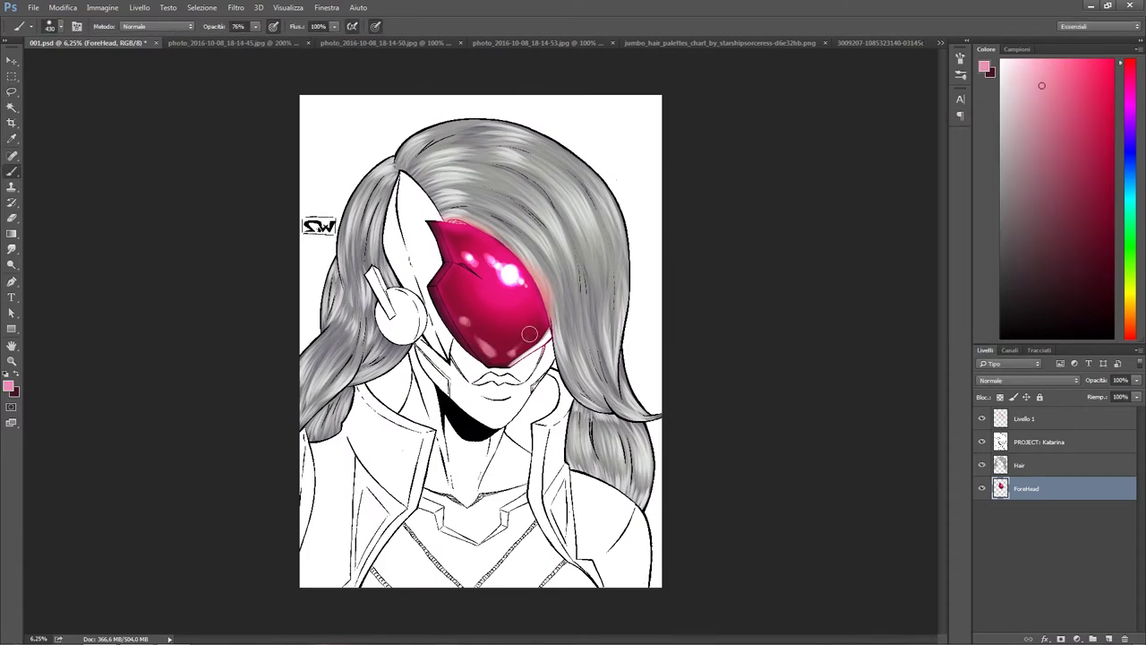
Step: Sample a muted mauve from the first reference photo and paint the lips' base colour on a new layer above ForeHead
{"action": "left_click", "coordinate": [235, 42]}
{"action": "left_click", "coordinate": [853, 236], "text": "alt"}
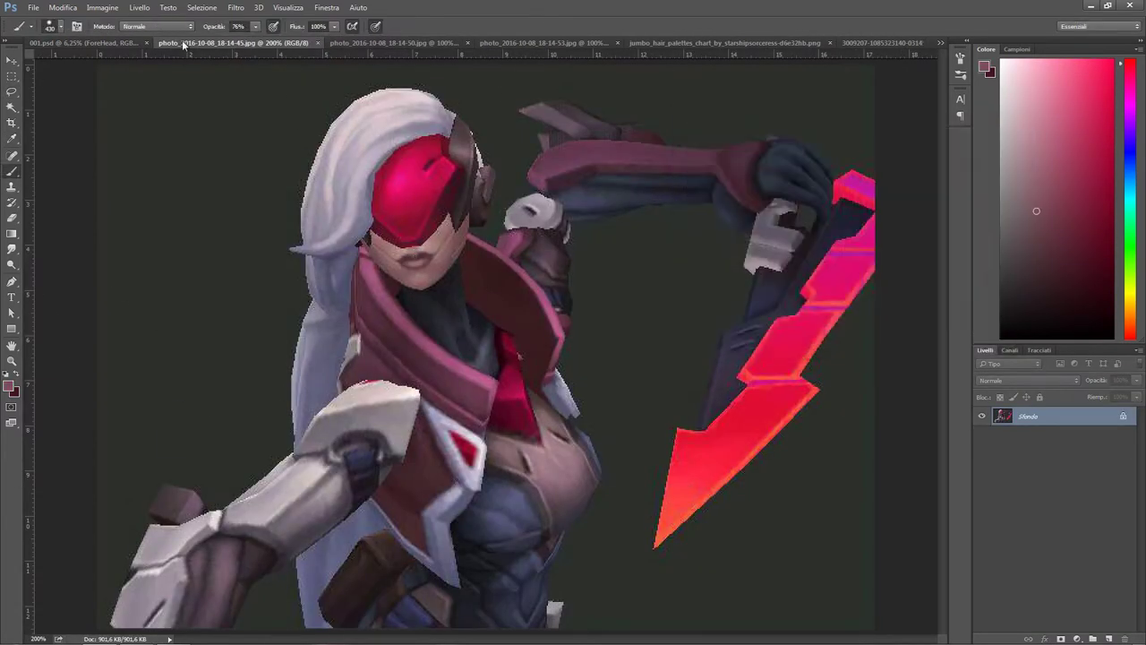
{"action": "left_click", "coordinate": [87, 42]}
{"action": "key", "text": "ctrl+shift+alt+n"}
{"action": "key", "text": "i"}
{"action": "left_click", "coordinate": [494, 388]}
Step: Choose a lighter mauve and brush it softly over the middle of the lower and upper lips
{"action": "left_click", "coordinate": [8, 386]}
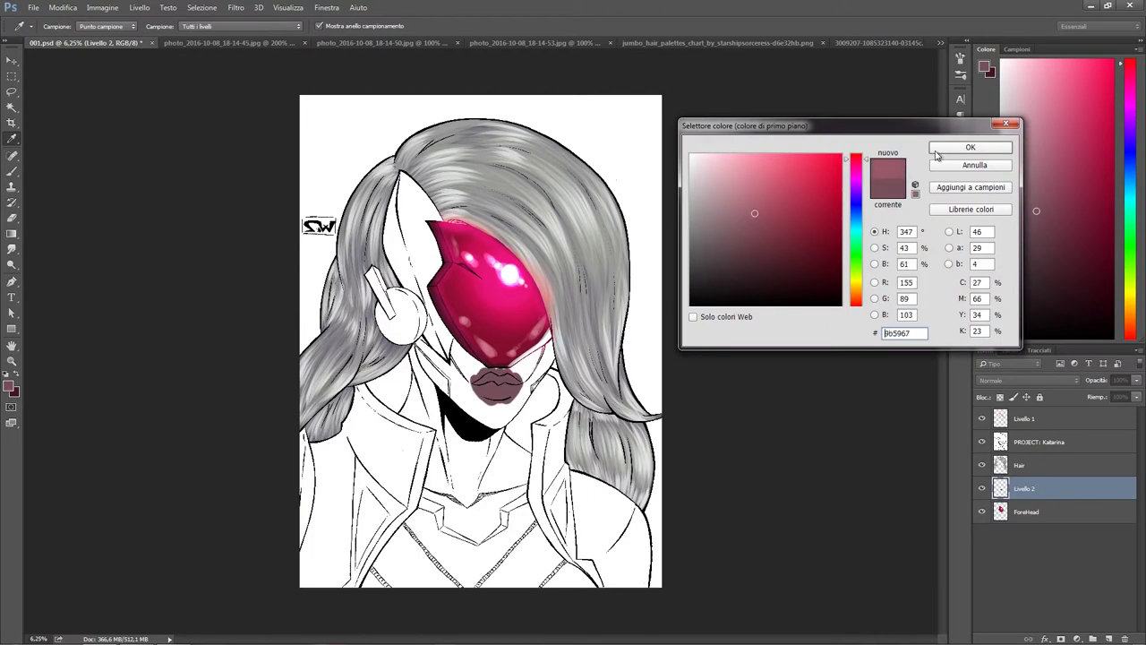
{"action": "left_click", "coordinate": [970, 147]}
{"action": "key", "text": "b"}
{"action": "scroll", "coordinate": [498, 377], "scroll_direction": "up", "scroll_amount": 5}
{"action": "right_click", "coordinate": [462, 387]}
{"action": "key", "text": "Return"}
{"action": "left_click_drag", "start_coordinate": [448, 461], "coordinate": [588, 428]}
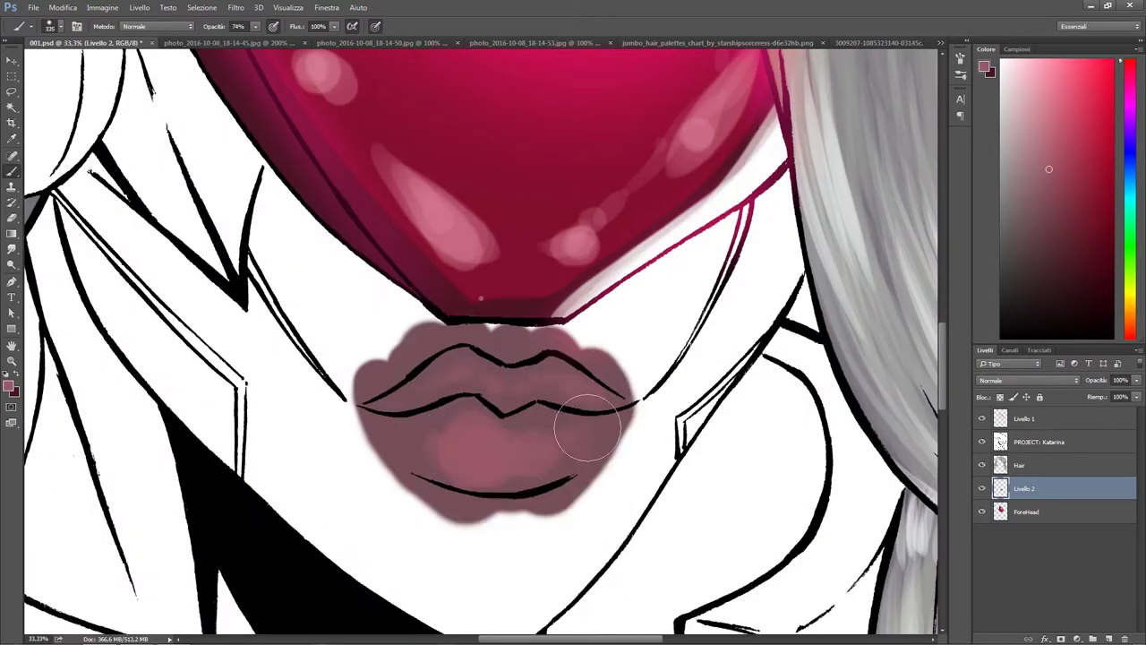
Step: Paint light-pink highlights on the lips, then white gloss spots with the brush in Linear Dodge (Scherma lineare) mode
{"action": "left_click_drag", "start_coordinate": [473, 368], "coordinate": [443, 379]}
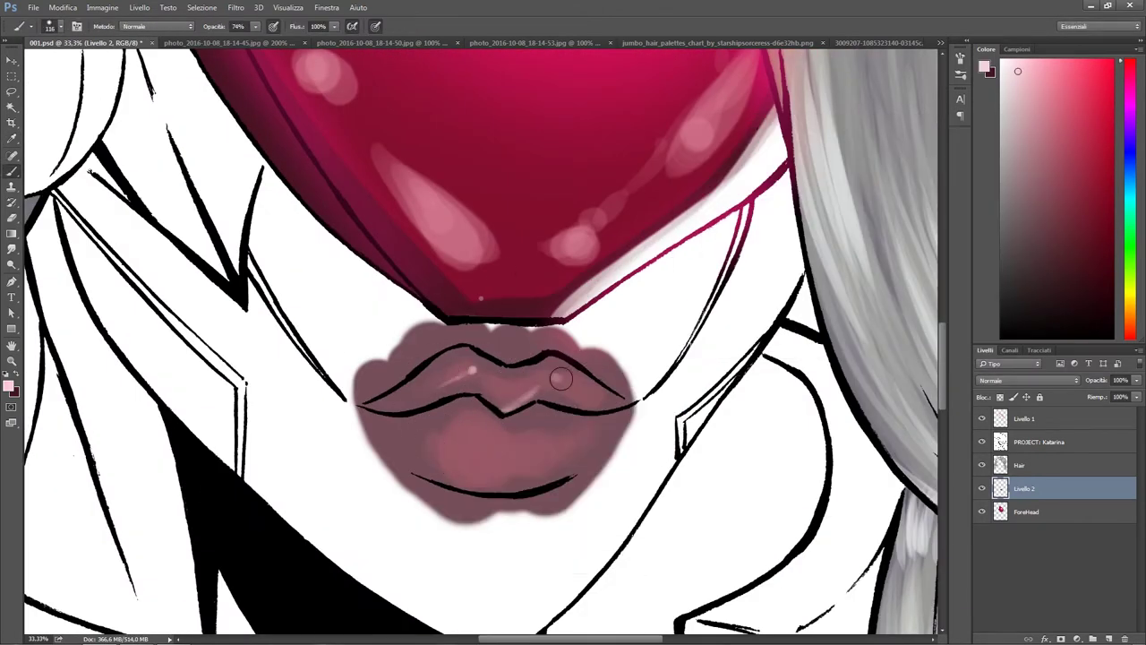
{"action": "left_click", "coordinate": [9, 386]}
{"action": "left_click", "coordinate": [684, 137]}
{"action": "left_click", "coordinate": [970, 147]}
{"action": "left_click", "coordinate": [157, 26]}
{"action": "left_click", "coordinate": [174, 146]}
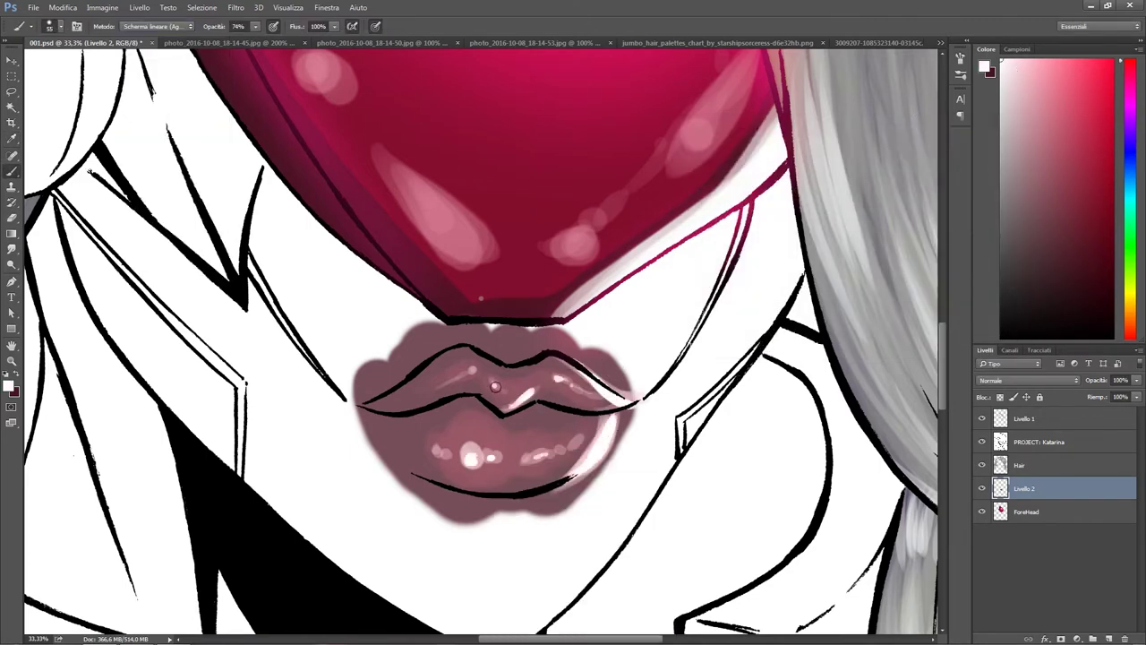
Step: Shade the lip edges and mouth line in dark mauve and trim the lip paint to a closed Pen path around the lips
{"action": "key", "text": "p"}
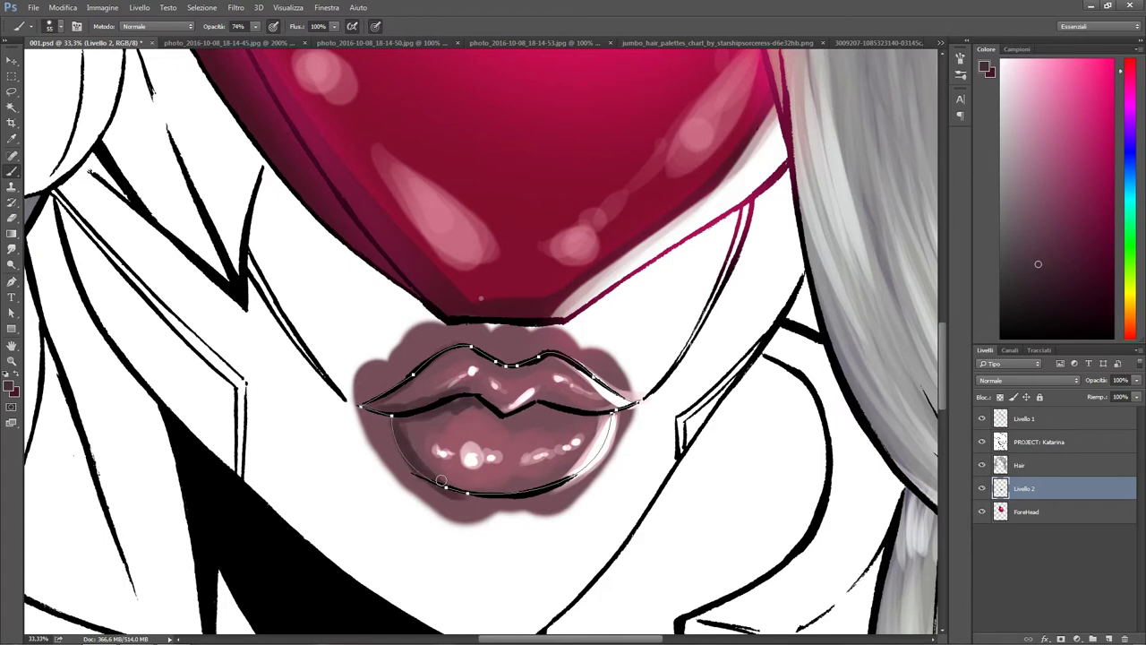
{"action": "right_click", "coordinate": [480, 393]}
{"action": "key", "text": "Return"}
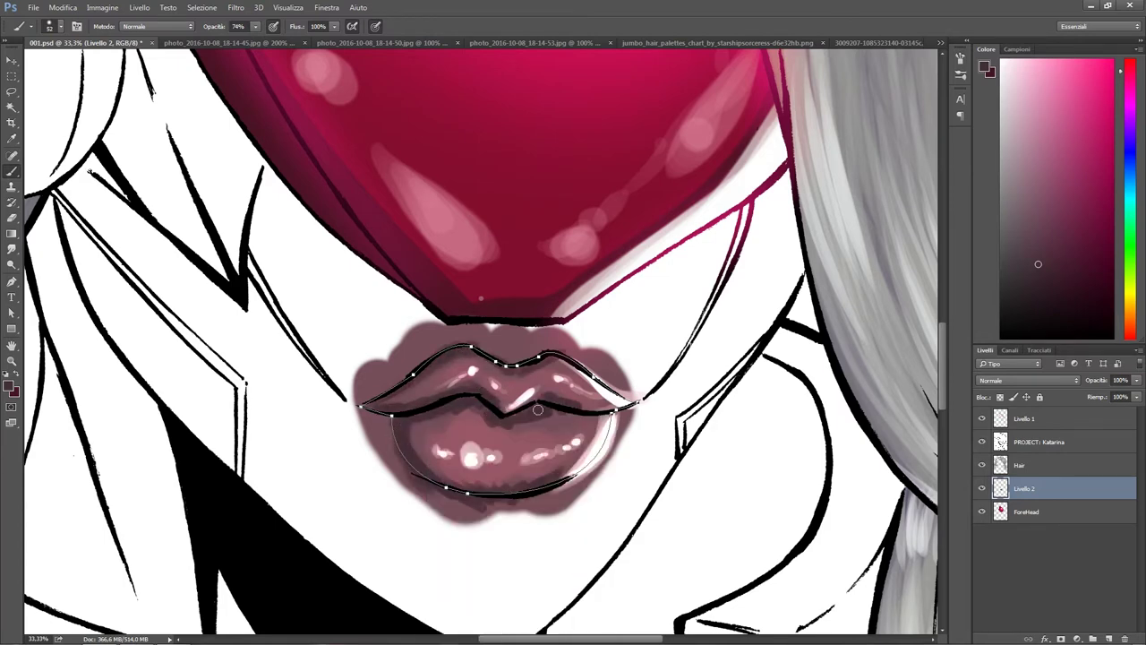
{"action": "scroll", "coordinate": [538, 409], "scroll_direction": "down", "scroll_amount": 6}
Step: Sample the headpiece's dark mauve from the first reference photo as the brush colour and return to 001.psd
{"action": "key", "text": "ctrl+Tab"}
{"action": "key", "text": "i"}
{"action": "left_click", "coordinate": [11, 387]}
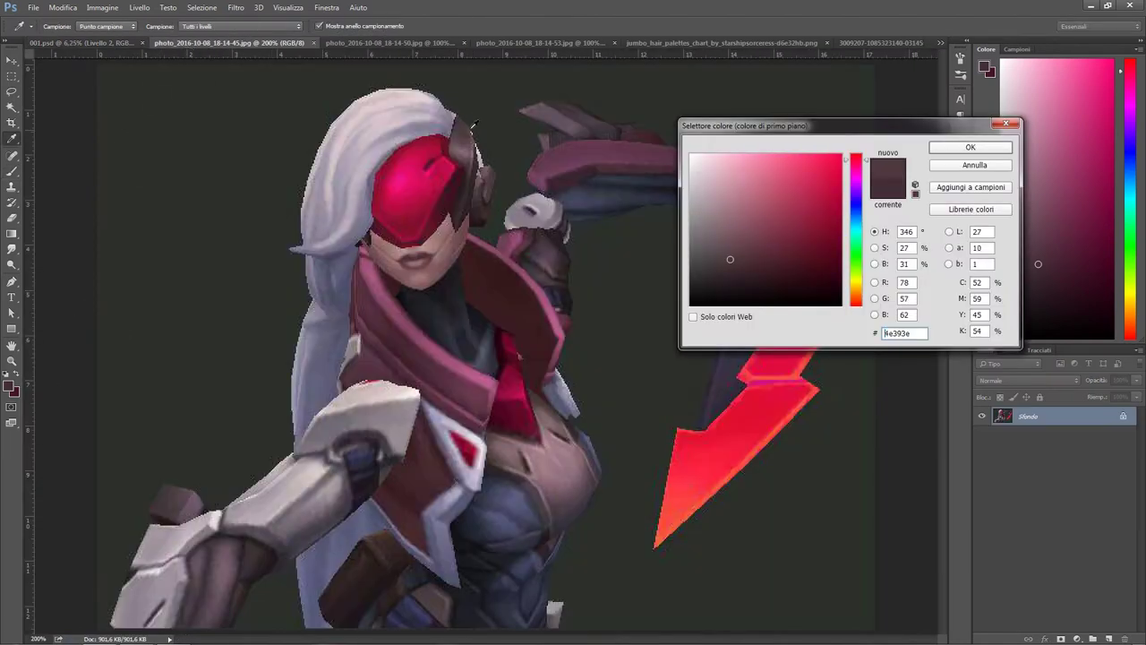
{"action": "key", "text": "Return"}
{"action": "key", "text": "ctrl+shift+Tab"}
{"action": "key", "text": "b"}
Step: Rename the lip paint layer as Lips
{"action": "double_click", "coordinate": [1026, 488]}
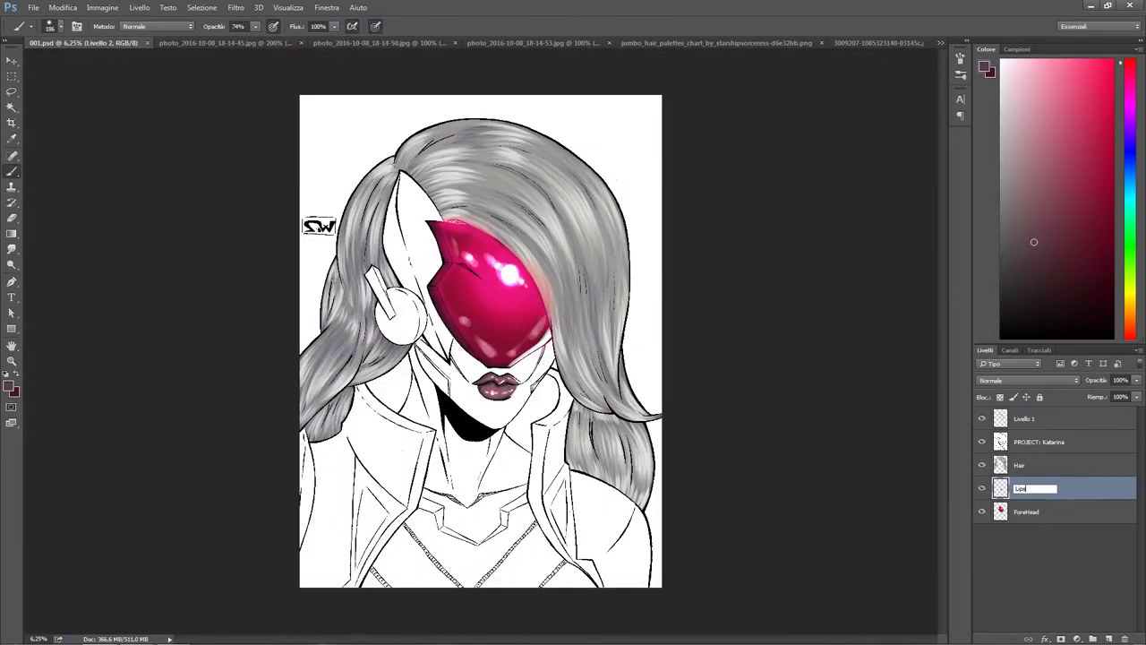
{"action": "type", "text": "Lips"}
{"action": "key", "text": "Return"}
Step: Create a layer named Add-On below ForeHead and paint the headpiece and earpiece flat dark mauve at 100% opacity
{"action": "key", "text": "ctrl+shift+alt+n"}
{"action": "double_click", "coordinate": [1026, 488]}
{"action": "type", "text": "Add-On"}
{"action": "key", "text": "Return"}
{"action": "key", "text": "ctrl+shift+["}
{"action": "key", "text": "0"}
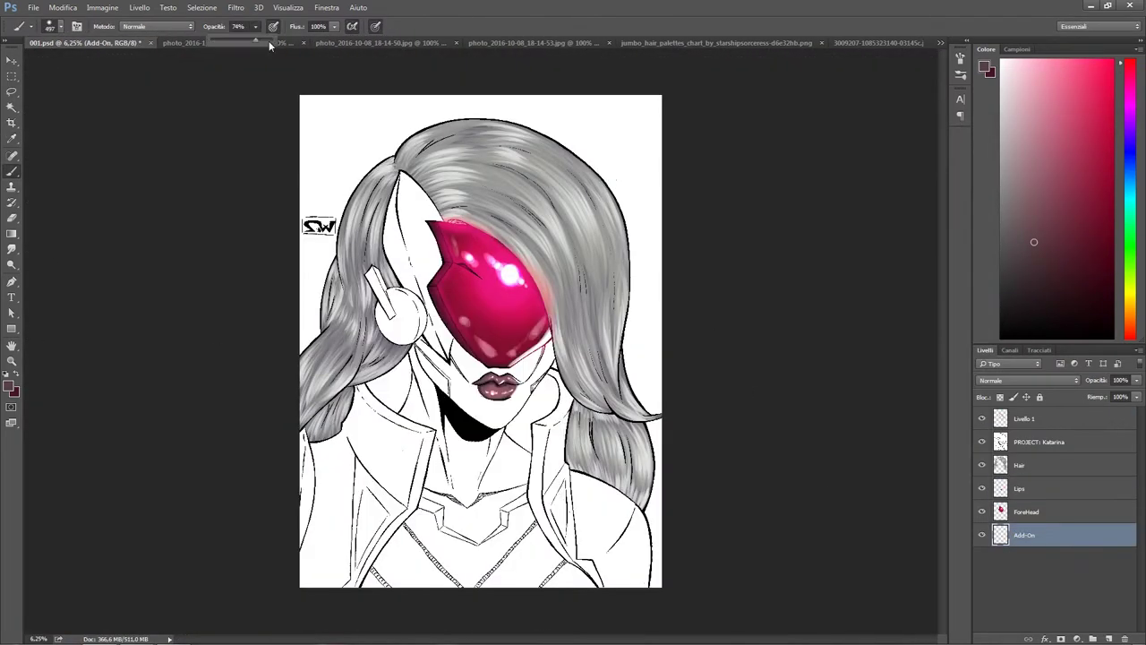
{"action": "mouse_move", "coordinate": [405, 184]}
{"action": "left_mouse_down"}
{"action": "mouse_move", "coordinate": [421, 354]}
{"action": "mouse_move", "coordinate": [394, 269]}
{"action": "left_mouse_up"}
Step: Pick a lighter mauve using the reference photos and enlarge the brush to 1047 px for the Add-On layer
{"action": "key", "text": "ctrl+Tab"}
{"action": "key", "text": "ctrl+Tab"}
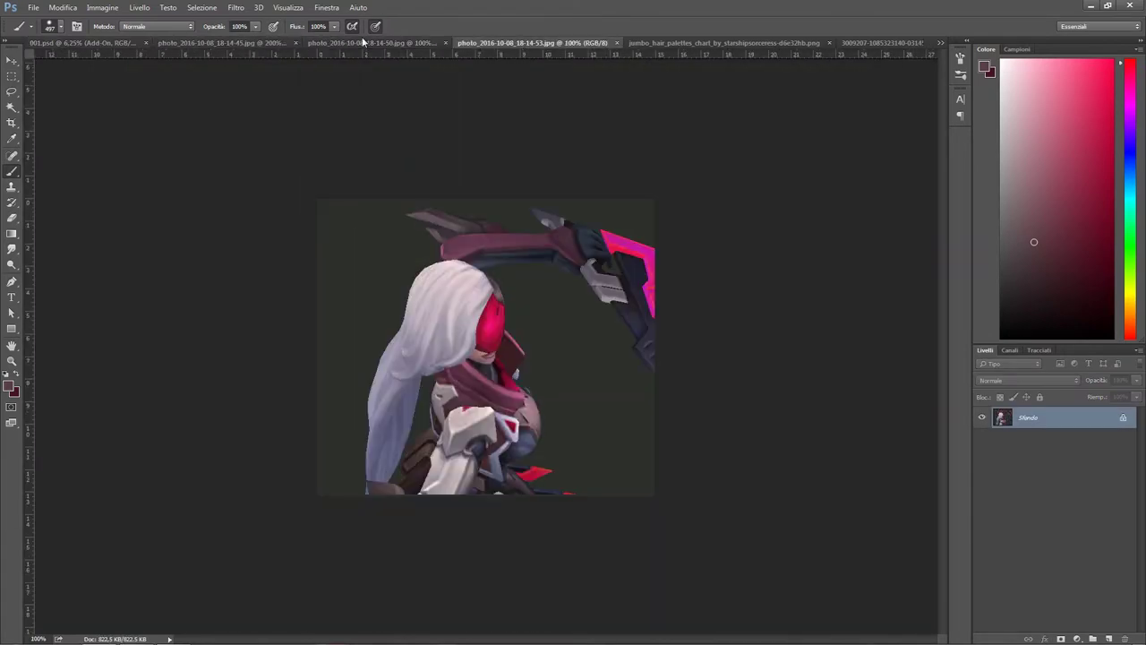
{"action": "left_click", "coordinate": [11, 387]}
{"action": "key", "text": "Return"}
{"action": "key", "text": "ctrl+shift+Tab"}
{"action": "key", "text": "ctrl+shift+Tab"}
{"action": "key", "text": "]"}
{"action": "key", "text": "]"}
{"action": "key", "text": "]"}
{"action": "key", "text": "]"}
{"action": "key", "text": "]"}
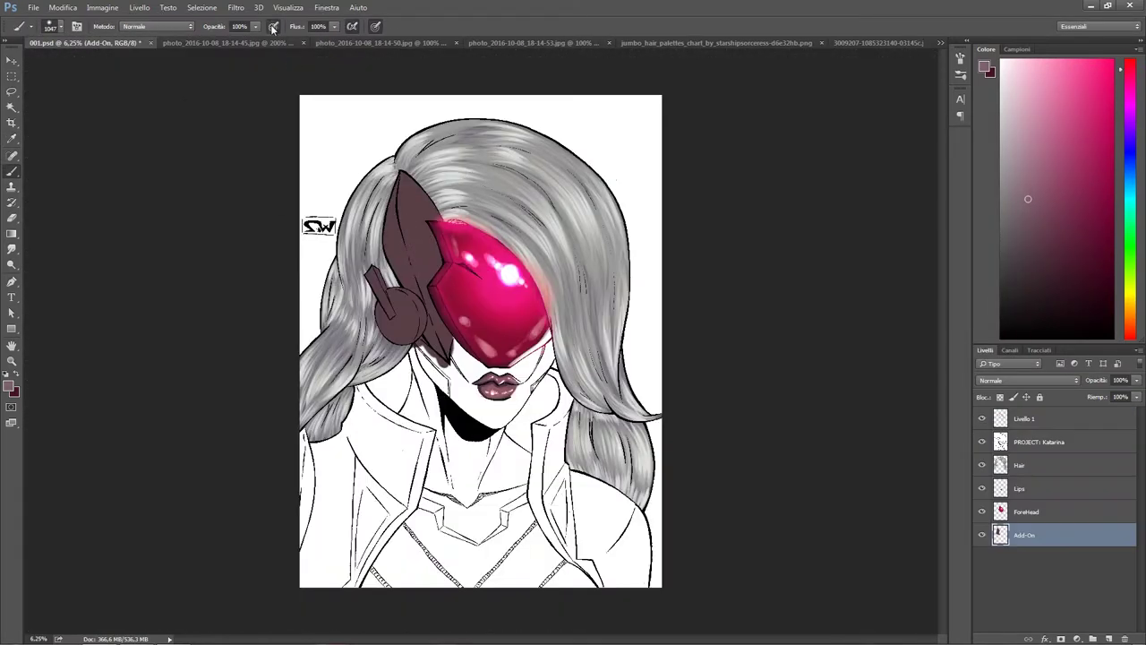
Step: Brush soft lighter-mauve tones over the headpiece, the earpiece's arm and its round disc, using a brush reduced to about 214 px
{"action": "key", "text": "ctrl+plus"}
{"action": "key", "text": "ctrl+plus"}
{"action": "key", "text": "ctrl+plus"}
{"action": "key", "text": "["}
{"action": "key", "text": "["}
{"action": "key", "text": "["}
{"action": "key", "text": "["}
{"action": "key", "text": "["}
{"action": "key", "text": "["}
{"action": "key", "text": "["}
{"action": "key", "text": "["}
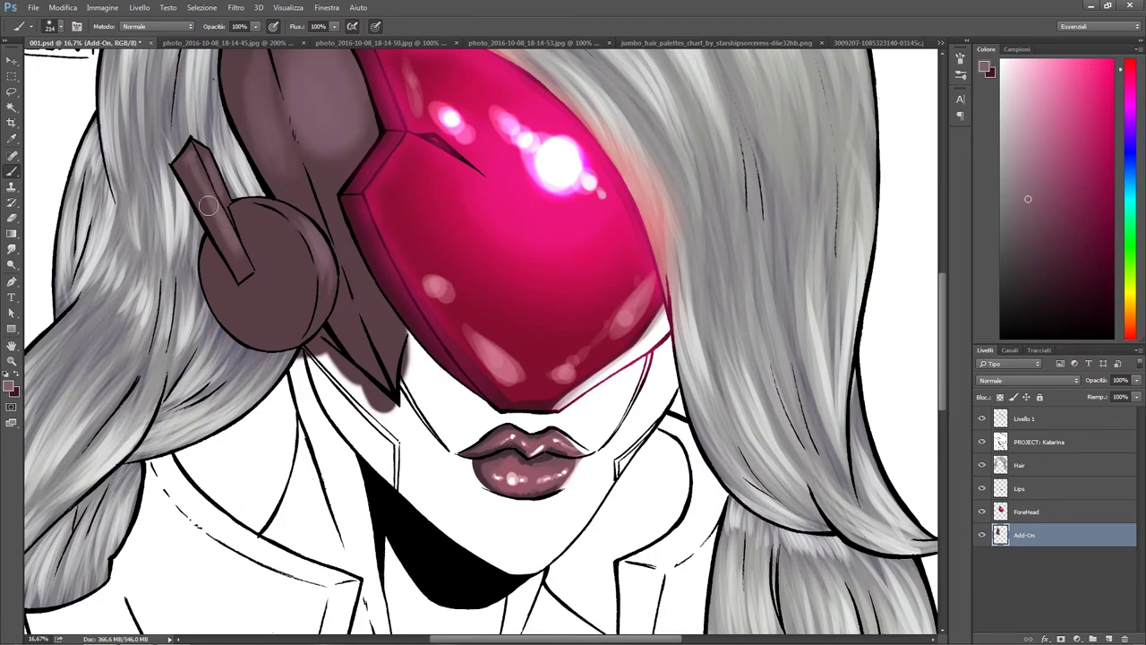
{"action": "left_click_drag", "start_coordinate": [283, 288], "coordinate": [399, 430]}
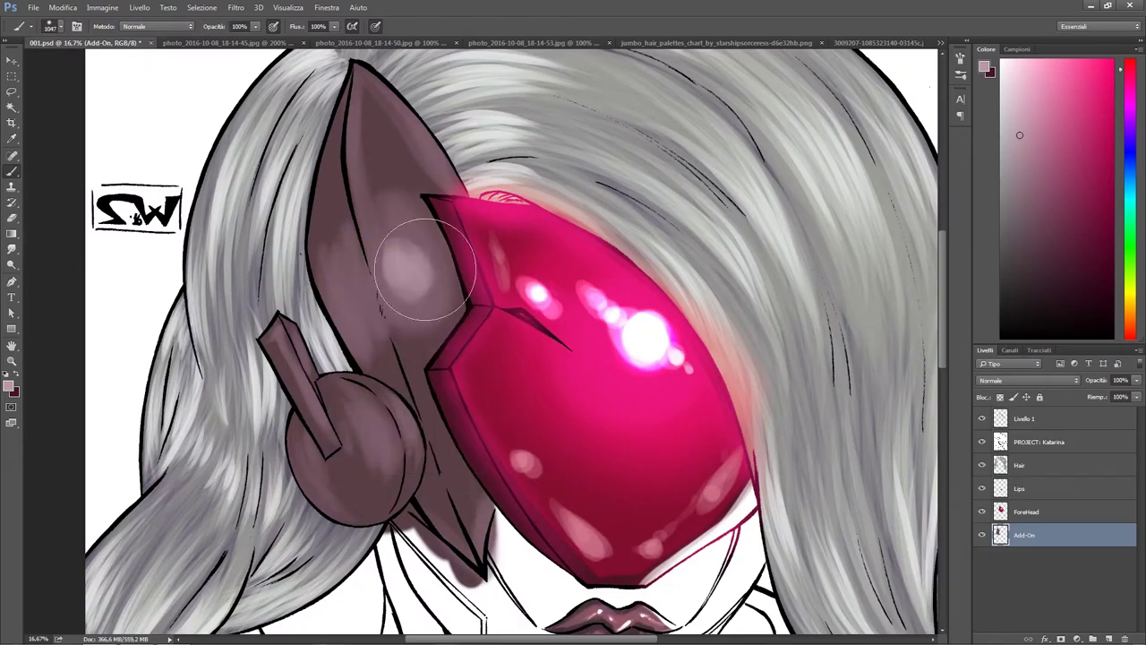
Step: Build metallic contrast on the headpiece and earpiece with dark shadows, pale highlights and bright Linear Dodge (Scherma lineare) glints
{"action": "mouse_move", "coordinate": [332, 251]}
{"action": "left_mouse_down"}
{"action": "mouse_move", "coordinate": [371, 276]}
{"action": "mouse_move", "coordinate": [407, 441]}
{"action": "left_mouse_up"}
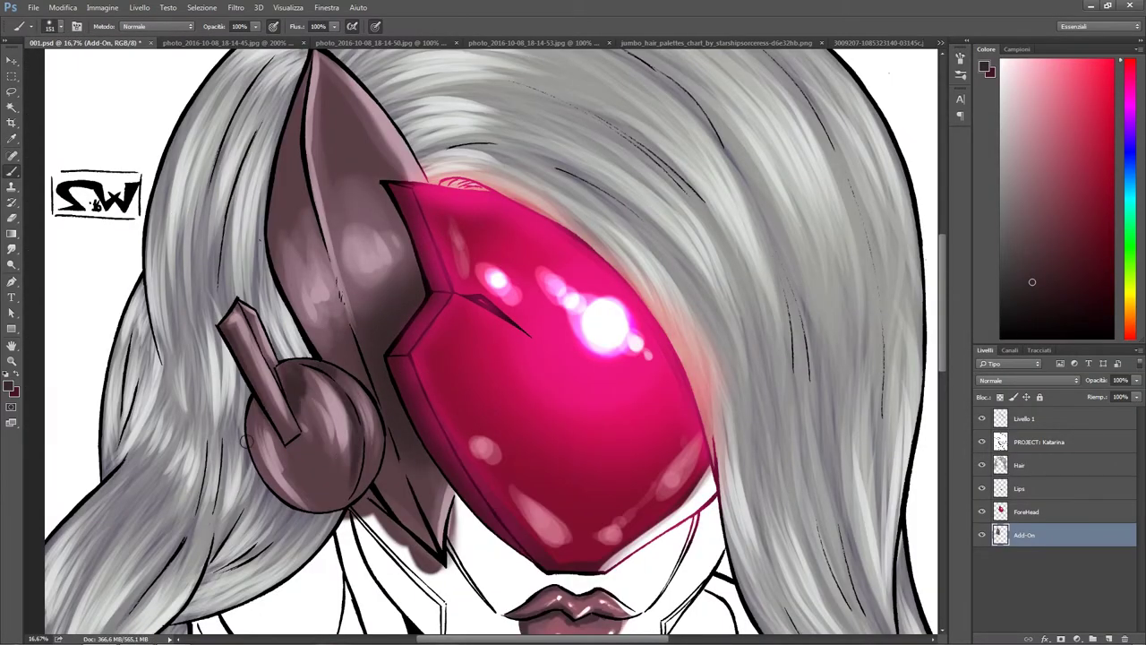
{"action": "scroll", "coordinate": [385, 434], "scroll_direction": "up", "scroll_amount": 2}
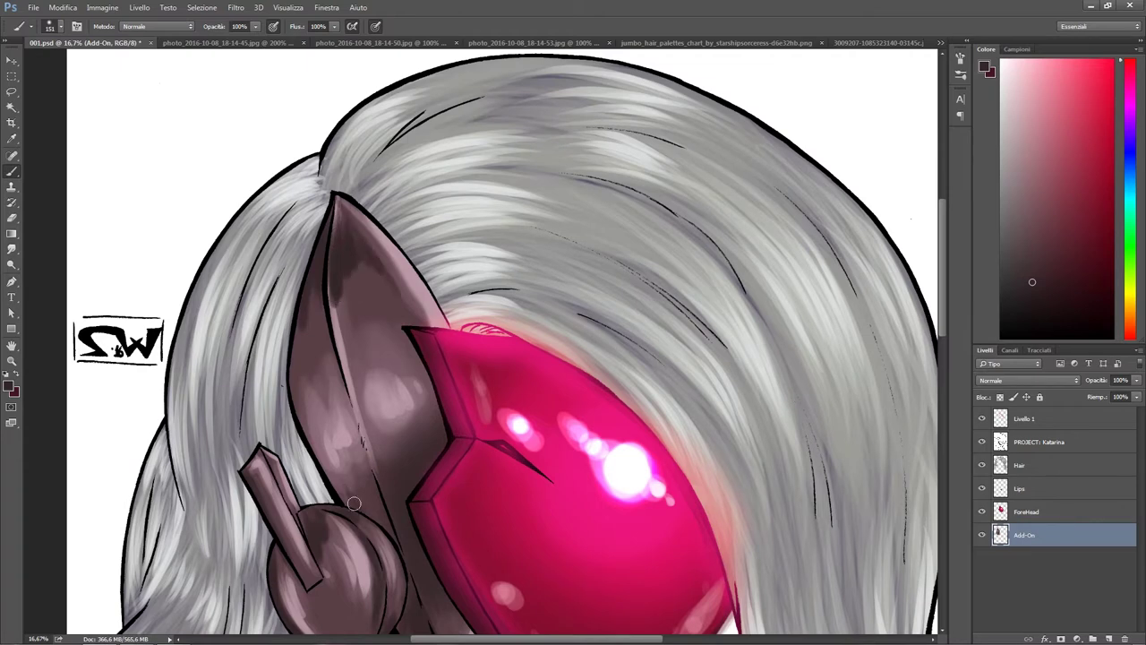
{"action": "mouse_move", "coordinate": [431, 583]}
{"action": "left_mouse_down"}
{"action": "mouse_move", "coordinate": [371, 410]}
{"action": "mouse_move", "coordinate": [377, 435]}
{"action": "left_mouse_up"}
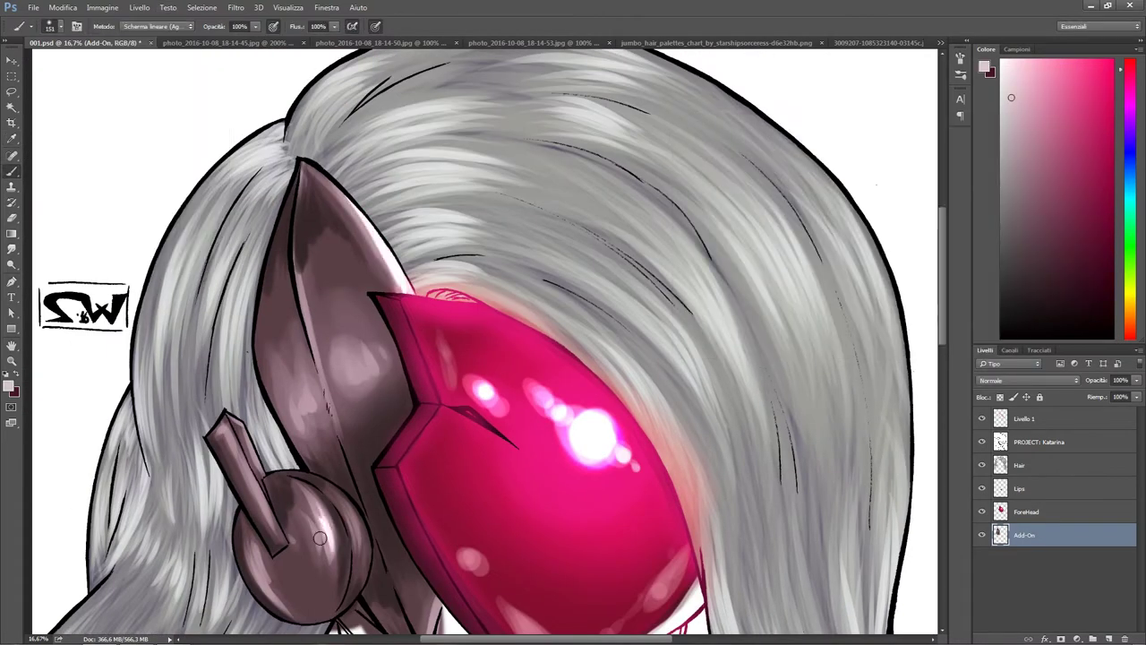
{"action": "mouse_move", "coordinate": [256, 483]}
{"action": "left_mouse_down"}
{"action": "mouse_move", "coordinate": [243, 248]}
{"action": "mouse_move", "coordinate": [223, 374]}
{"action": "left_mouse_up"}
Step: Trace a Pen path around the paint spilling below the headpiece's tip and clear it
{"action": "key", "text": "p"}
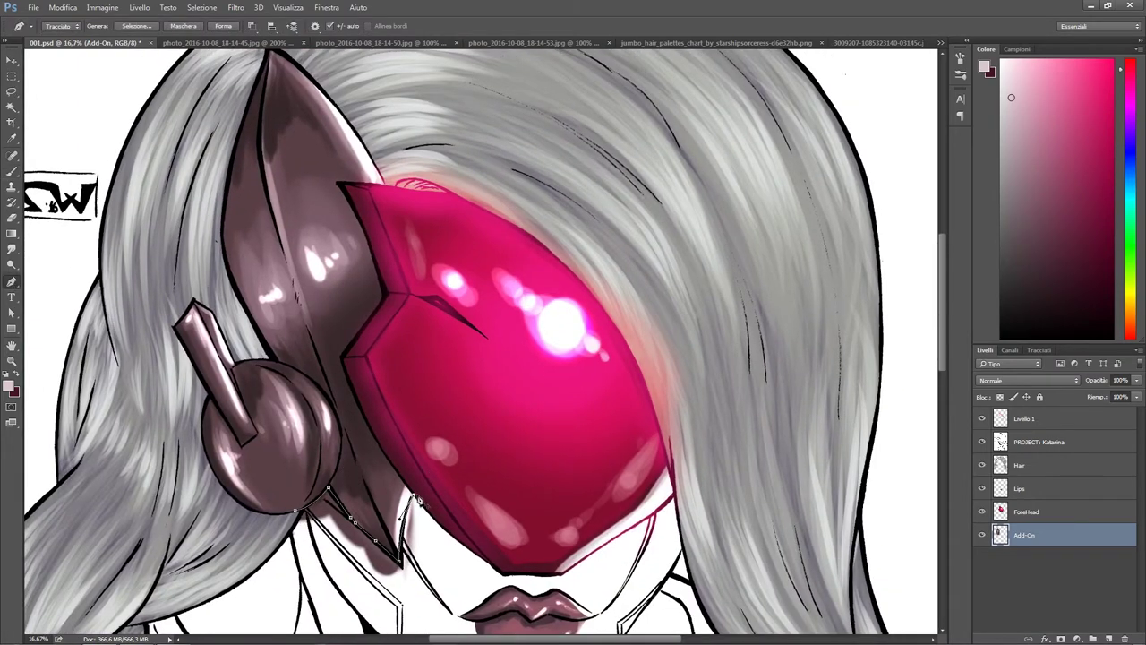
{"action": "scroll", "coordinate": [416, 499], "scroll_direction": "down", "scroll_amount": 3}
{"action": "key", "text": "ctrl+minus"}
Step: Create a layer named Latex below Add-On and paint the inner collar, neck and upper chest piece flat dark blue-grey
{"action": "key", "text": "ctrl+Tab"}
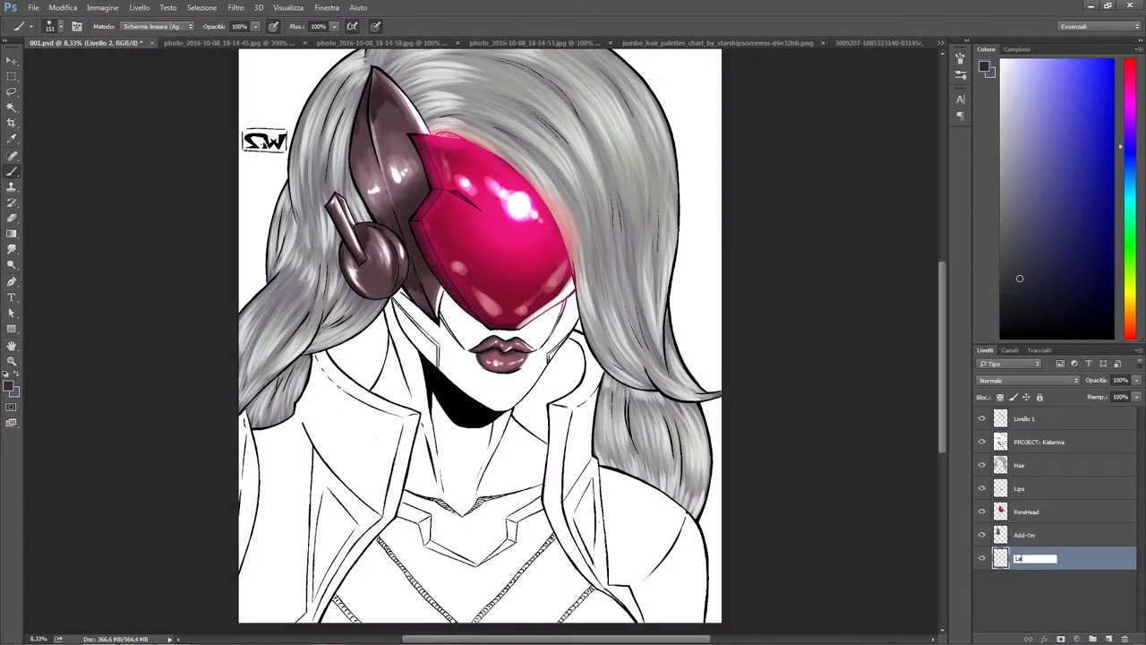
{"action": "type", "text": "tex"}
{"action": "key", "text": "Return"}
{"action": "right_click", "coordinate": [363, 413]}
{"action": "key", "text": "Return"}
{"action": "mouse_move", "coordinate": [399, 305]}
{"action": "left_mouse_down"}
{"action": "mouse_move", "coordinate": [437, 502]}
{"action": "mouse_move", "coordinate": [448, 421]}
{"action": "mouse_move", "coordinate": [484, 555]}
{"action": "mouse_move", "coordinate": [495, 531]}
{"action": "left_mouse_up"}
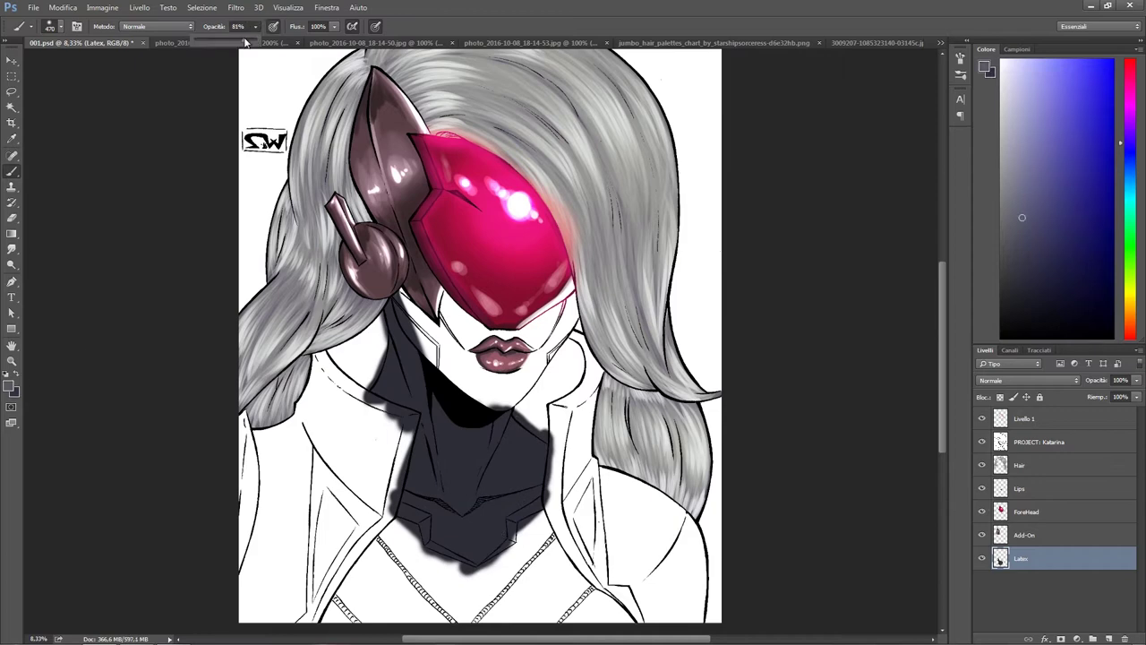
Step: Brush a lighter blue-grey sheen over the collar, neck and chest piece at 81% opacity, with the brush size set to 484 px
{"action": "left_click_drag", "start_coordinate": [414, 345], "coordinate": [417, 407]}
{"action": "left_click_drag", "start_coordinate": [399, 363], "coordinate": [403, 461]}
{"action": "left_click_drag", "start_coordinate": [507, 416], "coordinate": [537, 447]}
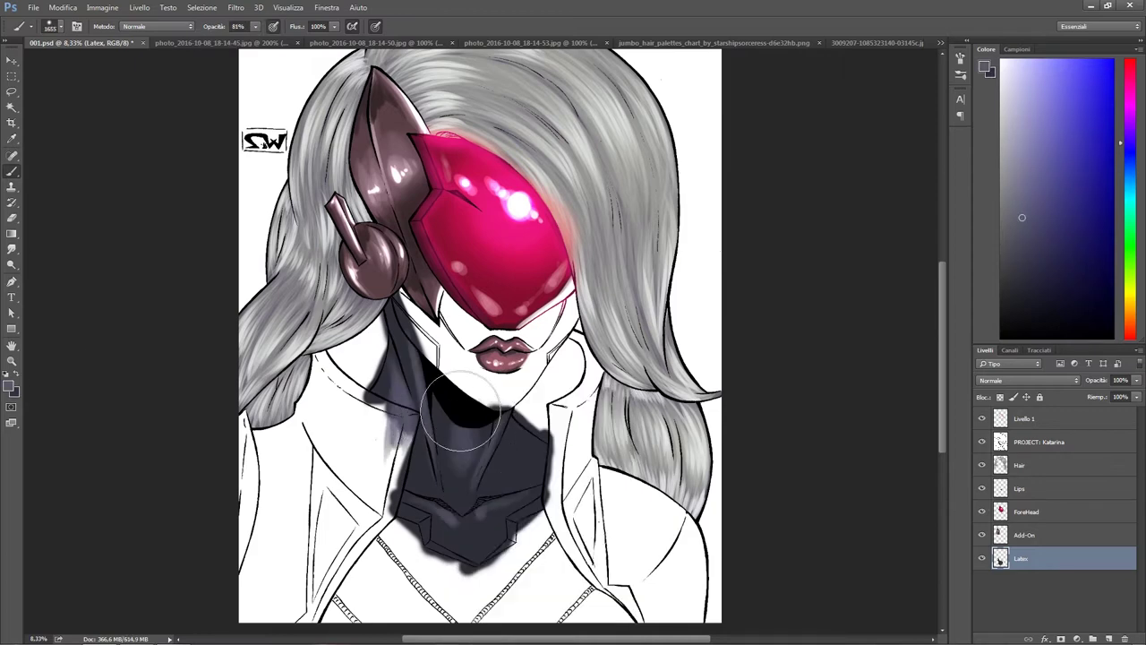
{"action": "right_click", "coordinate": [555, 443]}
{"action": "key", "text": "Return"}
{"action": "right_click", "coordinate": [470, 447]}
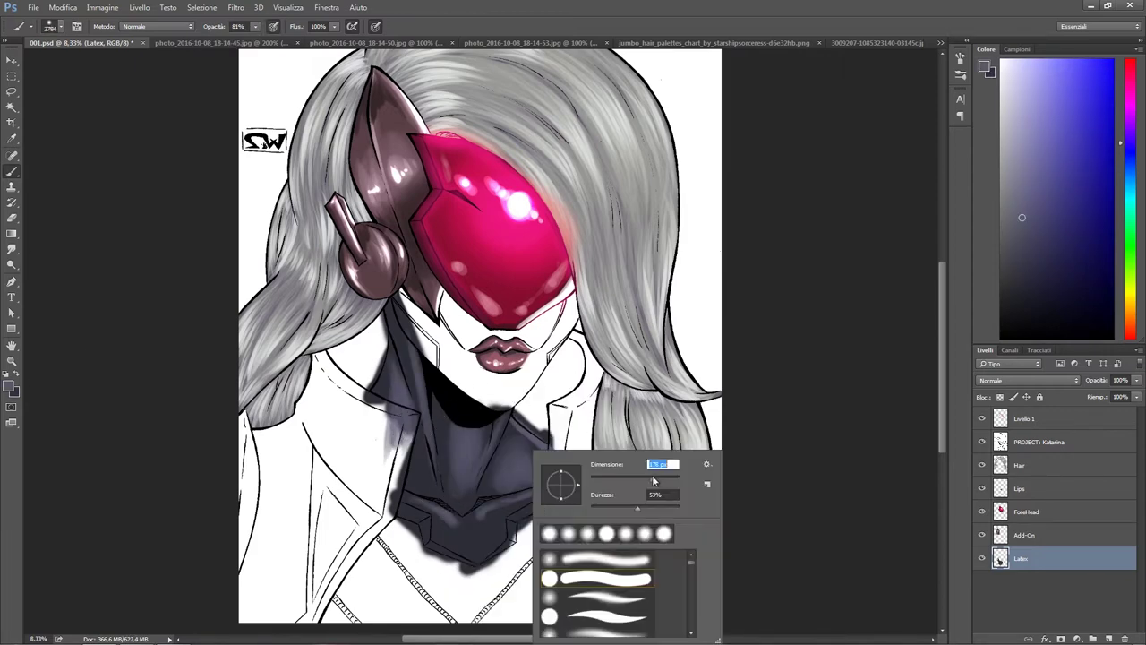
{"action": "type", "text": "404"}
{"action": "key", "text": "Return"}
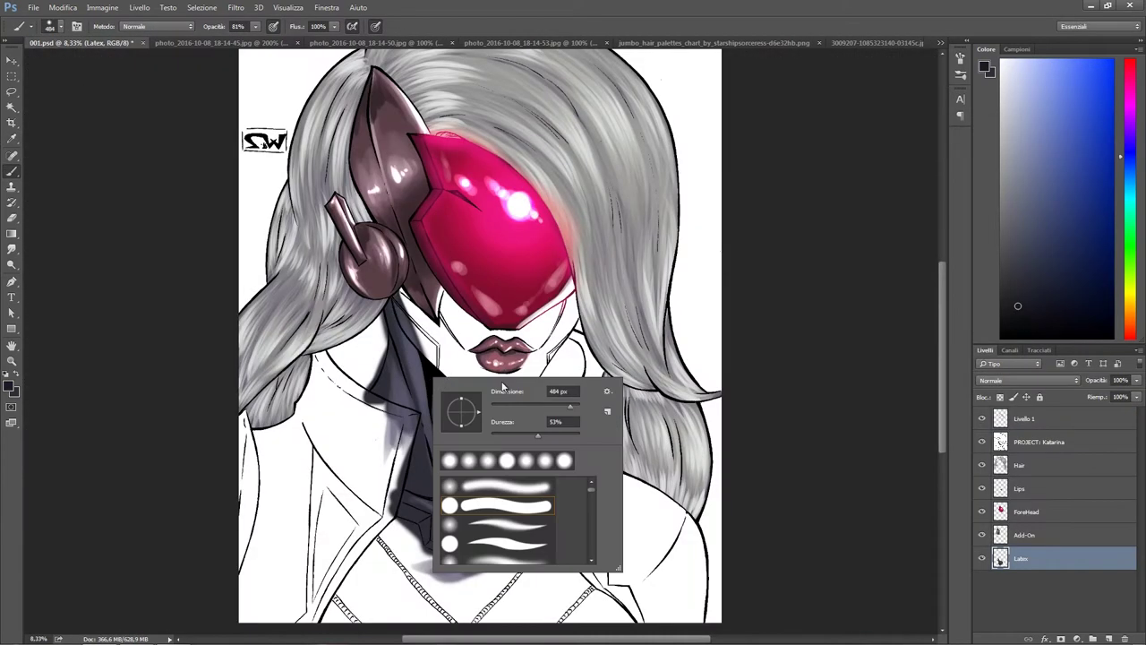
Step: Deepen the folds of the collar, neck and chest piece with a near-black blue, reducing the brush to 192 px
{"action": "key", "text": "Return"}
{"action": "left_click_drag", "start_coordinate": [399, 309], "coordinate": [414, 407]}
{"action": "right_click", "coordinate": [430, 452]}
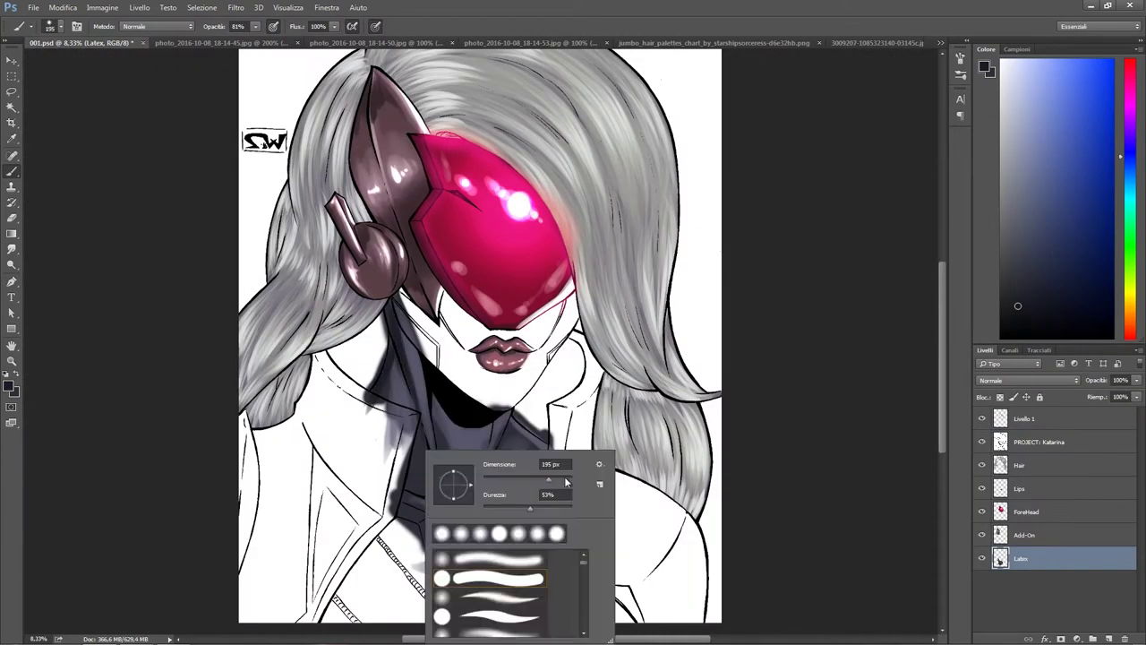
{"action": "key", "text": "Return"}
{"action": "right_click", "coordinate": [505, 449]}
{"action": "type", "text": "192"}
{"action": "key", "text": "Return"}
{"action": "left_click_drag", "start_coordinate": [488, 430], "coordinate": [457, 532]}
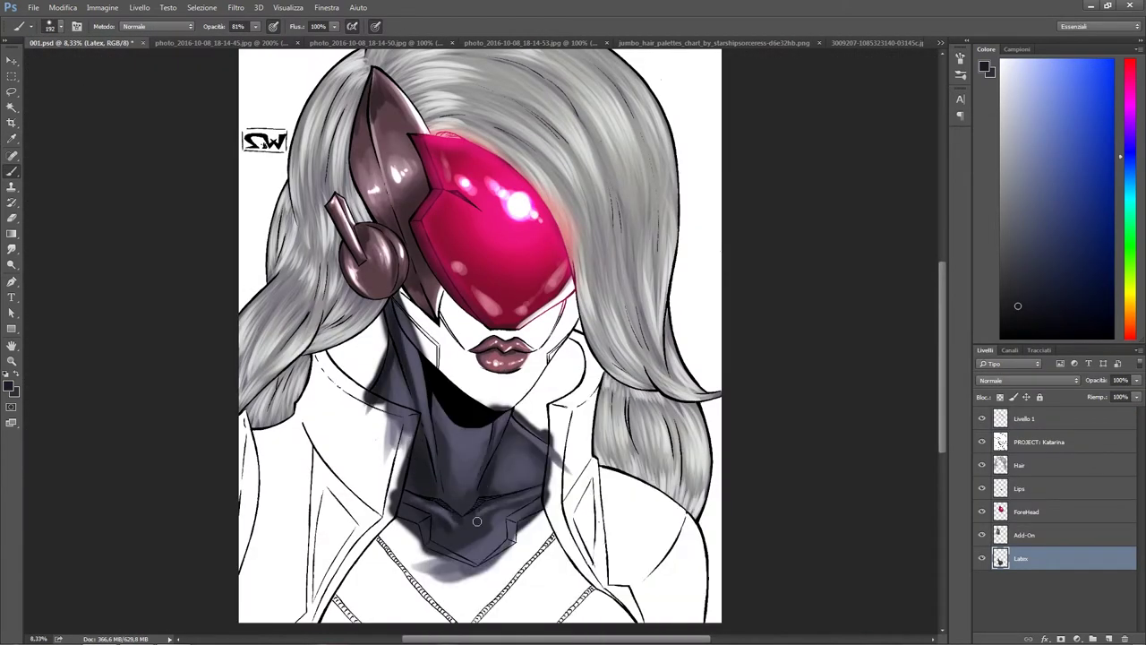
Step: Pick a pale lavender and paint thin highlights along the collar folds with a small brush
{"action": "left_click", "coordinate": [9, 386]}
{"action": "left_click", "coordinate": [973, 147]}
{"action": "right_click", "coordinate": [556, 447]}
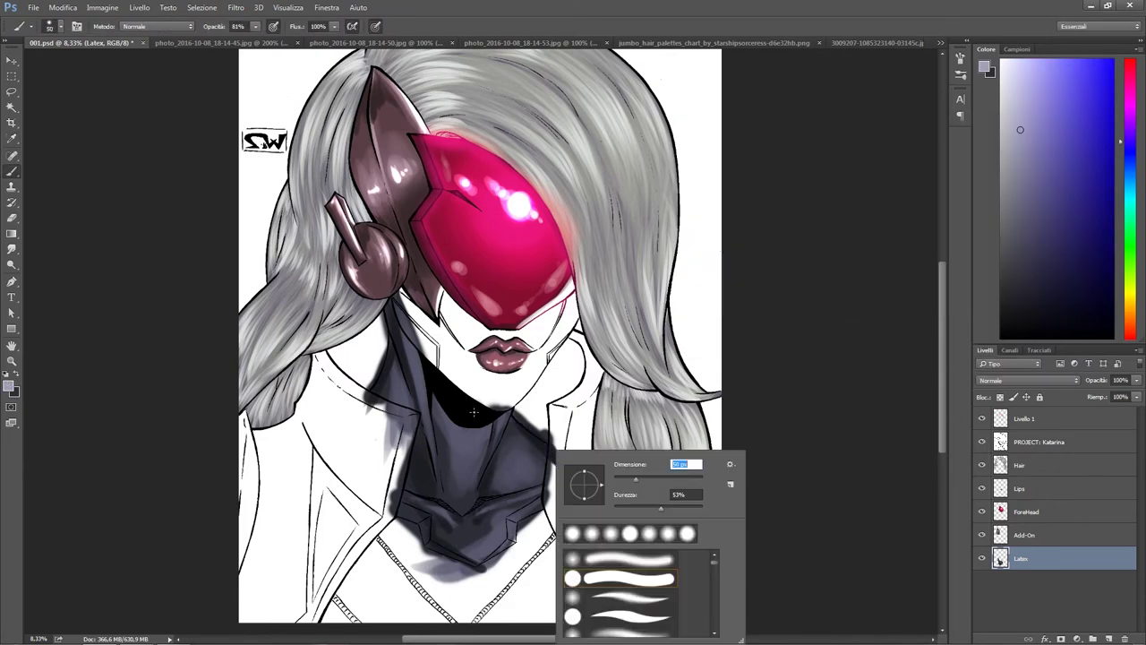
{"action": "type", "text": "55"}
{"action": "key", "text": "Return"}
{"action": "scroll", "coordinate": [593, 534], "scroll_direction": "up", "scroll_amount": 3}
{"action": "scroll", "coordinate": [592, 534], "scroll_direction": "down", "scroll_amount": 3}
{"action": "left_click_drag", "start_coordinate": [466, 215], "coordinate": [421, 354]}
{"action": "left_click_drag", "start_coordinate": [439, 296], "coordinate": [385, 443]}
Step: Add lavender highlight strokes down the neck tendons and across the chest piece
{"action": "scroll", "coordinate": [403, 403], "scroll_direction": "up", "scroll_amount": 3}
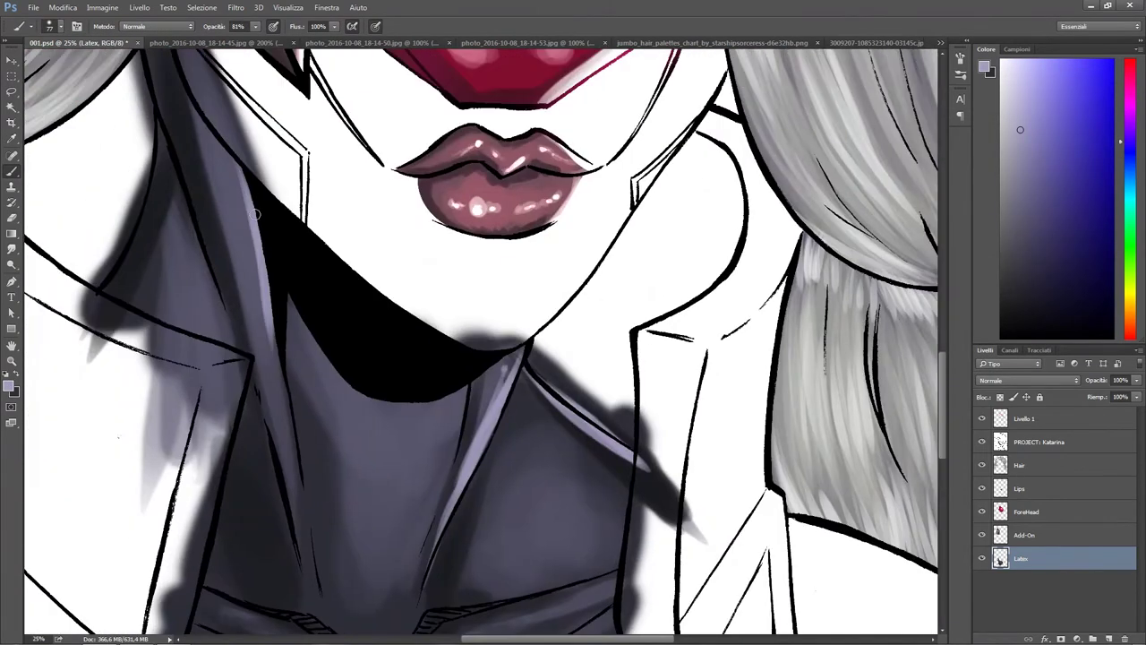
{"action": "left_click_drag", "start_coordinate": [322, 326], "coordinate": [273, 627]}
{"action": "scroll", "coordinate": [403, 403], "scroll_direction": "down", "scroll_amount": 3}
{"action": "mouse_move", "coordinate": [475, 483]}
{"action": "left_mouse_down"}
{"action": "mouse_move", "coordinate": [488, 470]}
{"action": "mouse_move", "coordinate": [566, 460]}
{"action": "left_mouse_up"}
Step: Start a Pen path at the top of the inner collar, just beneath the round earpiece
{"action": "scroll", "coordinate": [488, 469], "scroll_direction": "down", "scroll_amount": 2}
{"action": "key", "text": "ctrl+0"}
{"action": "key", "text": "p"}
{"action": "scroll", "coordinate": [529, 295], "scroll_direction": "up", "scroll_amount": 3}
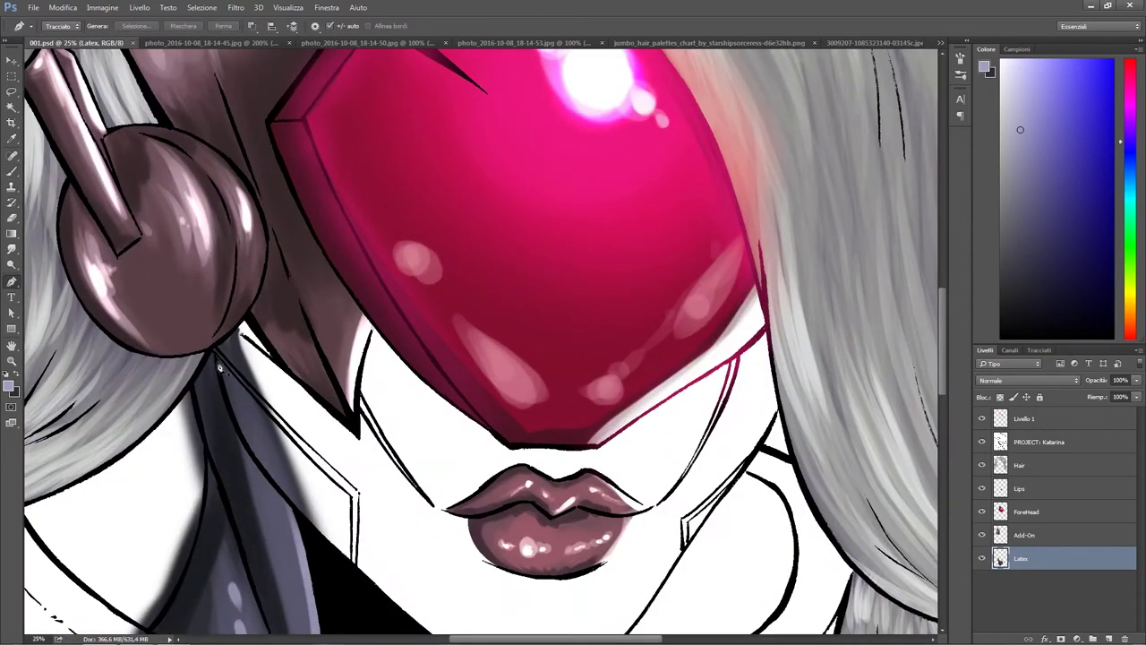
Step: Paint very pale lavender gloss spots on the neck, collar and chest piece with the brush in Linear Dodge (Scherma lineare) mode
{"action": "left_click", "coordinate": [9, 386]}
{"action": "left_click", "coordinate": [972, 133]}
{"action": "left_click", "coordinate": [134, 25]}
{"action": "key", "text": "Return"}
{"action": "key", "text": "b"}
{"action": "left_click", "coordinate": [157, 26]}
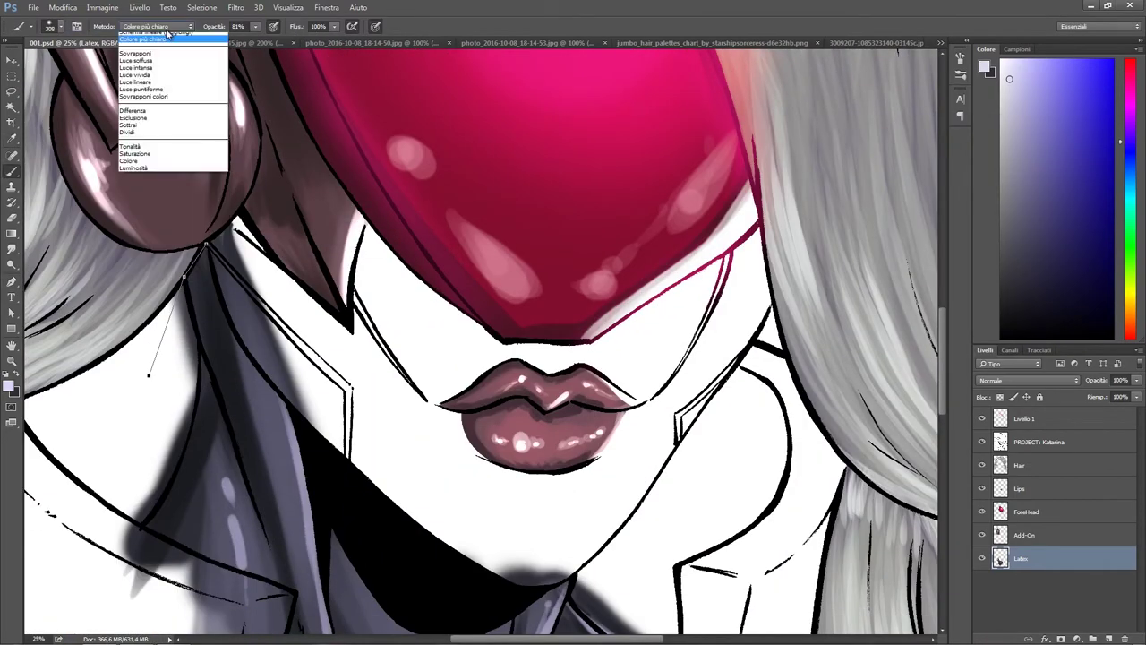
{"action": "left_click", "coordinate": [157, 107]}
{"action": "scroll", "coordinate": [448, 359], "scroll_direction": "down", "scroll_amount": 5}
{"action": "right_click", "coordinate": [363, 259]}
{"action": "left_click", "coordinate": [581, 459]}
{"action": "left_click", "coordinate": [432, 381]}
{"action": "scroll", "coordinate": [334, 462], "scroll_direction": "down", "scroll_amount": 3}
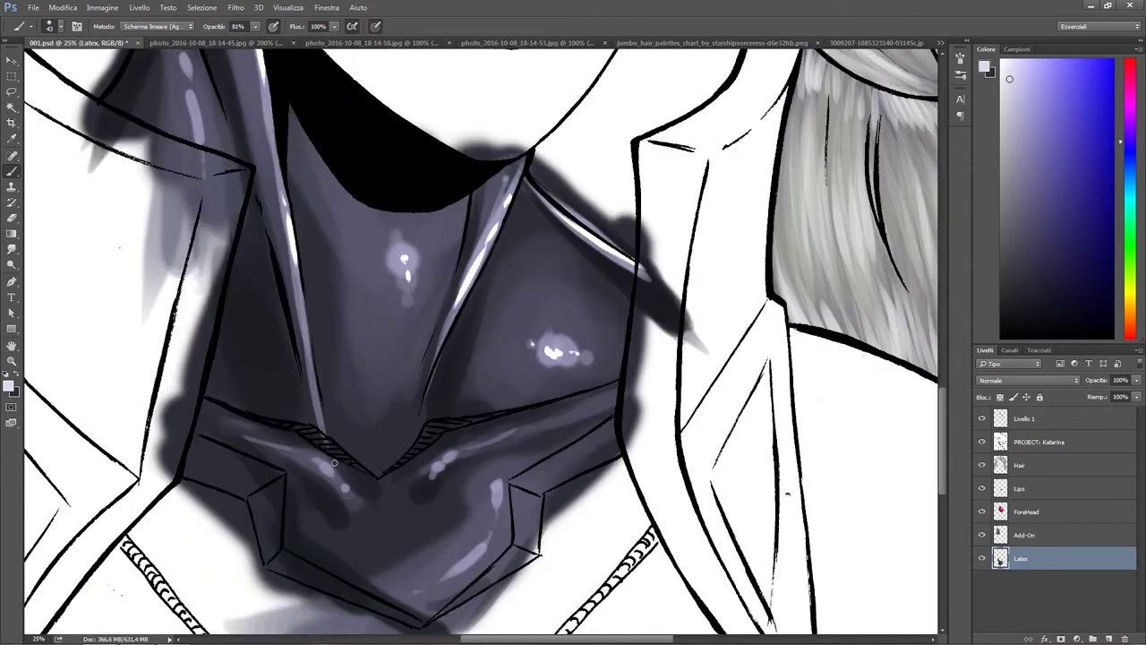
Step: Continue the Pen path down the outer edge of the inner collar to its lower corner
{"action": "scroll", "coordinate": [544, 435], "scroll_direction": "up", "scroll_amount": 6}
{"action": "key", "text": "p"}
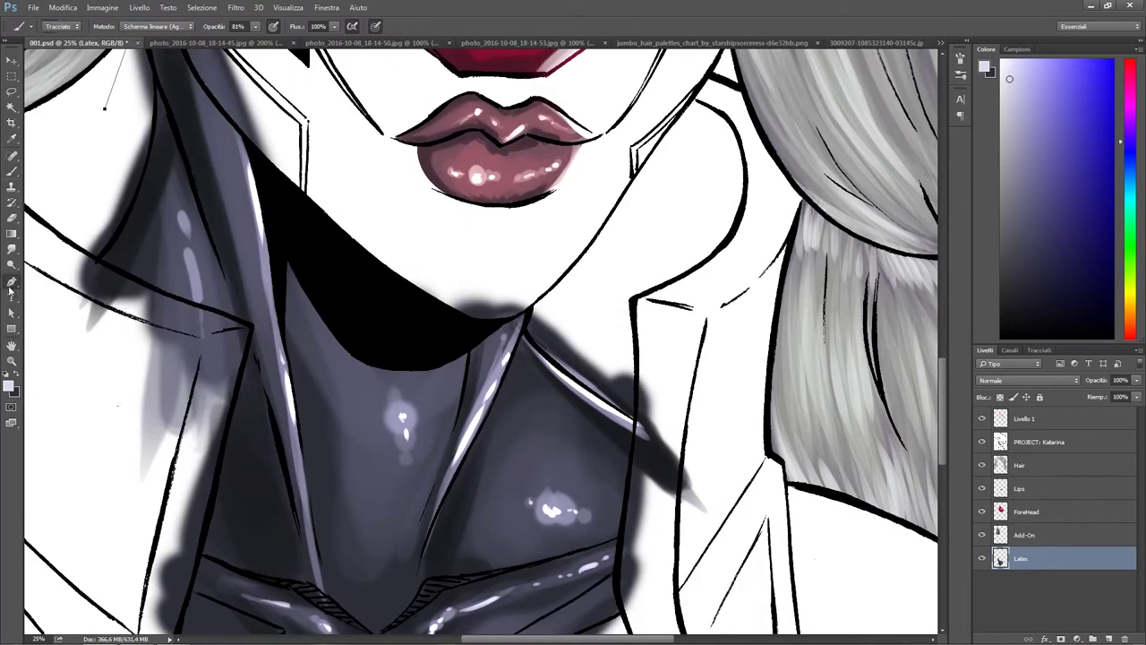
Step: Choose a muted red and paint thin reddish reflections along the collar folds and the chest piece's edge
{"action": "left_click", "coordinate": [9, 386]}
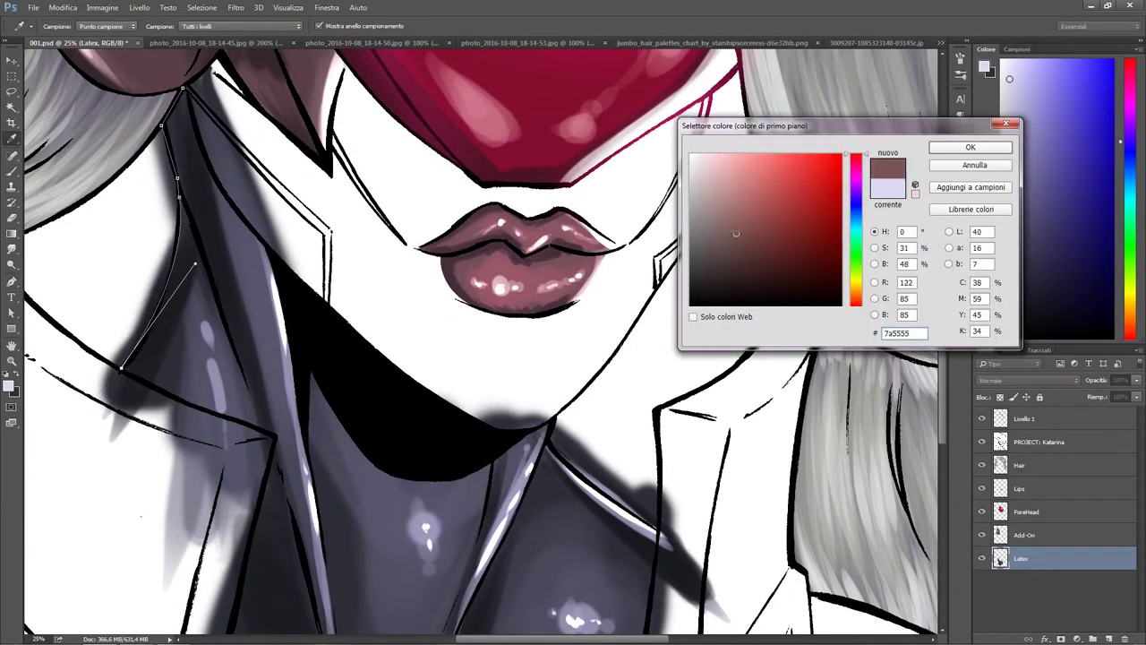
{"action": "left_click", "coordinate": [806, 224]}
{"action": "left_click", "coordinate": [970, 149]}
{"action": "key", "text": "b"}
{"action": "left_click_drag", "start_coordinate": [175, 126], "coordinate": [186, 209]}
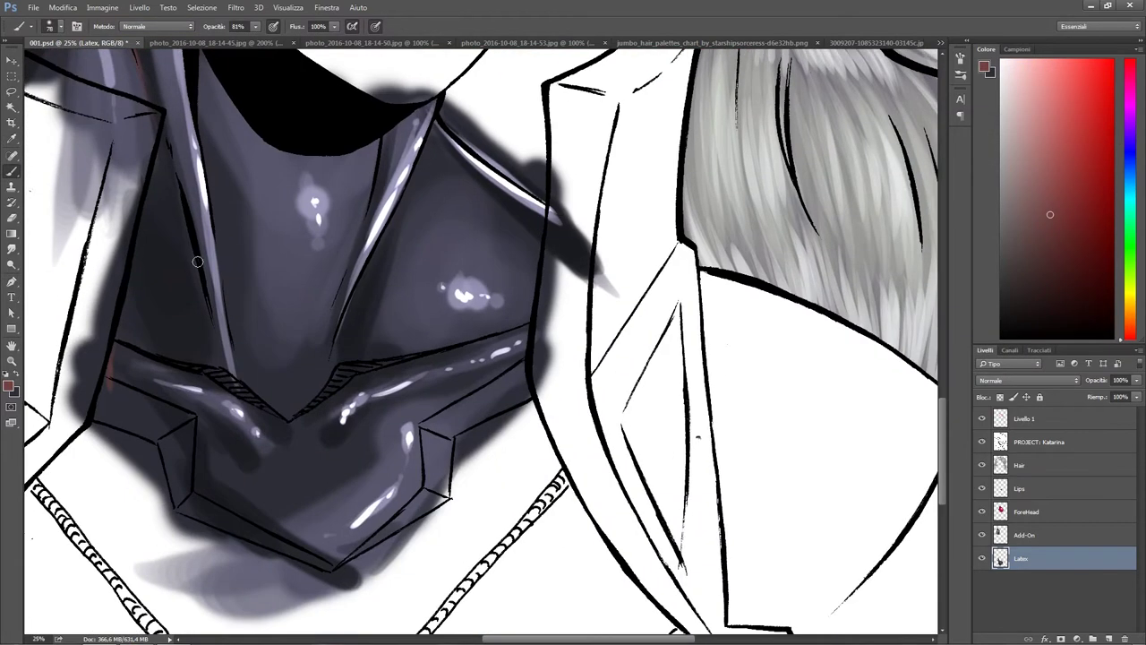
{"action": "left_click_drag", "start_coordinate": [139, 360], "coordinate": [229, 394]}
Step: Continue the Pen path down the collar's outer edge and along the chest piece's inner contour to its lower tip
{"action": "key", "text": "p"}
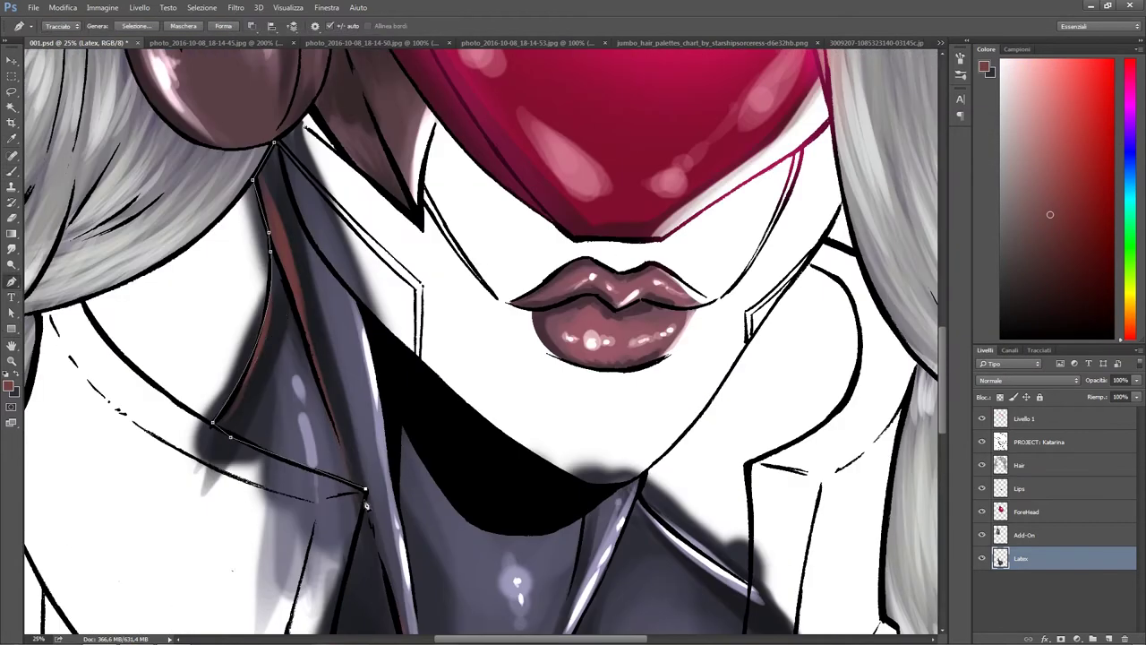
{"action": "scroll", "coordinate": [365, 506], "scroll_direction": "down", "scroll_amount": 5}
{"action": "left_click", "coordinate": [420, 467]}
{"action": "left_click_drag", "start_coordinate": [418, 543], "coordinate": [429, 550]}
{"action": "left_click_drag", "start_coordinate": [548, 623], "coordinate": [410, 479]}
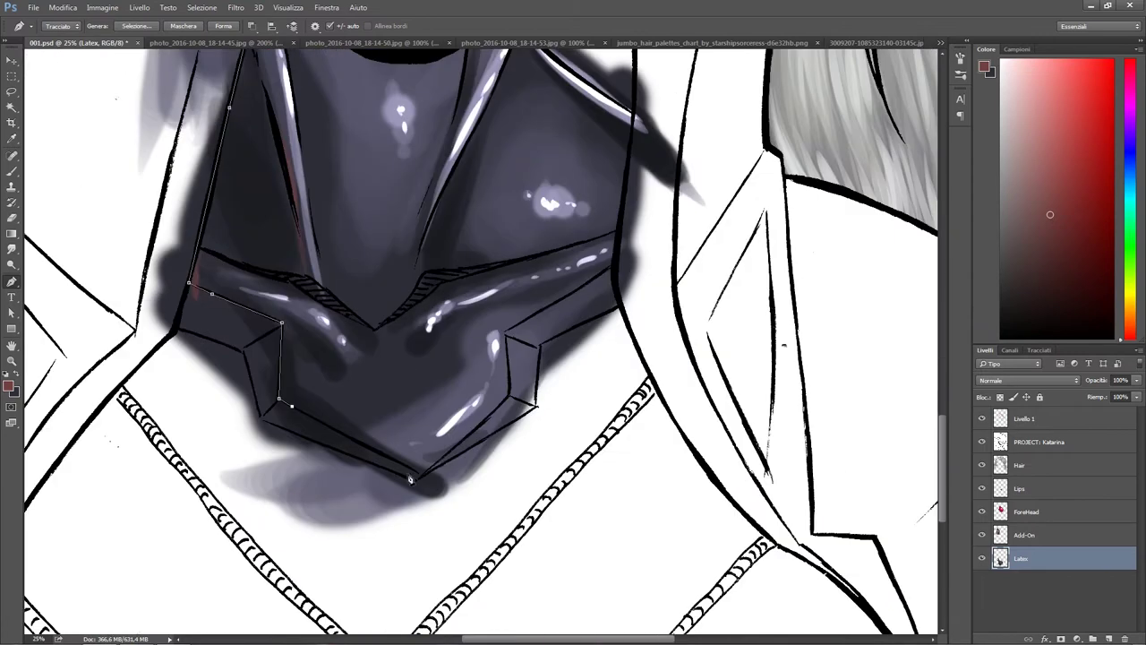
Step: Close the Pen path up the opposite side of the chest piece and neck and under the chin, and clear the Latex paint outside it
{"action": "scroll", "coordinate": [605, 193], "scroll_direction": "up", "scroll_amount": 3}
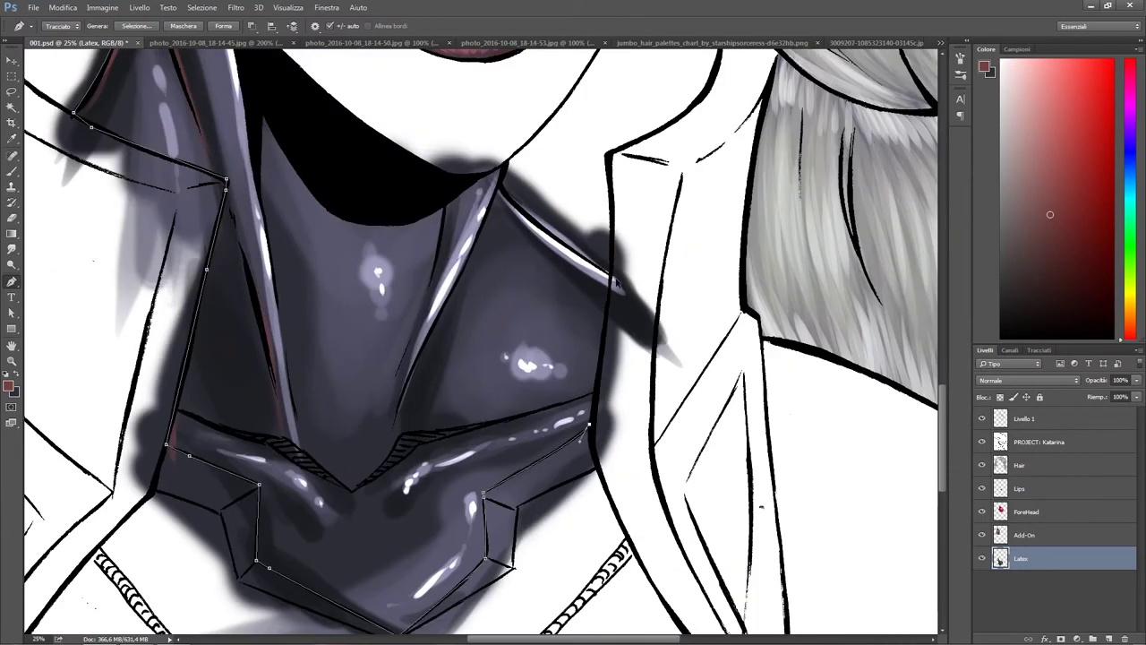
{"action": "key", "text": "ctrl+plus"}
{"action": "left_click_drag", "start_coordinate": [739, 210], "coordinate": [714, 409]}
{"action": "left_click_drag", "start_coordinate": [508, 240], "coordinate": [516, 250]}
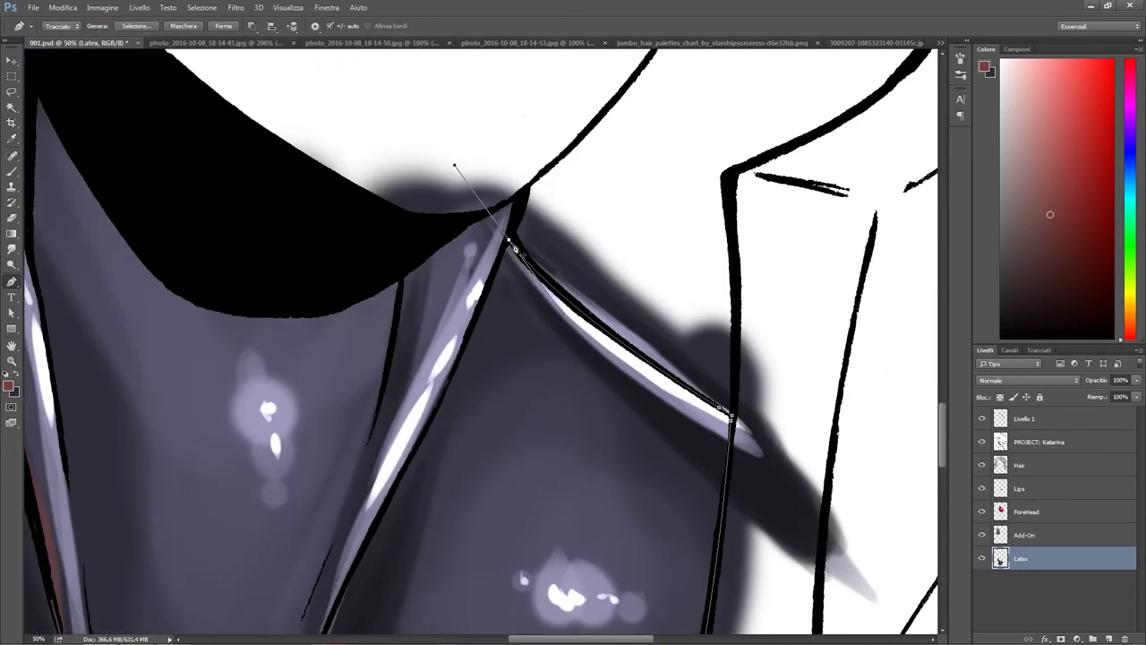
{"action": "key", "text": "ctrl+minus"}
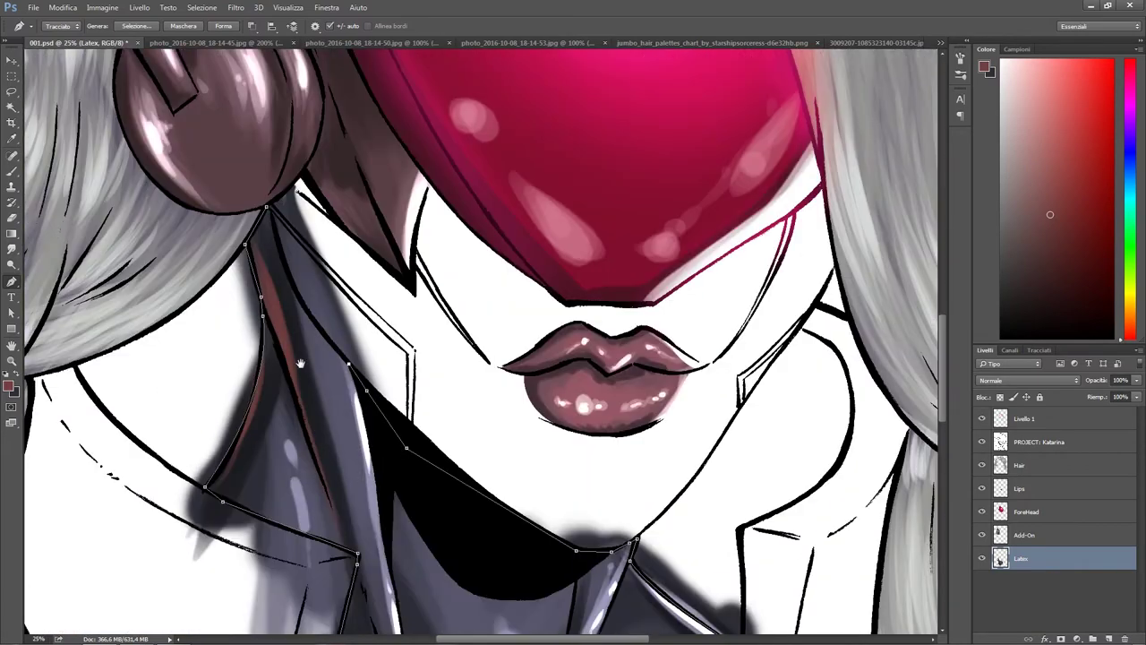
{"action": "key", "text": "ctrl+minus"}
{"action": "key", "text": "ctrl+minus"}
{"action": "key", "text": "ctrl+minus"}
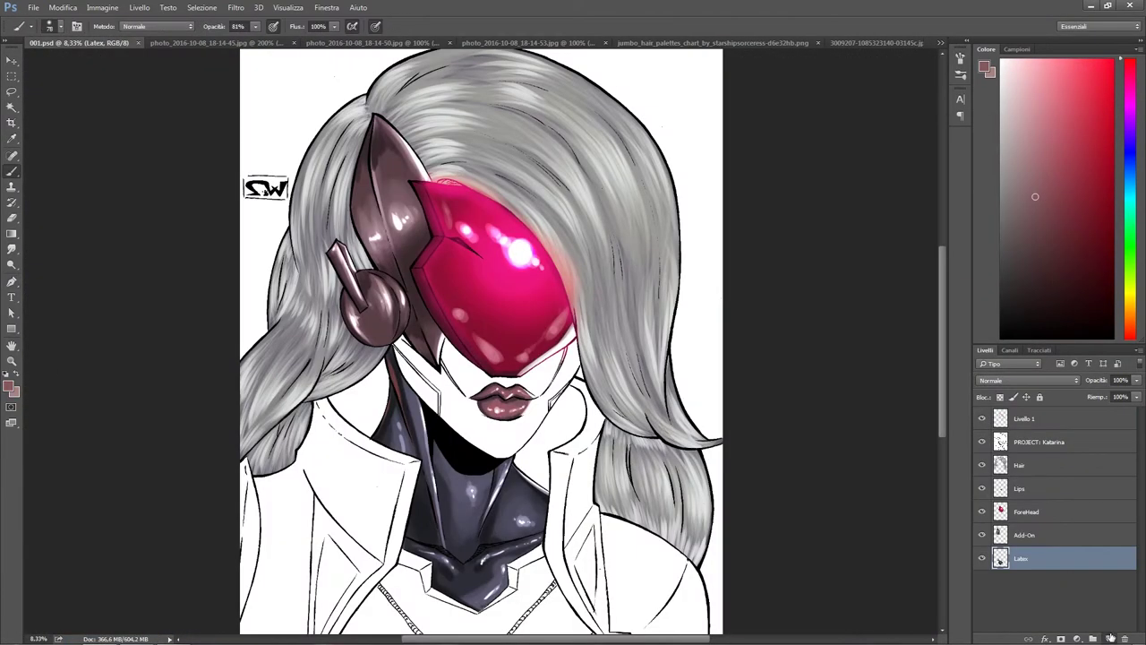
Step: Rename Livello 1 to ForeHead lights and add a new layer named Skin beneath the Latex layer
{"action": "left_click", "coordinate": [1030, 558]}
{"action": "double_click", "coordinate": [1024, 418]}
{"action": "key", "text": "Return"}
{"action": "left_click", "coordinate": [1030, 581]}
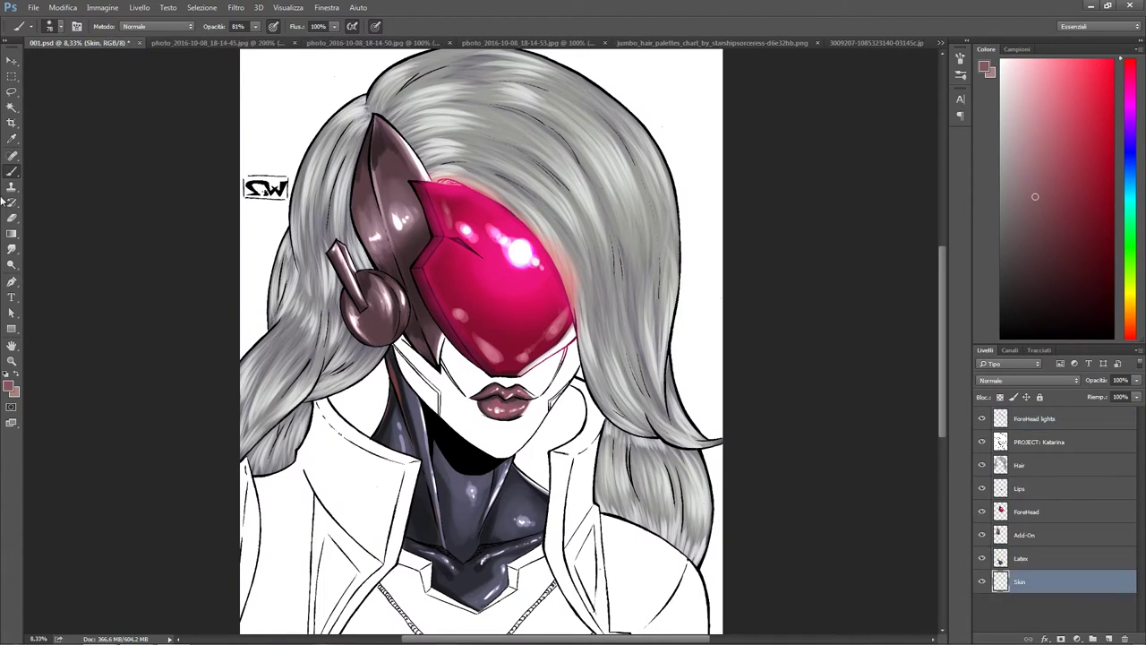
Step: Paint the face with a muted rose-brown base and brush a lighter tone, #a7827c, over the cheeks and chin
{"action": "left_click_drag", "start_coordinate": [506, 448], "coordinate": [565, 345]}
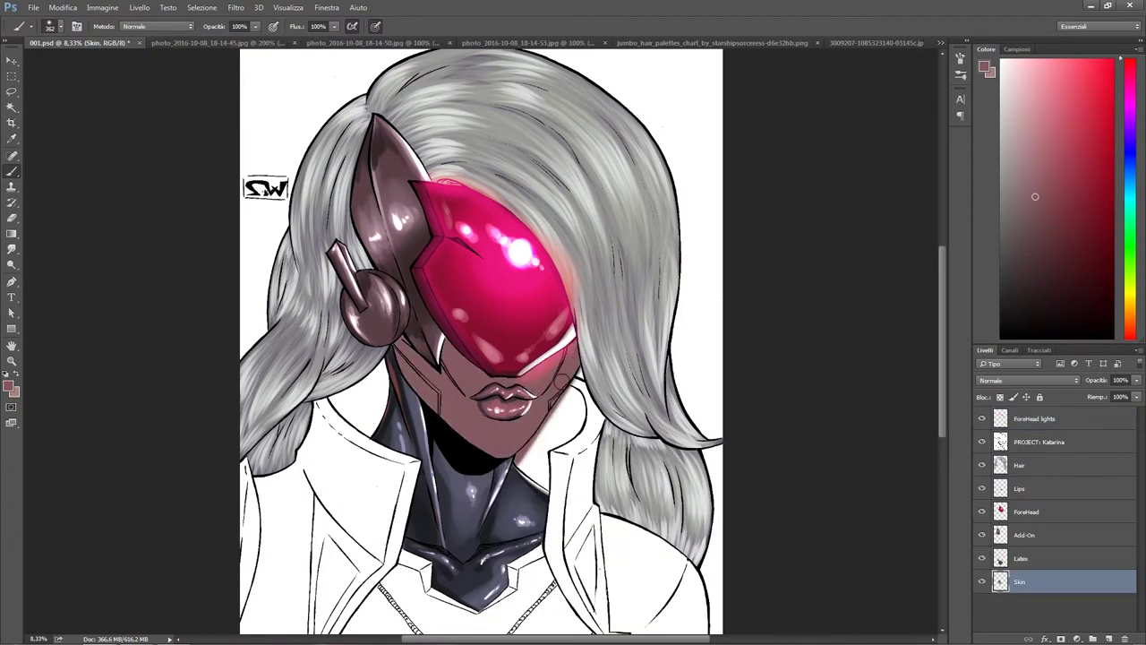
{"action": "right_click", "coordinate": [524, 389]}
{"action": "key", "text": "Return"}
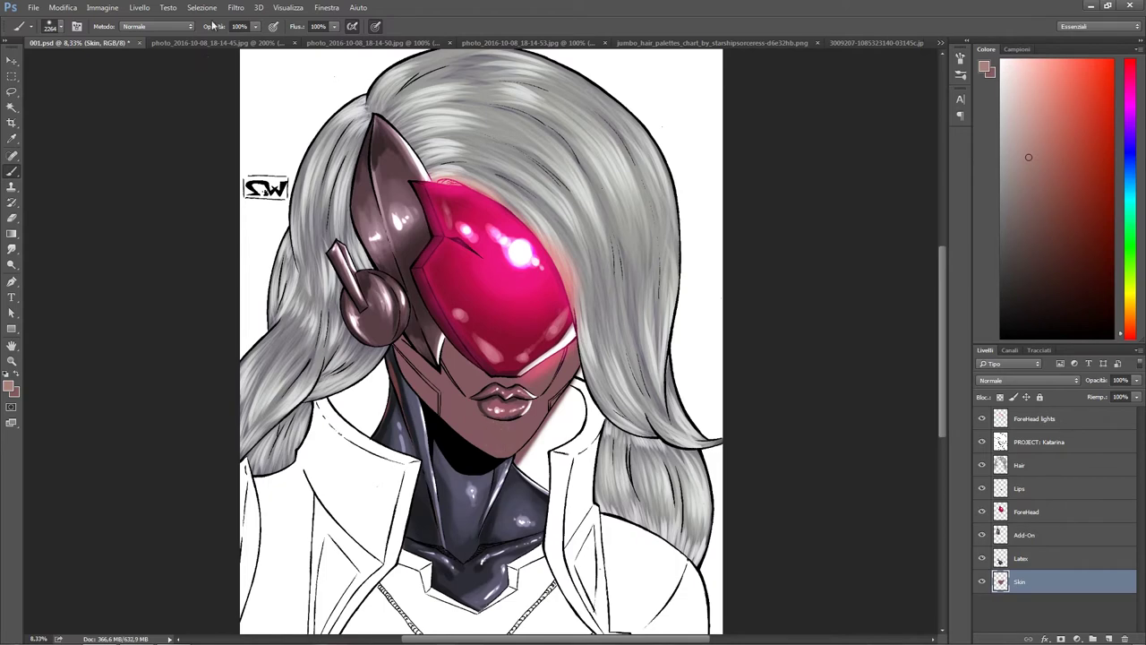
{"action": "left_click_drag", "start_coordinate": [495, 427], "coordinate": [537, 358]}
{"action": "right_click", "coordinate": [404, 370]}
{"action": "key", "text": "Return"}
Step: Choose a lighter beige skin tone using the reference photo and brush it over the face at 74% opacity
{"action": "left_click", "coordinate": [9, 385]}
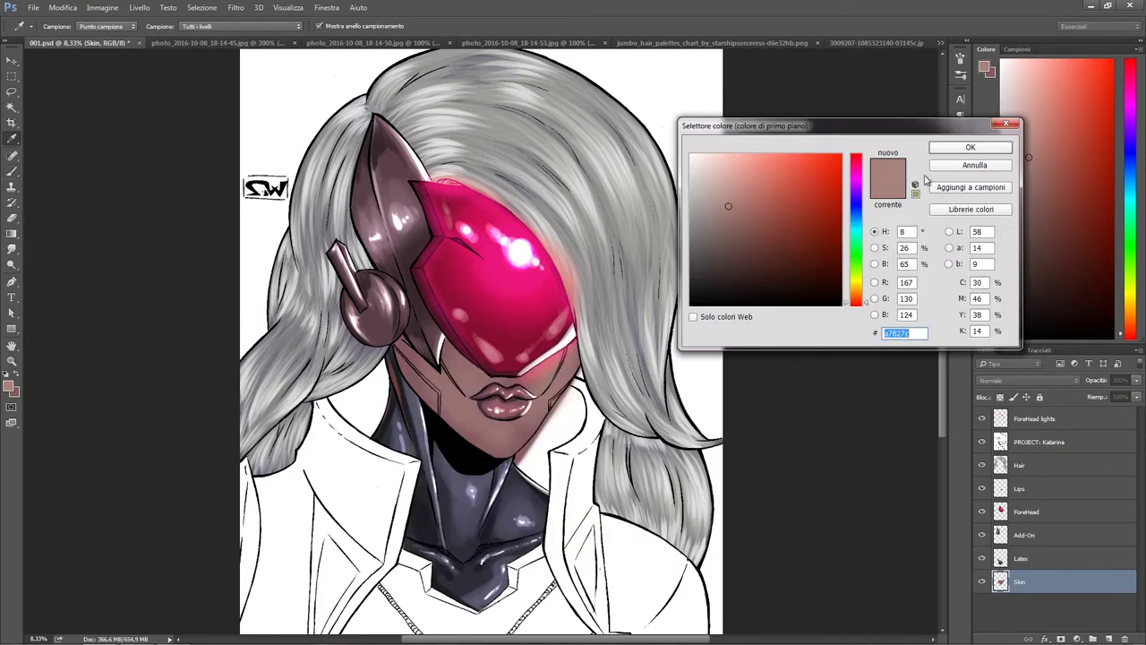
{"action": "left_click", "coordinate": [952, 140]}
{"action": "left_click", "coordinate": [254, 43]}
{"action": "key", "text": "i"}
{"action": "left_click", "coordinate": [9, 385]}
{"action": "left_click", "coordinate": [905, 143]}
{"action": "left_click", "coordinate": [76, 43]}
{"action": "key", "text": "b"}
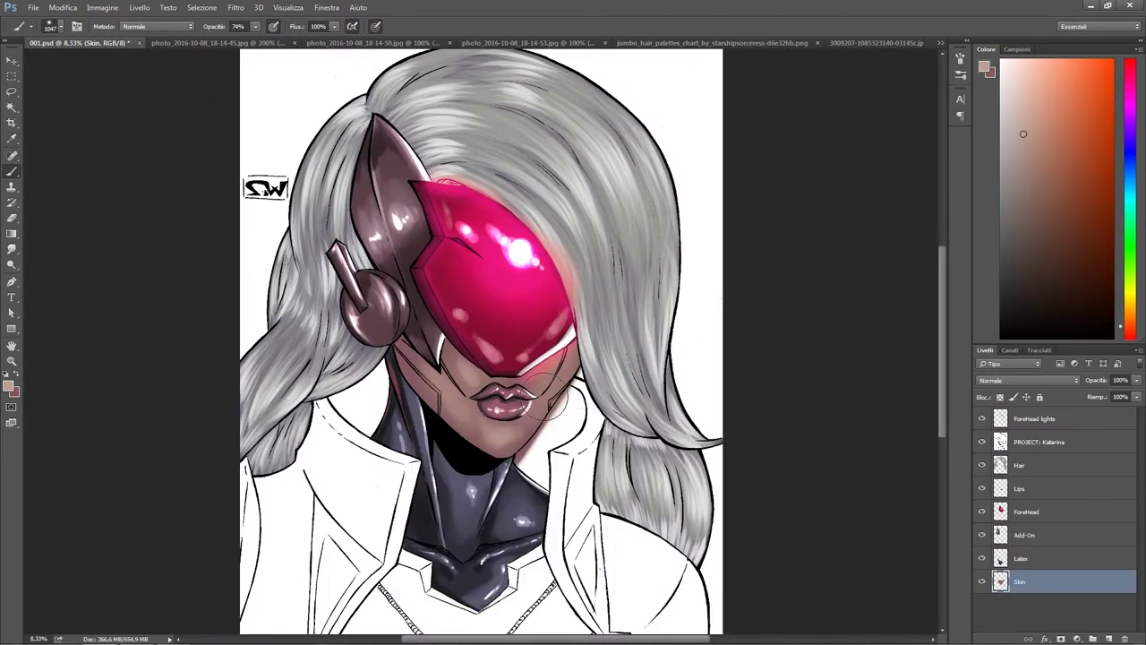
Step: Make the skin less red with Hue/Saturation and choose a pale pink tone for lightening the face
{"action": "key", "text": "ctrl+u"}
{"action": "key", "text": "Return"}
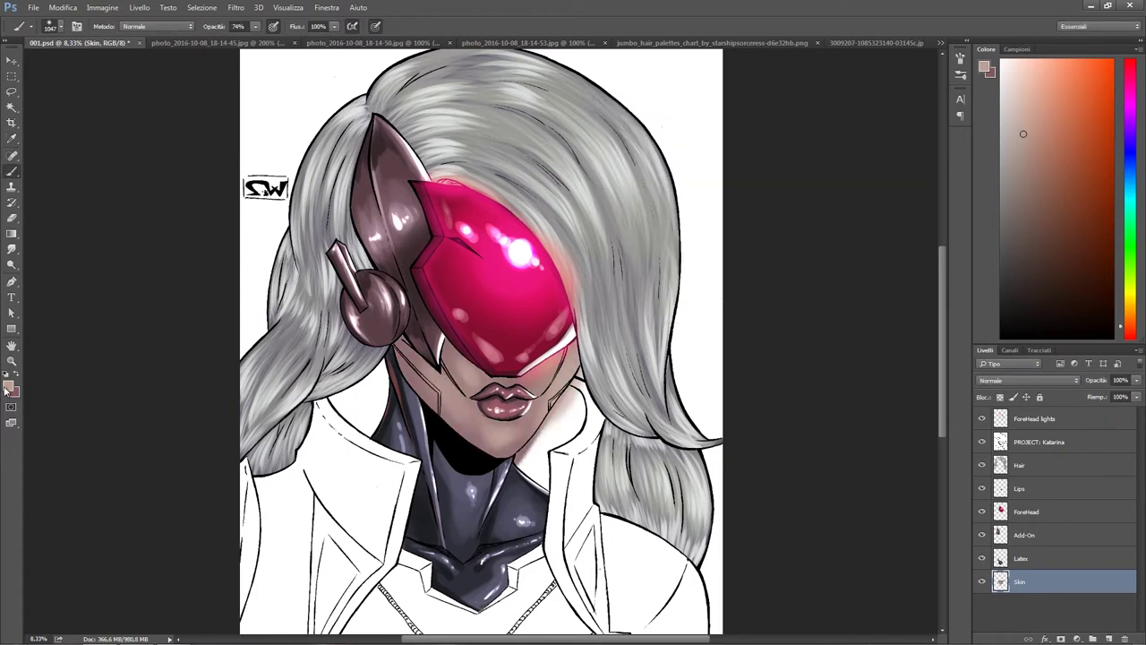
{"action": "left_click", "coordinate": [9, 387]}
{"action": "left_click", "coordinate": [497, 430]}
{"action": "key", "text": "Return"}
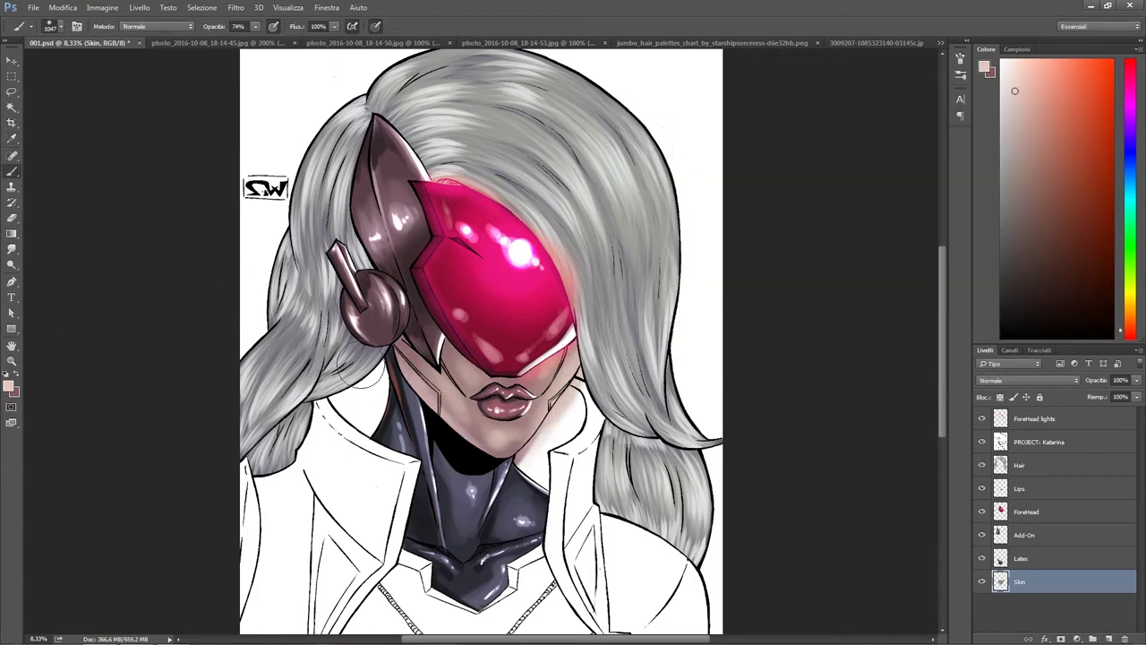
Step: Choose a muted brown and paint soft shadows around the cheeks and jaw with a smaller brush
{"action": "left_click", "coordinate": [9, 387]}
{"action": "left_click", "coordinate": [735, 260]}
{"action": "key", "text": "Return"}
{"action": "right_click", "coordinate": [537, 390]}
{"action": "key", "text": "Escape"}
{"action": "scroll", "coordinate": [625, 351], "scroll_direction": "up", "scroll_amount": 1}
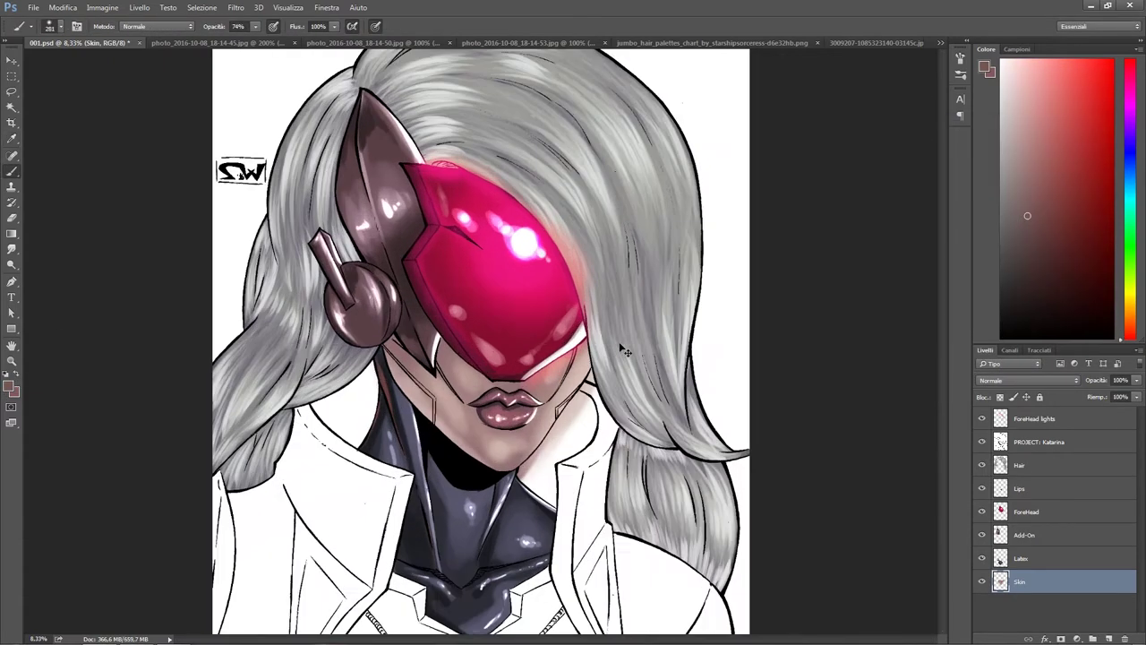
{"action": "scroll", "coordinate": [625, 351], "scroll_direction": "up", "scroll_amount": 2}
Step: Choose white and paint a curved highlight on the chin and a bright reflection along the jaw's edge
{"action": "left_click", "coordinate": [9, 387]}
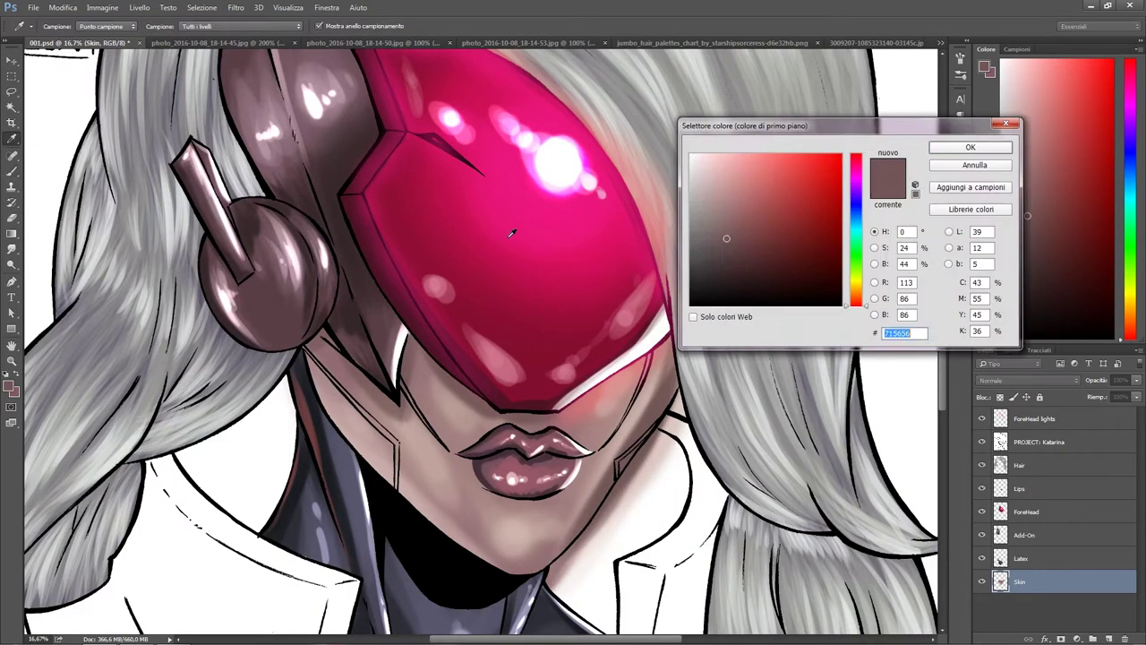
{"action": "key", "text": "Return"}
{"action": "key", "text": "b"}
{"action": "right_click", "coordinate": [614, 380]}
{"action": "key", "text": "Escape"}
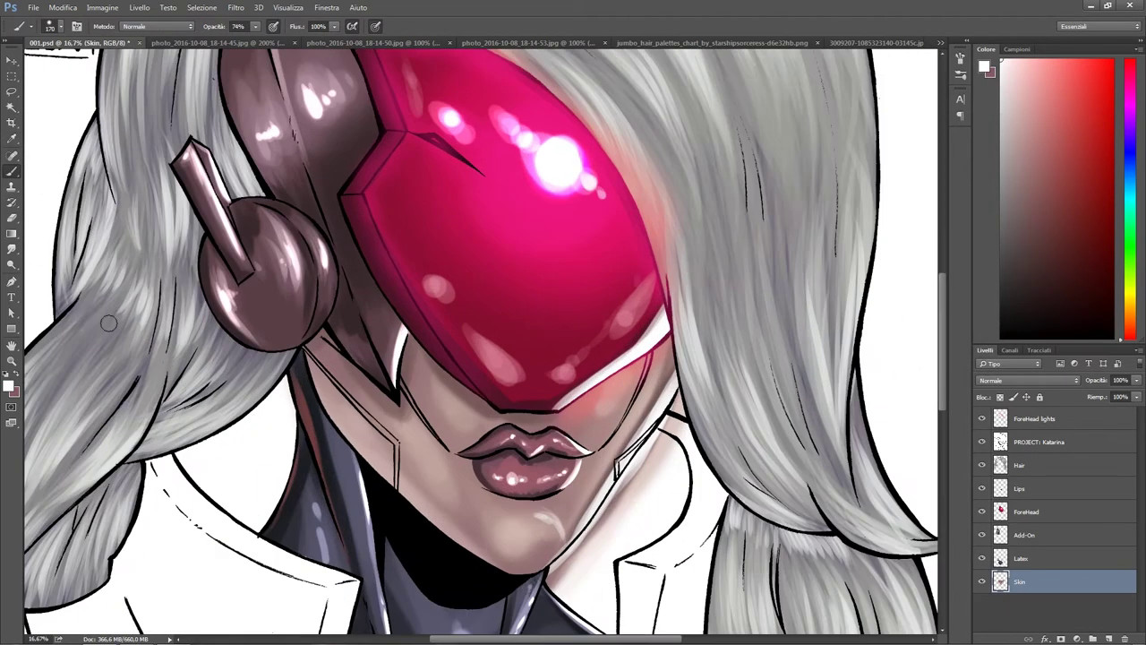
Step: Choose a very pale pink and paint soft round highlights on both cheeks beside the mouth
{"action": "left_click", "coordinate": [8, 387]}
{"action": "key", "text": "Return"}
{"action": "key", "text": "b"}
{"action": "right_click", "coordinate": [560, 452]}
{"action": "key", "text": "Escape"}
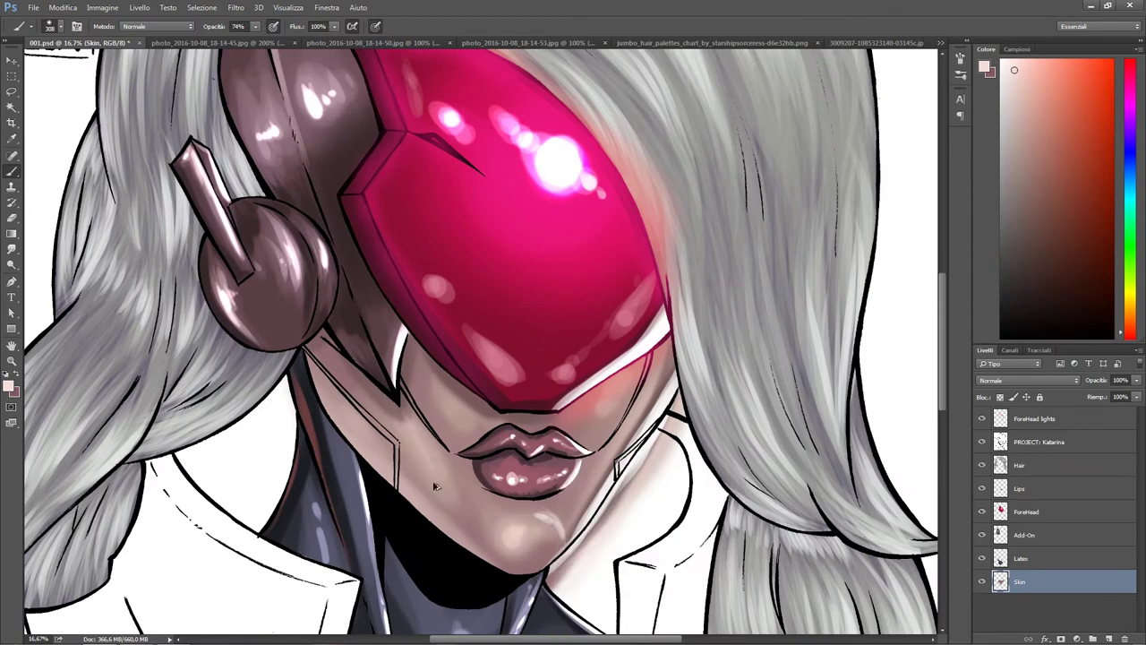
{"action": "right_click", "coordinate": [607, 421]}
{"action": "key", "text": "Escape"}
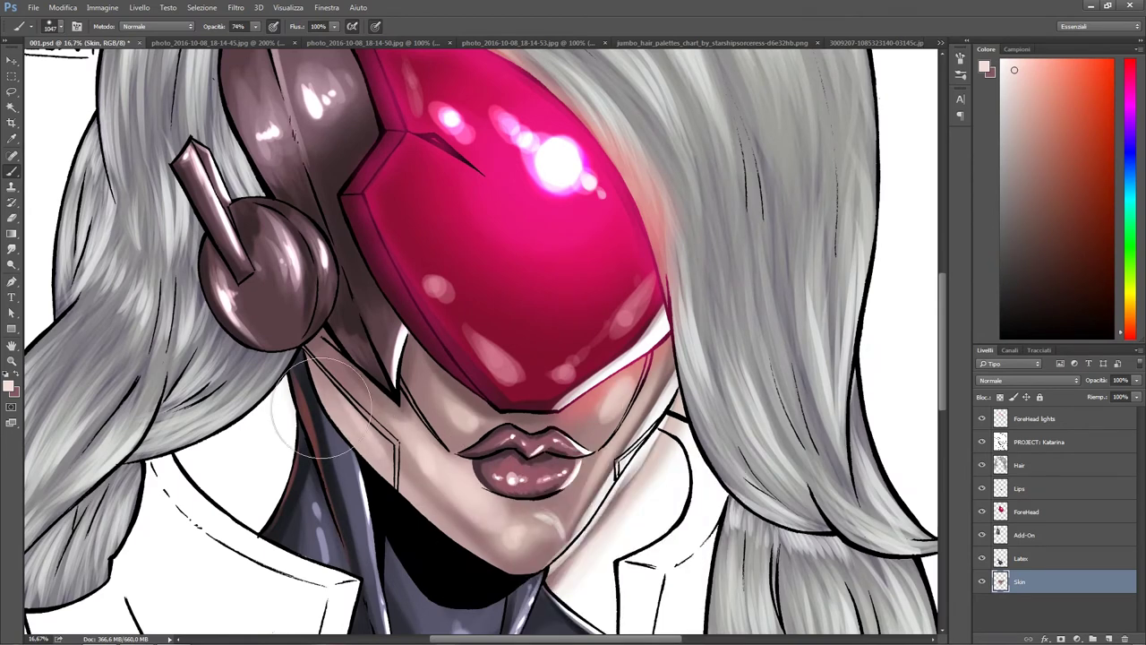
Step: Set the brush size to 430 and add pale pink gloss spots to the chin
{"action": "right_click", "coordinate": [548, 442]}
{"action": "type", "text": "430"}
{"action": "key", "text": "Return"}
{"action": "key", "text": "ctrl+minus"}
{"action": "key", "text": "ctrl+minus"}
{"action": "key", "text": "ctrl+minus"}
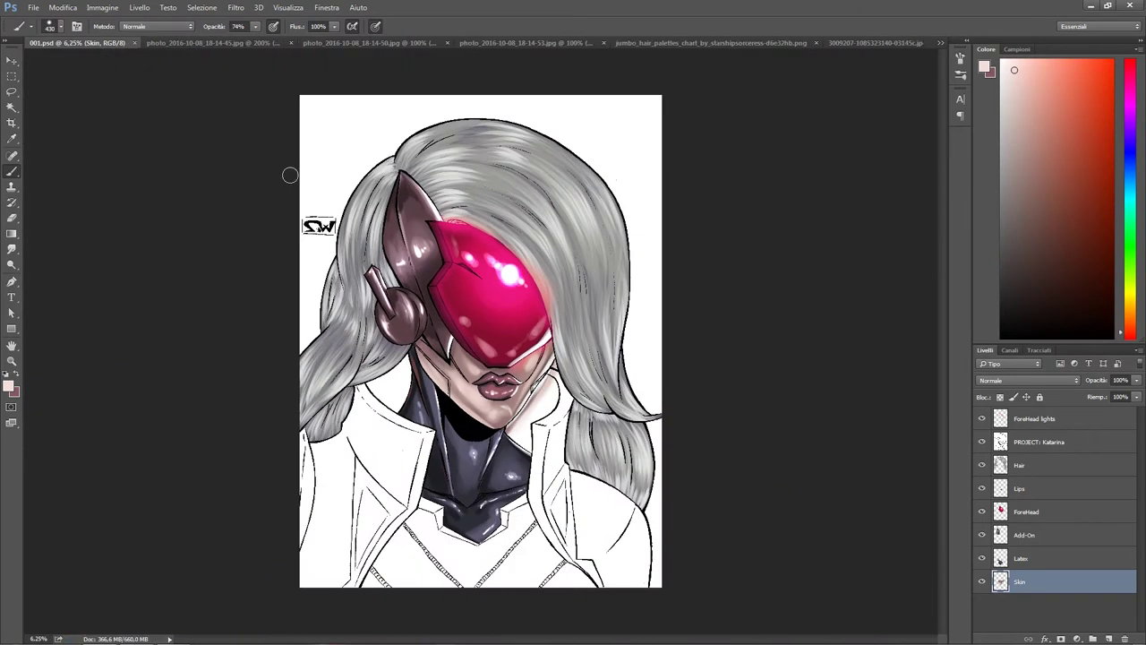
{"action": "key", "text": "ctrl+plus"}
{"action": "key", "text": "ctrl+plus"}
{"action": "key", "text": "ctrl+plus"}
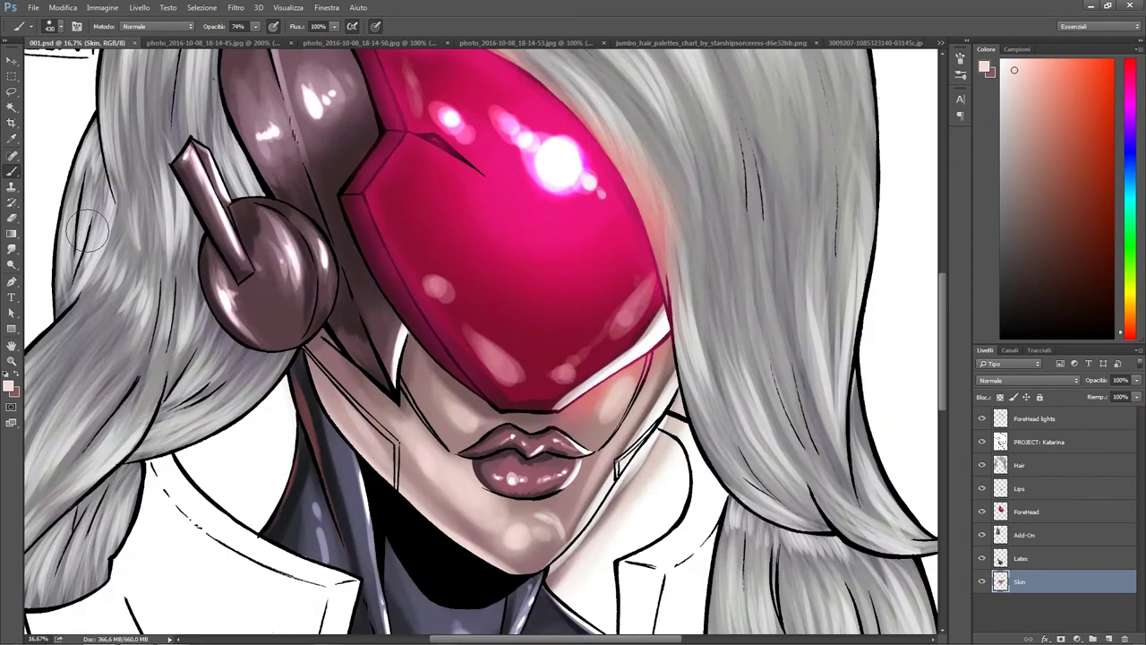
Step: Trace the jaw and lower face outline with a Pen path and clear the skin paint spilling past it
{"action": "key", "text": "p"}
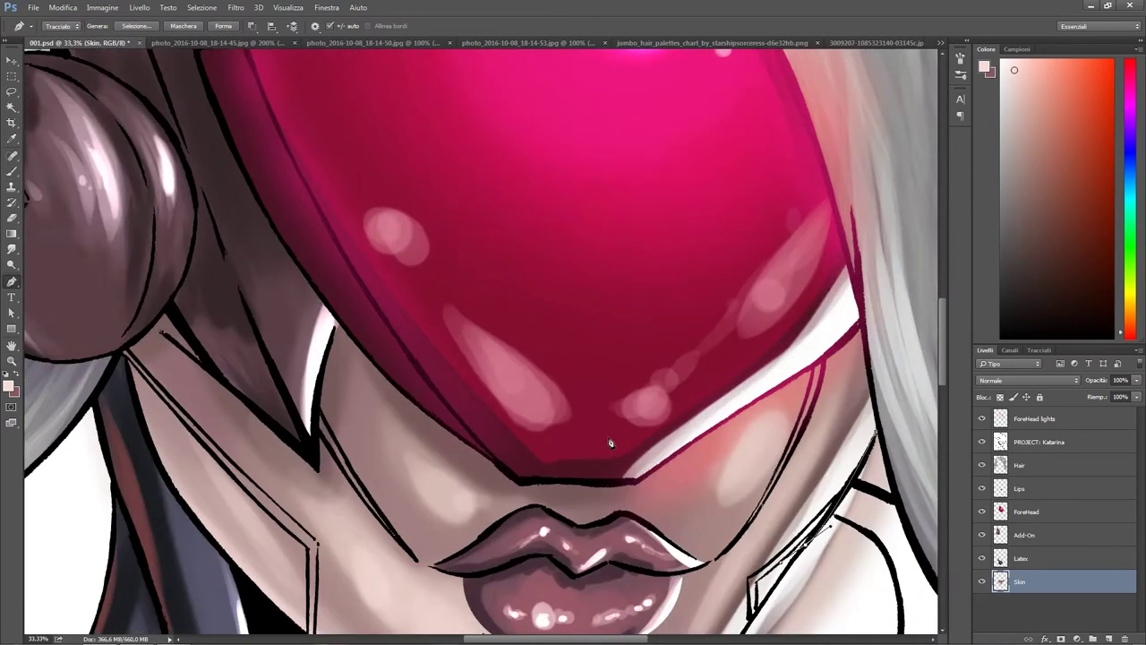
{"action": "key", "text": "ctrl+plus"}
{"action": "key", "text": "ctrl+plus"}
{"action": "left_click_drag", "start_coordinate": [415, 490], "coordinate": [497, 436]}
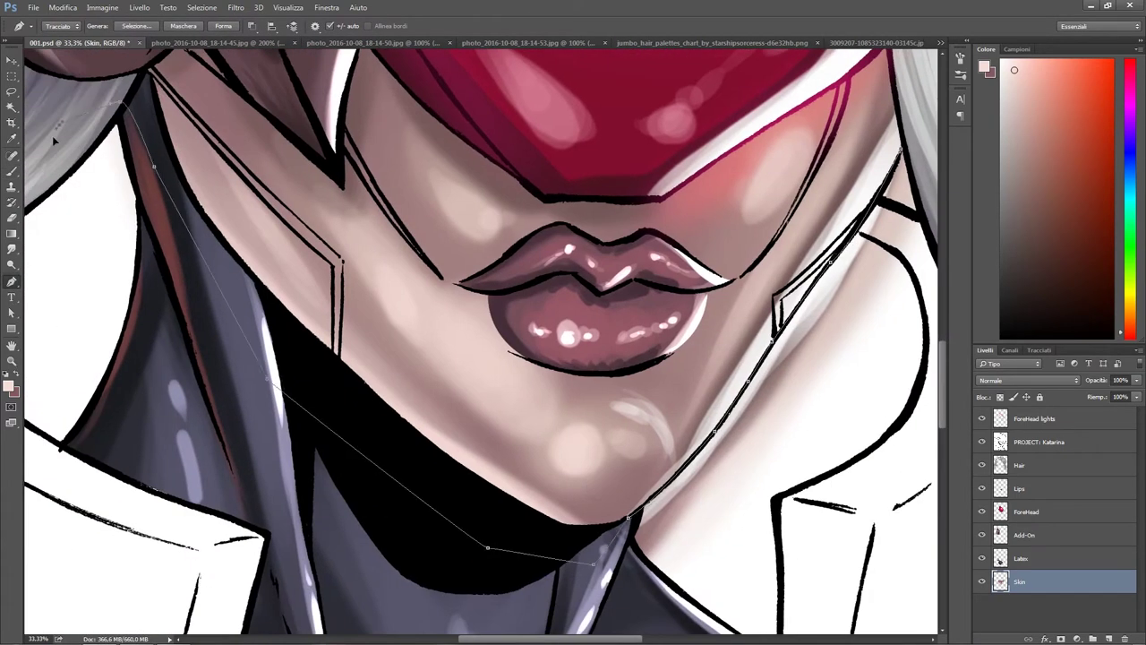
{"action": "scroll", "coordinate": [54, 139], "scroll_direction": "right", "scroll_amount": 5}
{"action": "key", "text": "ctrl+0"}
Step: Switch to the reference photo and sample the character's dark plum and pink jacket colours
{"action": "key", "text": "ctrl+Tab"}
{"action": "key", "text": "ctrl+Tab"}
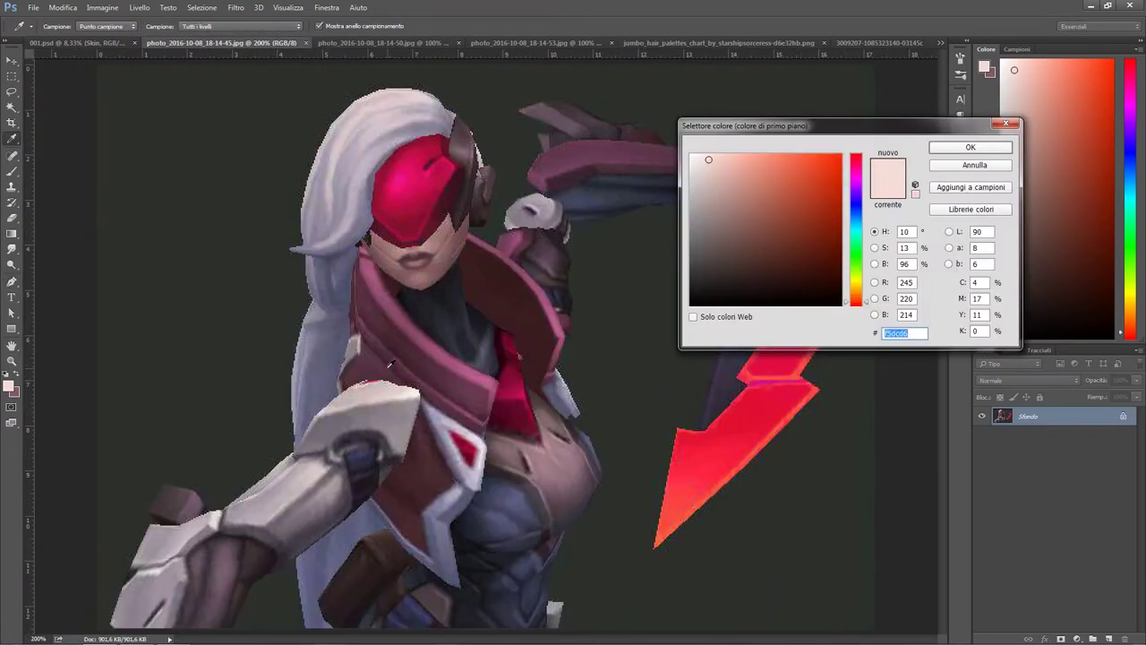
{"action": "left_click", "coordinate": [820, 182]}
{"action": "left_click", "coordinate": [853, 215]}
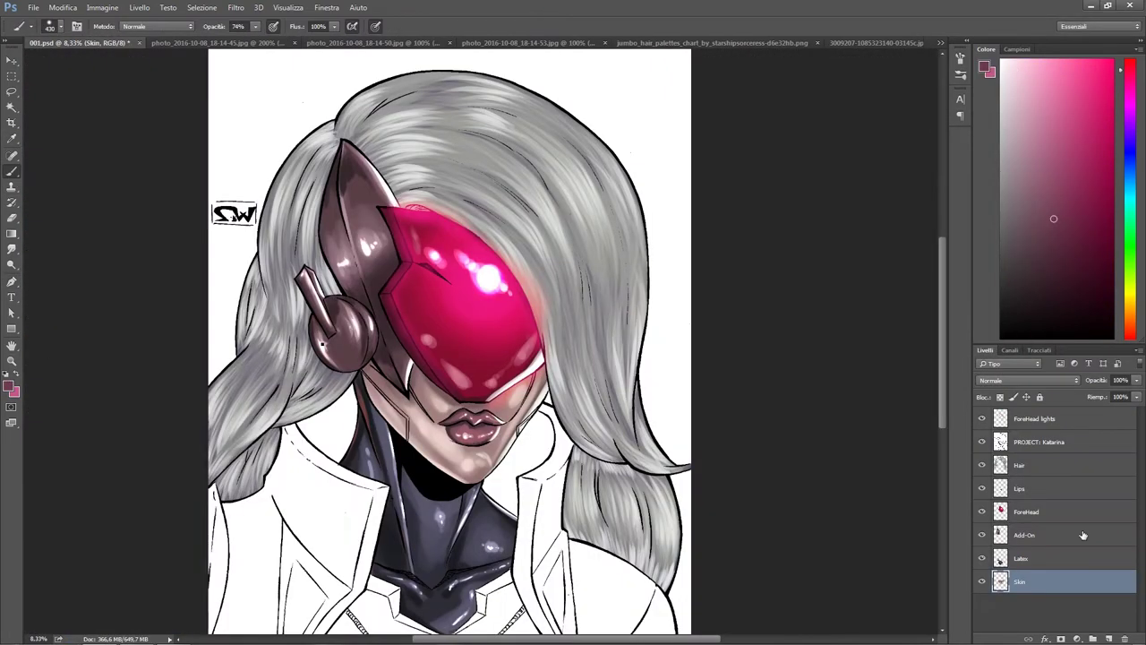
Step: Paint the collar and front panels flat dark plum on a new layer named Jacket, with the brush at 100% opacity
{"action": "key", "text": "0"}
{"action": "left_click_drag", "start_coordinate": [295, 439], "coordinate": [367, 483]}
{"action": "mouse_move", "coordinate": [501, 412]}
{"action": "left_mouse_down"}
{"action": "mouse_move", "coordinate": [555, 530]}
{"action": "mouse_move", "coordinate": [537, 627]}
{"action": "mouse_move", "coordinate": [331, 618]}
{"action": "mouse_move", "coordinate": [204, 493]}
{"action": "mouse_move", "coordinate": [237, 526]}
{"action": "mouse_move", "coordinate": [244, 605]}
{"action": "left_mouse_up"}
Step: Set the brush opacity to 71% and paint pink light along the rolled edges of the jacket collar
{"action": "right_click", "coordinate": [325, 420]}
{"action": "key", "text": "Escape"}
{"action": "key", "text": "7"}
{"action": "key", "text": "1"}
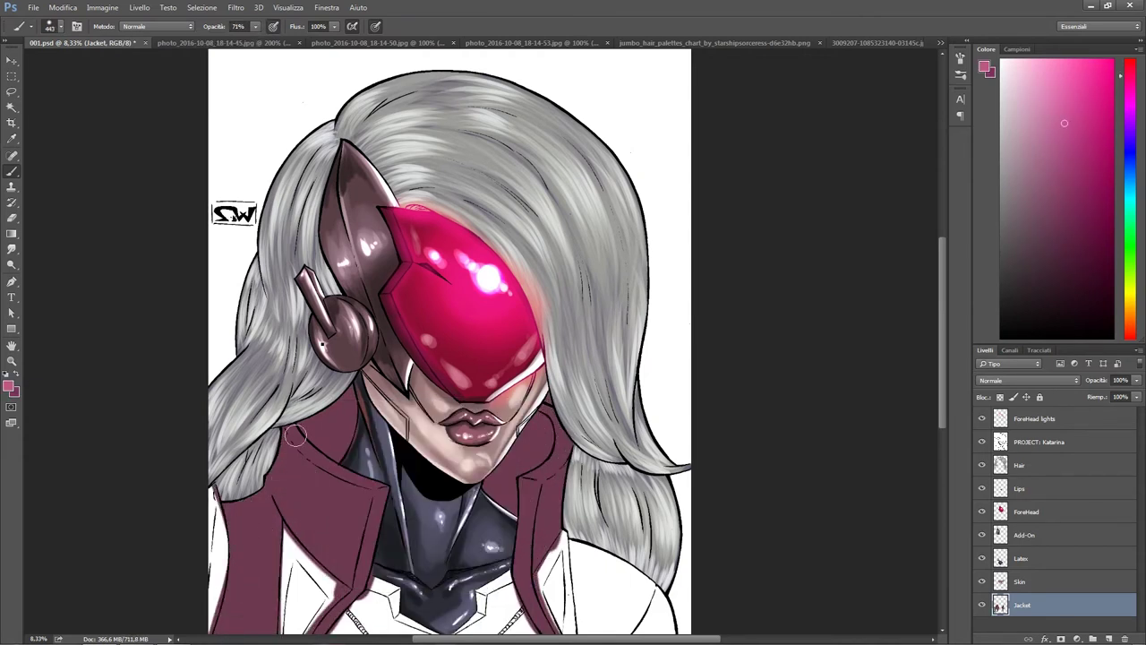
{"action": "key", "text": "ctrl+z"}
{"action": "key", "text": "ctrl+z"}
{"action": "key", "text": "ctrl+plus"}
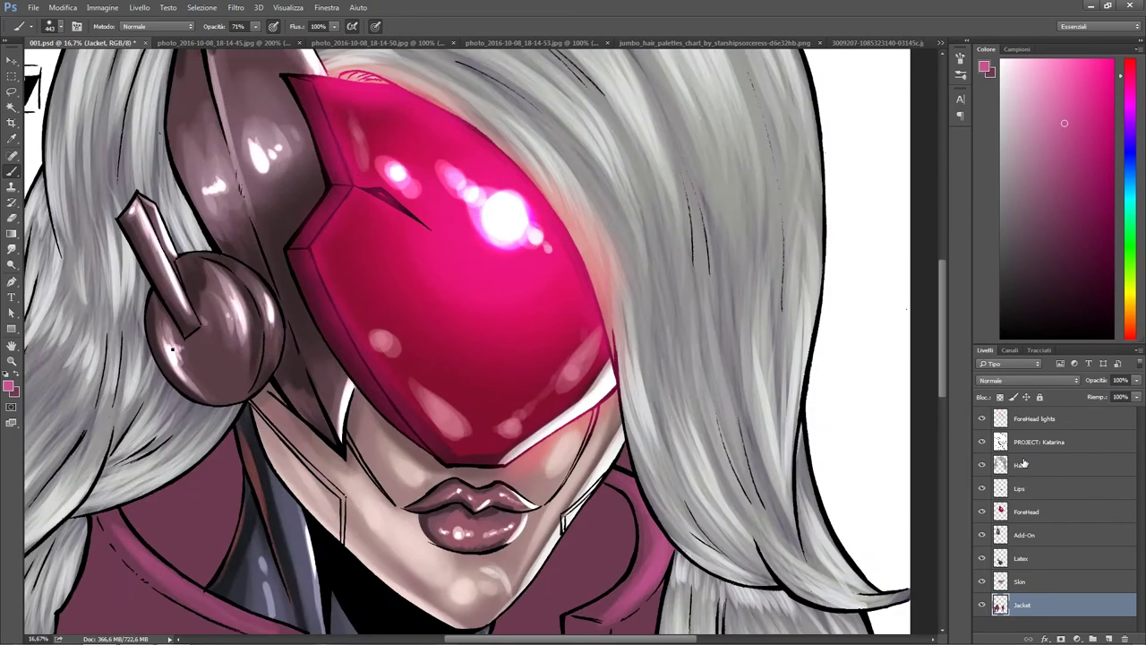
Step: On the Hair layer, heal the area beside the jaw and brush grey hair into the gap next to the cheek
{"action": "left_click", "coordinate": [576, 339], "text": "ctrl"}
{"action": "key", "text": "j"}
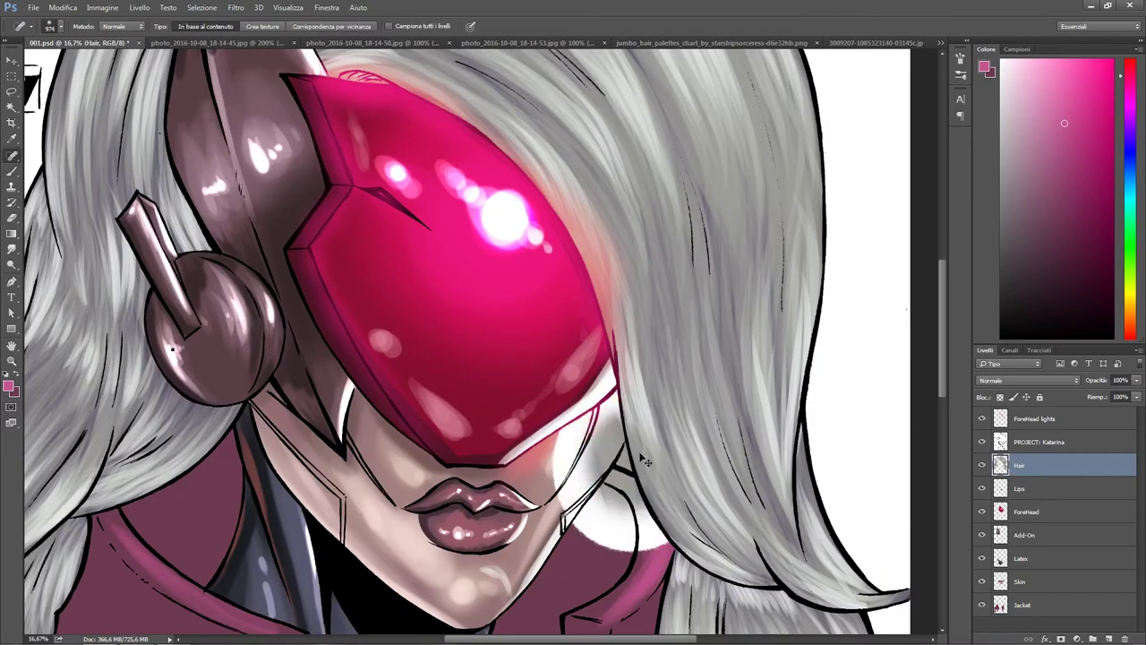
{"action": "left_click", "coordinate": [11, 385]}
{"action": "left_click", "coordinate": [977, 149]}
{"action": "key", "text": "b"}
{"action": "right_click", "coordinate": [573, 439]}
{"action": "key", "text": "Escape"}
{"action": "key", "text": "ctrl+plus"}
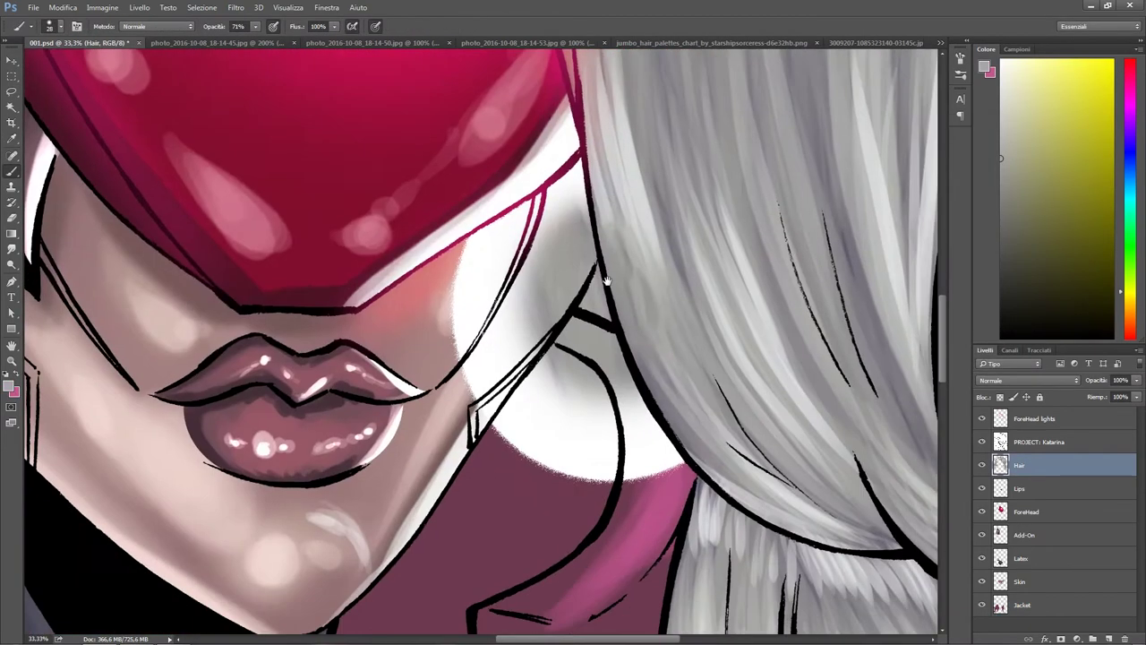
{"action": "left_click_drag", "start_coordinate": [607, 281], "coordinate": [595, 262]}
Step: Choose a light grey for the hair gap and erase the Hair layer's spill over the cheek and jacket collar
{"action": "left_click", "coordinate": [11, 385]}
{"action": "left_click", "coordinate": [976, 149]}
{"action": "key", "text": "e"}
{"action": "mouse_move", "coordinate": [546, 170]}
{"action": "left_mouse_down"}
{"action": "mouse_move", "coordinate": [573, 255]}
{"action": "mouse_move", "coordinate": [576, 232]}
{"action": "mouse_move", "coordinate": [547, 376]}
{"action": "mouse_move", "coordinate": [616, 369]}
{"action": "left_mouse_up"}
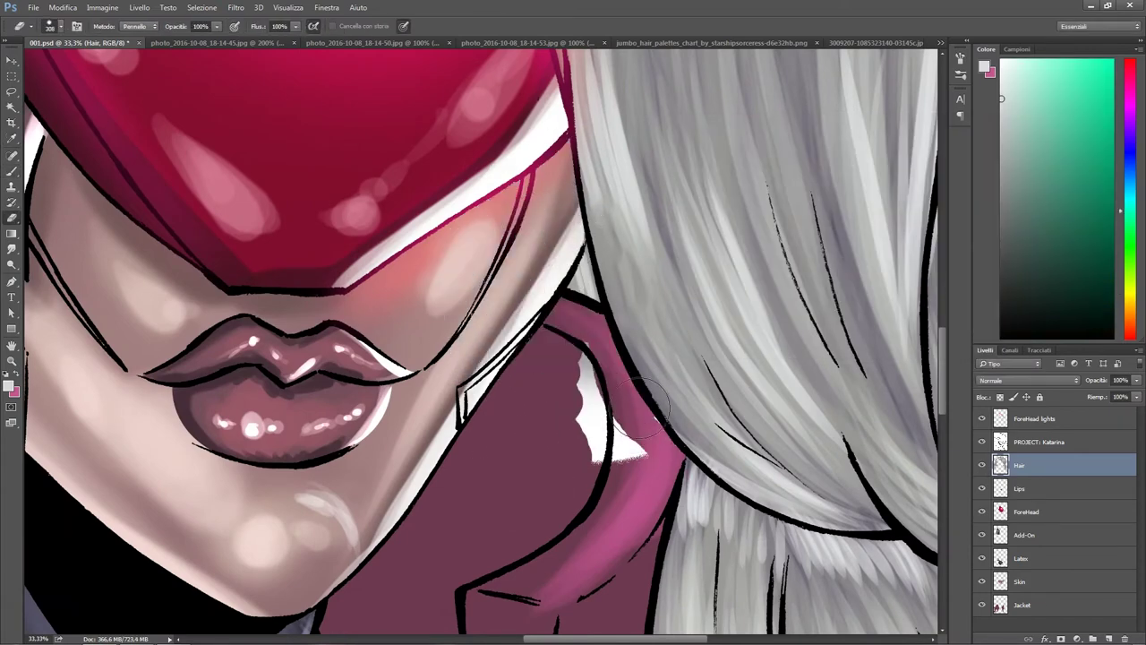
{"action": "left_click_drag", "start_coordinate": [643, 404], "coordinate": [640, 305]}
{"action": "right_click", "coordinate": [639, 304]}
{"action": "key", "text": "Escape"}
{"action": "key", "text": "ctrl+minus"}
{"action": "key", "text": "ctrl+minus"}
{"action": "key", "text": "ctrl+minus"}
{"action": "key", "text": "ctrl+minus"}
Step: Sample the plum #6e3a50 and fill the unpainted lower end of the jacket front on the Jacket layer
{"action": "left_click", "coordinate": [10, 385]}
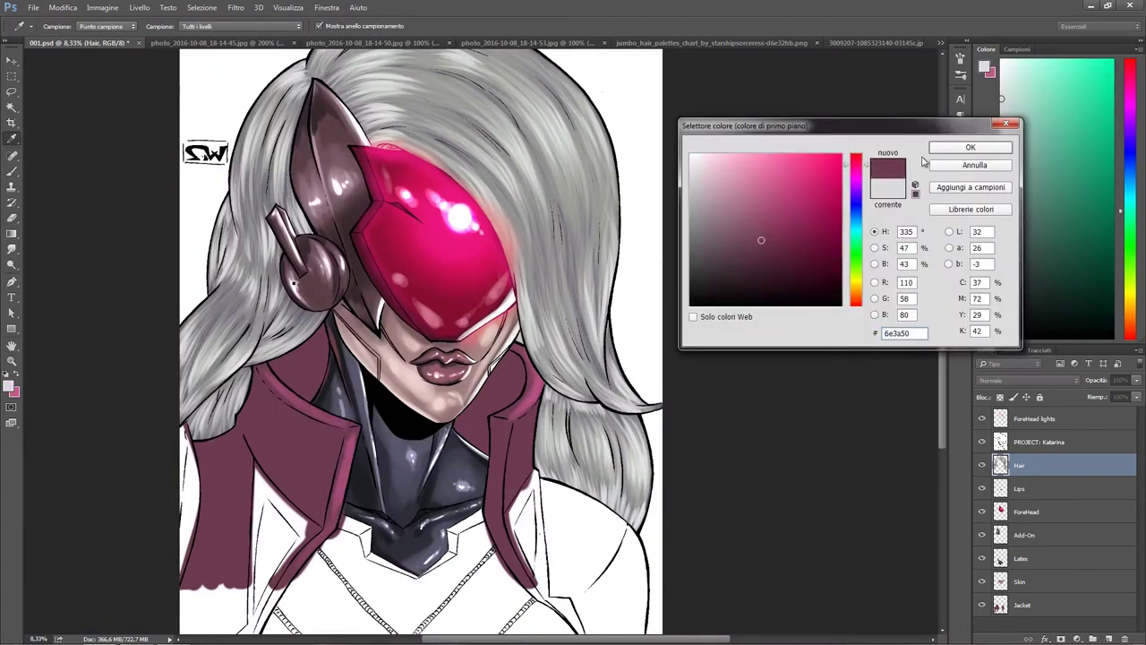
{"action": "key", "text": "Return"}
{"action": "left_click", "coordinate": [1022, 605]}
{"action": "key", "text": "b"}
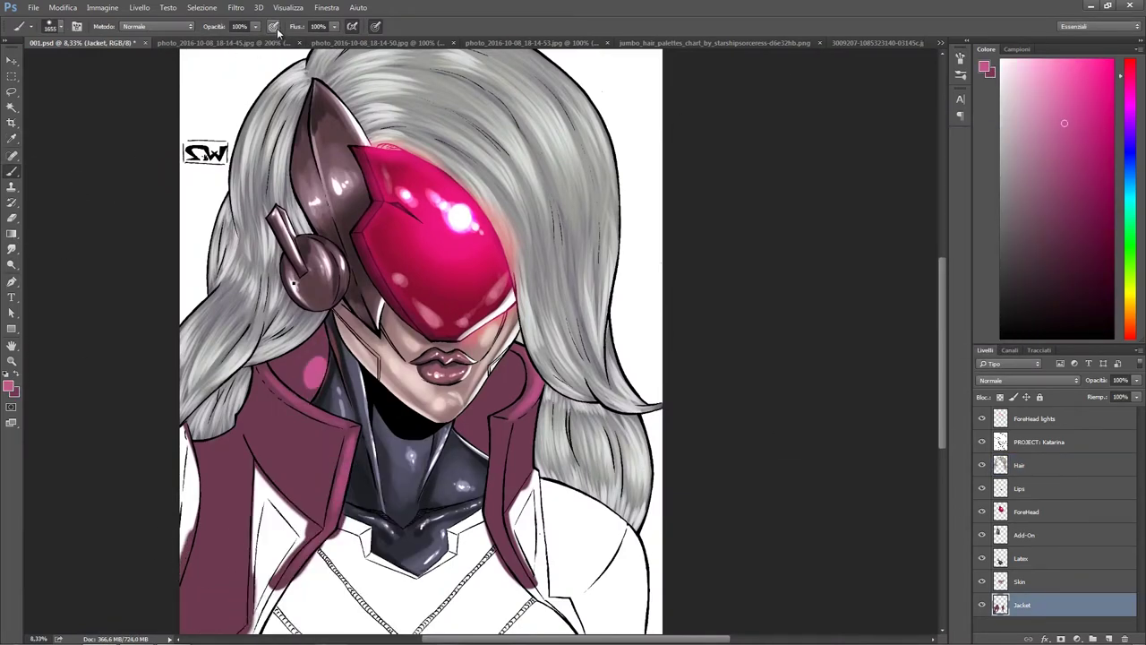
Step: Brush pink over the collar, lapels and jacket front at 77% opacity, leaving plum in the folds
{"action": "mouse_move", "coordinate": [313, 359]}
{"action": "left_mouse_down"}
{"action": "mouse_move", "coordinate": [286, 465]}
{"action": "mouse_move", "coordinate": [224, 582]}
{"action": "mouse_move", "coordinate": [215, 501]}
{"action": "left_mouse_up"}
{"action": "left_click_drag", "start_coordinate": [537, 412], "coordinate": [528, 502]}
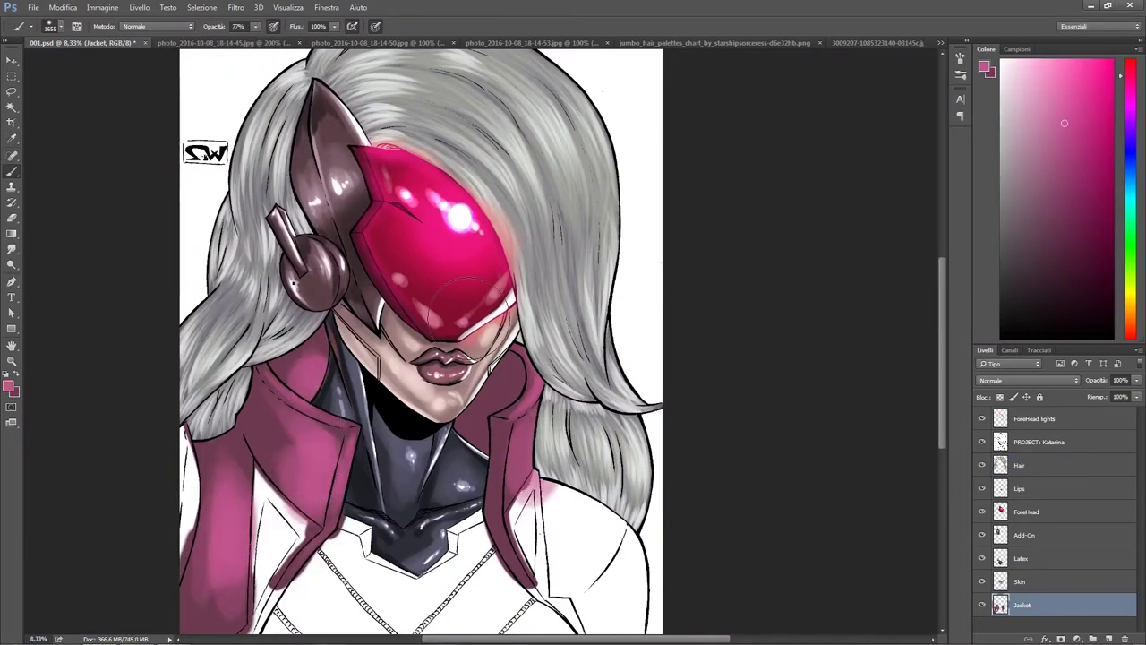
{"action": "right_click", "coordinate": [626, 482]}
{"action": "key", "text": "Return"}
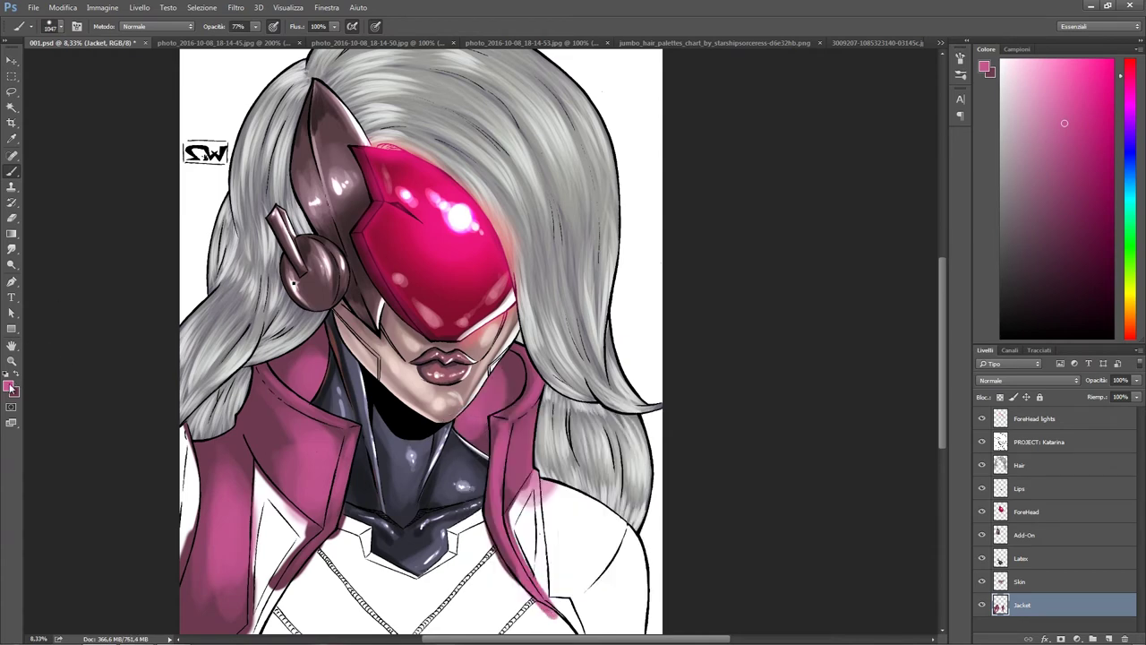
Step: Sample a dark maroon from the reference photo and paint shadows on the collar and lapel below the earpiece
{"action": "key", "text": "ctrl+Tab"}
{"action": "left_click", "coordinate": [8, 386]}
{"action": "left_click", "coordinate": [359, 332]}
{"action": "key", "text": "Return"}
{"action": "key", "text": "ctrl+shift+Tab"}
{"action": "mouse_move", "coordinate": [282, 383]}
{"action": "left_mouse_down"}
{"action": "mouse_move", "coordinate": [270, 439]}
{"action": "mouse_move", "coordinate": [295, 466]}
{"action": "left_mouse_up"}
{"action": "left_click_drag", "start_coordinate": [321, 514], "coordinate": [408, 357]}
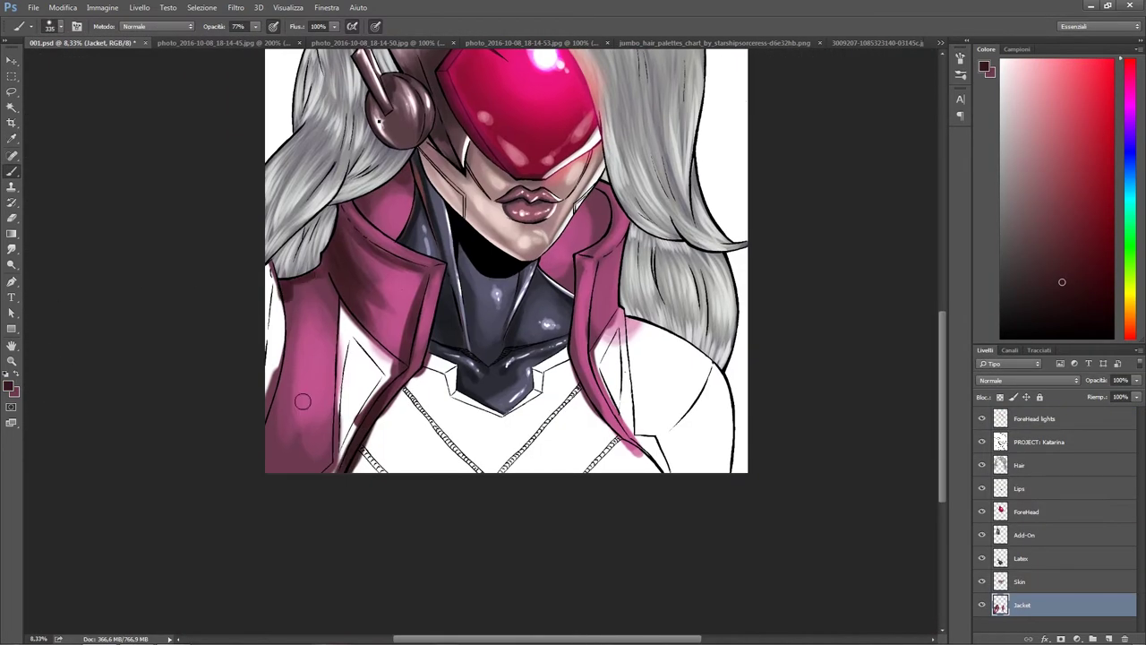
Step: Paint dark maroon shadows on the lower end of the jacket front and along the opposite collar and lapel
{"action": "left_click_drag", "start_coordinate": [302, 402], "coordinate": [313, 462]}
{"action": "right_click", "coordinate": [536, 349]}
{"action": "key", "text": "Return"}
{"action": "left_click_drag", "start_coordinate": [591, 179], "coordinate": [573, 255]}
{"action": "left_click_drag", "start_coordinate": [627, 447], "coordinate": [602, 262]}
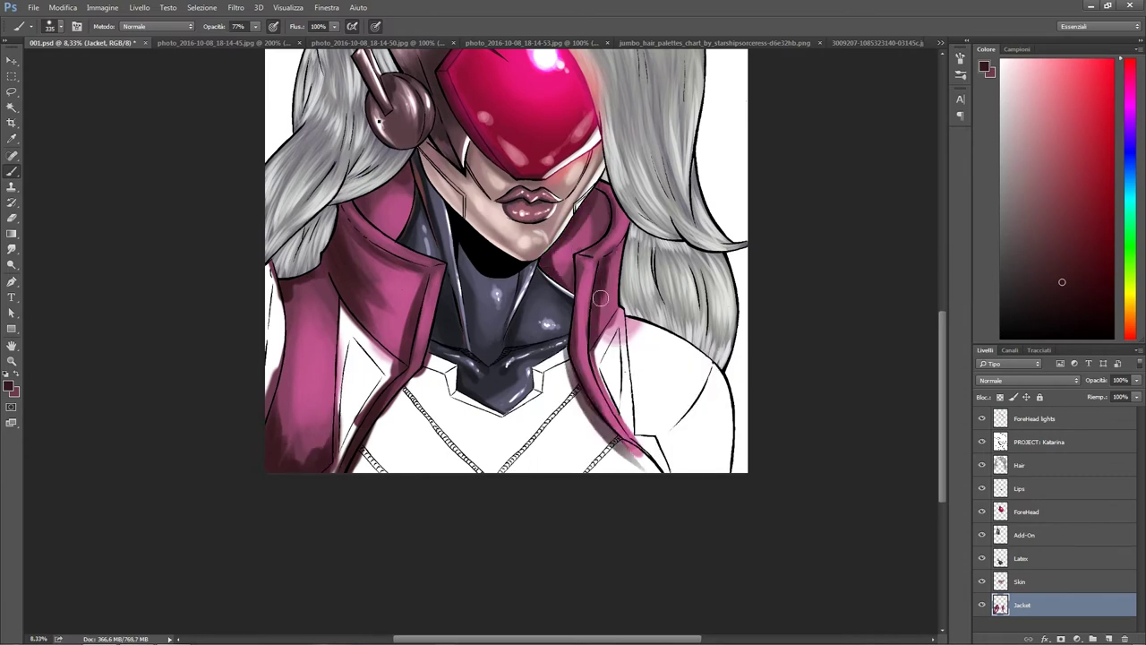
Step: Brush pink #c2558e over the jacket front and lapels, and add light pink highlights at 77% opacity
{"action": "key", "text": "Return"}
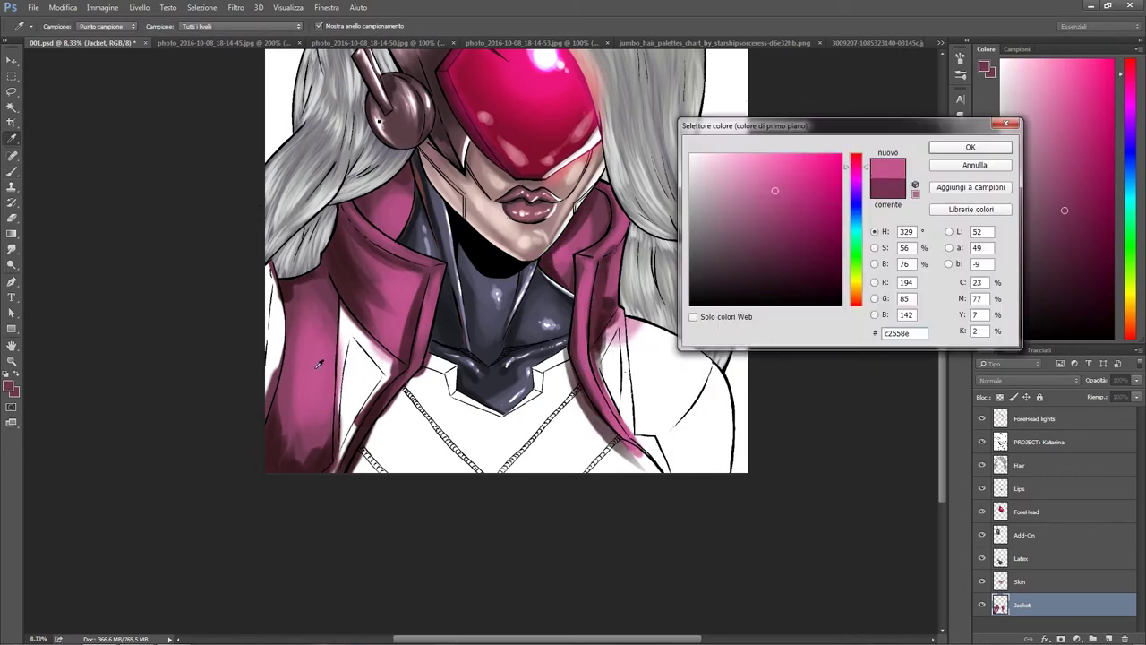
{"action": "key", "text": "Return"}
{"action": "left_click_drag", "start_coordinate": [300, 353], "coordinate": [303, 412]}
{"action": "right_click", "coordinate": [335, 338]}
{"action": "key", "text": "Return"}
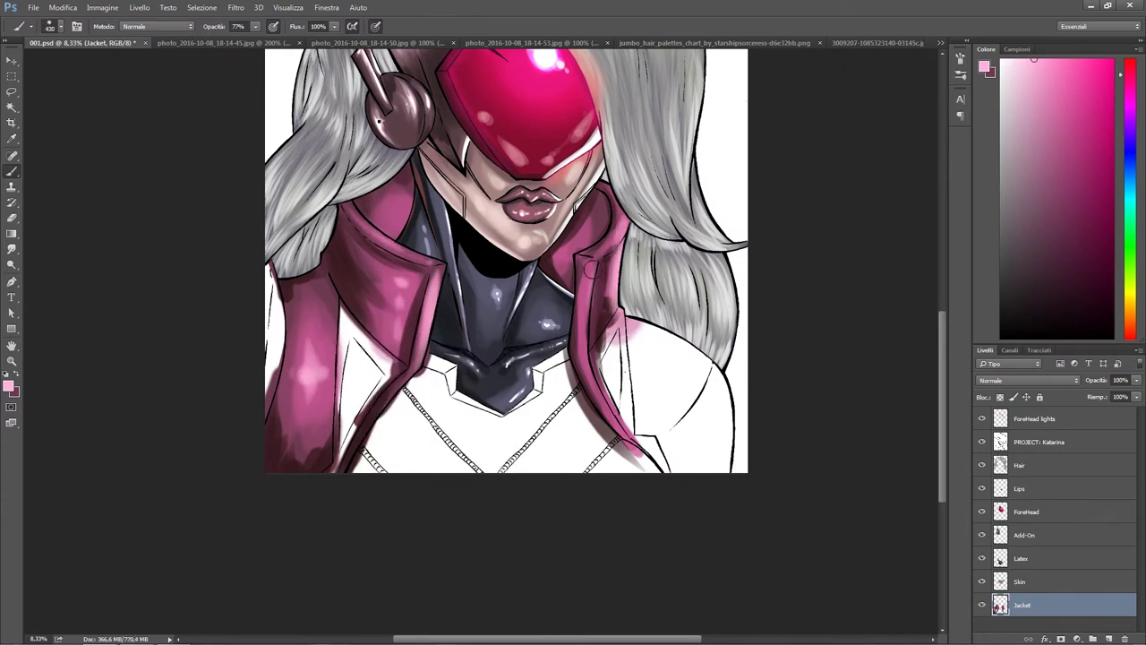
Step: Trace the wider jacket front and the lower edge of its lapel with a Pen path along the line art
{"action": "key", "text": "ctrl+plus"}
{"action": "key", "text": "p"}
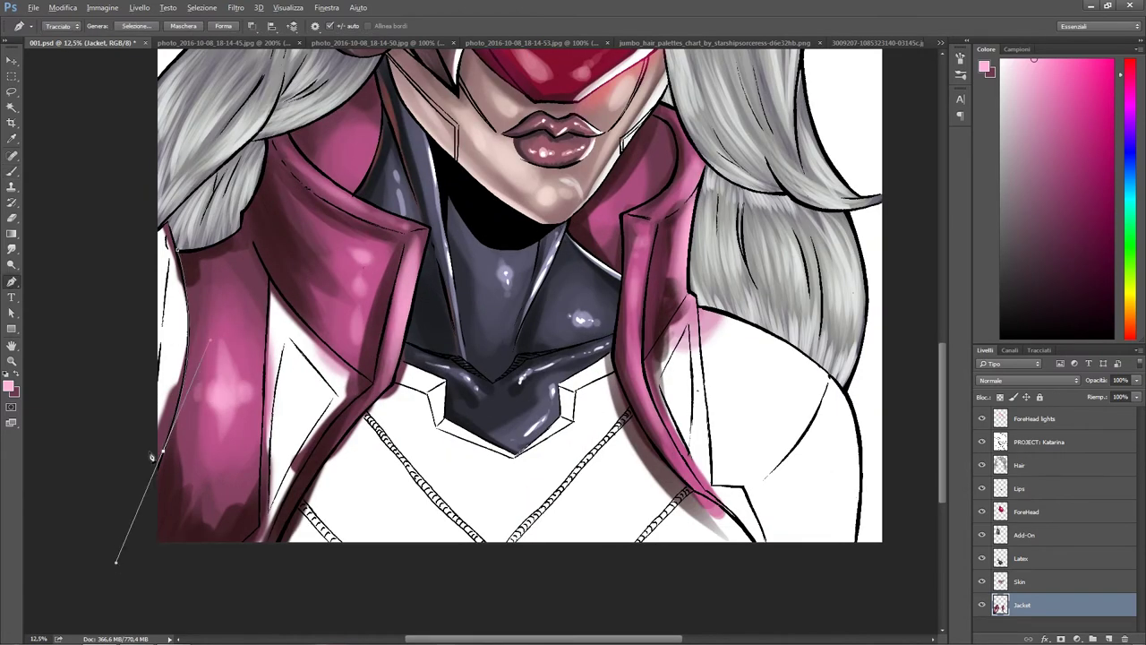
{"action": "scroll", "coordinate": [152, 456], "scroll_direction": "up", "scroll_amount": 2}
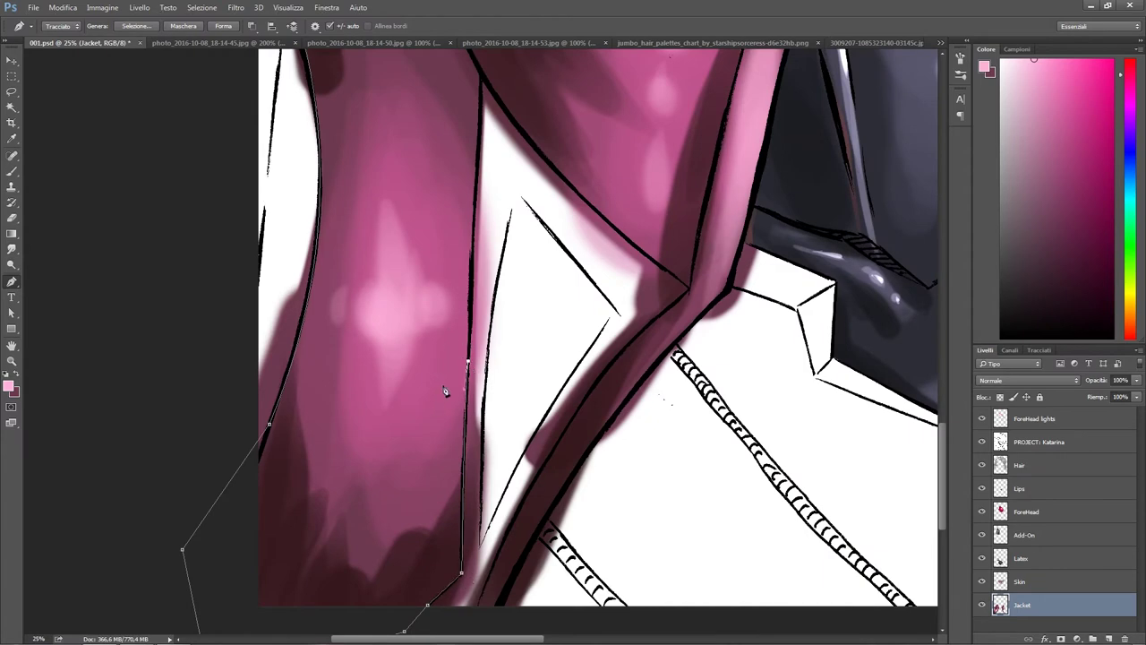
{"action": "scroll", "coordinate": [445, 391], "scroll_direction": "up", "scroll_amount": 5}
{"action": "scroll", "coordinate": [704, 504], "scroll_direction": "down", "scroll_amount": 5}
{"action": "left_click", "coordinate": [575, 453]}
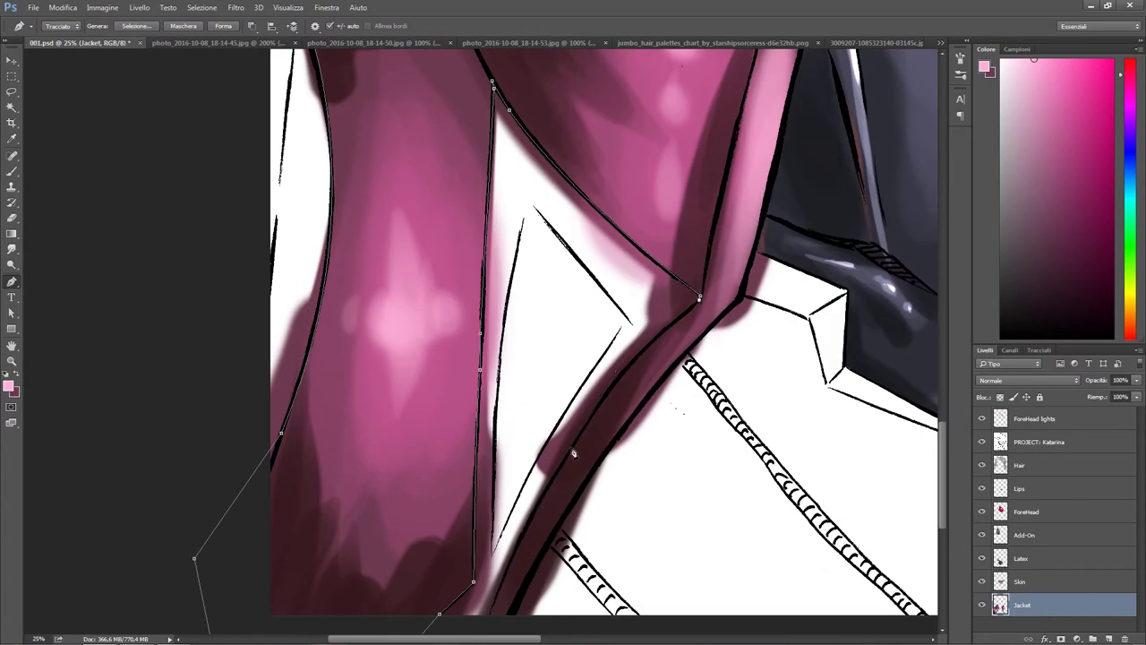
{"action": "left_click", "coordinate": [571, 519]}
{"action": "scroll", "coordinate": [570, 519], "scroll_direction": "down", "scroll_amount": 3}
Step: Continue the Pen path up the lapel's inner edge and across the latex neck to the opposite lapel
{"action": "left_click", "coordinate": [509, 520]}
{"action": "scroll", "coordinate": [527, 576], "scroll_direction": "right", "scroll_amount": 5}
{"action": "scroll", "coordinate": [515, 403], "scroll_direction": "up", "scroll_amount": 8}
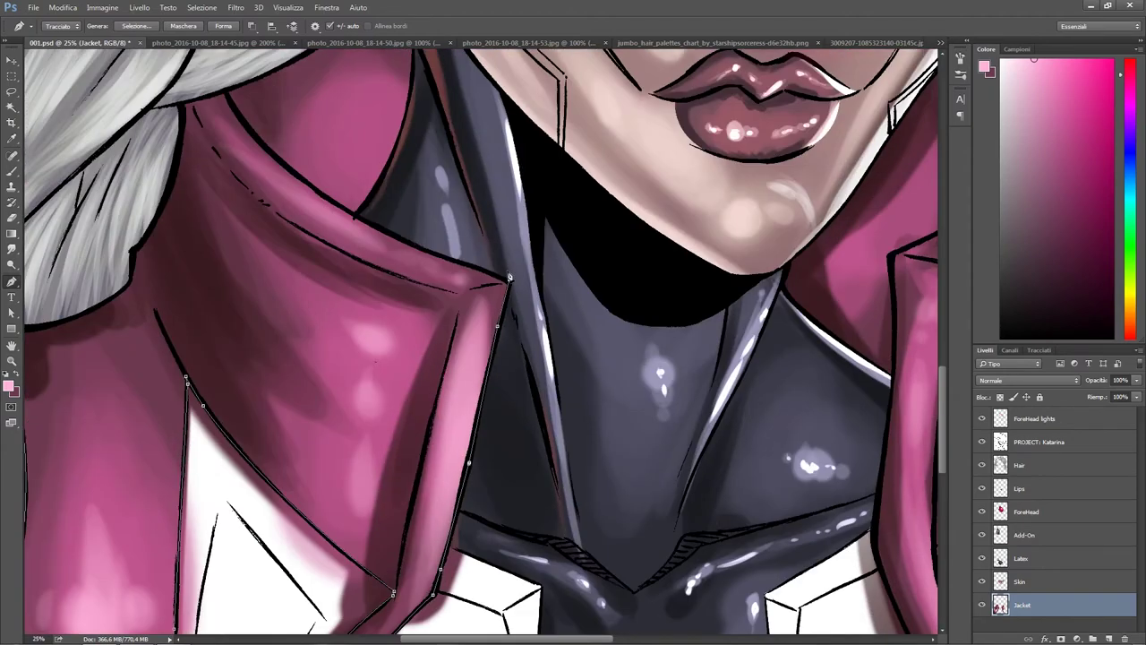
{"action": "left_click", "coordinate": [509, 277]}
{"action": "scroll", "coordinate": [510, 278], "scroll_direction": "up", "scroll_amount": 4}
{"action": "scroll", "coordinate": [510, 278], "scroll_direction": "down", "scroll_amount": 5}
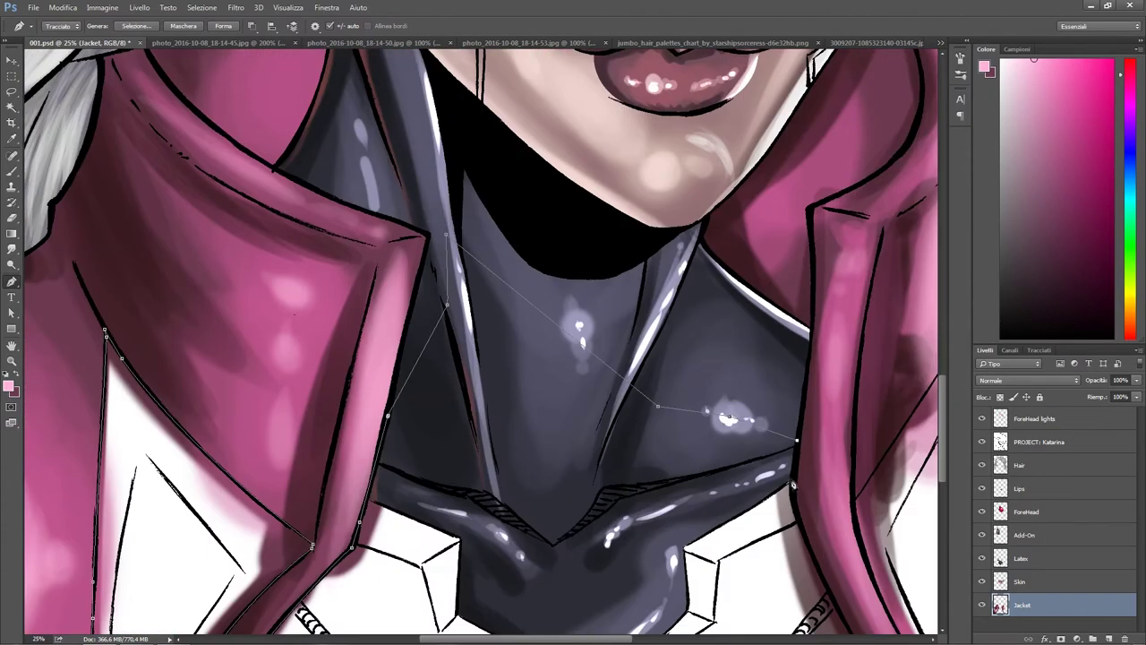
Step: Trace the opposite lapel with the Pen tool and clear the jacket paint outside the outlined shape
{"action": "scroll", "coordinate": [509, 278], "scroll_direction": "right", "scroll_amount": 8}
{"action": "left_click_drag", "start_coordinate": [672, 604], "coordinate": [618, 529]}
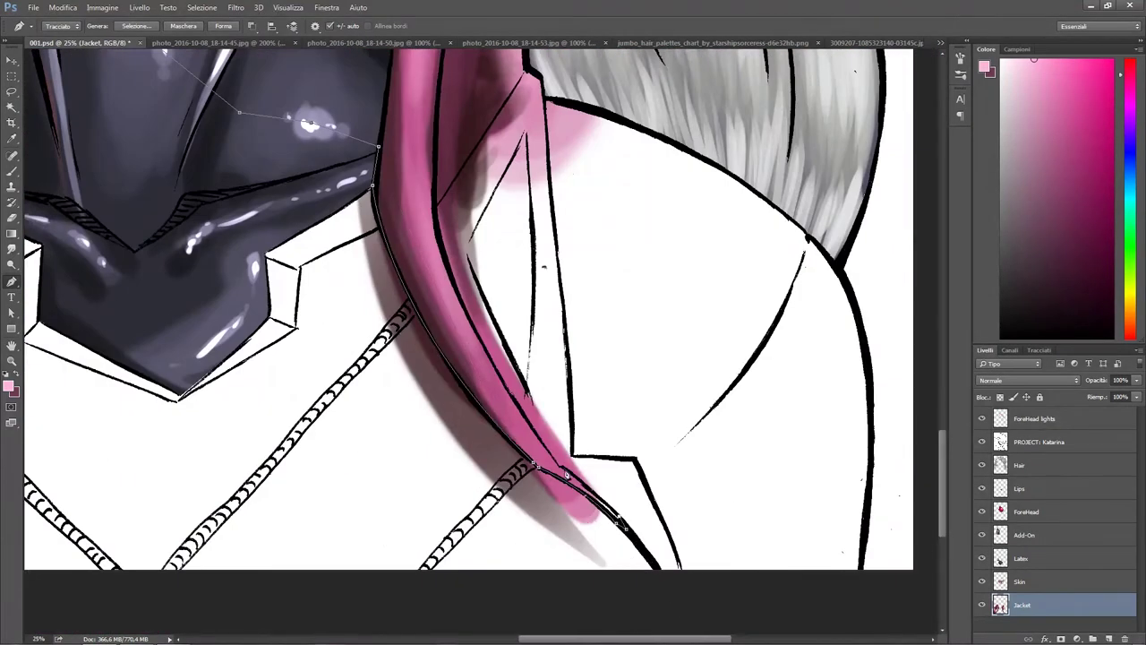
{"action": "scroll", "coordinate": [492, 408], "scroll_direction": "up", "scroll_amount": 4}
{"action": "scroll", "coordinate": [493, 408], "scroll_direction": "left", "scroll_amount": 1}
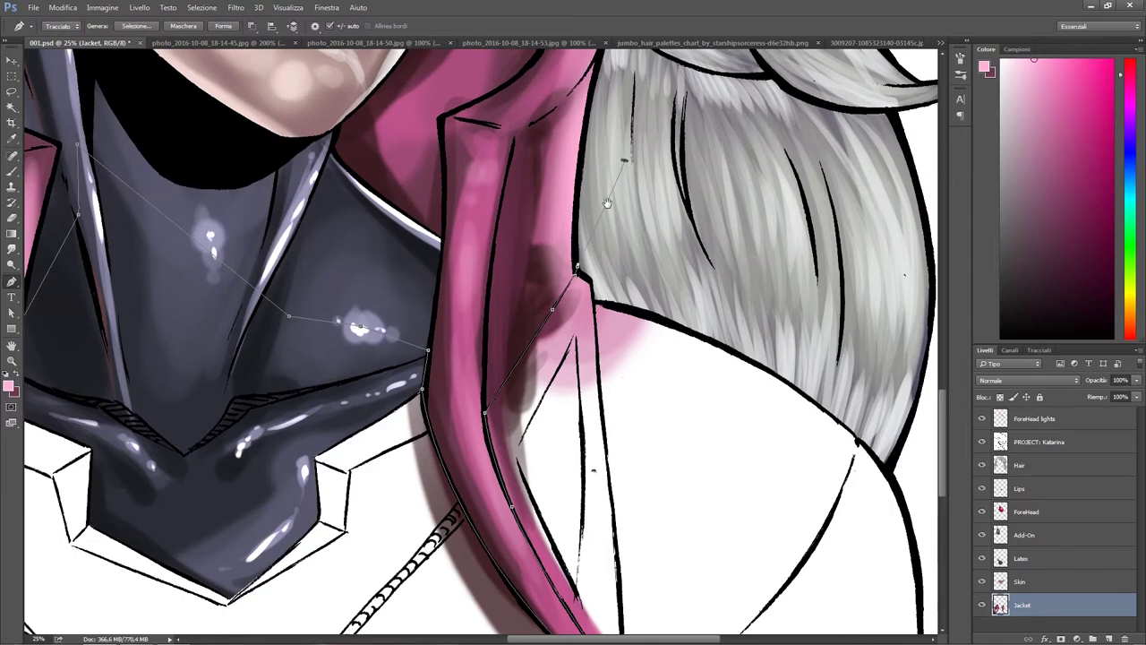
{"action": "scroll", "coordinate": [492, 538], "scroll_direction": "down", "scroll_amount": 3}
{"action": "scroll", "coordinate": [534, 618], "scroll_direction": "up", "scroll_amount": 4}
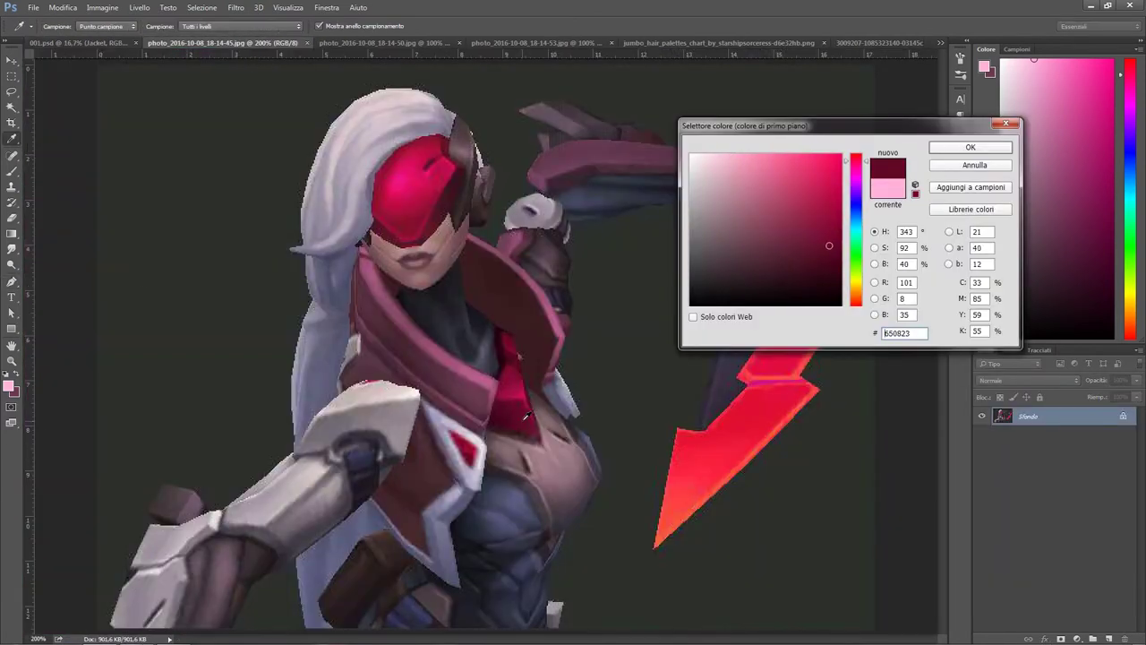
Step: Sample dark red #650823 from the reference photo and paint the chest piece below the latex on a new Armor layer
{"action": "key", "text": "Return"}
{"action": "left_click", "coordinate": [81, 42]}
{"action": "key", "text": "b"}
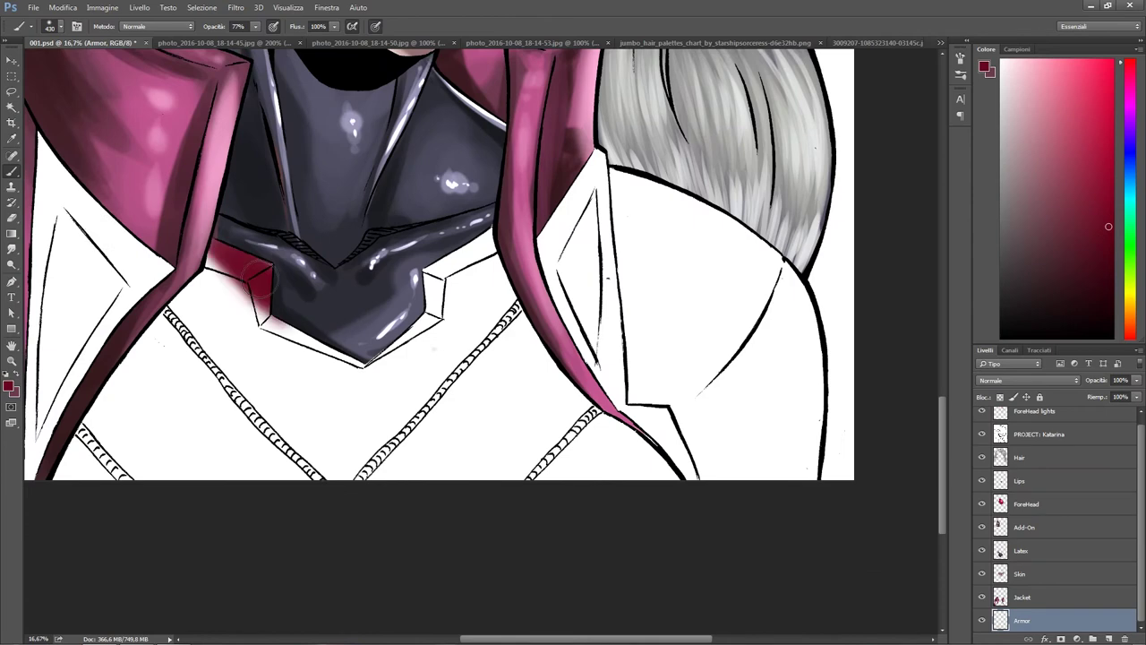
{"action": "mouse_move", "coordinate": [257, 278]}
{"action": "left_mouse_down"}
{"action": "mouse_move", "coordinate": [216, 225]}
{"action": "mouse_move", "coordinate": [266, 347]}
{"action": "mouse_move", "coordinate": [390, 432]}
{"action": "mouse_move", "coordinate": [461, 257]}
{"action": "left_mouse_up"}
Step: Brush a brighter red over the chest piece and its angular rim at 74% opacity
{"action": "key", "text": "e"}
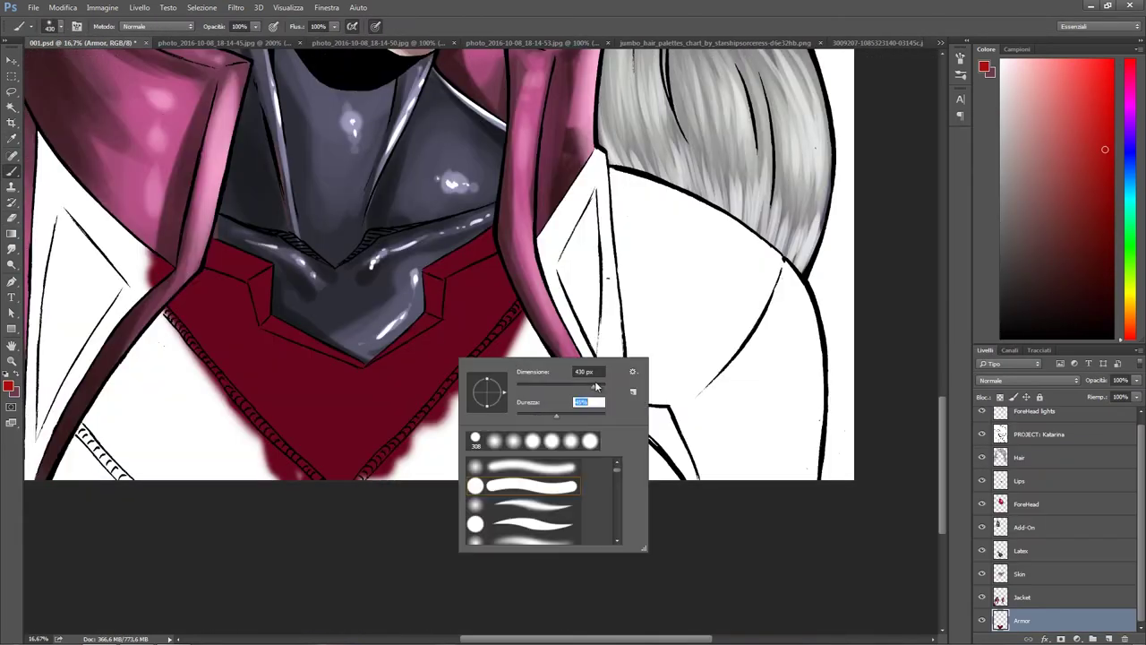
{"action": "left_click_drag", "start_coordinate": [468, 254], "coordinate": [492, 240]}
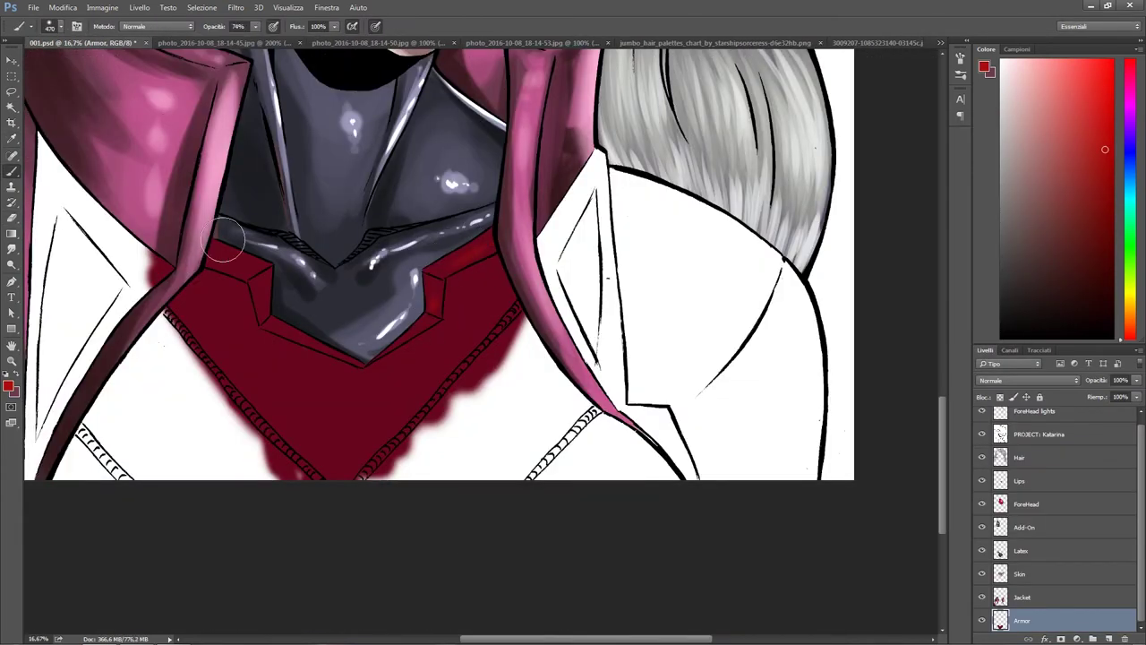
{"action": "right_click", "coordinate": [265, 298]}
{"action": "mouse_move", "coordinate": [231, 313]}
{"action": "left_mouse_down"}
{"action": "mouse_move", "coordinate": [499, 276]}
{"action": "mouse_move", "coordinate": [372, 439]}
{"action": "mouse_move", "coordinate": [515, 272]}
{"action": "mouse_move", "coordinate": [406, 367]}
{"action": "mouse_move", "coordinate": [262, 392]}
{"action": "mouse_move", "coordinate": [196, 308]}
{"action": "mouse_move", "coordinate": [453, 294]}
{"action": "mouse_move", "coordinate": [259, 277]}
{"action": "mouse_move", "coordinate": [444, 347]}
{"action": "mouse_move", "coordinate": [239, 270]}
{"action": "mouse_move", "coordinate": [286, 328]}
{"action": "left_mouse_up"}
Step: Pick a light red and paint accents on the chest piece and rim with a 181 px brush
{"action": "left_click", "coordinate": [985, 68]}
{"action": "left_click", "coordinate": [838, 159]}
{"action": "left_click", "coordinate": [973, 146]}
{"action": "right_click", "coordinate": [549, 226]}
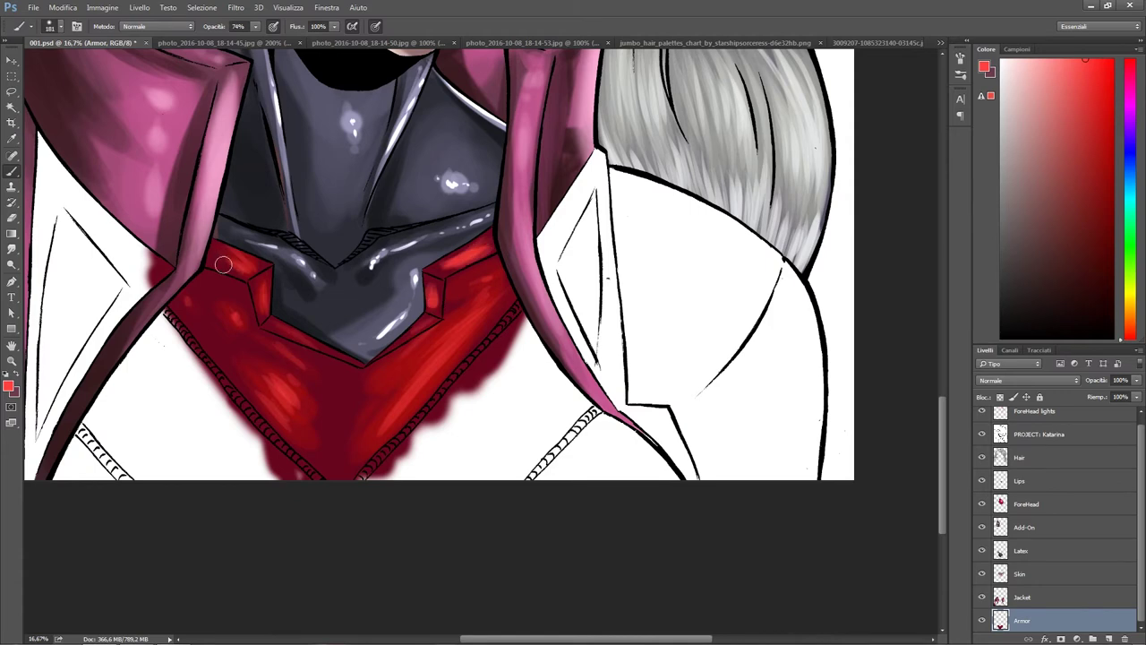
Step: Paint near-white highlights along the chest piece's seam, centre ridge and rim with a 254 px brush in Linear Dodge (Add) mode
{"action": "right_click", "coordinate": [468, 296]}
{"action": "right_click", "coordinate": [448, 332]}
{"action": "key", "text": "Return"}
{"action": "left_click_drag", "start_coordinate": [515, 295], "coordinate": [423, 402]}
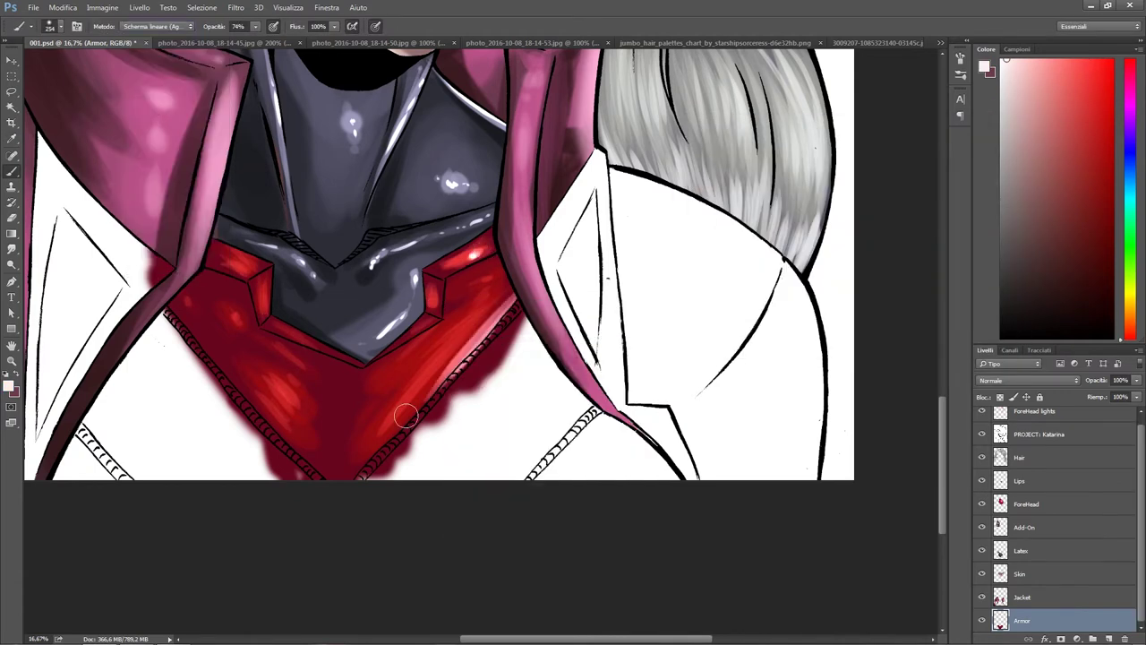
{"action": "left_click_drag", "start_coordinate": [364, 367], "coordinate": [361, 413]}
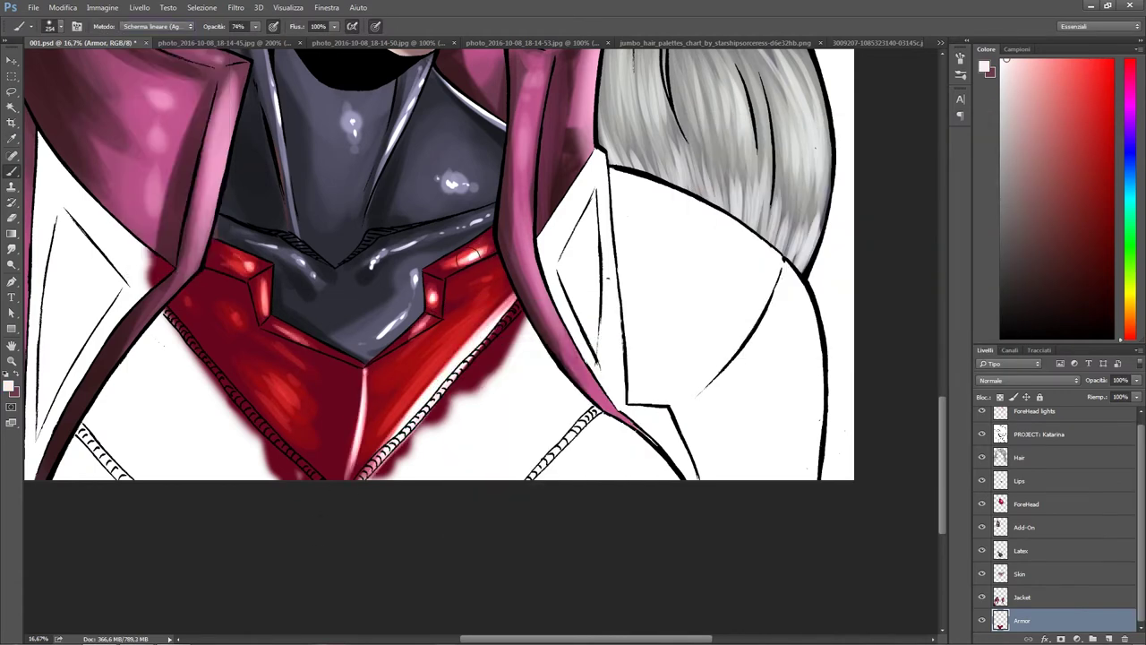
Step: Trace the red chest piece's boundary at the narrower lapel and down the adjoining stitched seam with the Pen tool
{"action": "key", "text": "p"}
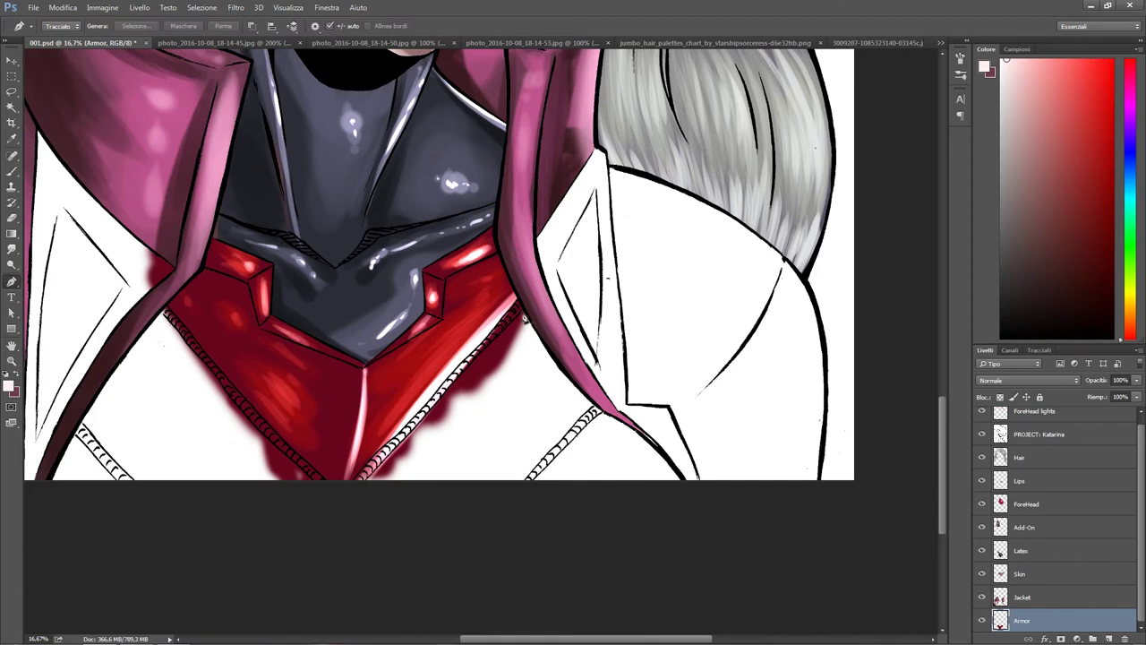
{"action": "scroll", "coordinate": [565, 283], "scroll_direction": "up", "scroll_amount": 5}
{"action": "key", "text": "alt+bracketright"}
{"action": "scroll", "coordinate": [409, 358], "scroll_direction": "down", "scroll_amount": 5}
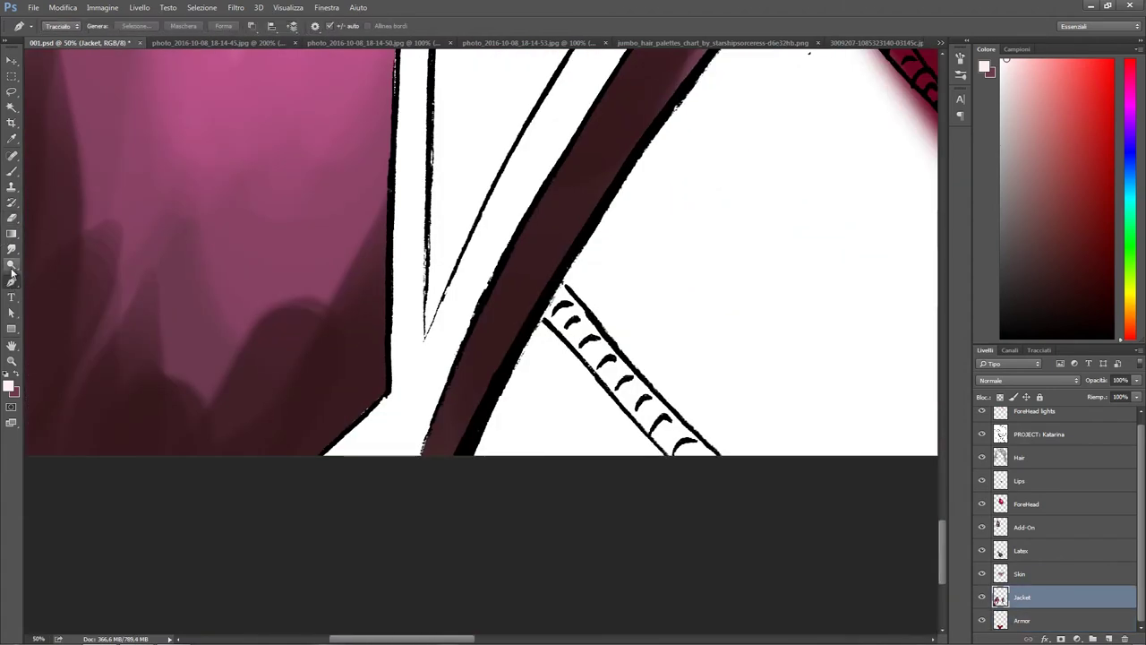
{"action": "scroll", "coordinate": [477, 320], "scroll_direction": "down", "scroll_amount": 3}
{"action": "key", "text": "ctrl+shift+h"}
{"action": "scroll", "coordinate": [499, 328], "scroll_direction": "down", "scroll_amount": 4}
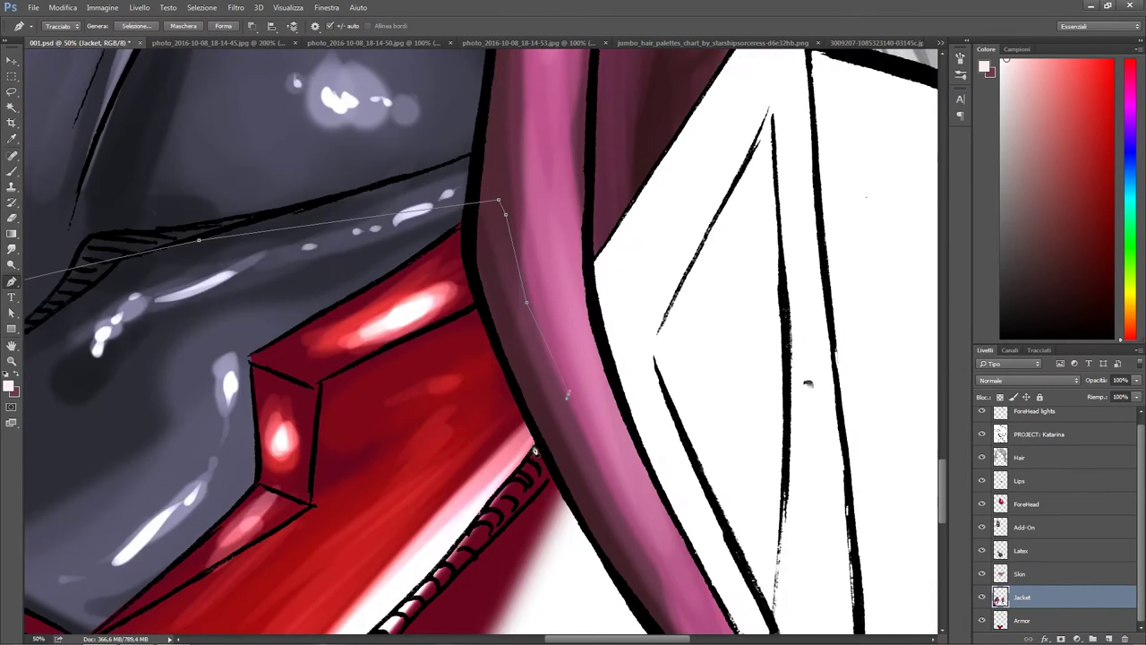
{"action": "scroll", "coordinate": [349, 479], "scroll_direction": "down", "scroll_amount": 4}
{"action": "scroll", "coordinate": [408, 394], "scroll_direction": "left", "scroll_amount": 3}
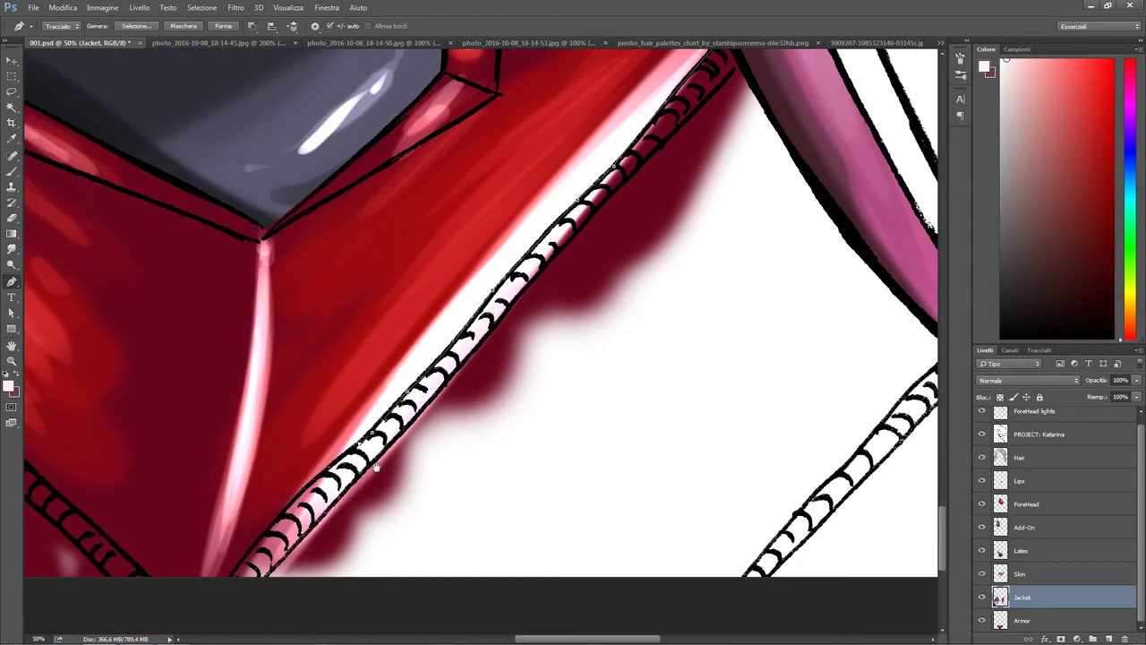
Step: Continue the path along the opposite stitched seam, convert it to a selection and clear the excess red on the Armor layer
{"action": "scroll", "coordinate": [376, 470], "scroll_direction": "down", "scroll_amount": 3}
{"action": "scroll", "coordinate": [392, 446], "scroll_direction": "left", "scroll_amount": 3}
{"action": "scroll", "coordinate": [305, 444], "scroll_direction": "up", "scroll_amount": 8}
{"action": "scroll", "coordinate": [304, 445], "scroll_direction": "left", "scroll_amount": 6}
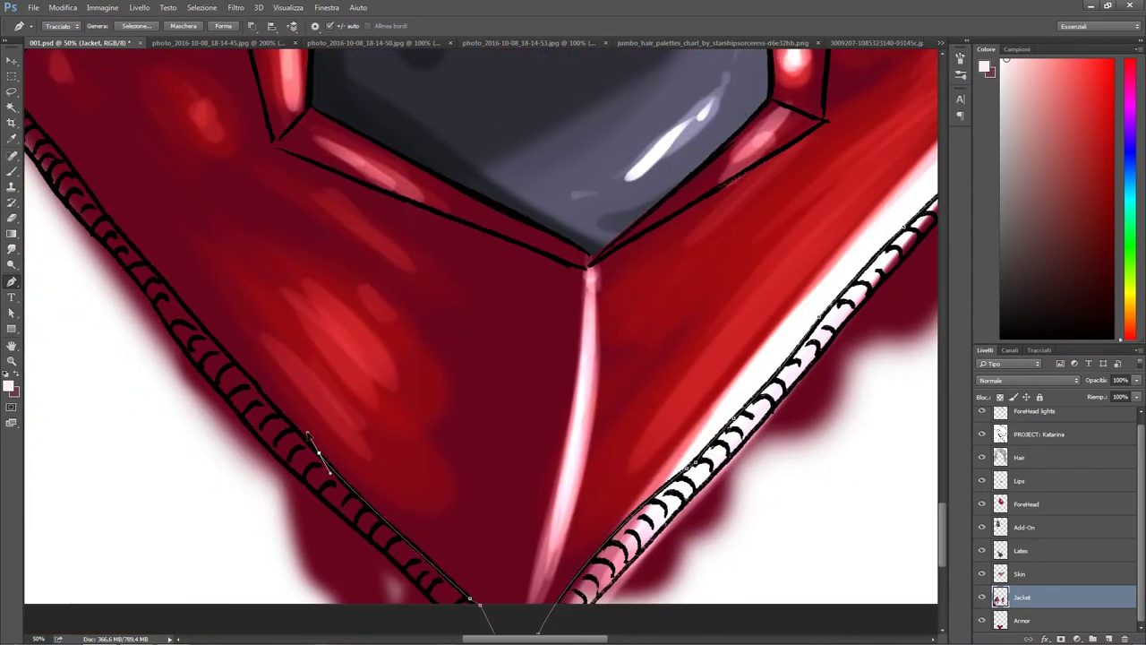
{"action": "scroll", "coordinate": [141, 257], "scroll_direction": "down", "scroll_amount": 5}
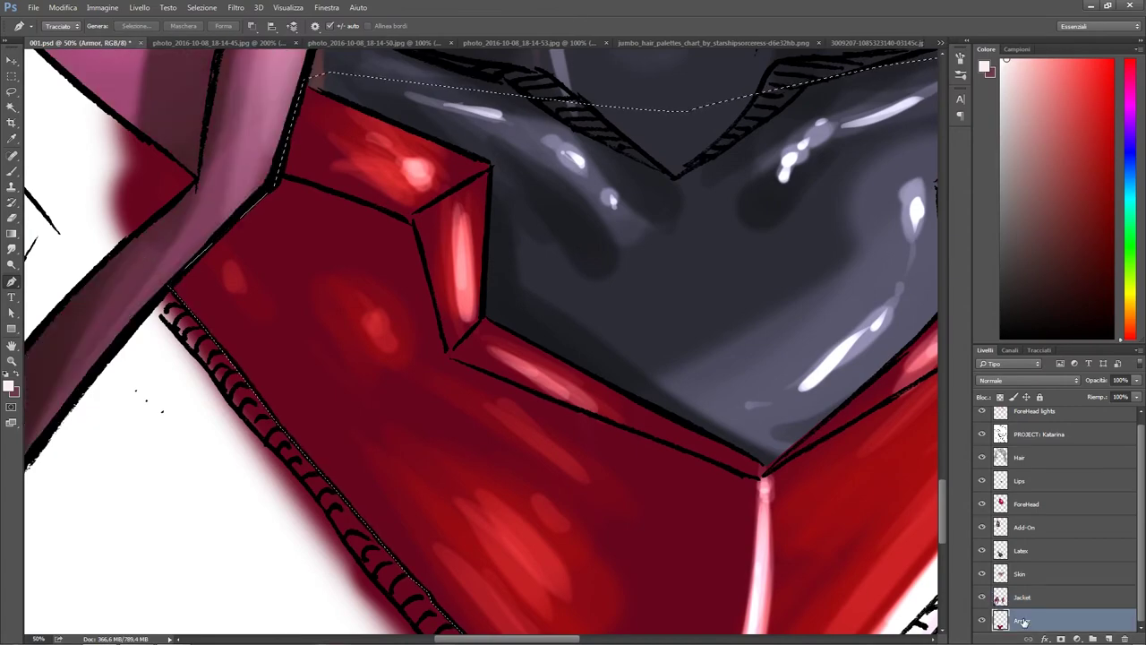
{"action": "key", "text": "alt+bracketleft"}
{"action": "scroll", "coordinate": [506, 285], "scroll_direction": "up", "scroll_amount": 5}
{"action": "scroll", "coordinate": [507, 285], "scroll_direction": "down", "scroll_amount": 2}
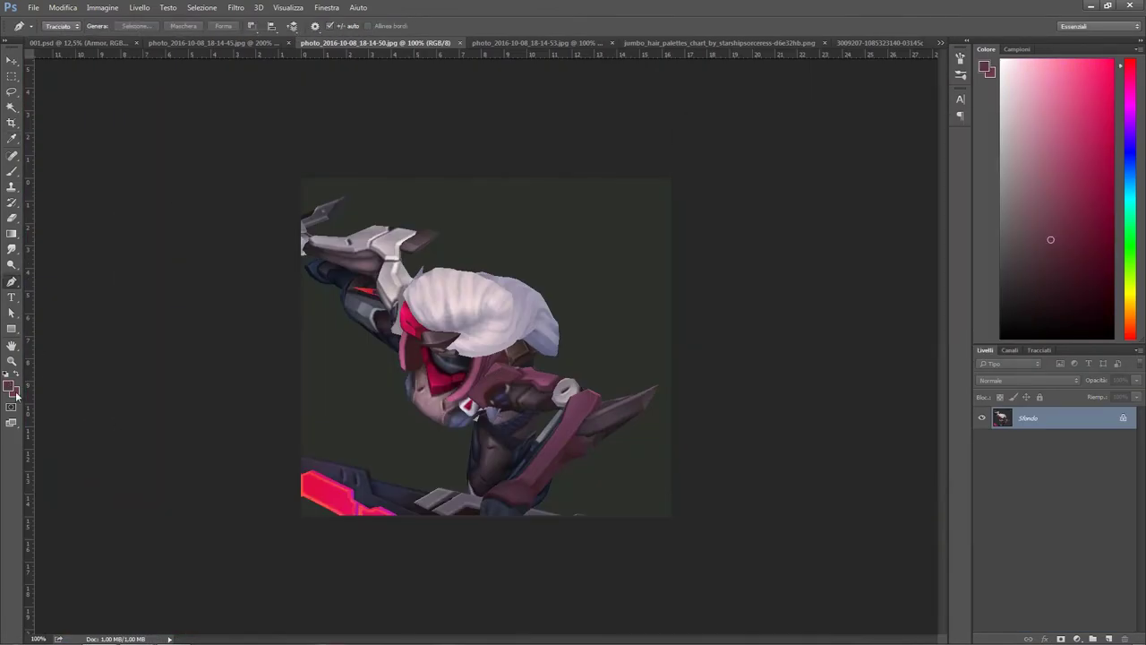
Step: Sample a plum from the second reference photo and paint the narrow strip outside the jacket in Normal mode with a 470 px brush
{"action": "left_click", "coordinate": [549, 374]}
{"action": "key", "text": "Return"}
{"action": "right_click", "coordinate": [263, 361]}
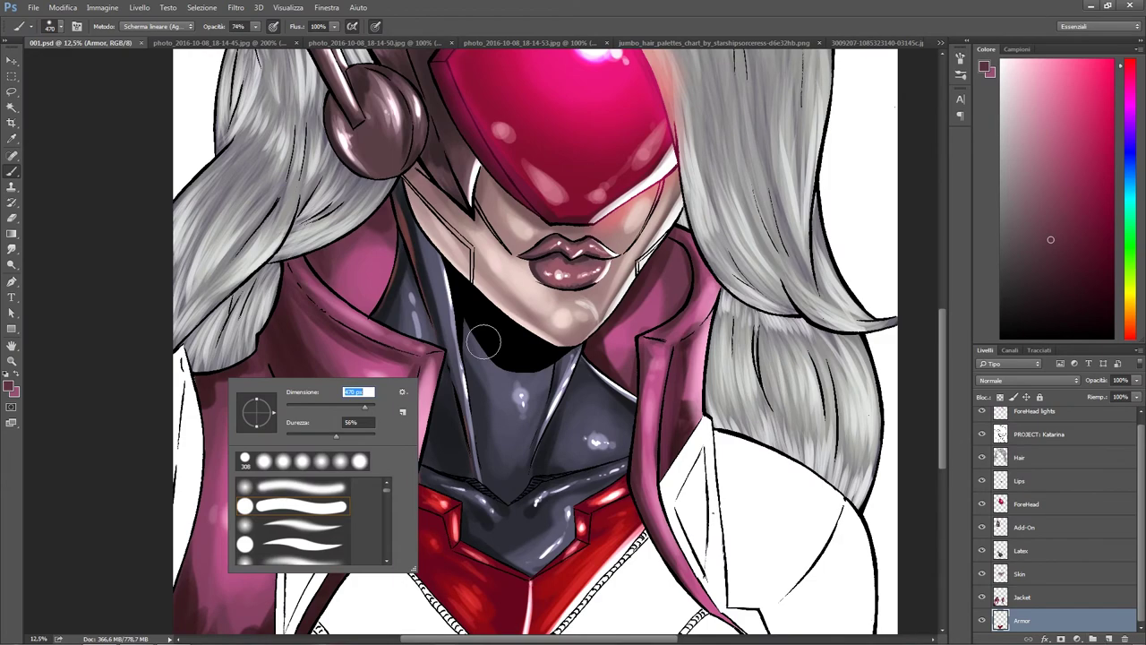
{"action": "key", "text": "Escape"}
{"action": "mouse_move", "coordinate": [189, 367]}
{"action": "left_mouse_down"}
{"action": "mouse_move", "coordinate": [184, 529]}
{"action": "mouse_move", "coordinate": [192, 460]}
{"action": "left_mouse_up"}
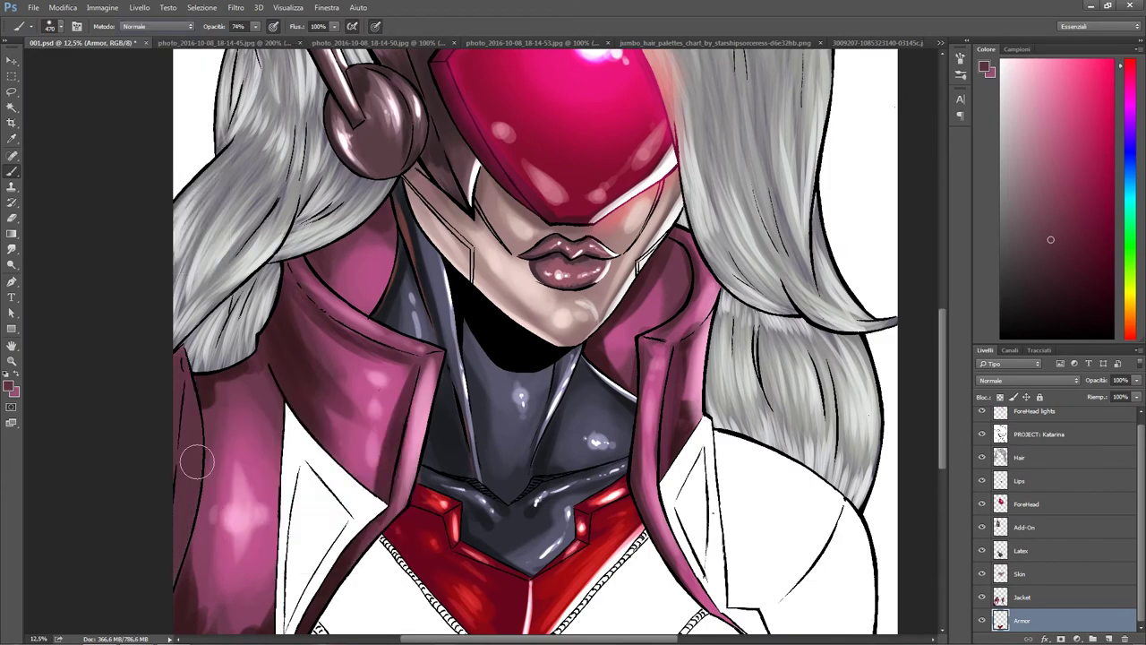
Step: Add near-white highlights to the plum strip with a 168 px brush in Linear Dodge (Add) mode and save the file
{"action": "right_click", "coordinate": [146, 373]}
{"action": "key", "text": "Escape"}
{"action": "right_click", "coordinate": [319, 367]}
{"action": "key", "text": "Escape"}
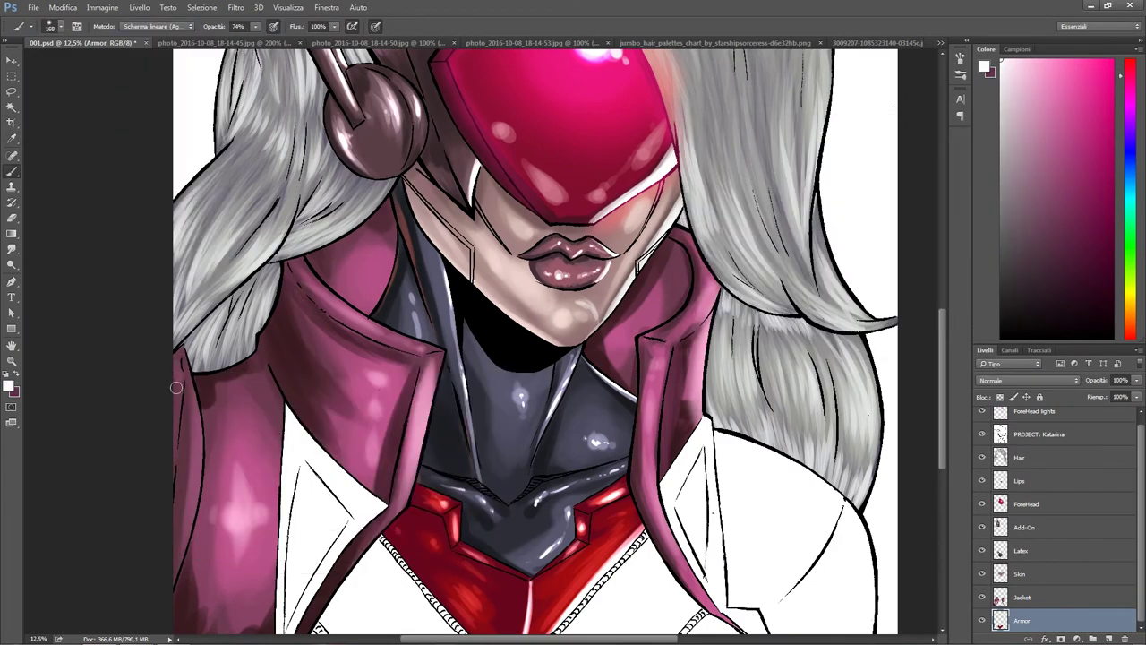
{"action": "left_click_drag", "start_coordinate": [195, 518], "coordinate": [16, 392]}
{"action": "key", "text": "ctrl+s"}
Step: Pick dark red #5d0303, set the brush to Normal at 100% opacity, and create a Jewels layer below Armor
{"action": "left_click", "coordinate": [9, 385]}
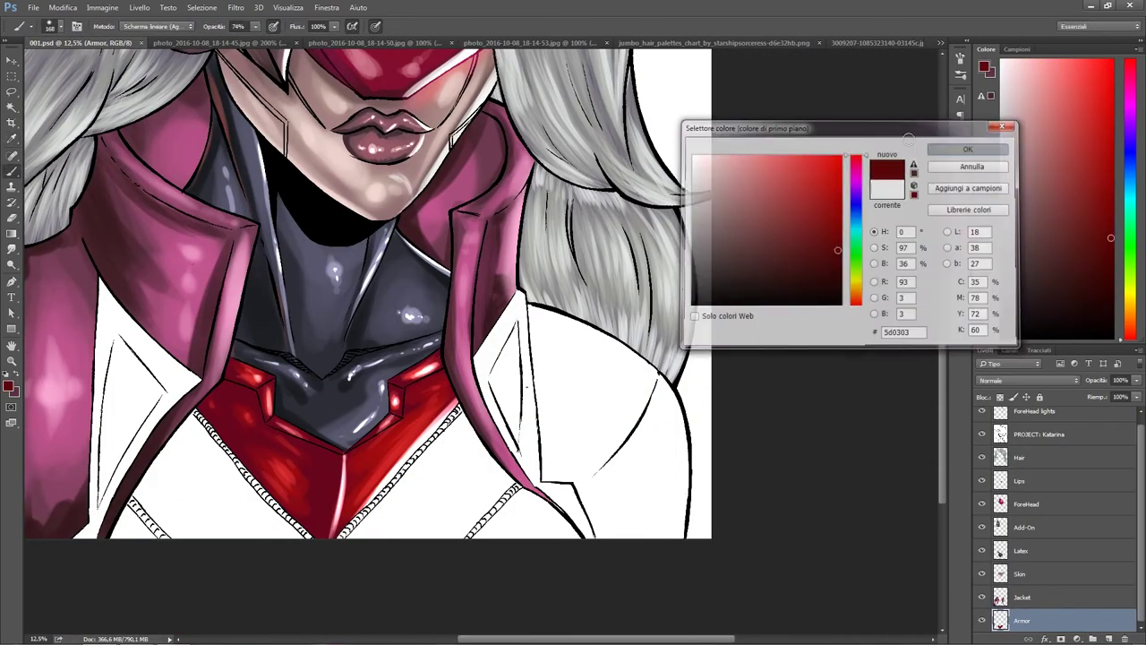
{"action": "key", "text": "Return"}
{"action": "right_click", "coordinate": [207, 368]}
{"action": "key", "text": "Escape"}
{"action": "key", "text": "shift+alt+n"}
{"action": "key", "text": "0"}
{"action": "key", "text": "ctrl+shift+alt+n"}
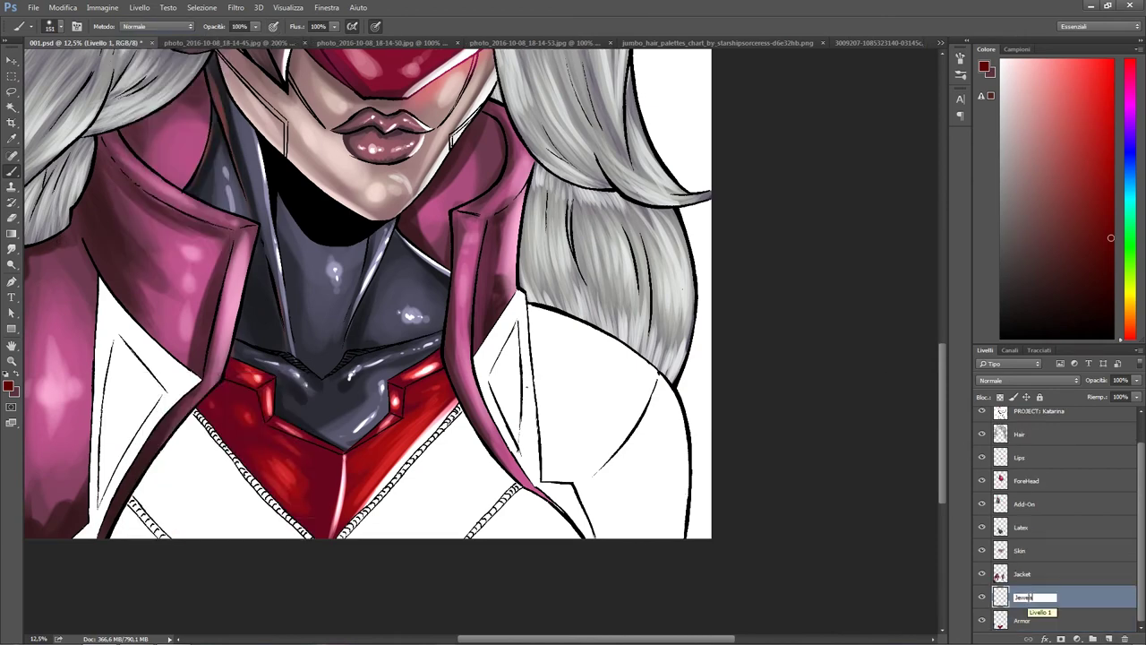
{"action": "key", "text": "Return"}
{"action": "key", "text": "ctrl+bracketleft"}
Step: Fill the two angular jewels beside the lapels with dark red using a 335 px brush
{"action": "right_click", "coordinate": [134, 363]}
{"action": "key", "text": "Escape"}
{"action": "left_click_drag", "start_coordinate": [118, 336], "coordinate": [124, 455]}
{"action": "left_click_drag", "start_coordinate": [494, 400], "coordinate": [518, 446]}
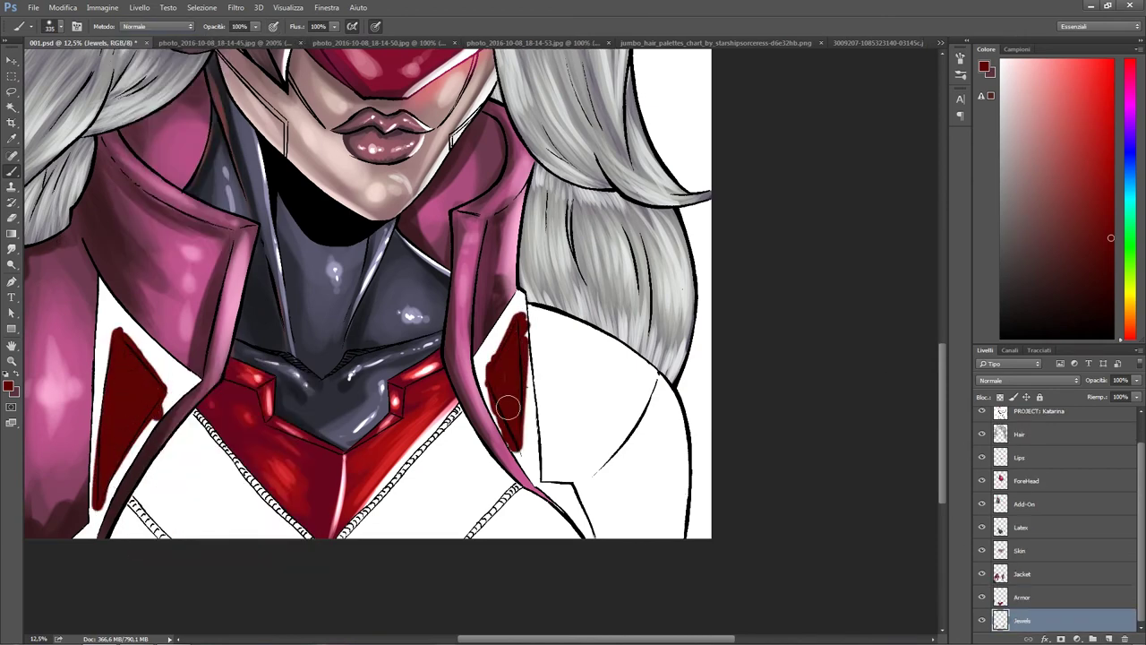
Step: Pick a bright red and brush it over the jewels' centres at 69% opacity with a 497 px brush
{"action": "left_click", "coordinate": [9, 387]}
{"action": "key", "text": "Return"}
{"action": "right_click", "coordinate": [210, 386]}
{"action": "left_click_drag", "start_coordinate": [342, 406], "coordinate": [376, 406]}
{"action": "key", "text": "Escape"}
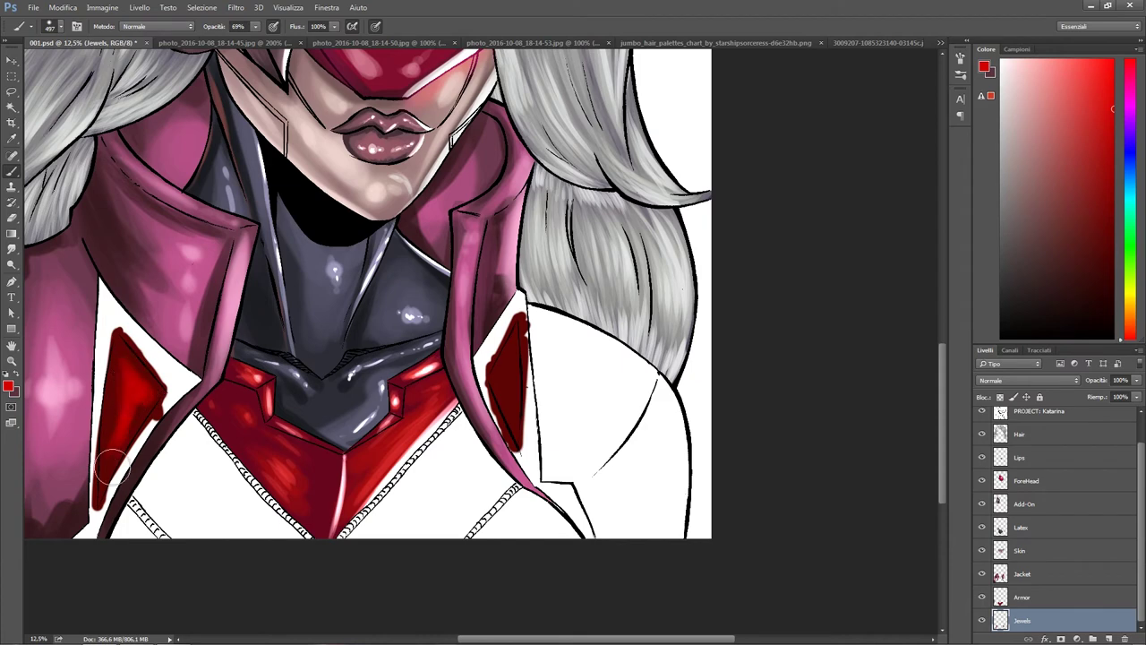
Step: Pick a light red and paint edge lines and facet reflections on both jewels with a 114 px brush
{"action": "left_click", "coordinate": [9, 387]}
{"action": "key", "text": "Return"}
{"action": "right_click", "coordinate": [498, 403]}
{"action": "key", "text": "Escape"}
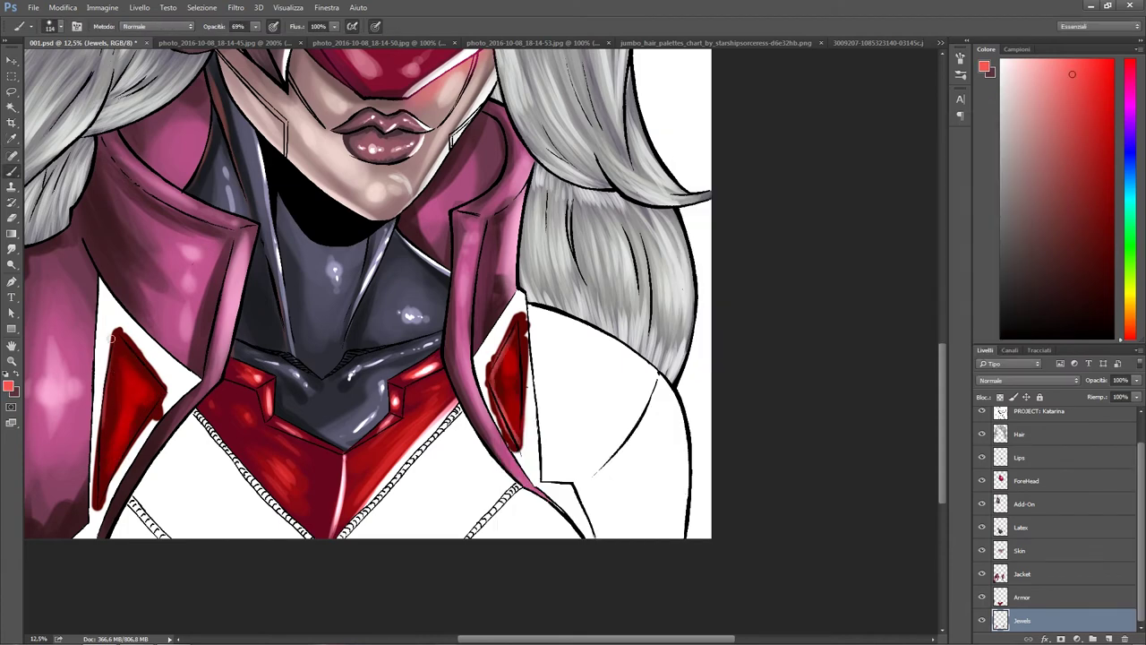
{"action": "left_click", "coordinate": [9, 387]}
{"action": "key", "text": "Return"}
{"action": "left_click_drag", "start_coordinate": [509, 357], "coordinate": [514, 369]}
{"action": "left_click_drag", "start_coordinate": [125, 412], "coordinate": [133, 443]}
Step: Pick a pale pink and add small bright glints to the jewels' facets
{"action": "left_click", "coordinate": [9, 387]}
{"action": "left_click", "coordinate": [712, 159]}
{"action": "key", "text": "Return"}
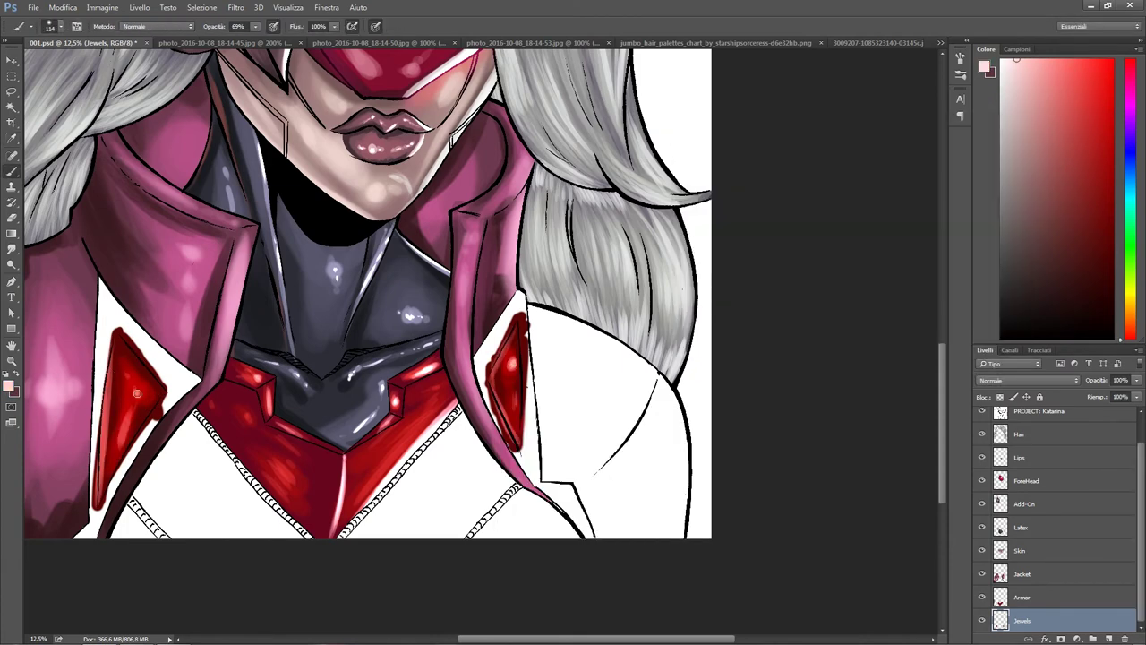
Step: Add a layer named Jewels light directly above the PROJECT: Katarina line art
{"action": "scroll", "coordinate": [1057, 502], "scroll_direction": "up", "scroll_amount": 2}
{"action": "double_click", "coordinate": [1030, 442]}
{"action": "type", "text": "Jewels light"}
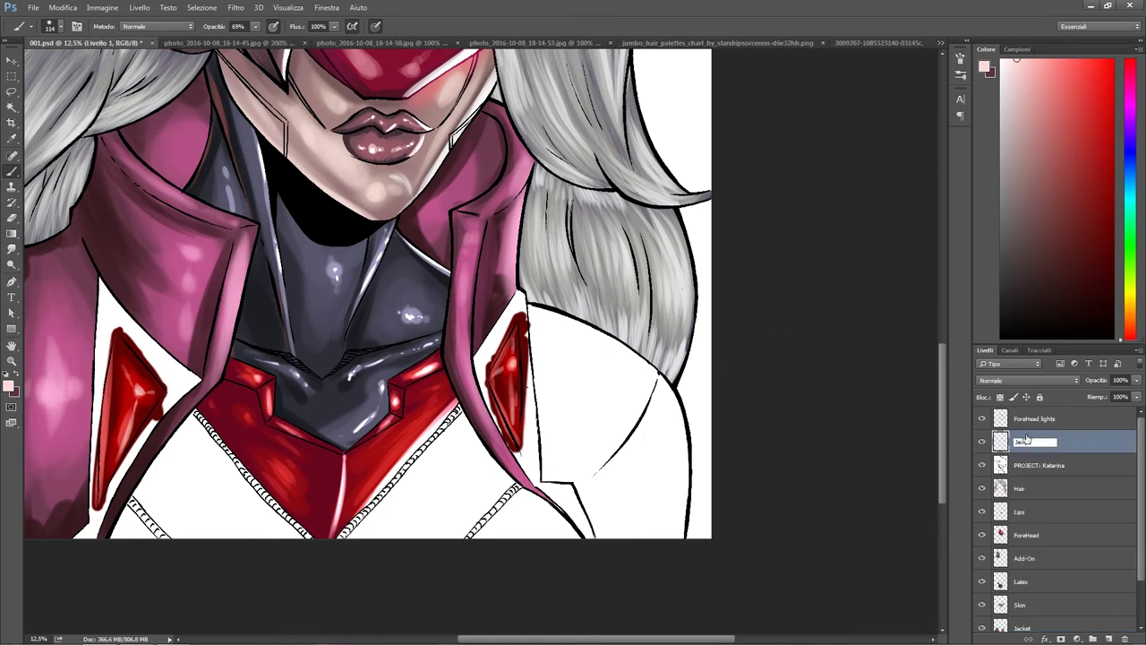
{"action": "key", "text": "Return"}
Step: Brush a deep red glow over both jewels with a 241 px brush at 69% opacity and soften it with a filter
{"action": "left_click", "coordinate": [9, 387]}
{"action": "key", "text": "Return"}
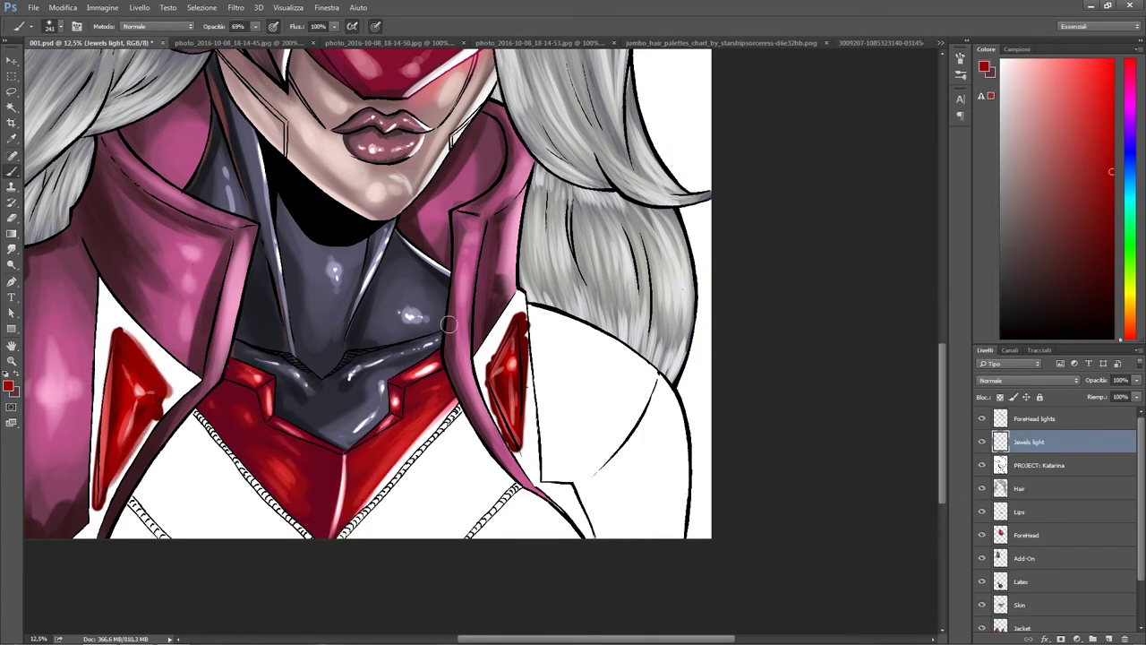
{"action": "left_click", "coordinate": [236, 8]}
{"action": "left_click", "coordinate": [443, 220]}
{"action": "key", "text": "Return"}
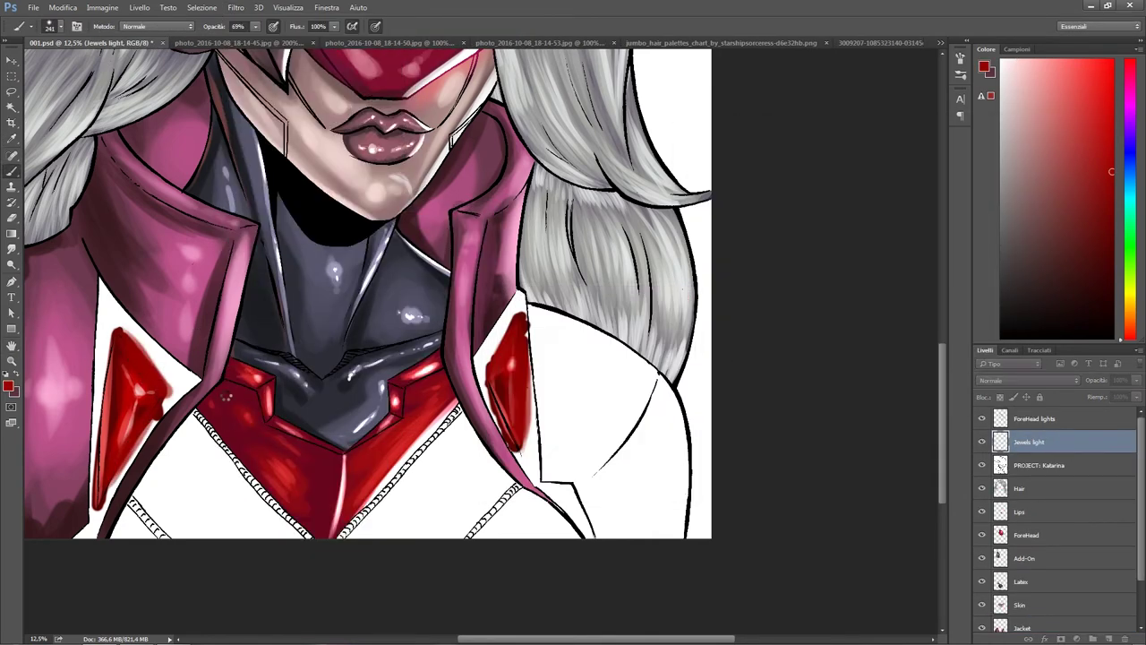
Step: Set the Jewels light layer to Scolora and clear the glow outside both jewels using traced pen outlines
{"action": "left_click", "coordinate": [1026, 380]}
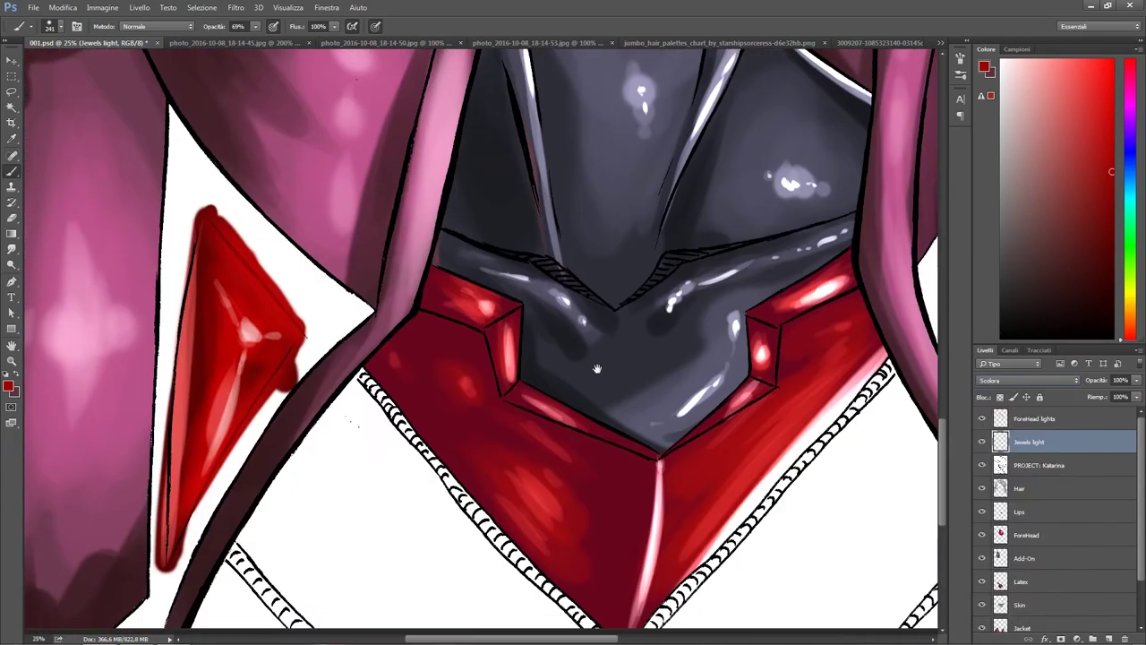
{"action": "key", "text": "p"}
{"action": "left_click", "coordinate": [169, 568]}
{"action": "scroll", "coordinate": [178, 480], "scroll_direction": "down", "scroll_amount": 2}
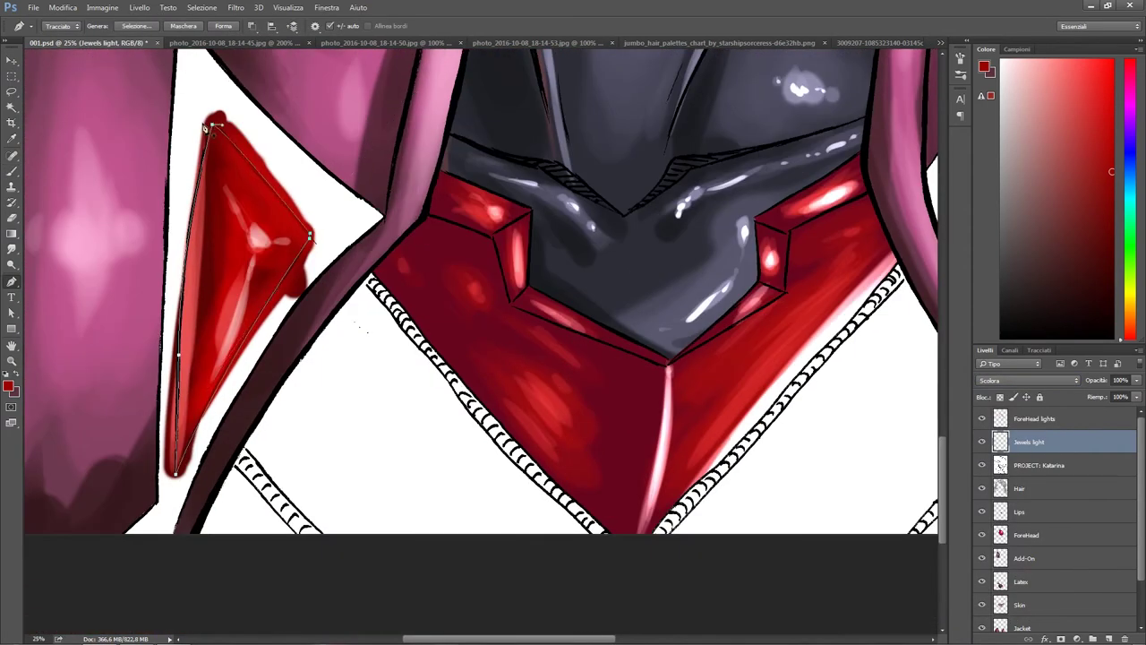
{"action": "scroll", "coordinate": [205, 128], "scroll_direction": "right", "scroll_amount": 5}
{"action": "scroll", "coordinate": [567, 259], "scroll_direction": "up", "scroll_amount": 3}
{"action": "key", "text": "ctrl+Return"}
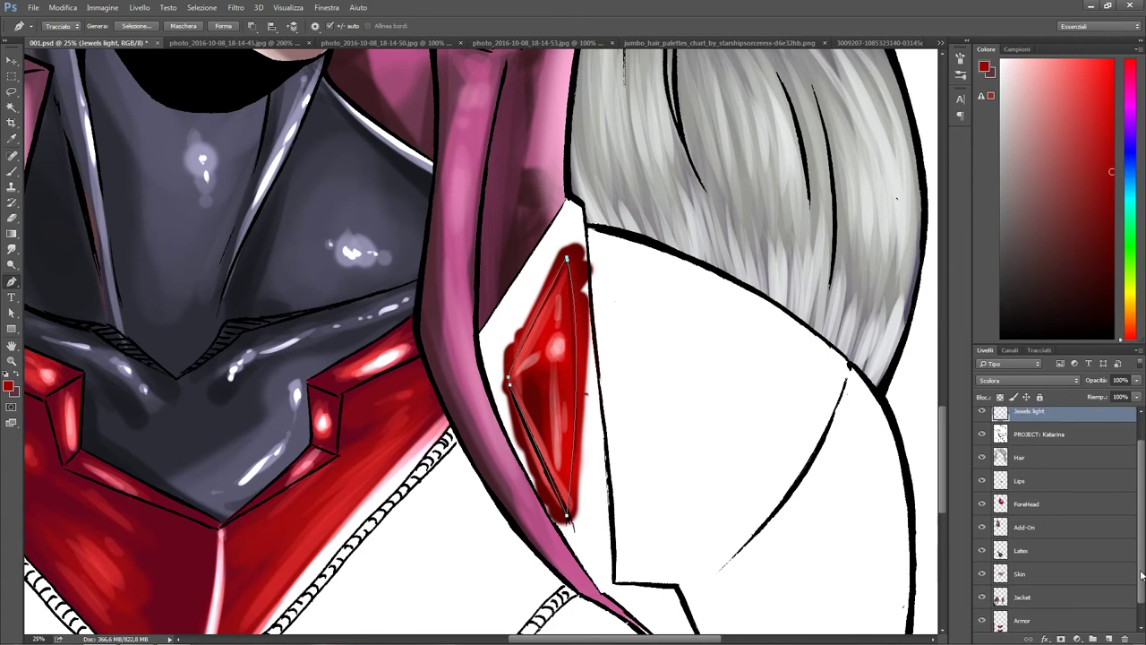
{"action": "key", "text": "ctrl+minus"}
{"action": "key", "text": "ctrl+minus"}
Step: Try other blend modes such as Differenza and Scherma lineare on the Jewels light layer and return it to Scolora
{"action": "left_click", "coordinate": [1028, 380]}
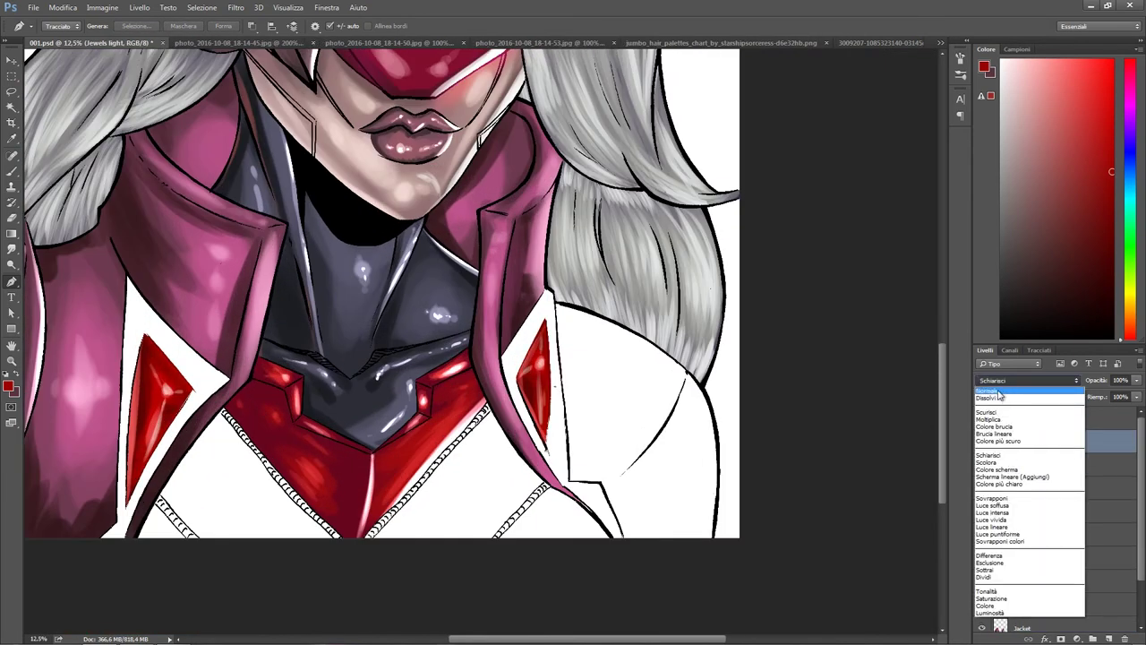
{"action": "left_click", "coordinate": [1001, 542]}
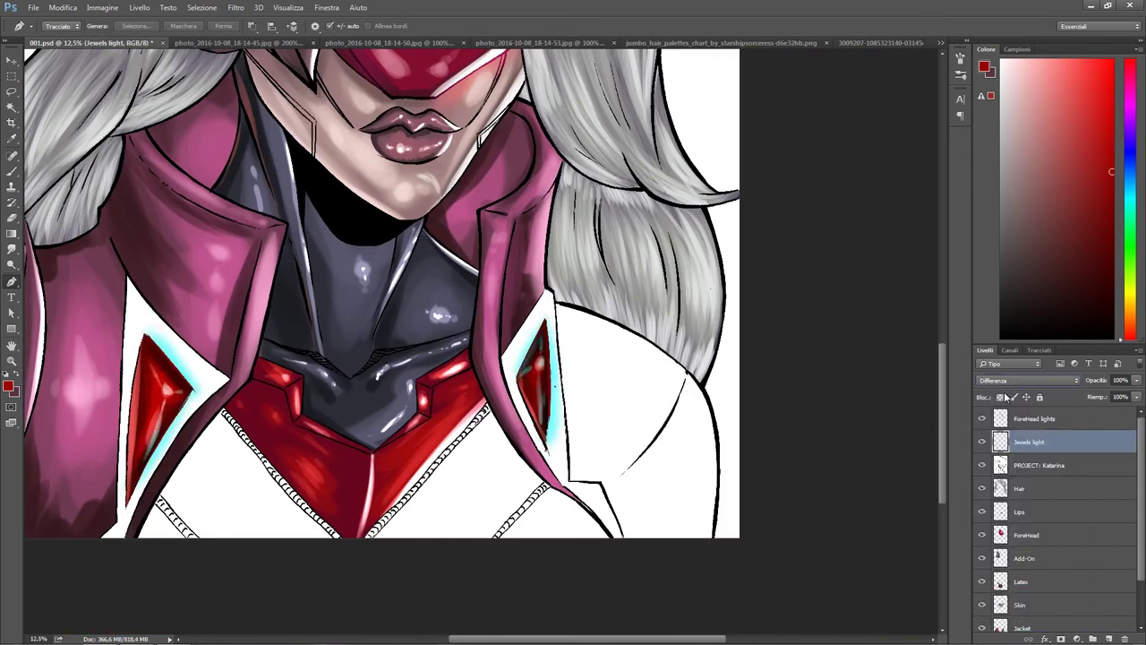
{"action": "left_click", "coordinate": [1028, 380]}
{"action": "left_click", "coordinate": [994, 426]}
{"action": "left_click", "coordinate": [1028, 380]}
{"action": "left_click", "coordinate": [1012, 477]}
{"action": "left_click", "coordinate": [1028, 380]}
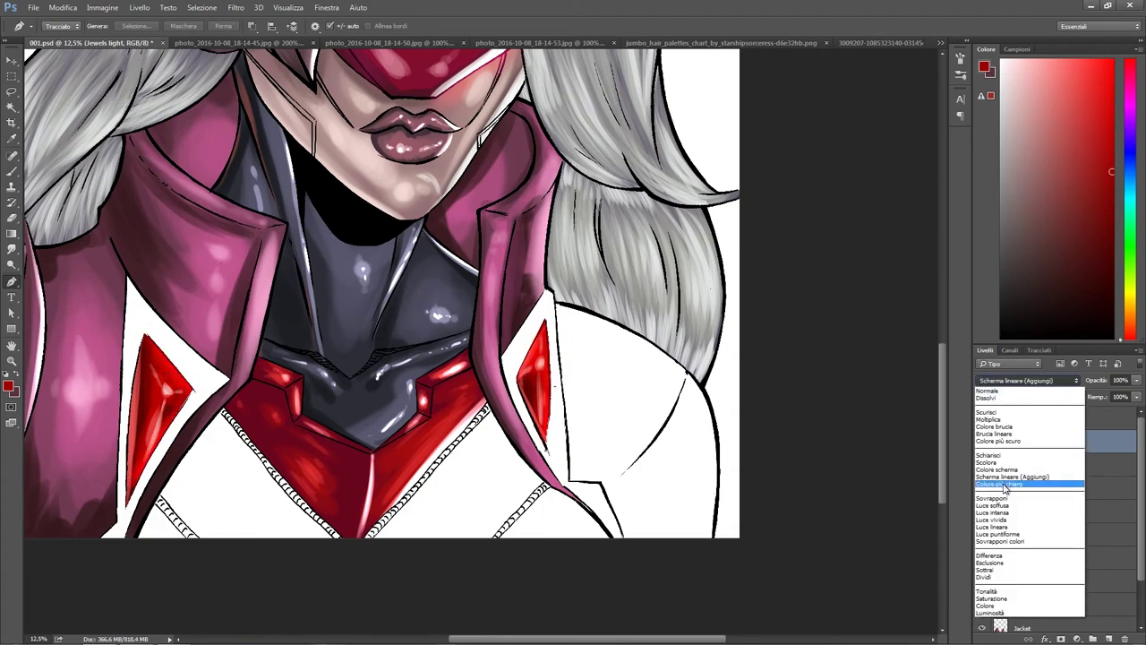
{"action": "left_click", "coordinate": [1012, 488]}
{"action": "left_click", "coordinate": [1028, 380]}
{"action": "left_click", "coordinate": [1012, 453]}
Step: Sample a dark grey from the reference image for a 100% opacity brush and add a bottom layer named Armor 2
{"action": "key", "text": "ctrl+Tab"}
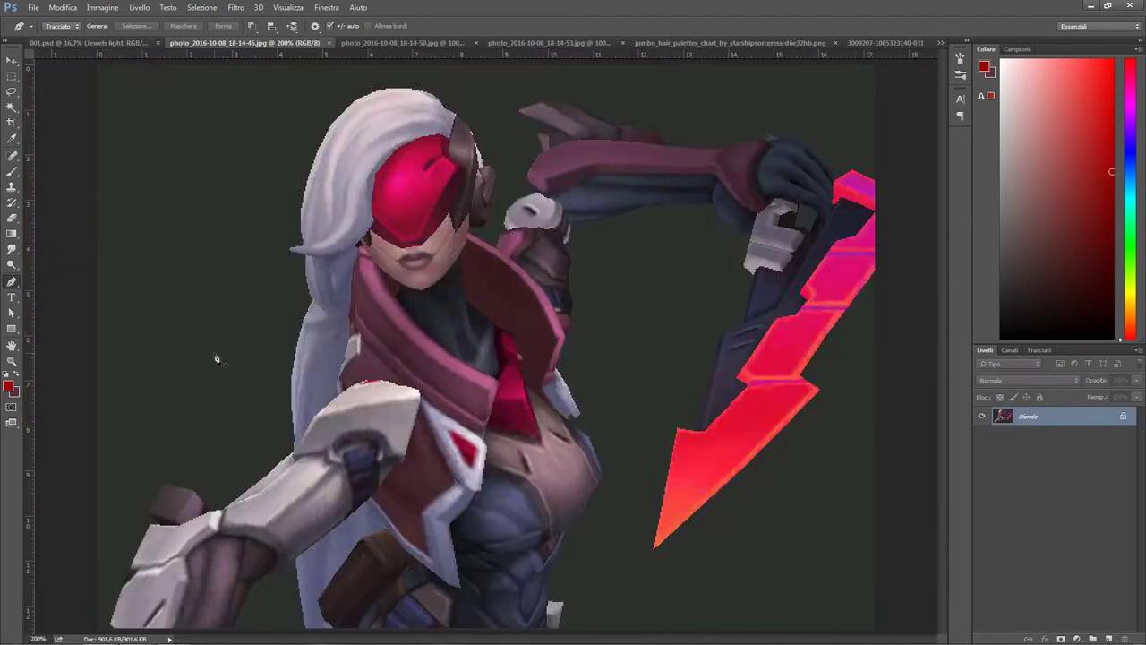
{"action": "left_click", "coordinate": [8, 386]}
{"action": "left_click", "coordinate": [973, 146]}
{"action": "left_click", "coordinate": [85, 42]}
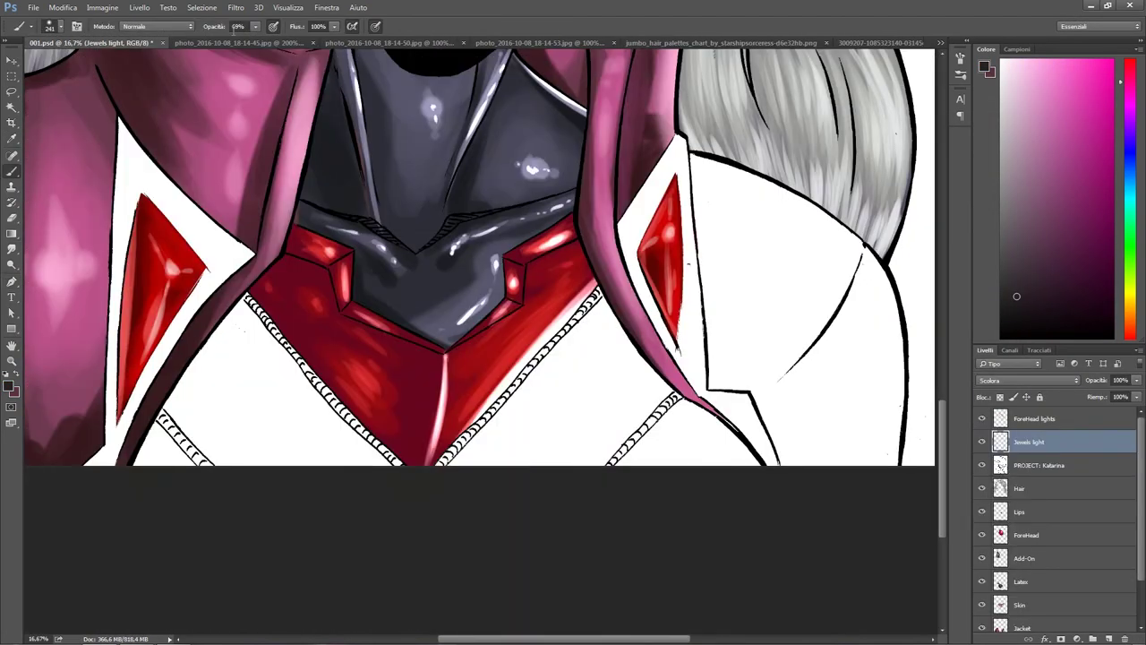
{"action": "type", "text": "100"}
{"action": "scroll", "coordinate": [1057, 537], "scroll_direction": "down", "scroll_amount": 3}
{"action": "double_click", "coordinate": [1028, 620]}
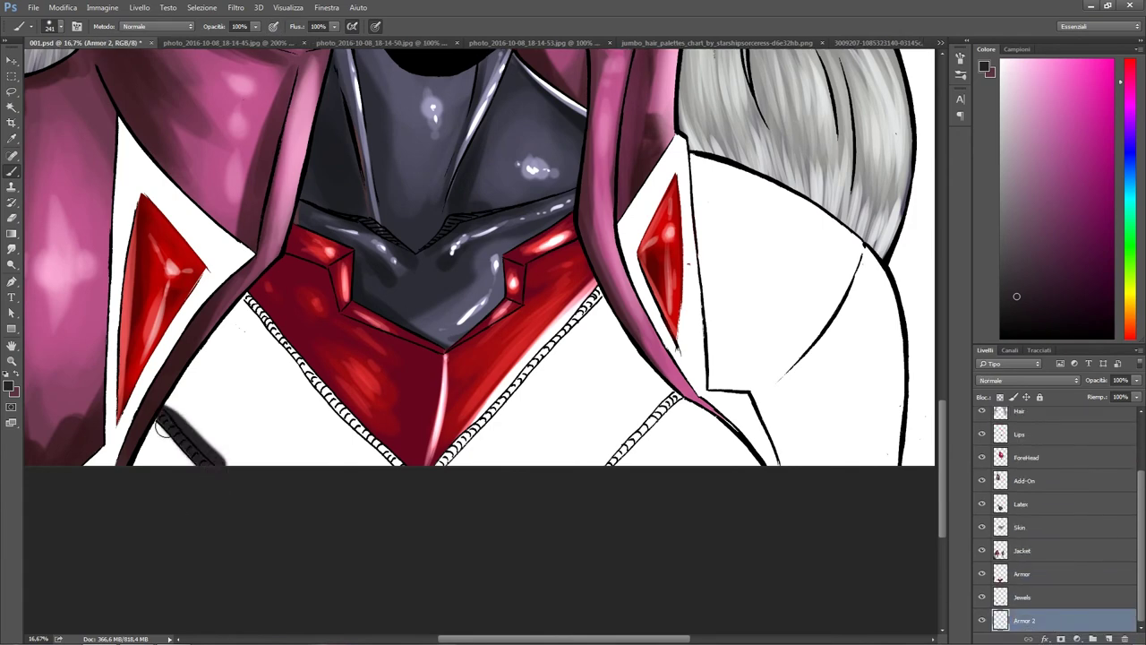
Step: Paint a dark grey base over the corded trims along the red chest armor and beside the jacket
{"action": "left_click_drag", "start_coordinate": [260, 309], "coordinate": [394, 461]}
{"action": "left_click_drag", "start_coordinate": [591, 296], "coordinate": [519, 394]}
{"action": "left_click_drag", "start_coordinate": [448, 448], "coordinate": [663, 403]}
{"action": "key", "text": "ctrl+plus"}
{"action": "key", "text": "ctrl+plus"}
{"action": "key", "text": "j"}
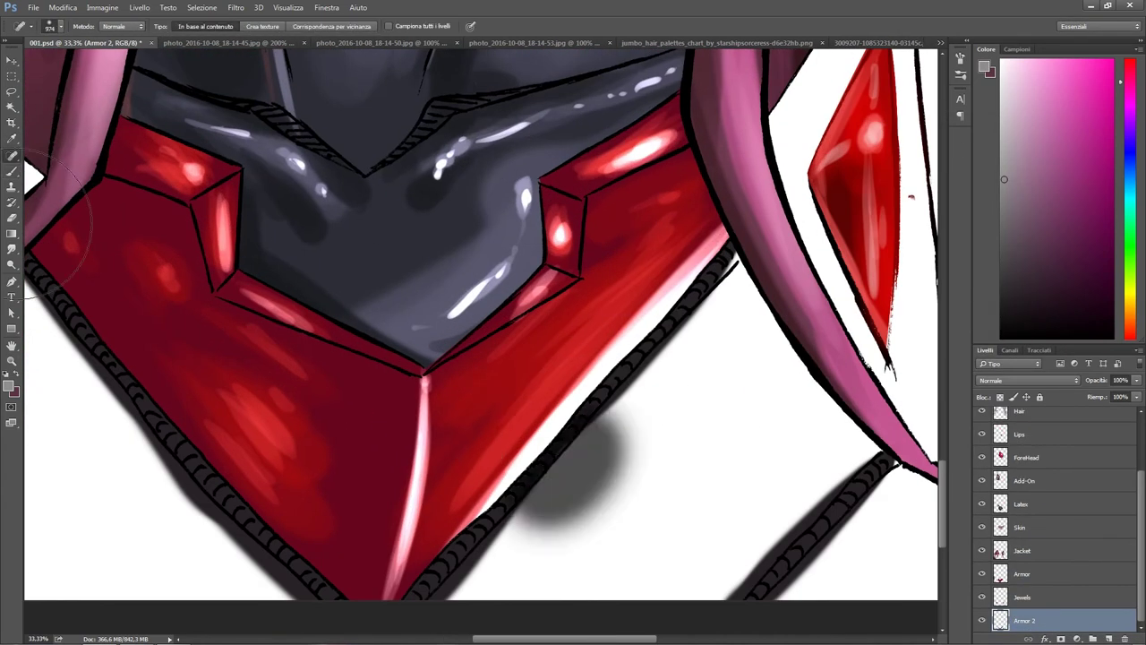
{"action": "left_click_drag", "start_coordinate": [519, 502], "coordinate": [627, 421]}
{"action": "mouse_move", "coordinate": [93, 334]}
{"action": "left_mouse_down"}
{"action": "mouse_move", "coordinate": [227, 272]}
{"action": "mouse_move", "coordinate": [340, 308]}
{"action": "left_mouse_up"}
Step: Dab light grey highlights on each segment of the corded trims with a 40 px brush at 70% opacity
{"action": "key", "text": "b"}
{"action": "right_click", "coordinate": [340, 307]}
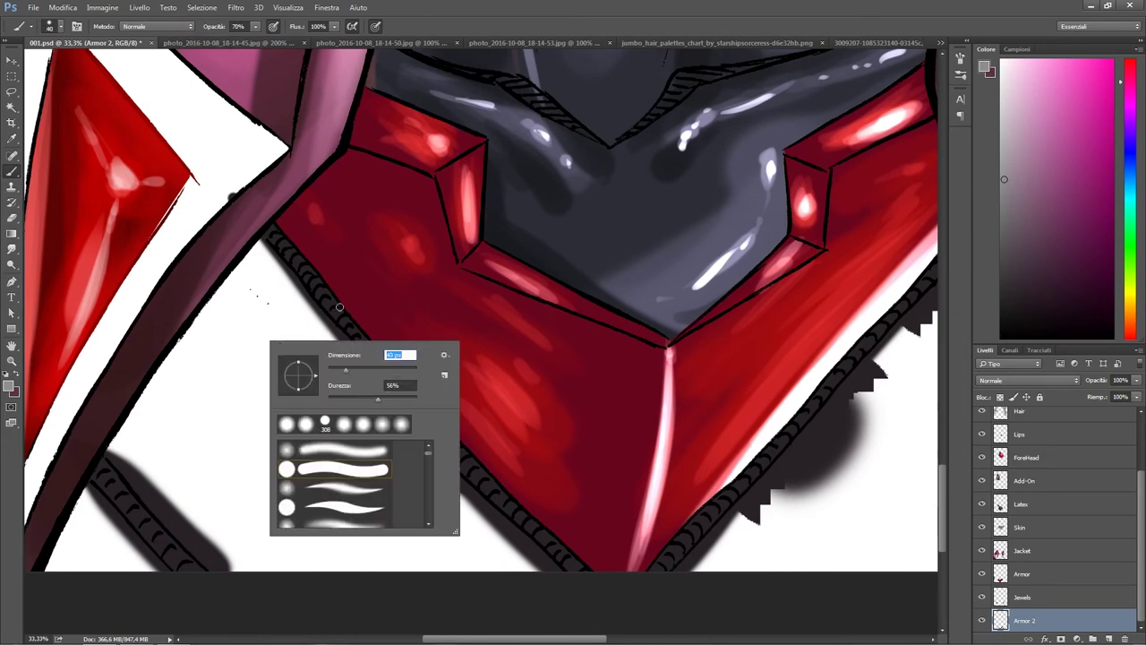
{"action": "key", "text": "Escape"}
{"action": "scroll", "coordinate": [415, 409], "scroll_direction": "up", "scroll_amount": 2}
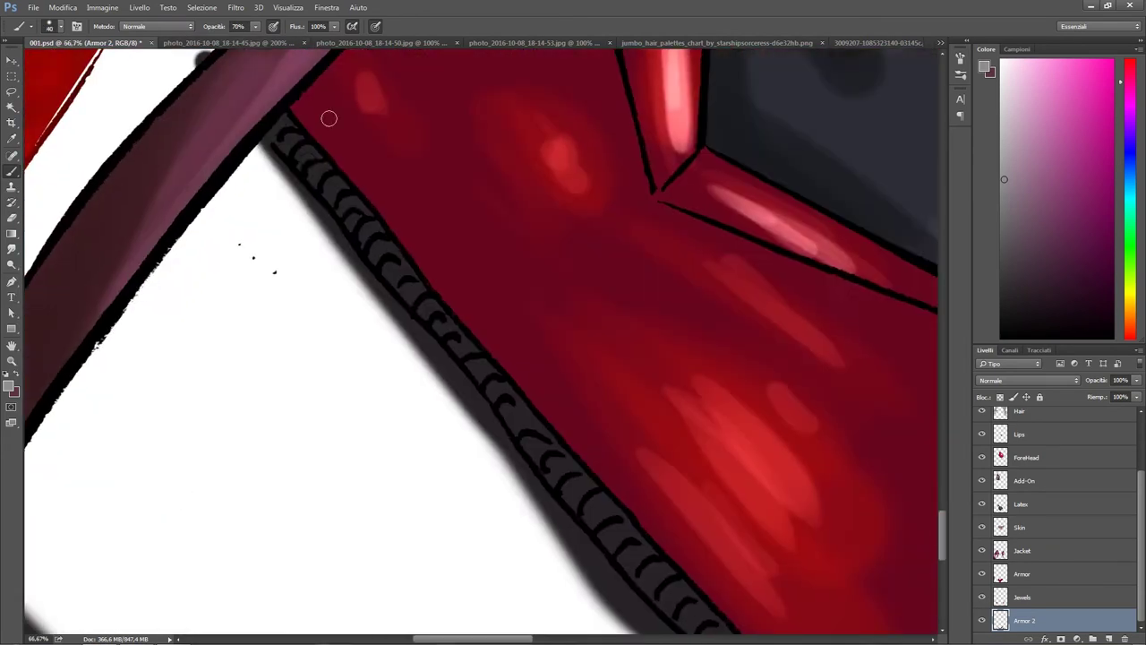
{"action": "left_click_drag", "start_coordinate": [480, 370], "coordinate": [448, 235]}
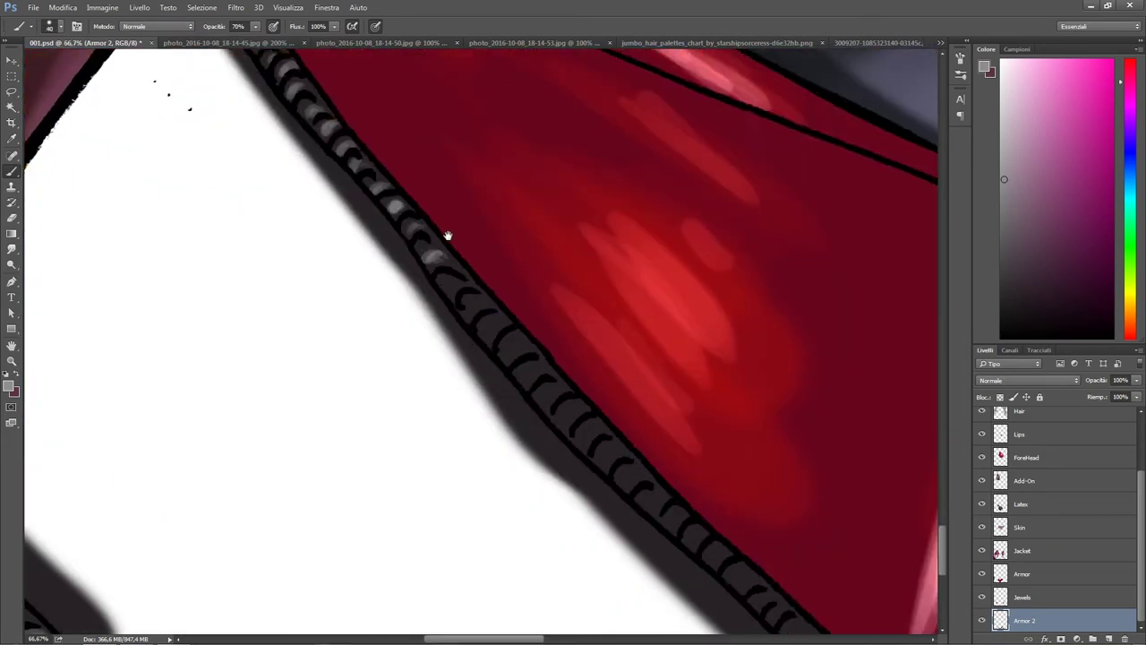
{"action": "left_click_drag", "start_coordinate": [507, 346], "coordinate": [334, 210]}
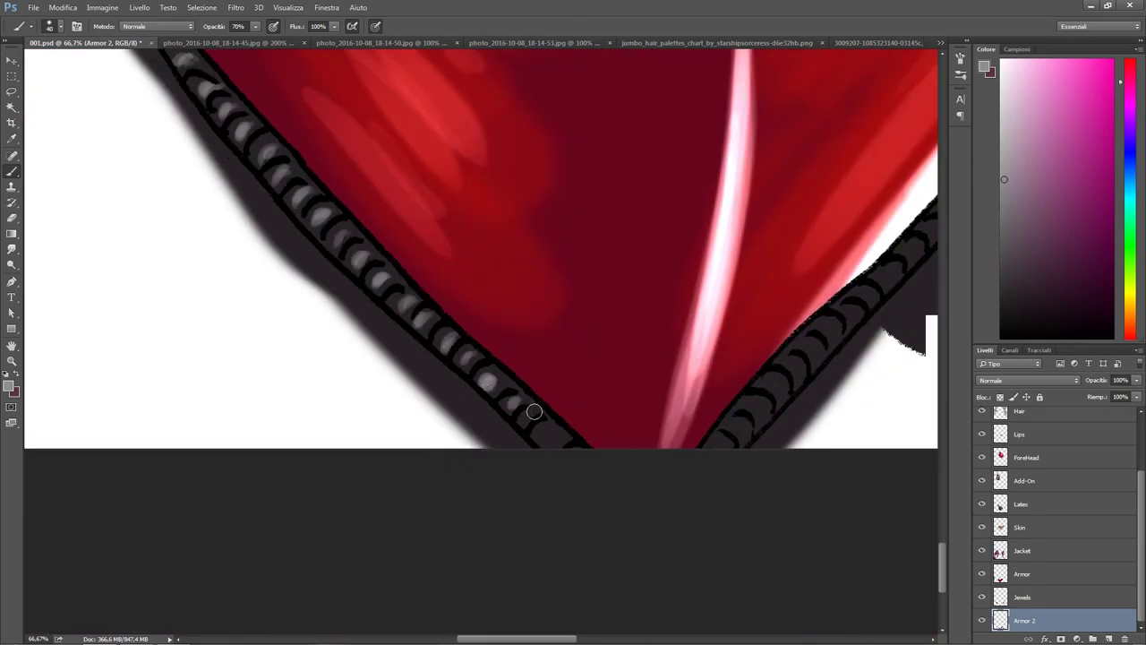
{"action": "left_click_drag", "start_coordinate": [534, 411], "coordinate": [387, 430]}
{"action": "left_click_drag", "start_coordinate": [470, 327], "coordinate": [354, 370]}
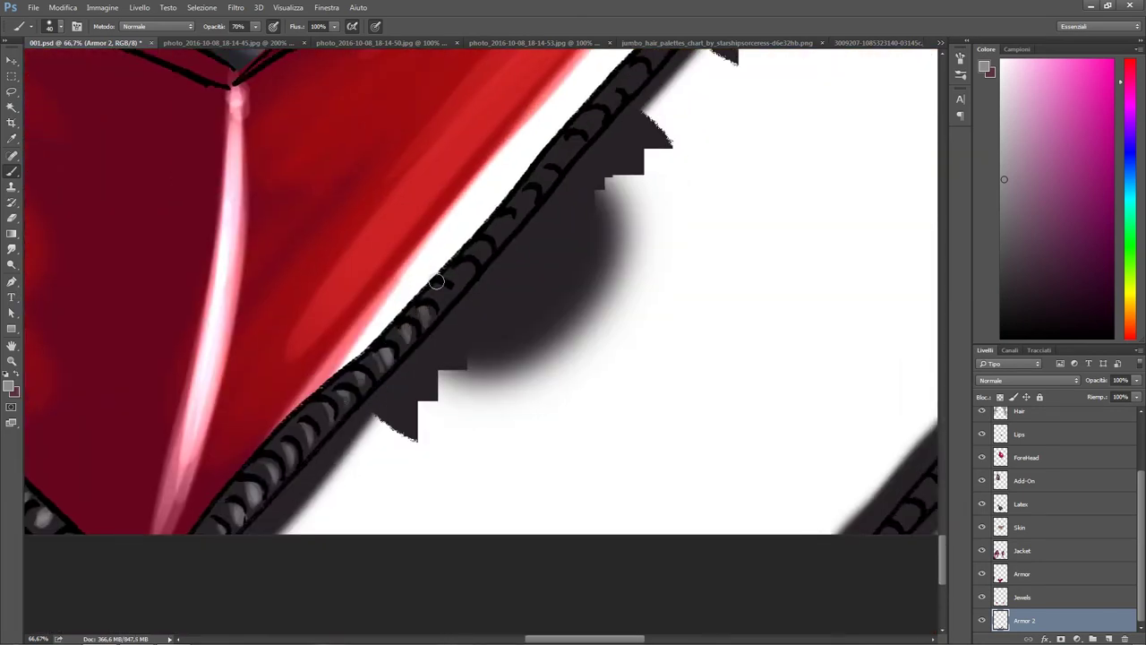
{"action": "left_click_drag", "start_coordinate": [436, 282], "coordinate": [332, 460]}
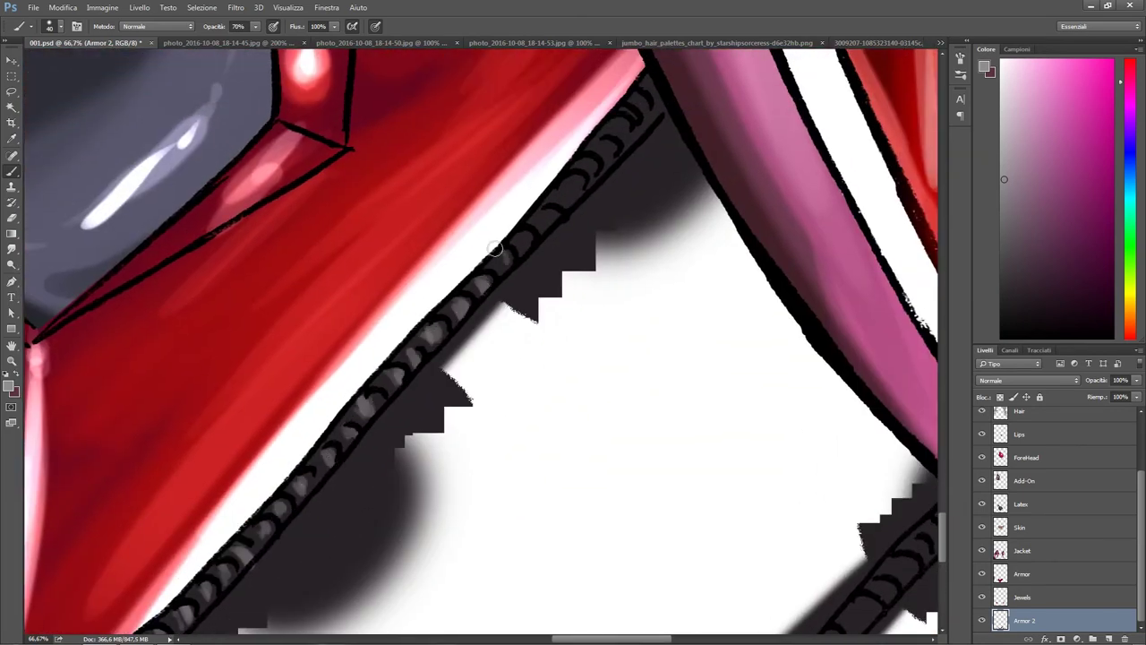
{"action": "key", "text": "ctrl+minus"}
{"action": "key", "text": "ctrl+minus"}
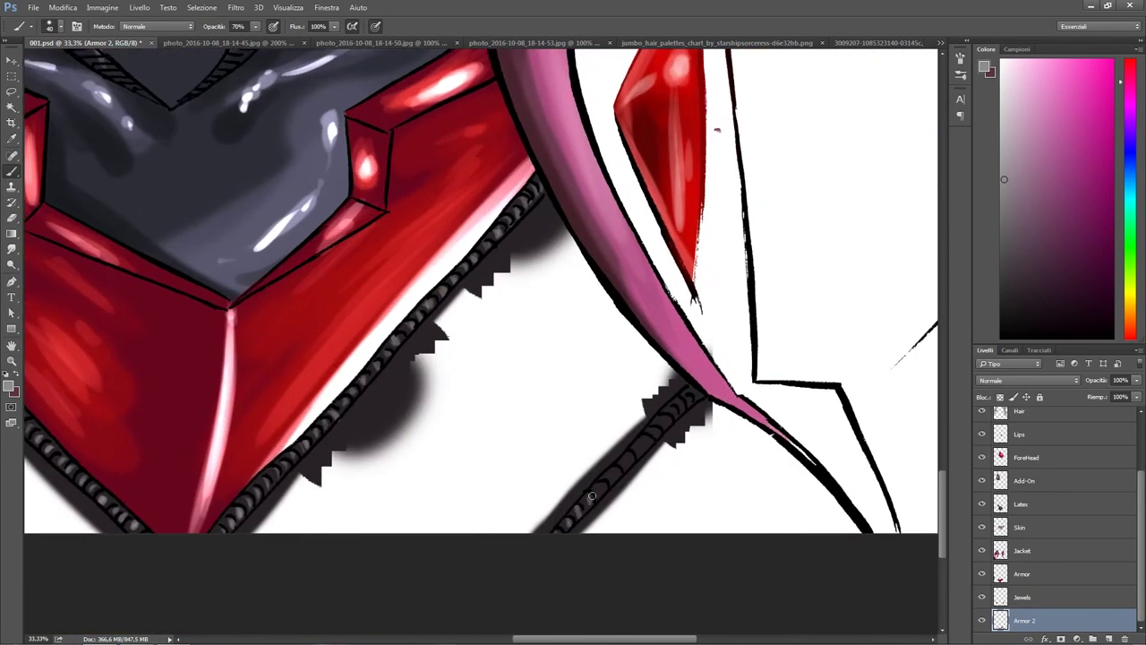
Step: Sample a dark blue from the reference image and trace a pen path along the outer edge of the V-shaped trim
{"action": "left_click", "coordinate": [229, 42]}
{"action": "left_click", "coordinate": [85, 43]}
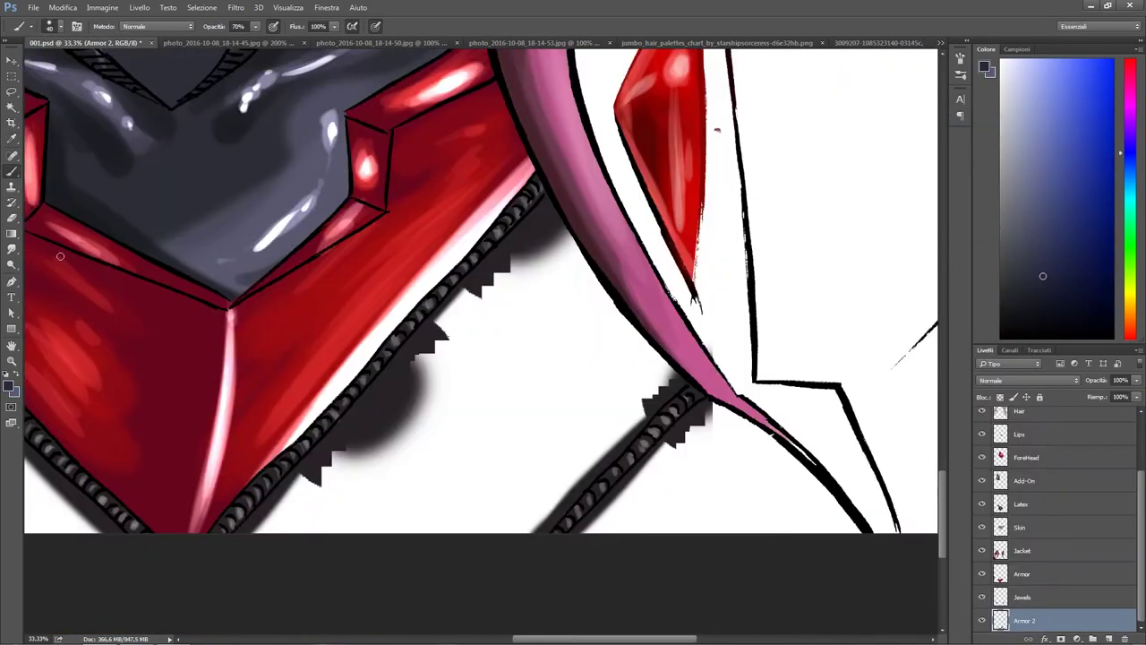
{"action": "left_click", "coordinate": [12, 281]}
{"action": "scroll", "coordinate": [266, 579], "scroll_direction": "down", "scroll_amount": 5}
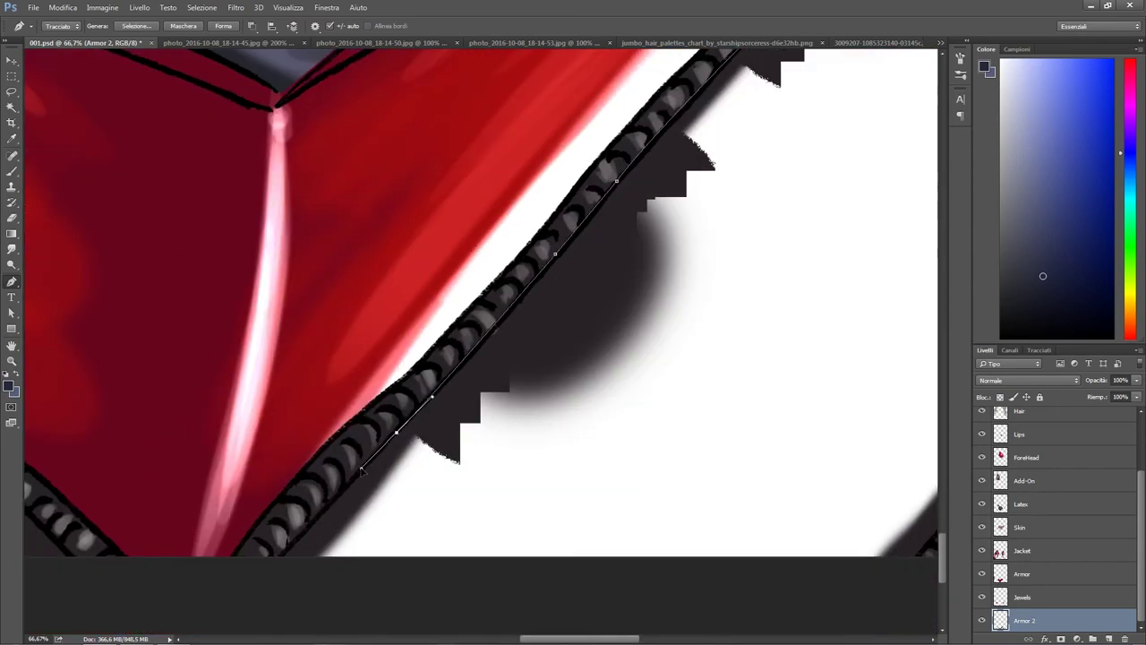
{"action": "key", "text": "ctrl+plus"}
{"action": "key", "text": "ctrl+minus"}
{"action": "scroll", "coordinate": [265, 538], "scroll_direction": "up", "scroll_amount": 6}
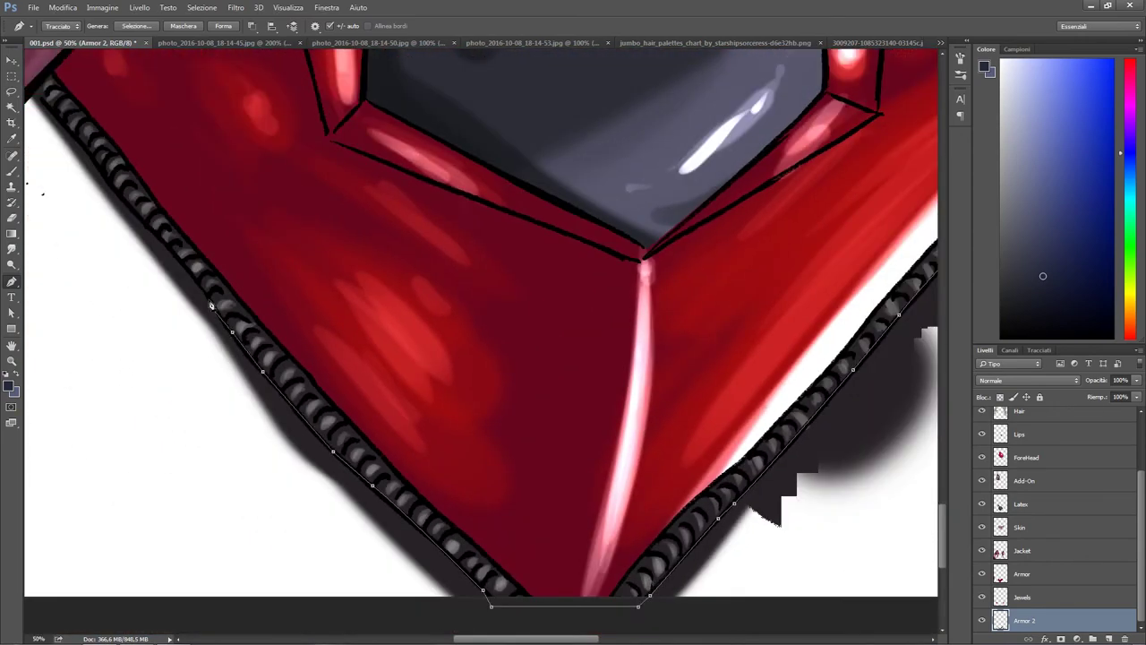
{"action": "scroll", "coordinate": [483, 345], "scroll_direction": "up", "scroll_amount": 3}
{"action": "scroll", "coordinate": [484, 345], "scroll_direction": "down", "scroll_amount": 3}
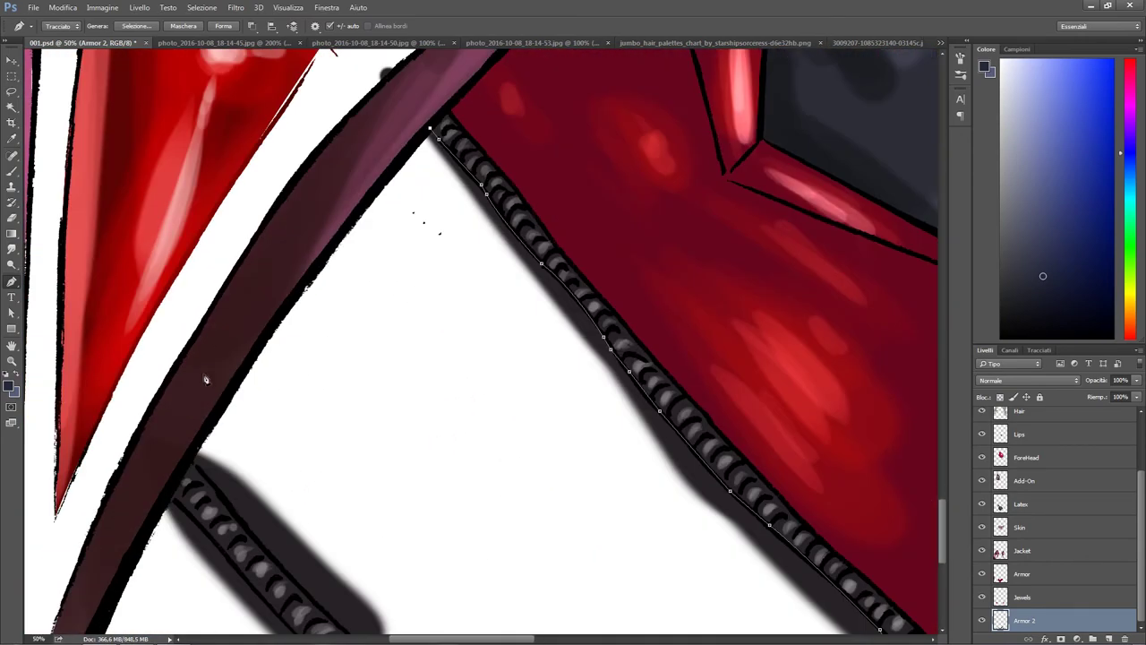
Step: Extend the pen path around the two short side trims, close it and clear the dark overflow outside the trims
{"action": "scroll", "coordinate": [484, 345], "scroll_direction": "up", "scroll_amount": 3}
{"action": "key", "text": "ctrl+minus"}
{"action": "key", "text": "ctrl+plus"}
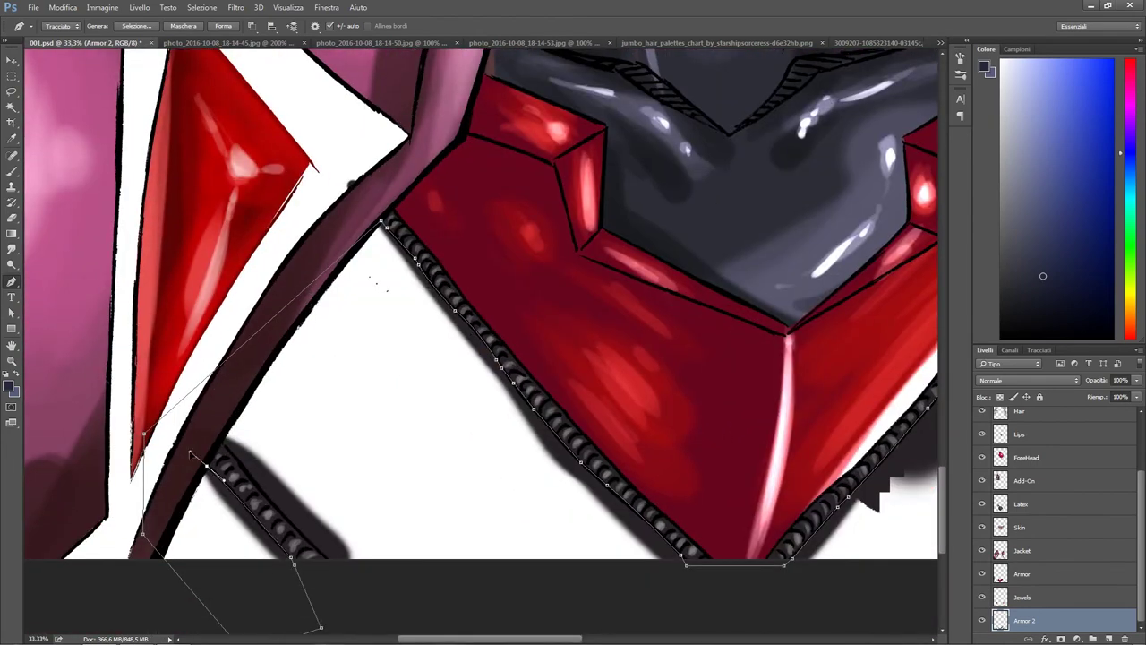
{"action": "left_click", "coordinate": [374, 591]}
{"action": "scroll", "coordinate": [374, 591], "scroll_direction": "right", "scroll_amount": 5}
{"action": "scroll", "coordinate": [524, 556], "scroll_direction": "left", "scroll_amount": 4}
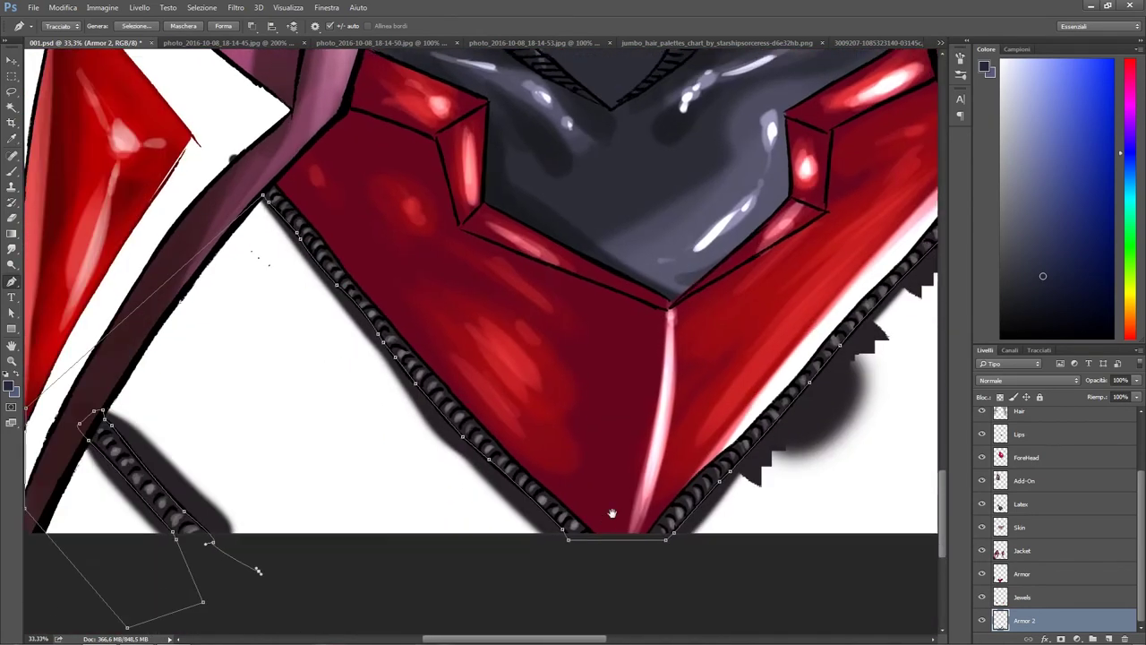
{"action": "scroll", "coordinate": [524, 555], "scroll_direction": "right", "scroll_amount": 3}
{"action": "scroll", "coordinate": [598, 515], "scroll_direction": "down", "scroll_amount": 1}
{"action": "left_click", "coordinate": [599, 515]}
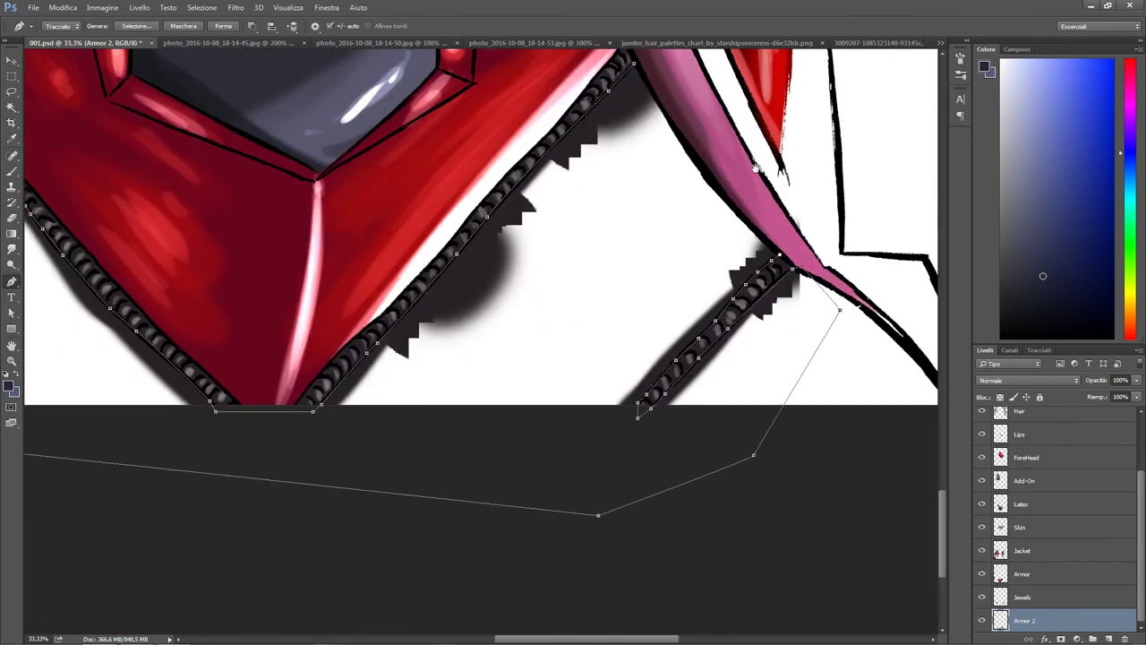
{"action": "key", "text": "ctrl+minus"}
{"action": "key", "text": "ctrl+minus"}
{"action": "key", "text": "ctrl+minus"}
Step: Add a layer named Breastplate directly below Armor 2
{"action": "key", "text": "b"}
{"action": "left_click", "coordinate": [1108, 638]}
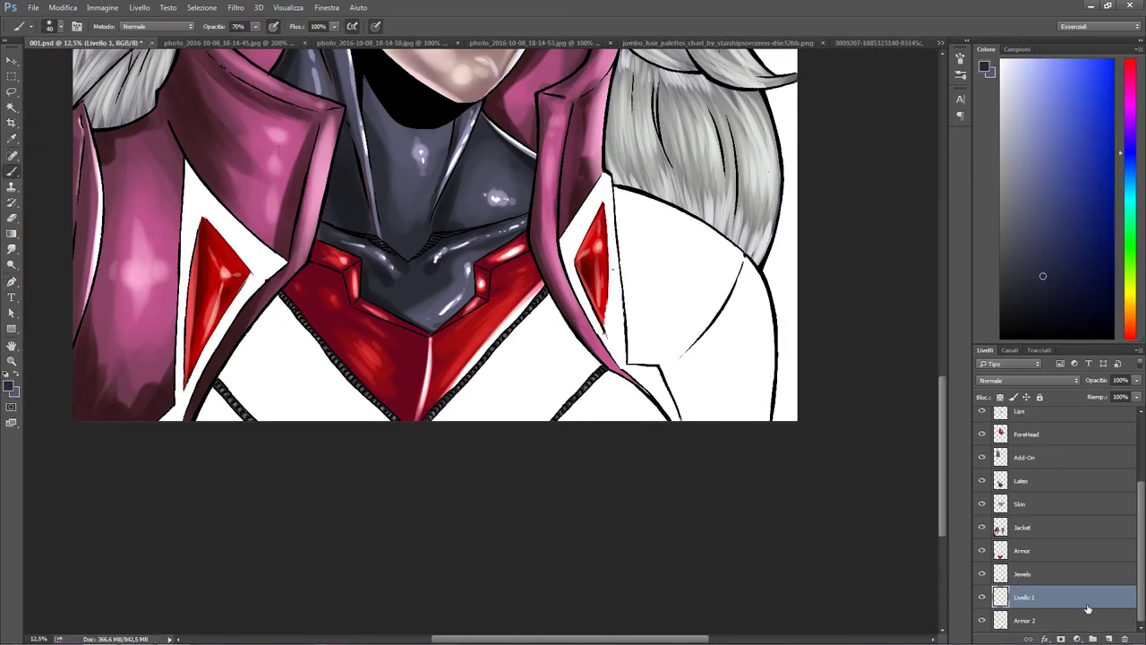
{"action": "left_click_drag", "start_coordinate": [1088, 609], "coordinate": [1088, 630]}
{"action": "double_click", "coordinate": [1028, 620]}
{"action": "type", "text": "Breastplate"}
{"action": "key", "text": "Return"}
Step: Fill the breastplate areas below the side trims with dark blue using a 403 px brush at 100% opacity
{"action": "right_click", "coordinate": [218, 461]}
{"action": "right_click", "coordinate": [287, 368]}
{"action": "key", "text": "0"}
{"action": "left_click_drag", "start_coordinate": [234, 394], "coordinate": [202, 439]}
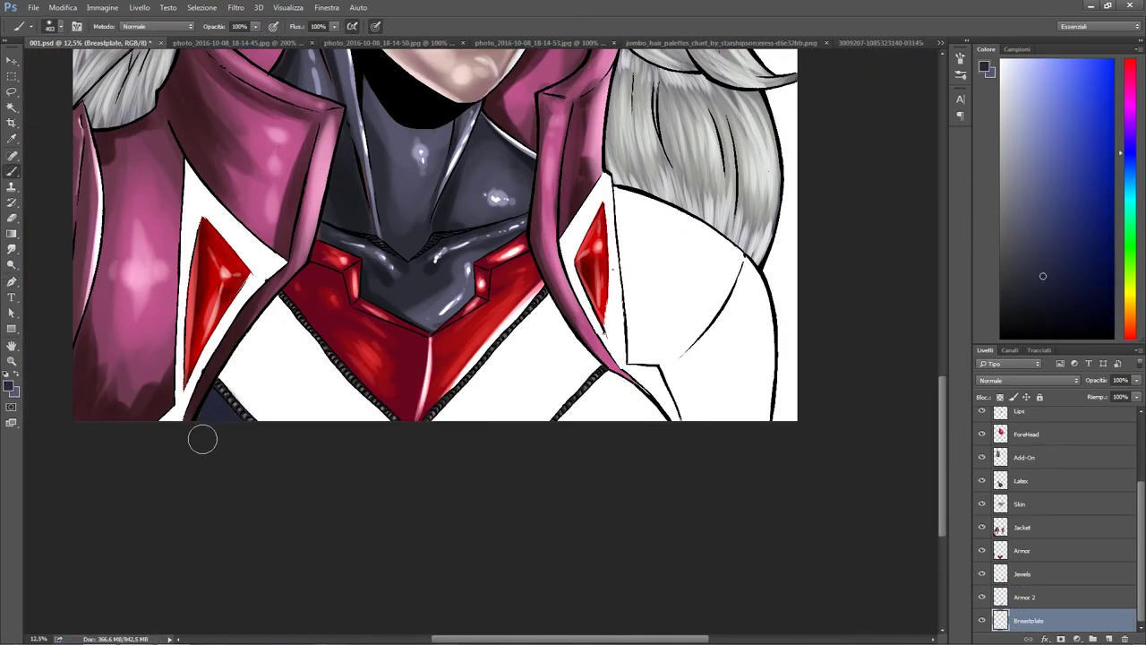
Step: Brush lighter blue highlights onto both breastplate areas at 64% opacity and erase the paint spilling past the trims
{"action": "left_click", "coordinate": [246, 399]}
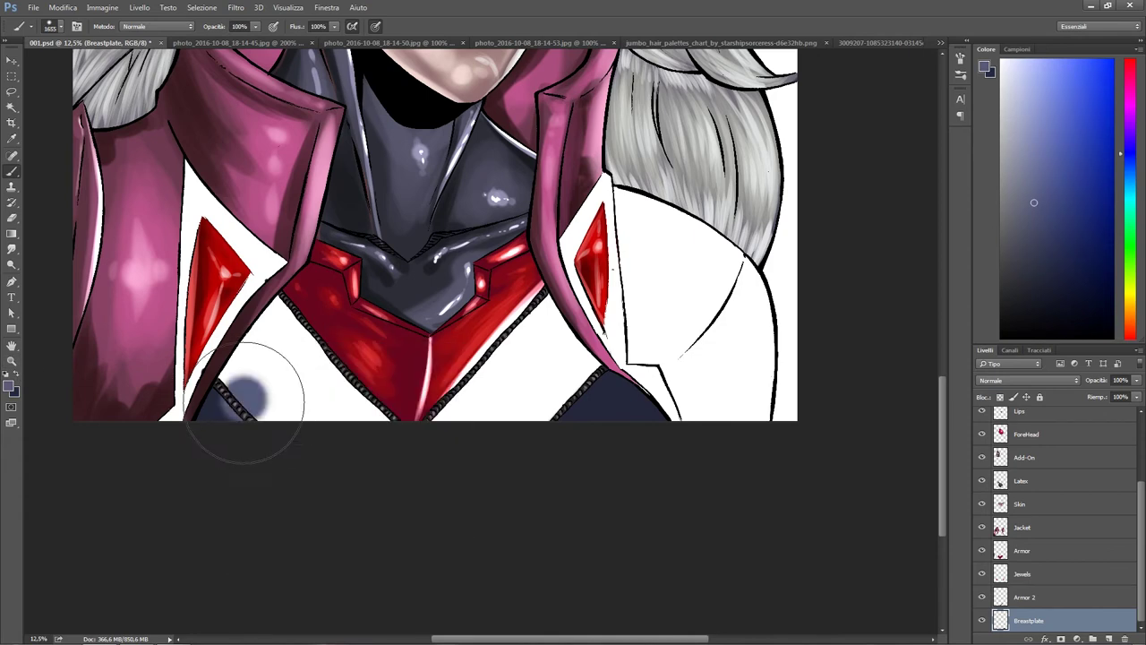
{"action": "key", "text": "6"}
{"action": "key", "text": "4"}
{"action": "key", "text": "ctrl+z"}
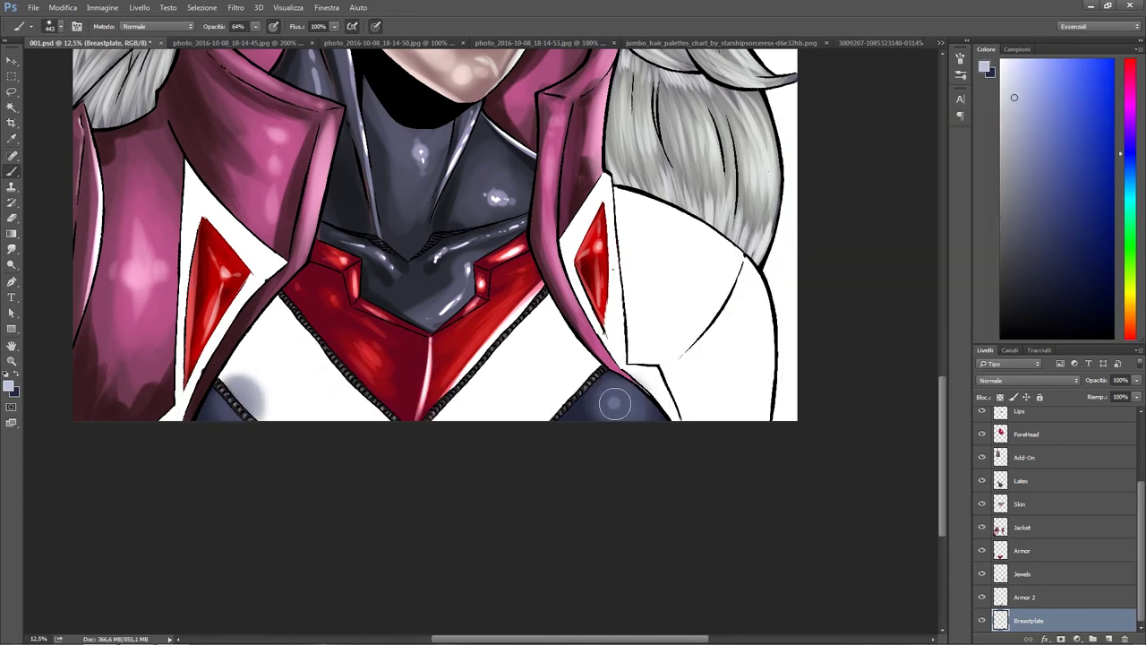
{"action": "key", "text": "e"}
{"action": "key", "text": "ctrl+plus"}
{"action": "scroll", "coordinate": [440, 345], "scroll_direction": "right", "scroll_amount": 5}
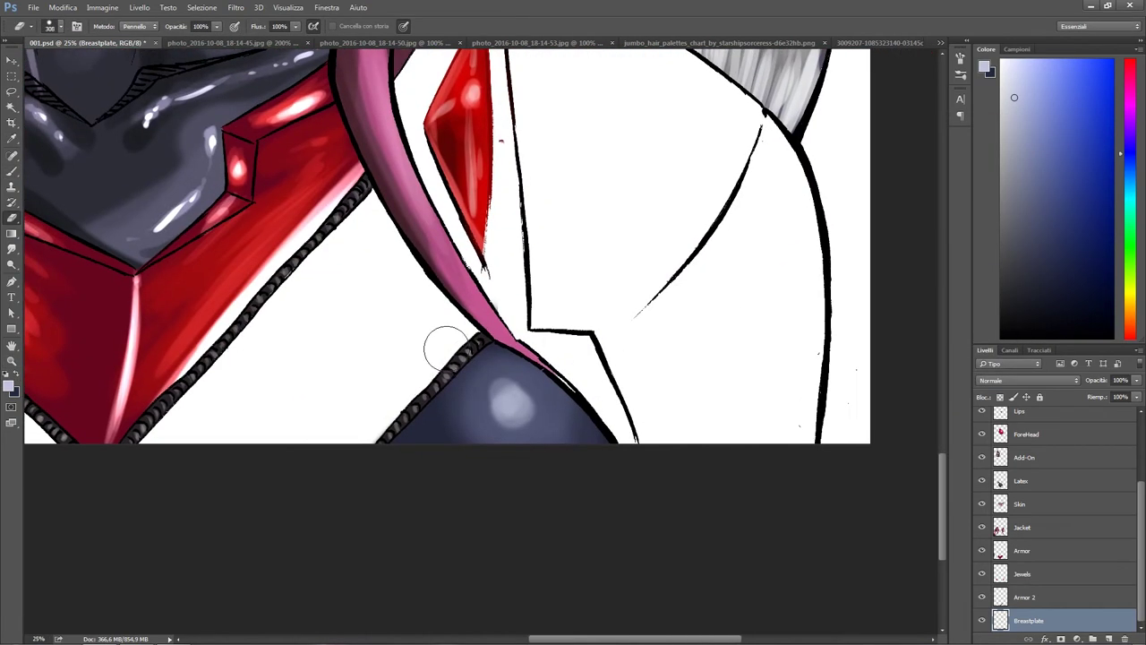
{"action": "scroll", "coordinate": [284, 361], "scroll_direction": "up", "scroll_amount": 2}
Step: On the Skin layer, paint the narrow cheek seam beside the headset a muted brown at 100% opacity and save the file
{"action": "left_click", "coordinate": [1016, 549]}
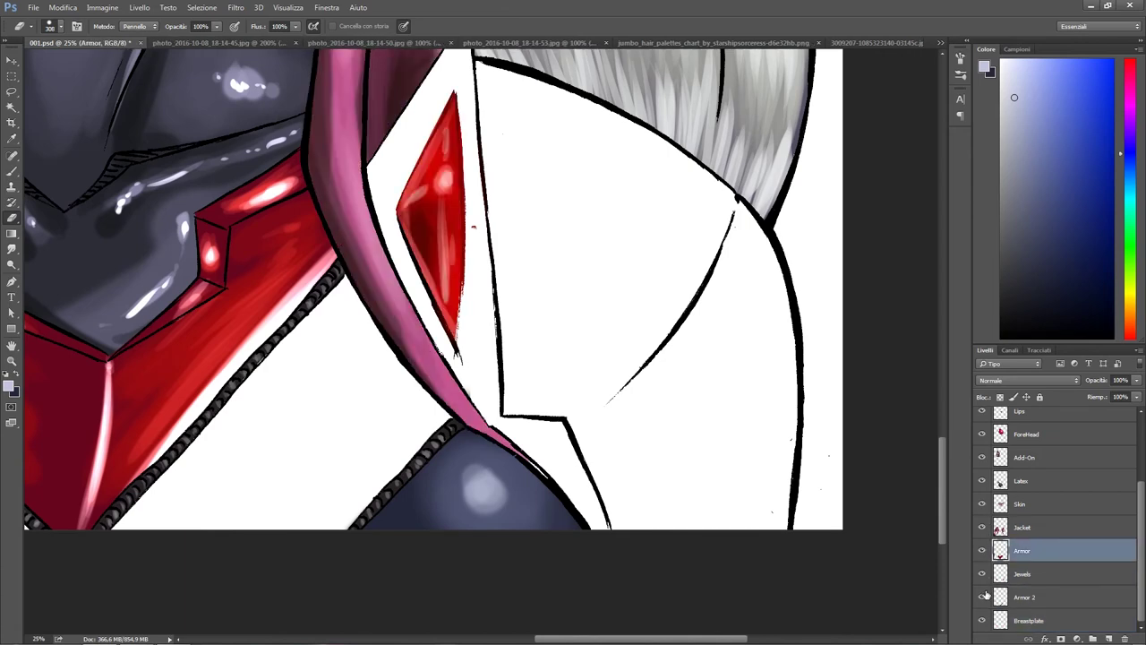
{"action": "left_click", "coordinate": [1016, 596]}
{"action": "key", "text": "ctrl+minus"}
{"action": "scroll", "coordinate": [474, 340], "scroll_direction": "up", "scroll_amount": 5}
{"action": "key", "text": "ctrl+plus"}
{"action": "scroll", "coordinate": [474, 340], "scroll_direction": "down", "scroll_amount": 1}
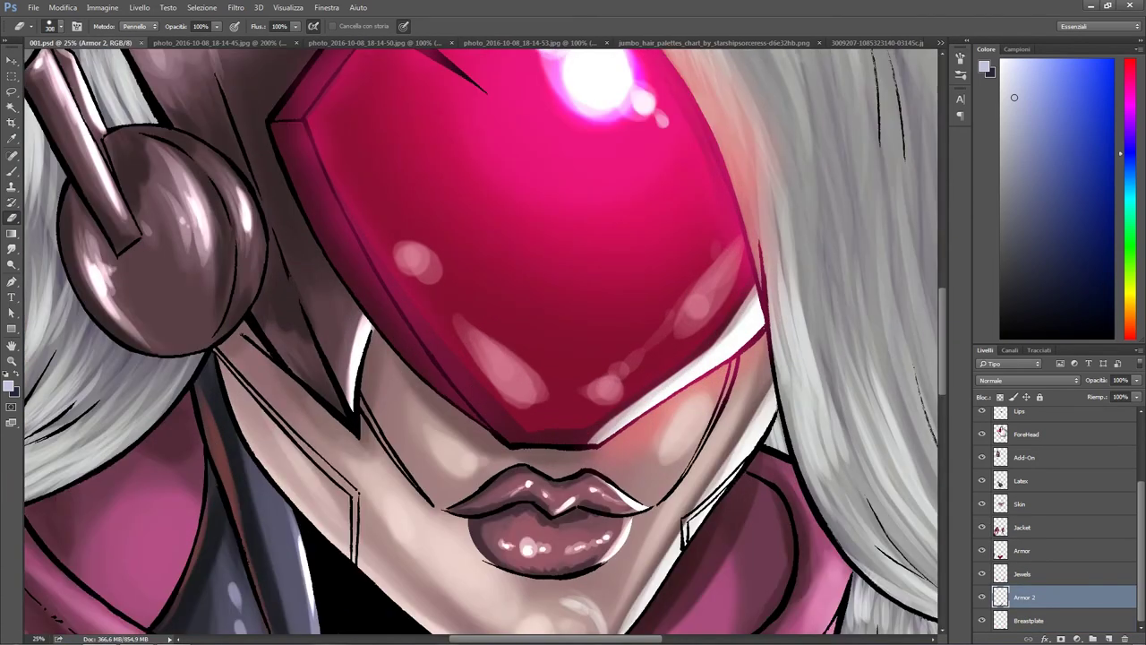
{"action": "left_click", "coordinate": [1019, 503]}
{"action": "left_click", "coordinate": [985, 67]}
{"action": "left_click", "coordinate": [788, 259]}
{"action": "key", "text": "Return"}
{"action": "key", "text": "b"}
{"action": "right_click", "coordinate": [351, 450]}
{"action": "left_click_drag", "start_coordinate": [361, 464], "coordinate": [389, 452]}
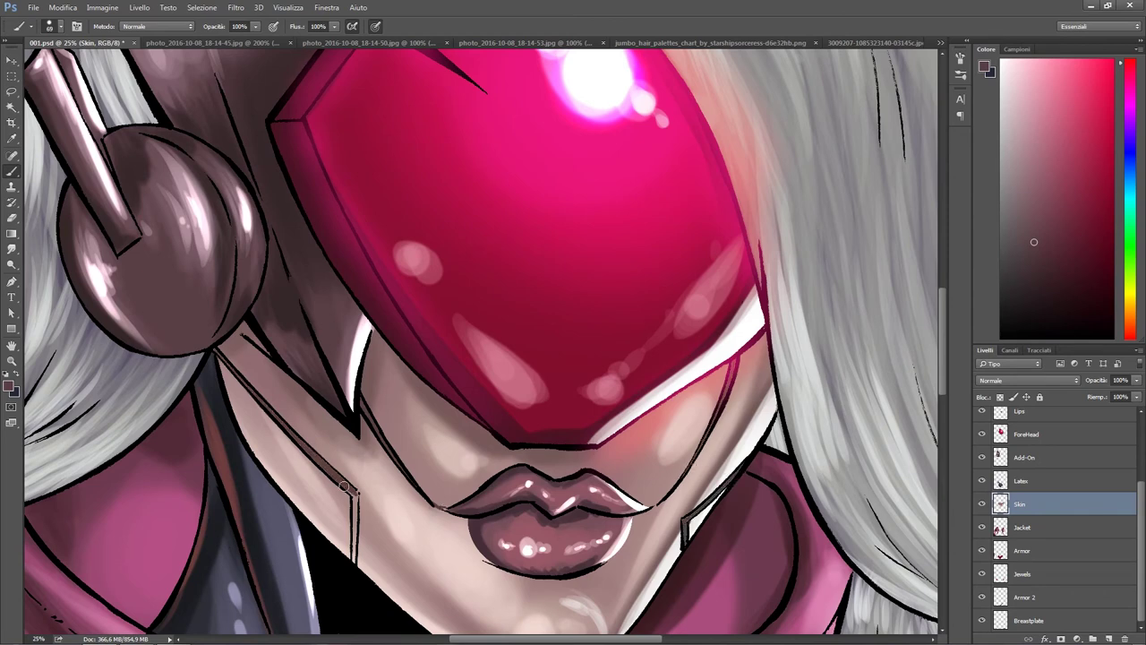
{"action": "key", "text": "ctrl+minus"}
{"action": "key", "text": "ctrl+minus"}
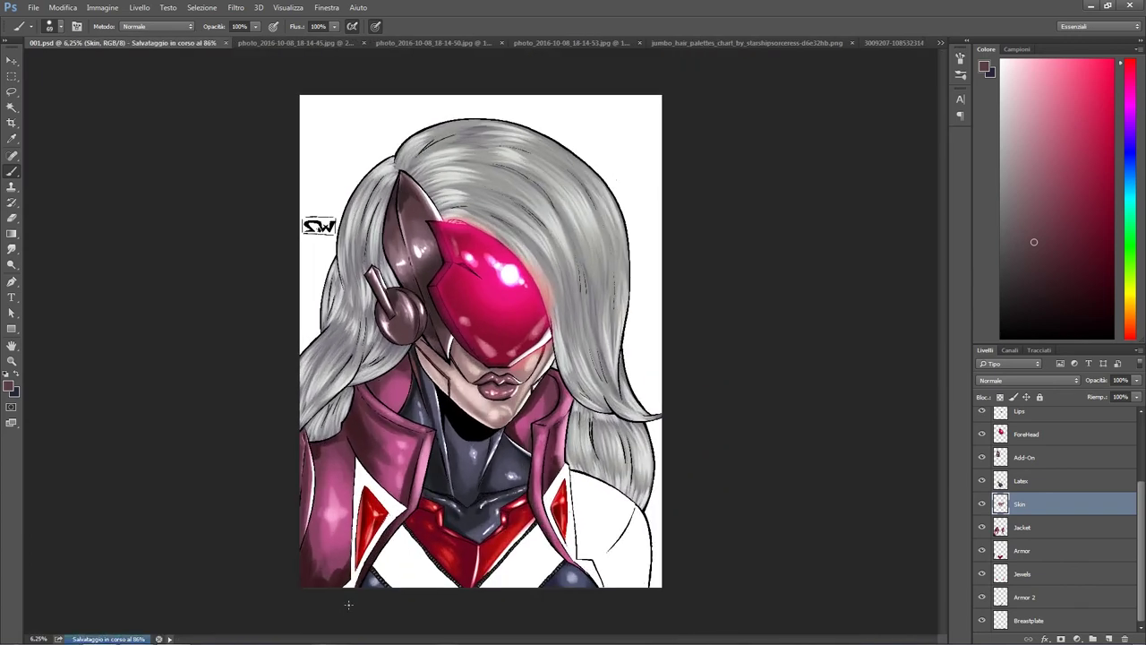
Step: Sample a dark brown foreground and a dusty pink background colour from the reference image
{"action": "left_click", "coordinate": [212, 42]}
{"action": "key", "text": "i"}
{"action": "left_click", "coordinate": [14, 391]}
{"action": "key", "text": "Return"}
{"action": "left_click", "coordinate": [76, 42]}
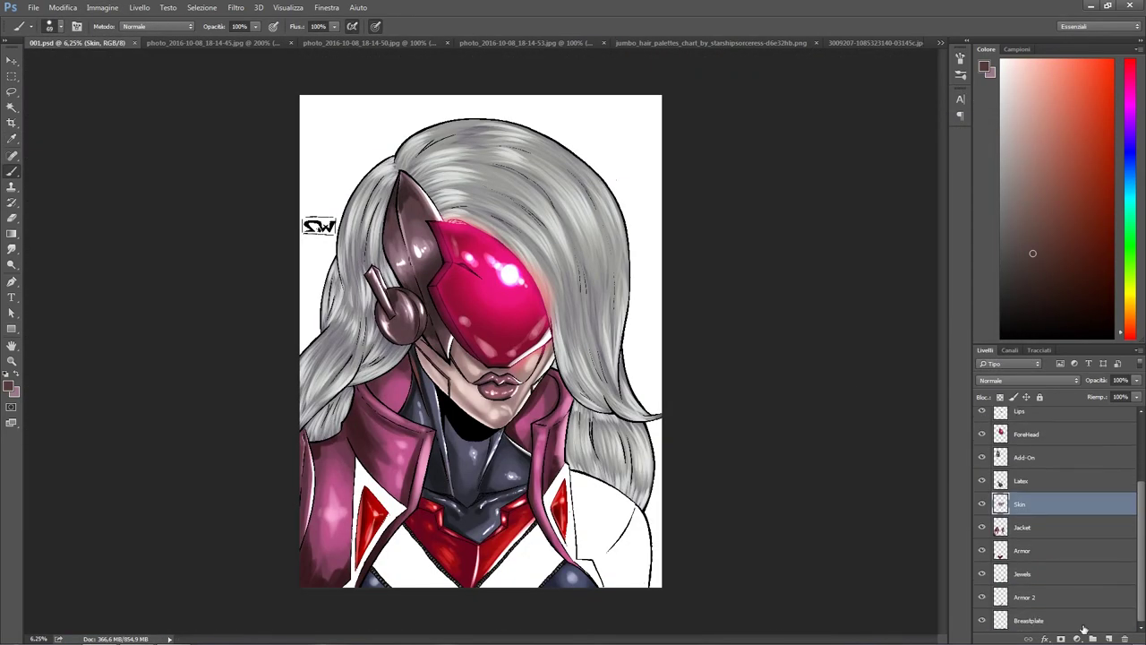
Step: Create a new layer, name it Armor 3 and place it below the Breastplate layer
{"action": "left_click", "coordinate": [1024, 596]}
{"action": "key", "text": "e"}
{"action": "left_click", "coordinate": [1109, 639]}
{"action": "double_click", "coordinate": [1028, 574]}
{"action": "type", "text": "Armo"}
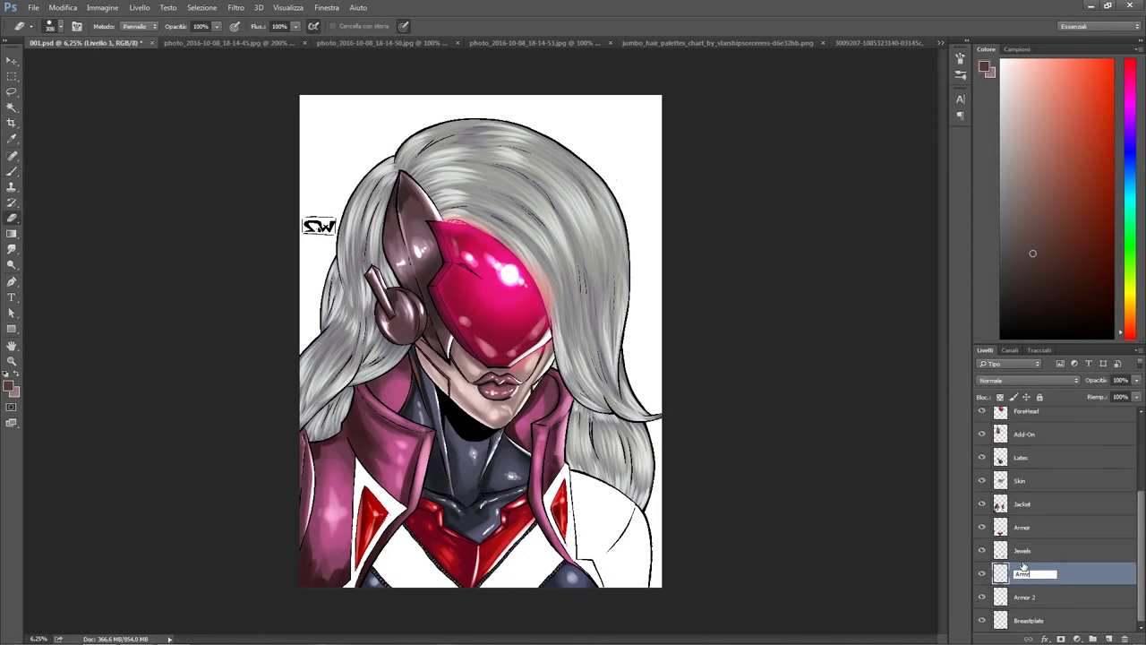
{"action": "type", "text": "r 3"}
{"action": "key", "text": "Return"}
Step: Fill the areas between the red chest armor and the zip trims with dark brown and shade them with dusty pink
{"action": "right_click", "coordinate": [358, 450]}
{"action": "key", "text": "Escape"}
{"action": "key", "text": "b"}
{"action": "key", "text": "ctrl+bracketleft"}
{"action": "key", "text": "ctrl+bracketleft"}
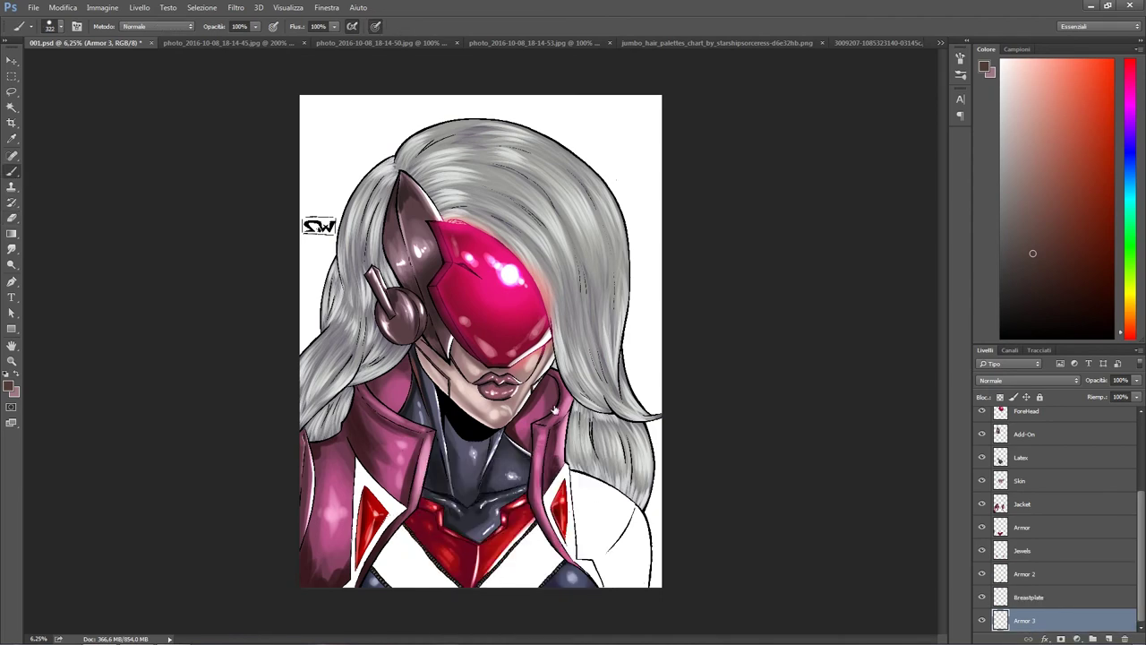
{"action": "right_click", "coordinate": [369, 449]}
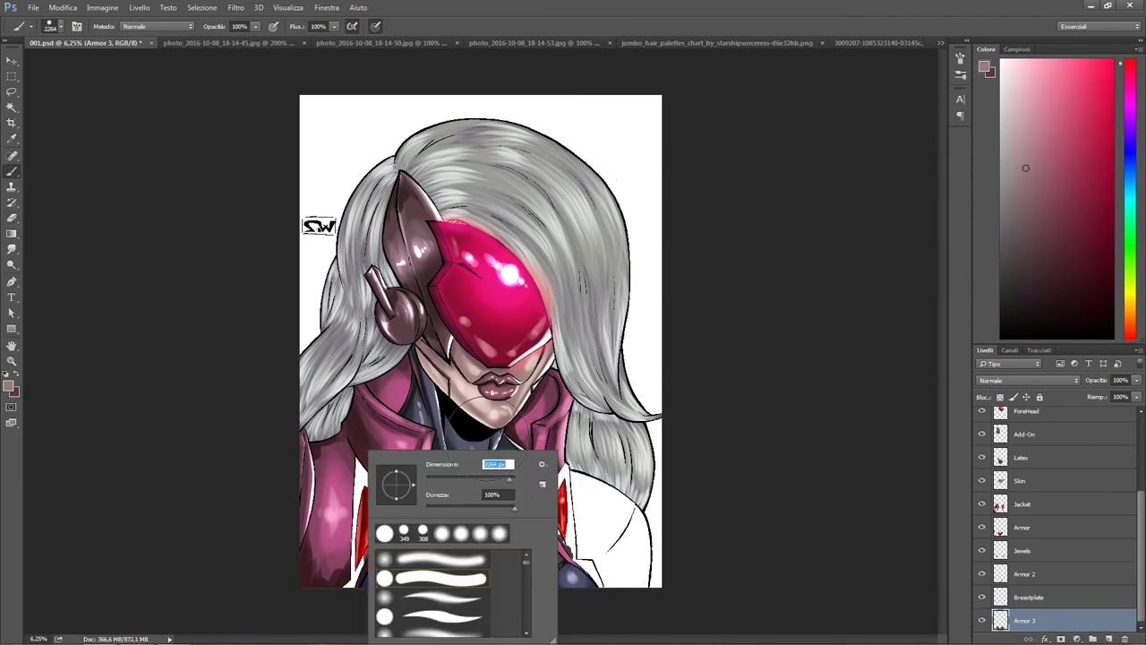
{"action": "key", "text": "Escape"}
Step: Brush pale pink highlights onto the brown armor areas at 56% opacity and save the file
{"action": "key", "text": "i"}
{"action": "left_click", "coordinate": [528, 565]}
{"action": "left_click", "coordinate": [9, 386]}
{"action": "left_click", "coordinate": [702, 161]}
{"action": "key", "text": "Return"}
{"action": "key", "text": "b"}
{"action": "right_click", "coordinate": [373, 447]}
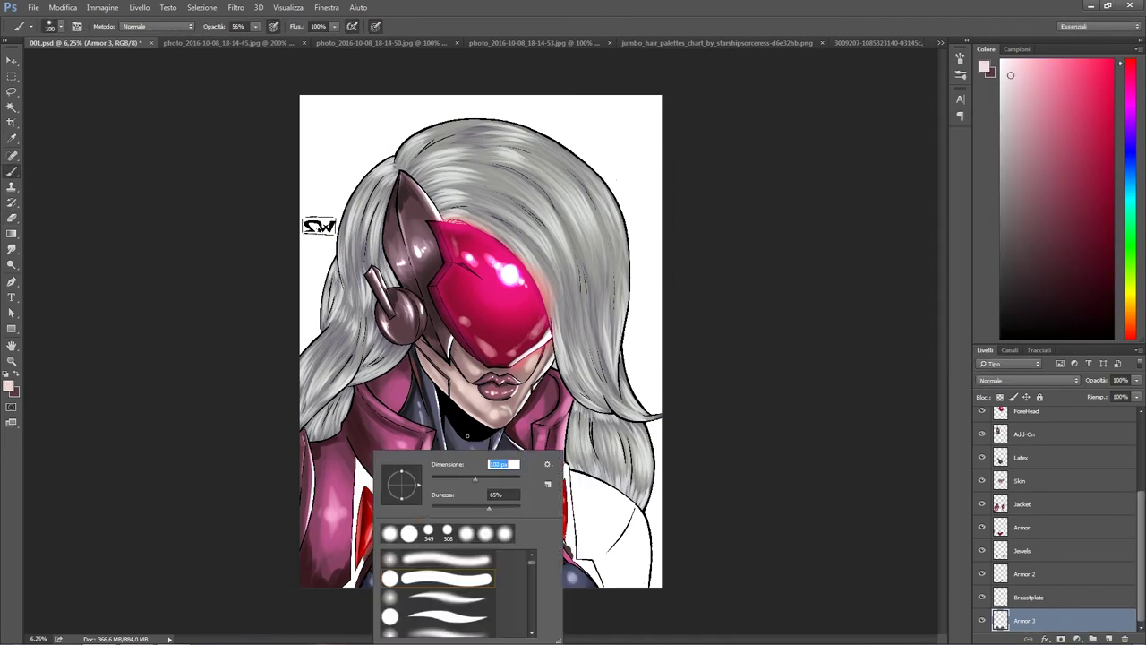
{"action": "key", "text": "Escape"}
{"action": "right_click", "coordinate": [505, 402]}
{"action": "key", "text": "Escape"}
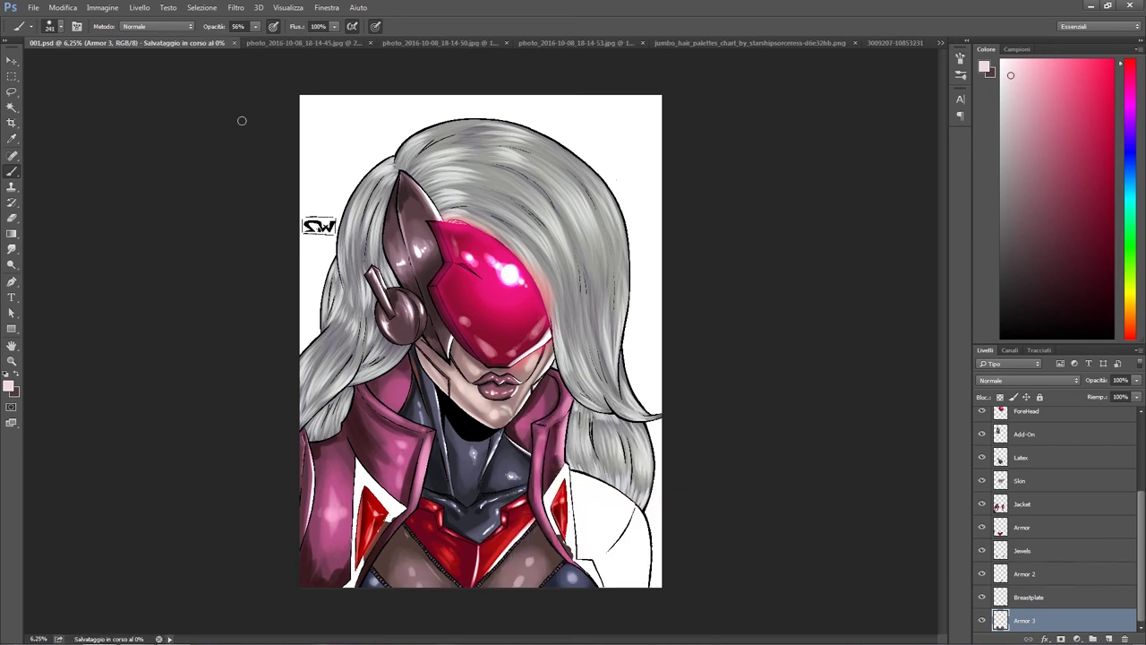
{"action": "left_click", "coordinate": [9, 385]}
{"action": "key", "text": "Escape"}
{"action": "left_click", "coordinate": [11, 218]}
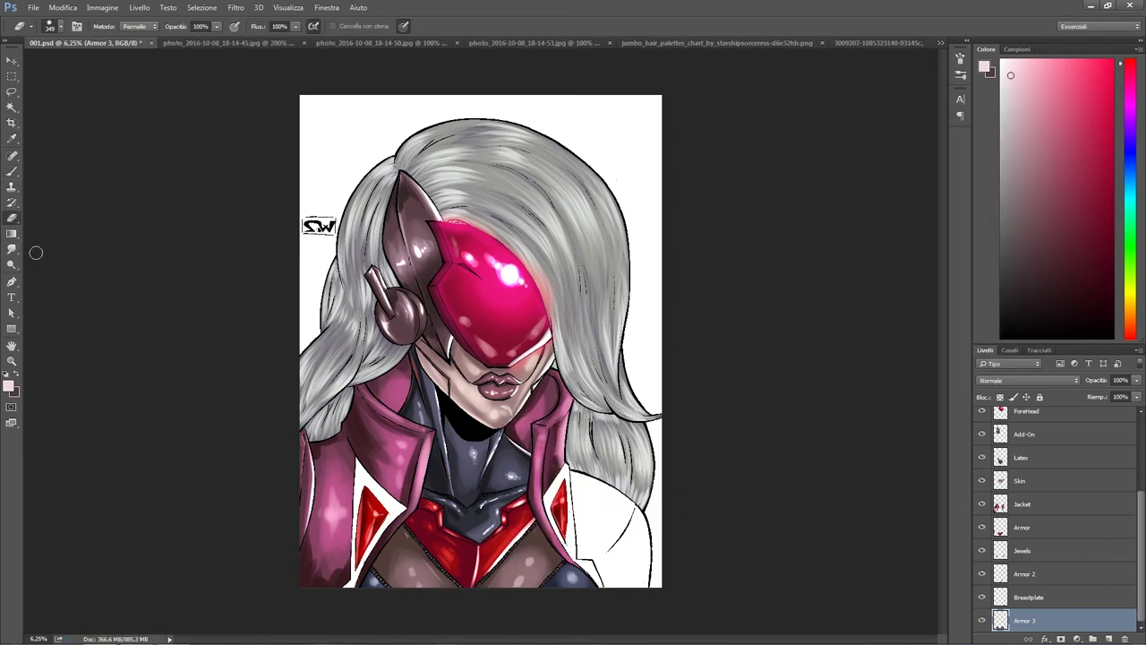
Step: On a new layer below Armor 3, paint the trims around the red jacket jewels grey at 100% opacity
{"action": "left_click", "coordinate": [9, 385]}
{"action": "left_click", "coordinate": [697, 233]}
{"action": "key", "text": "Return"}
{"action": "key", "text": "b"}
{"action": "key", "text": "ctrl+shift+alt+n"}
{"action": "right_click", "coordinate": [476, 484]}
{"action": "left_click_drag", "start_coordinate": [475, 483], "coordinate": [488, 484]}
{"action": "key", "text": "Return"}
{"action": "key", "text": "0"}
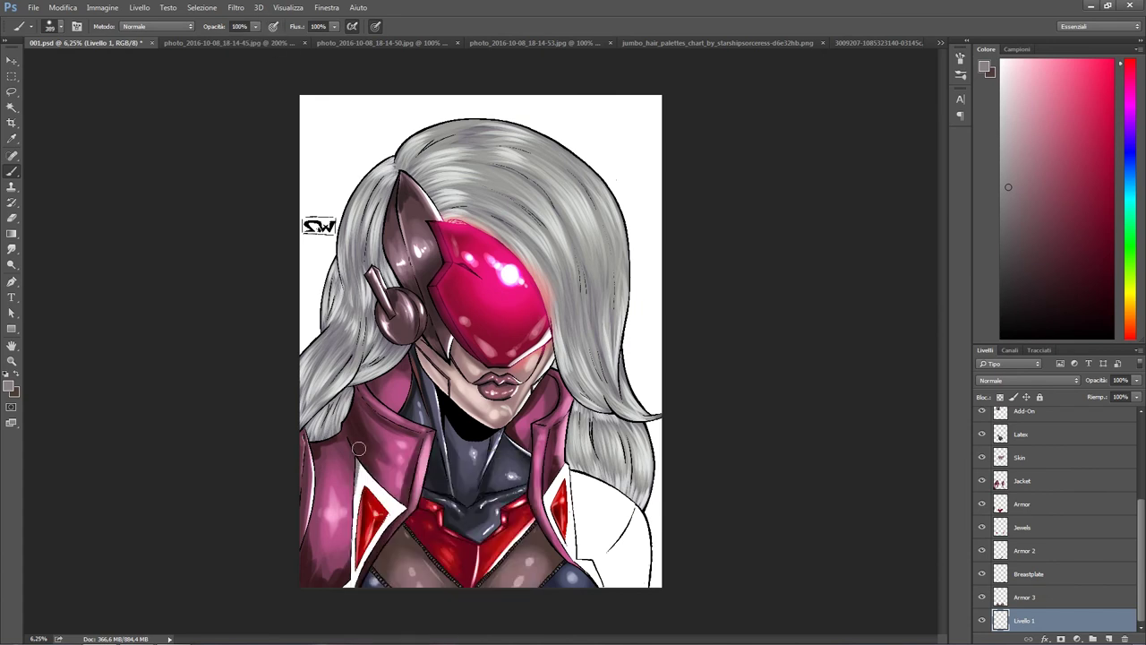
{"action": "left_click", "coordinate": [11, 218]}
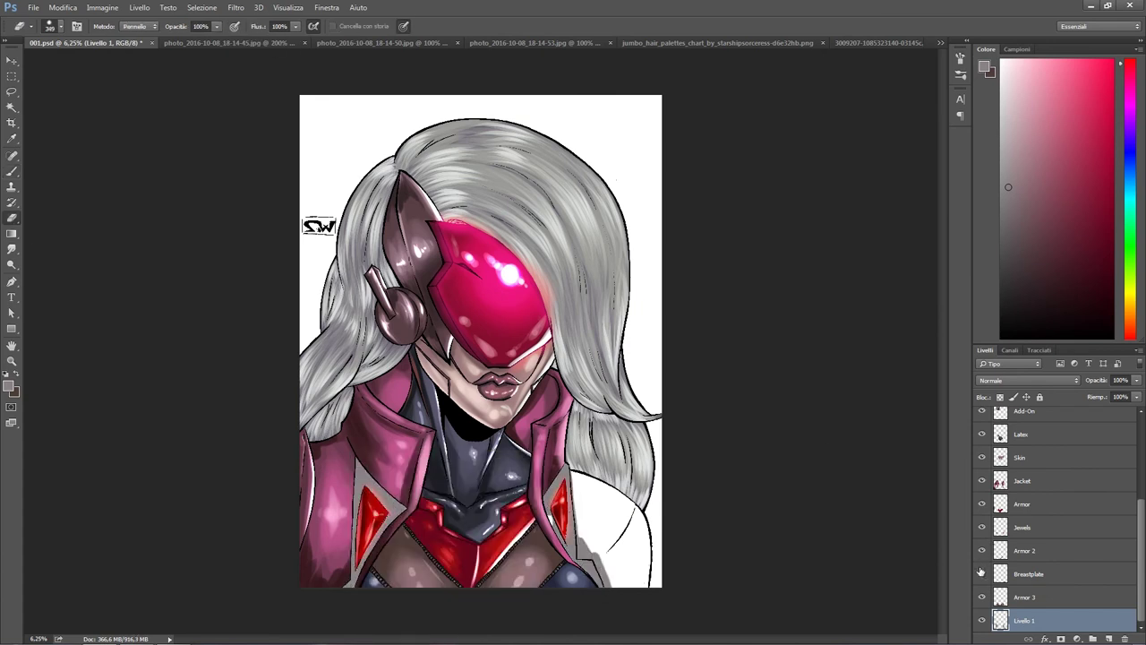
Step: Brush near-white highlights onto the grey jewel trims at 52% opacity, switching the brush mode to Linear Dodge (Add) for the brightest reflections
{"action": "left_click", "coordinate": [982, 481]}
{"action": "left_click", "coordinate": [981, 481]}
{"action": "left_click", "coordinate": [982, 550]}
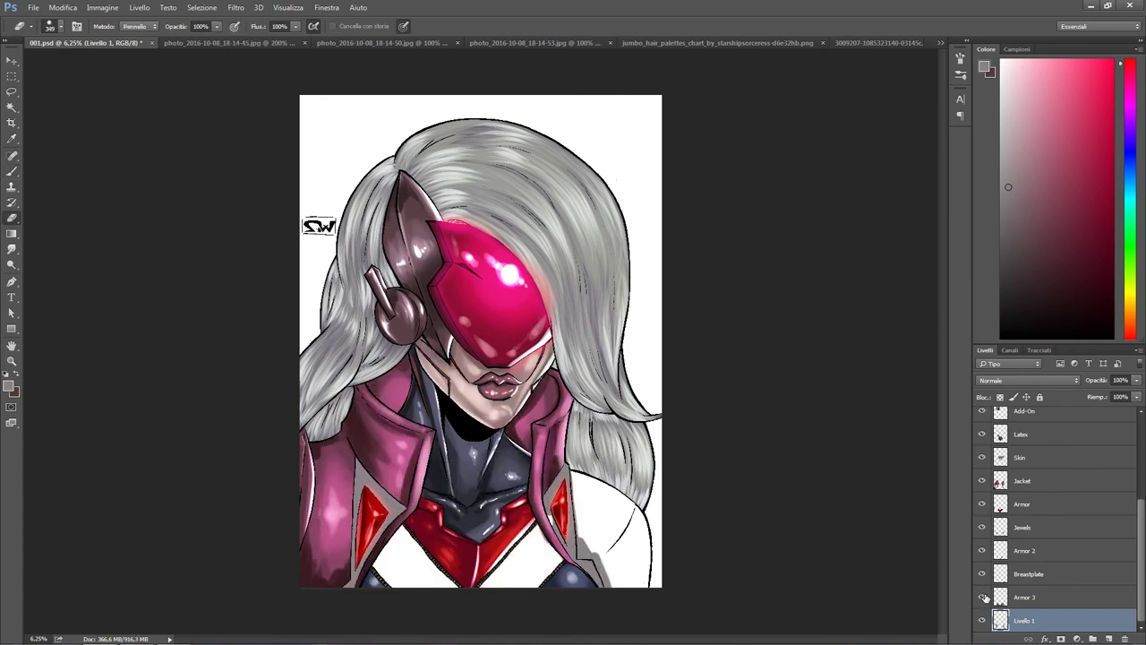
{"action": "left_click", "coordinate": [982, 550]}
{"action": "left_click", "coordinate": [1030, 550]}
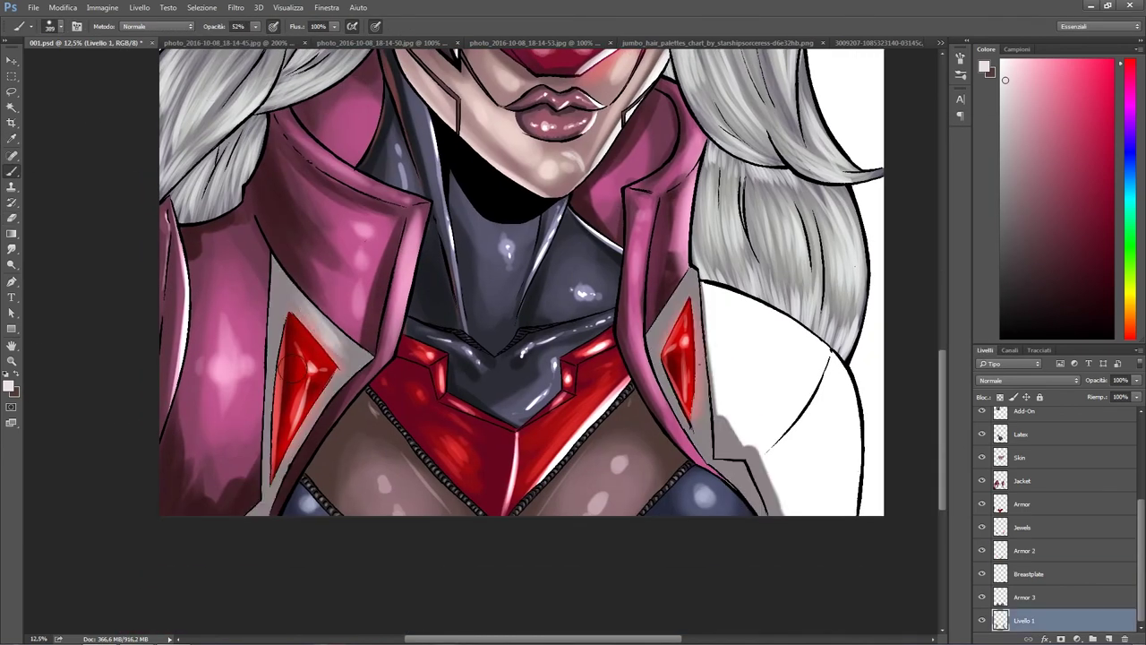
{"action": "left_click_drag", "start_coordinate": [661, 296], "coordinate": [698, 426]}
{"action": "left_click", "coordinate": [156, 26]}
{"action": "left_click", "coordinate": [161, 140]}
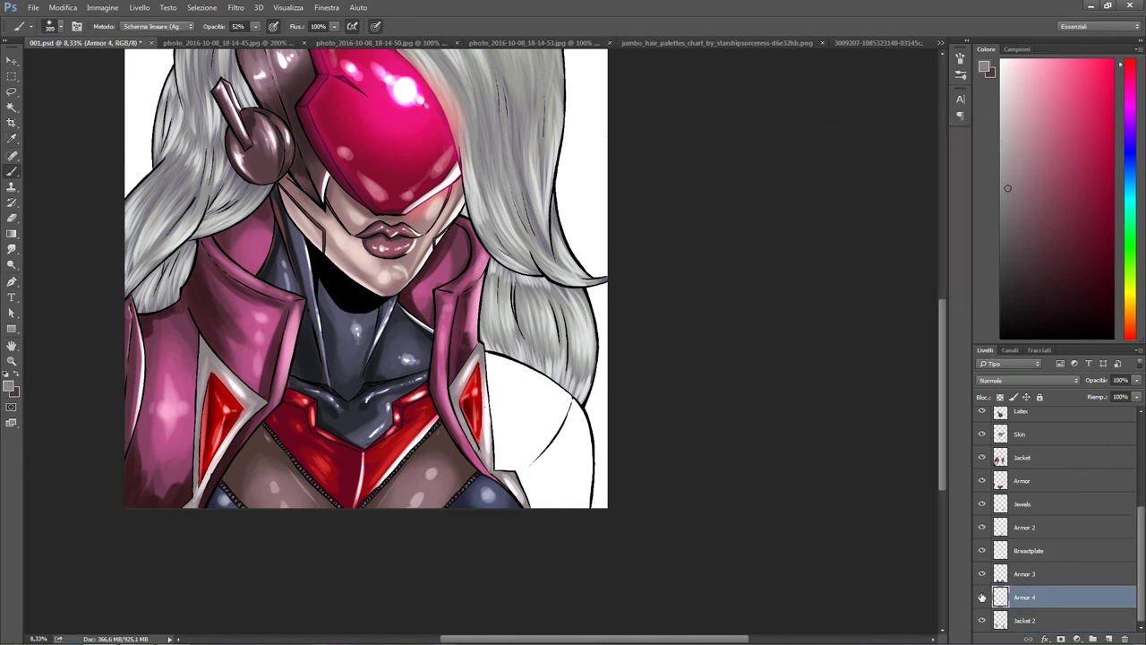
Step: Move the Armor 4 layer below Jacket 2 and paint the shoulder armor grey at 100% opacity
{"action": "left_click_drag", "start_coordinate": [1021, 597], "coordinate": [1030, 632]}
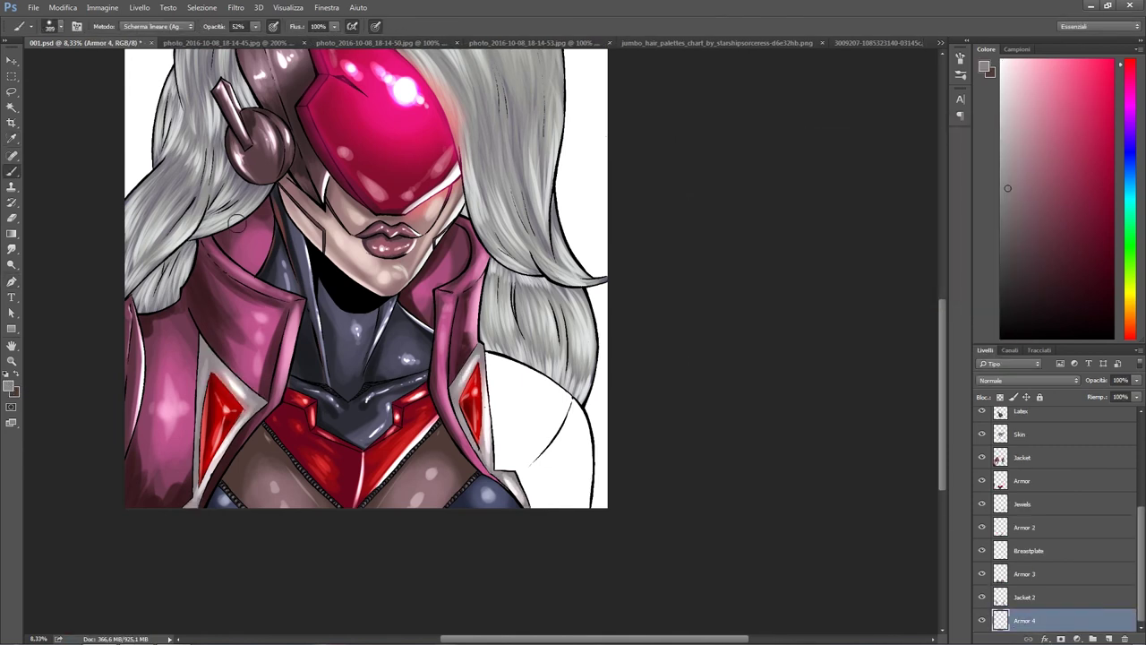
{"action": "key", "text": "0"}
{"action": "mouse_move", "coordinate": [511, 377]}
{"action": "left_mouse_down"}
{"action": "mouse_move", "coordinate": [539, 418]}
{"action": "mouse_move", "coordinate": [573, 379]}
{"action": "left_mouse_up"}
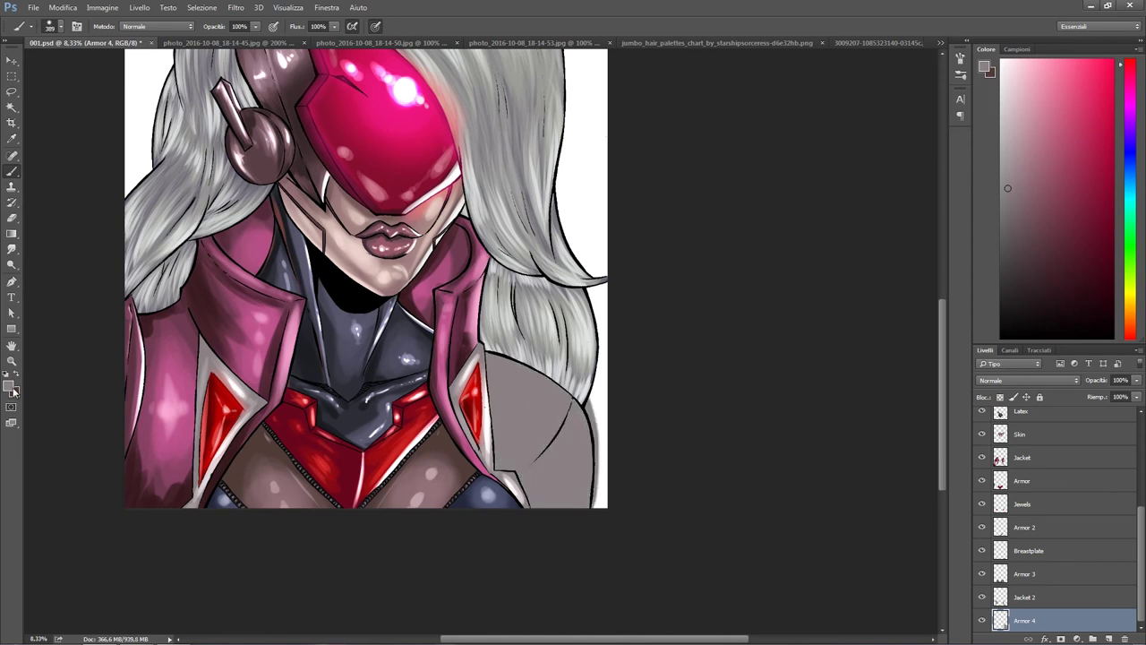
Step: Brush soft light grey highlights onto the shoulder armor with a 1047 px brush at 68% opacity
{"action": "left_click", "coordinate": [10, 387]}
{"action": "left_click", "coordinate": [691, 174]}
{"action": "key", "text": "Return"}
{"action": "right_click", "coordinate": [491, 383]}
{"action": "key", "text": "Return"}
{"action": "key", "text": "6"}
{"action": "key", "text": "8"}
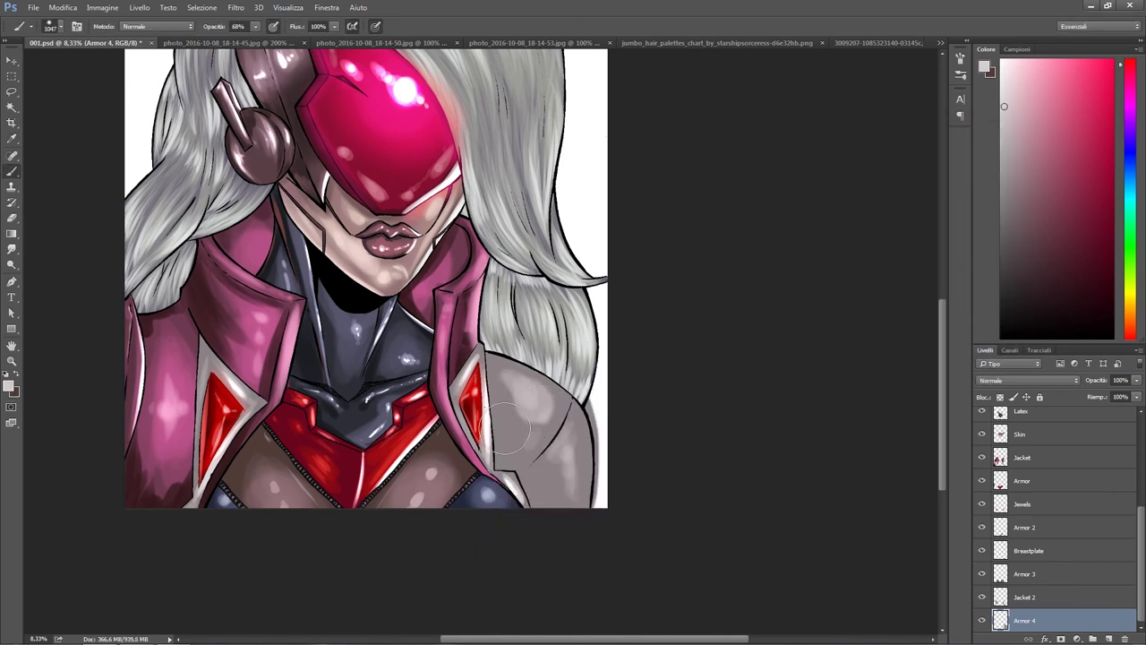
Step: Add thin near-white reflections to the shoulder armor with a 79 px brush at 68% opacity
{"action": "left_click", "coordinate": [10, 387]}
{"action": "left_click", "coordinate": [688, 146]}
{"action": "key", "text": "Return"}
{"action": "key", "text": "ctrl+plus"}
{"action": "right_click", "coordinate": [594, 376]}
{"action": "type", "text": "79"}
{"action": "key", "text": "Return"}
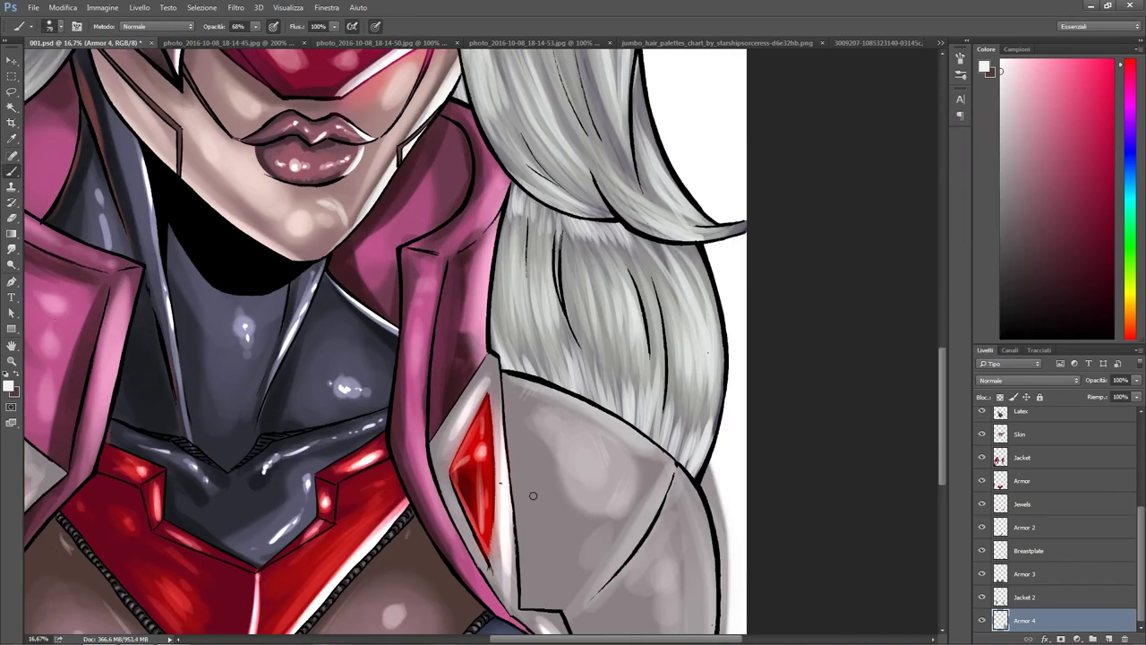
Step: Paint bright white edge lines and glints on the shoulder armor with the brush in Linear Dodge (Add) mode
{"action": "scroll", "coordinate": [681, 497], "scroll_direction": "down", "scroll_amount": 3}
{"action": "left_click", "coordinate": [157, 26]}
{"action": "left_click", "coordinate": [157, 130]}
{"action": "left_click_drag", "start_coordinate": [491, 305], "coordinate": [619, 363]}
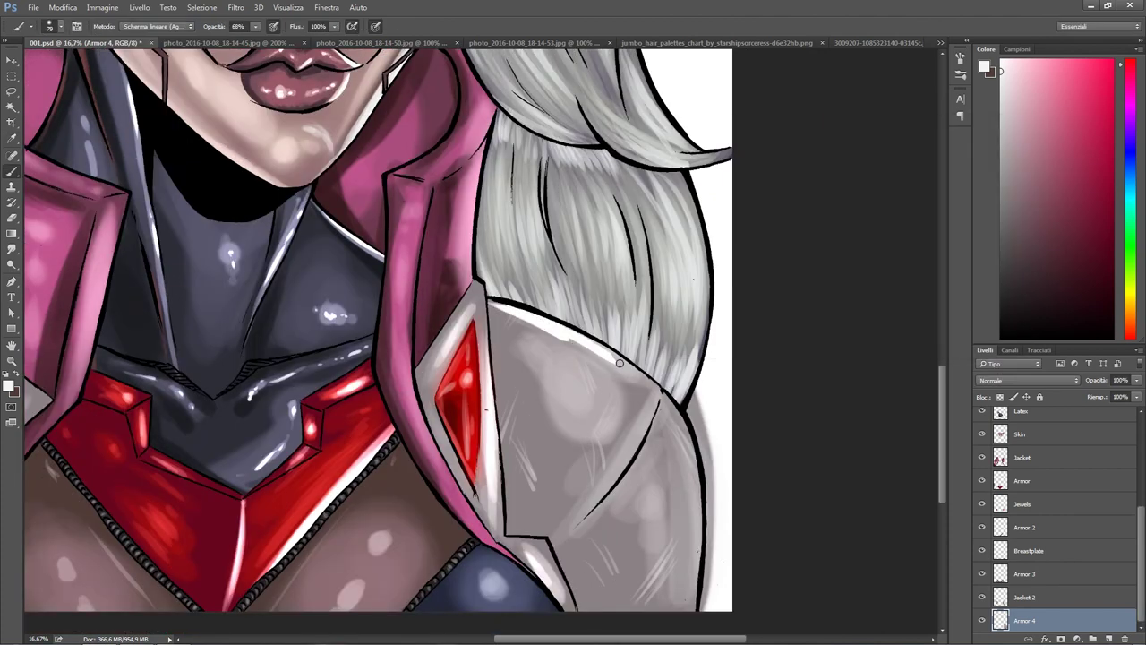
{"action": "left_click_drag", "start_coordinate": [587, 403], "coordinate": [549, 362]}
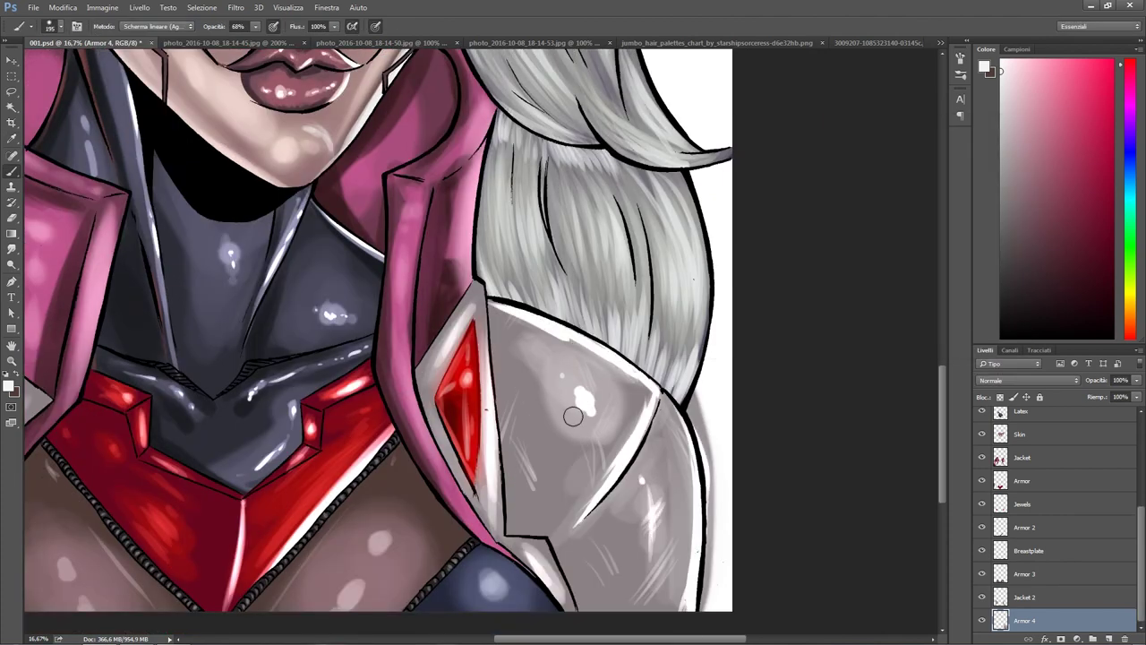
Step: Erase the grey paint spilling past the shoulder's outer outline and save the file
{"action": "key", "text": "e"}
{"action": "left_click_drag", "start_coordinate": [707, 394], "coordinate": [716, 609]}
{"action": "key", "text": "ctrl+0"}
{"action": "key", "text": "ctrl+plus"}
Step: Fill the background on a new bottom layer with a vertical gradient from crimson to dark brown
{"action": "left_click", "coordinate": [8, 386]}
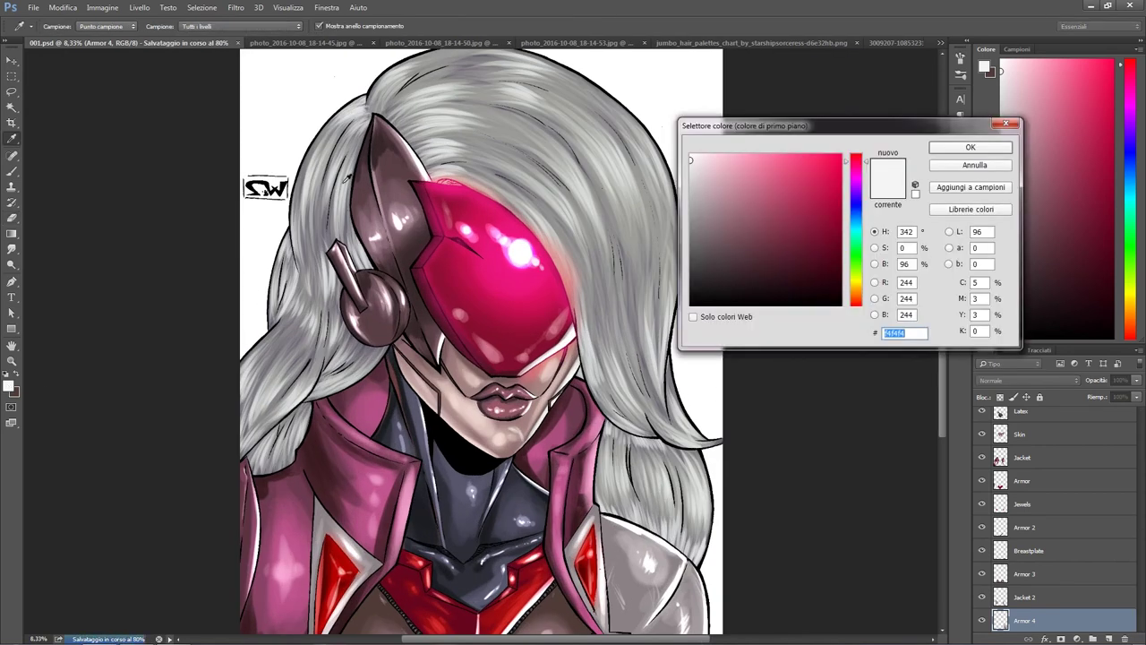
{"action": "left_click", "coordinate": [967, 146]}
{"action": "key", "text": "g"}
{"action": "key", "text": "ctrl+shift+alt+n"}
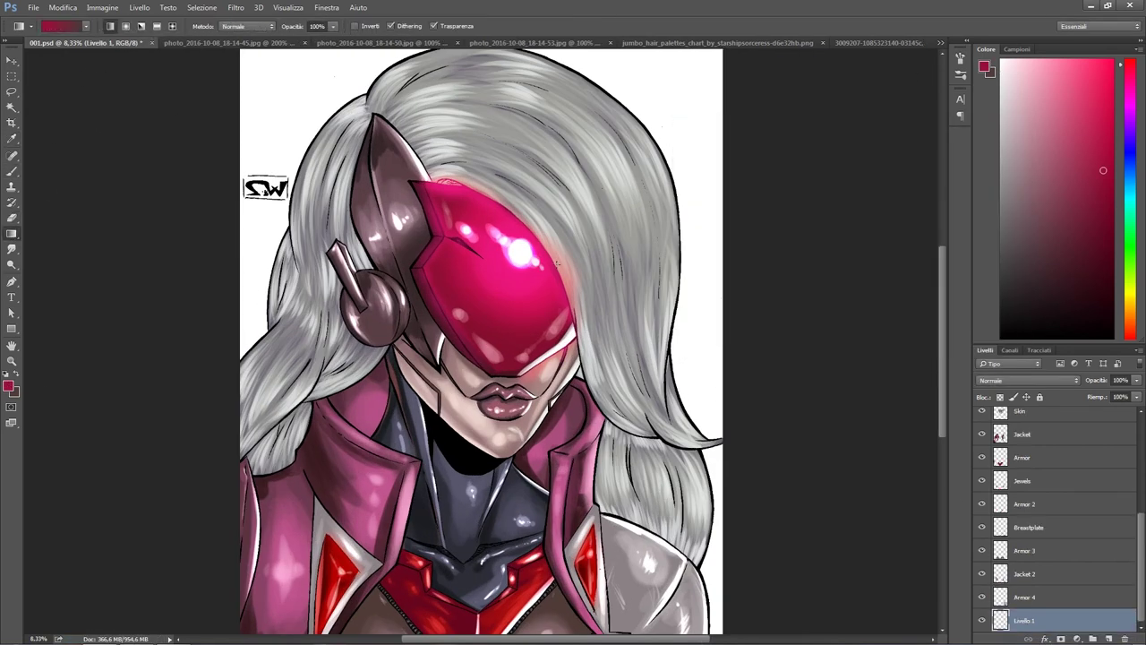
{"action": "left_click_drag", "start_coordinate": [474, 53], "coordinate": [475, 322]}
{"action": "key", "text": "ctrl+minus"}
{"action": "key", "text": "ctrl+plus"}
Step: Paint soft dark brown clouds over the upper background with a 2264 px brush in Normal mode at 68% opacity
{"action": "left_click", "coordinate": [8, 386]}
{"action": "left_click", "coordinate": [967, 146]}
{"action": "key", "text": "b"}
{"action": "right_click", "coordinate": [367, 125]}
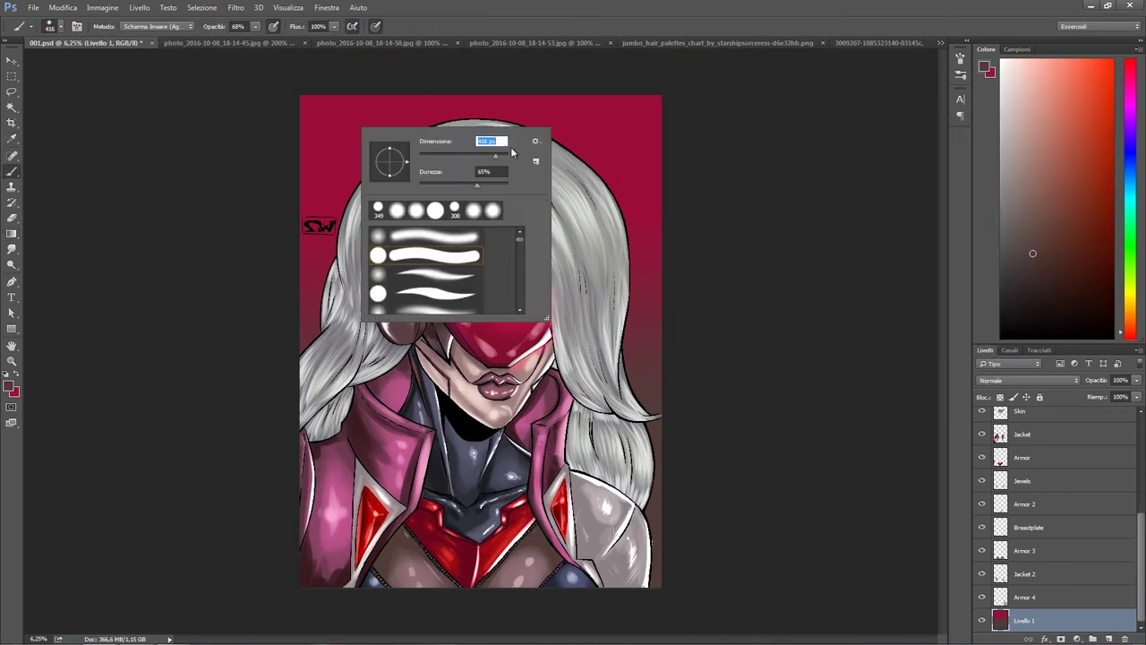
{"action": "key", "text": "Escape"}
{"action": "key", "text": "ctrl+z"}
{"action": "key", "text": "shift+alt+n"}
{"action": "left_click", "coordinate": [322, 115]}
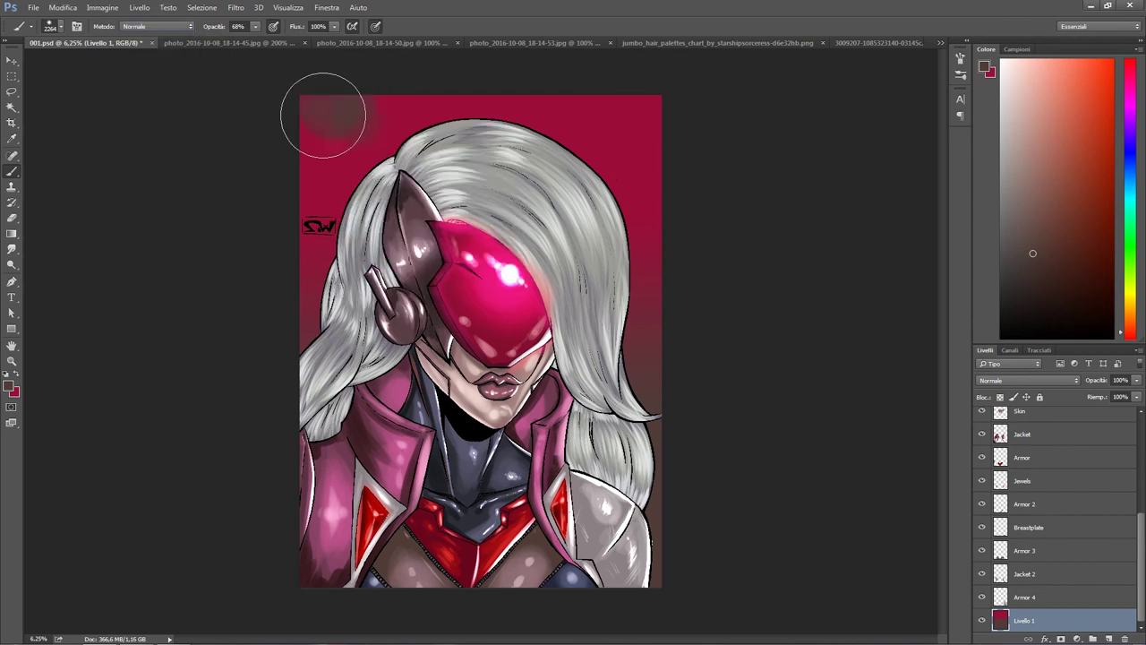
{"action": "left_click", "coordinate": [8, 386]}
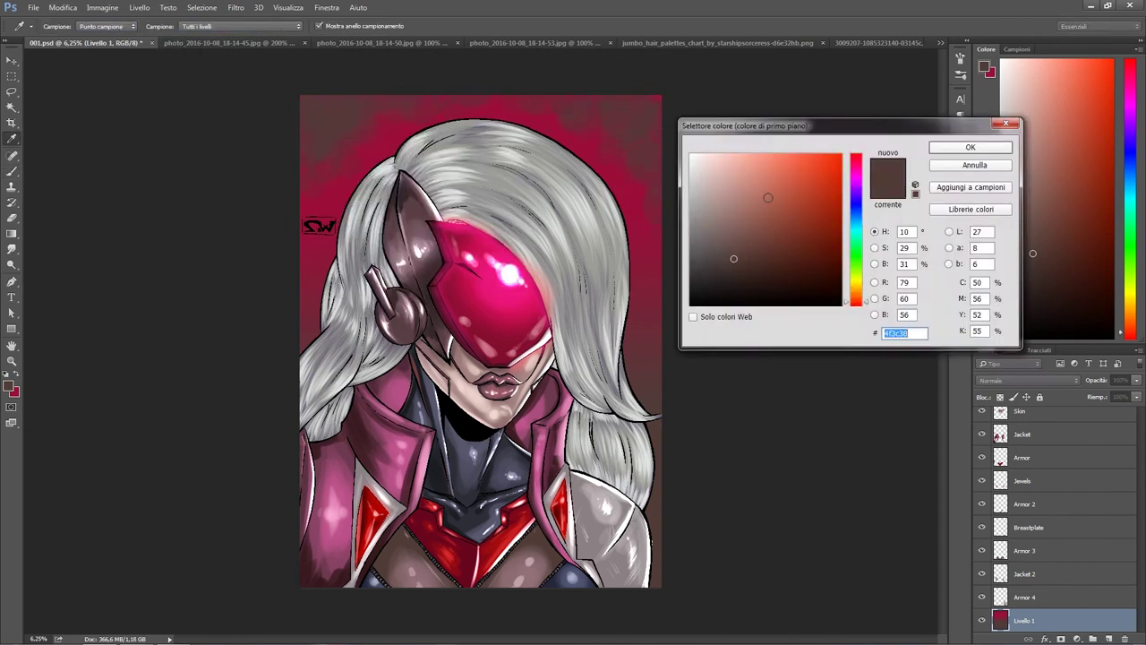
{"action": "left_click", "coordinate": [970, 146]}
Step: On the PROJECT: Katarina layer, paint white over the signature's frame and small date marking at 100% opacity
{"action": "key", "text": "ctrl+plus"}
{"action": "key", "text": "ctrl+plus"}
{"action": "key", "text": "p"}
{"action": "key", "text": "ctrl+plus"}
{"action": "key", "text": "b"}
{"action": "key", "text": "ctrl+plus"}
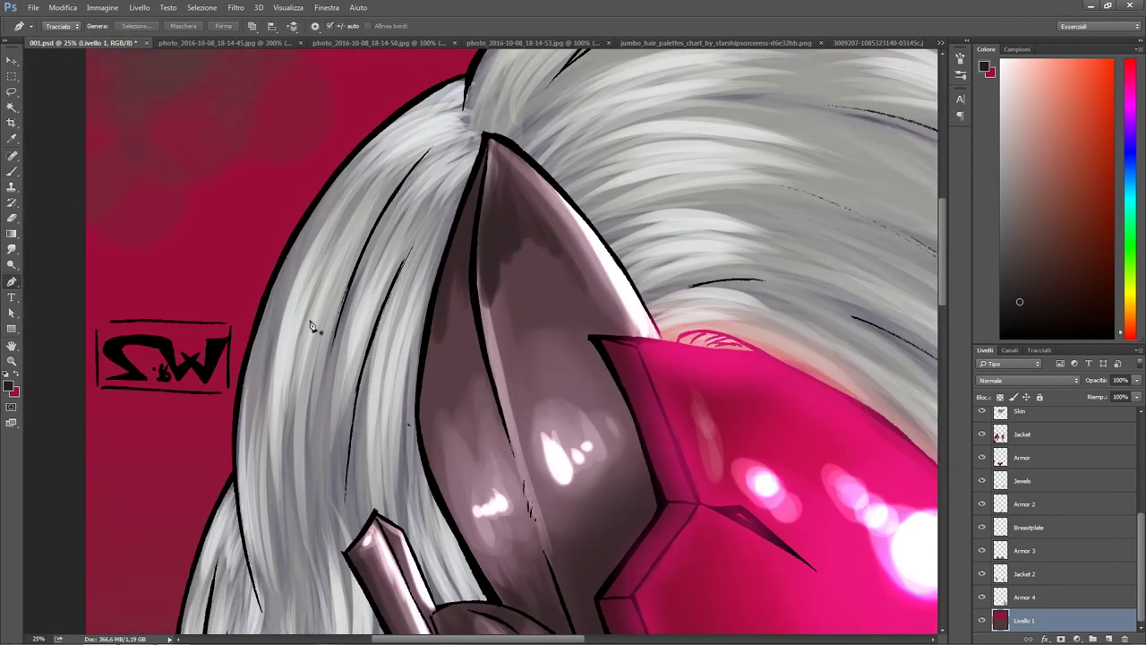
{"action": "left_click", "coordinate": [8, 386]}
{"action": "left_click", "coordinate": [970, 146]}
{"action": "scroll", "coordinate": [1057, 510], "scroll_direction": "up", "scroll_amount": 3}
{"action": "left_click", "coordinate": [1077, 435]}
{"action": "key", "text": "ctrl+plus"}
{"action": "right_click", "coordinate": [327, 322]}
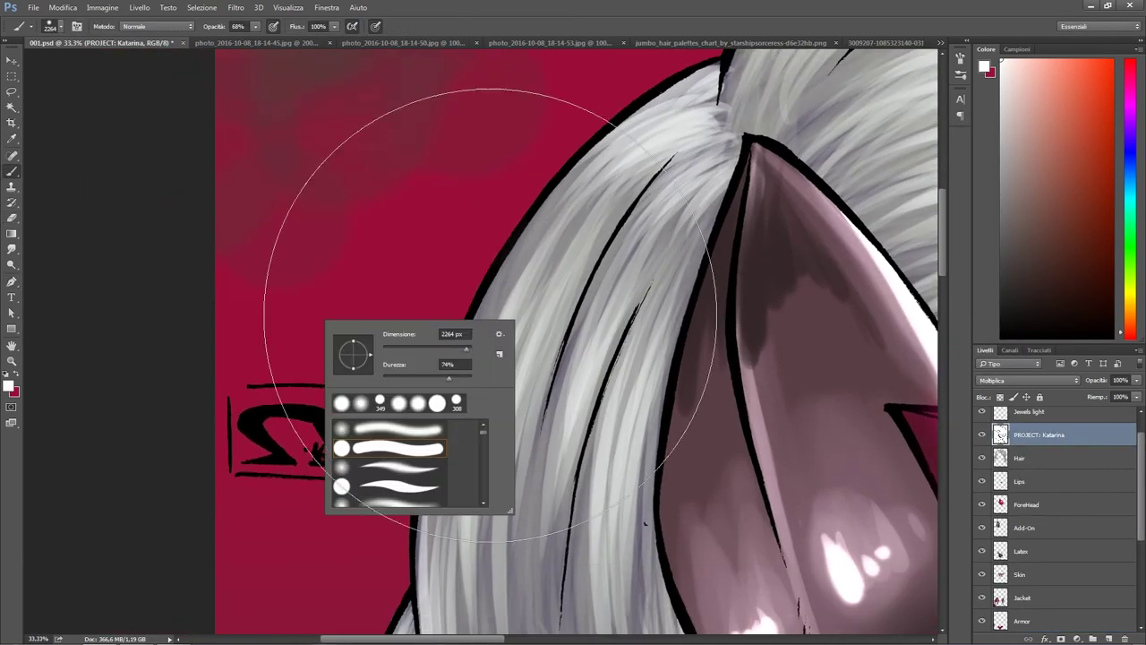
{"action": "double_click", "coordinate": [358, 399]}
{"action": "left_click_drag", "start_coordinate": [404, 419], "coordinate": [412, 392]}
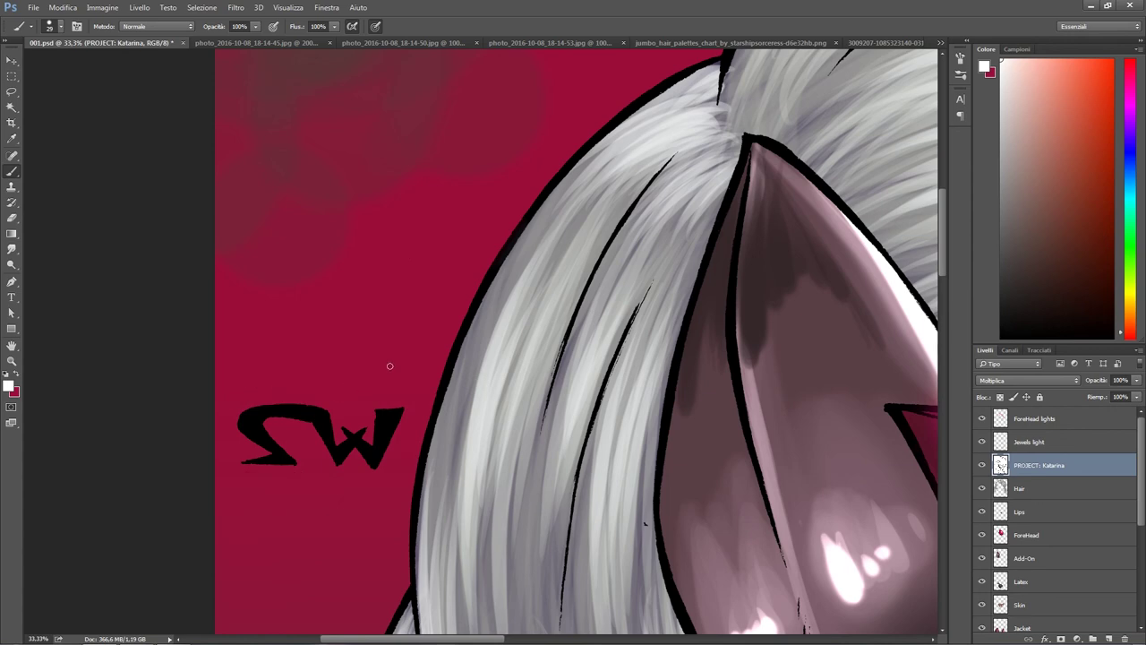
Step: Sample black from the signature and write '16 between its letters
{"action": "left_click", "coordinate": [301, 445], "text": "alt"}
{"action": "left_click_drag", "start_coordinate": [318, 450], "coordinate": [315, 461]}
Step: Marquee the signature and apply a 10 px outside white Stroke effect to a new layer above the line art
{"action": "key", "text": "m"}
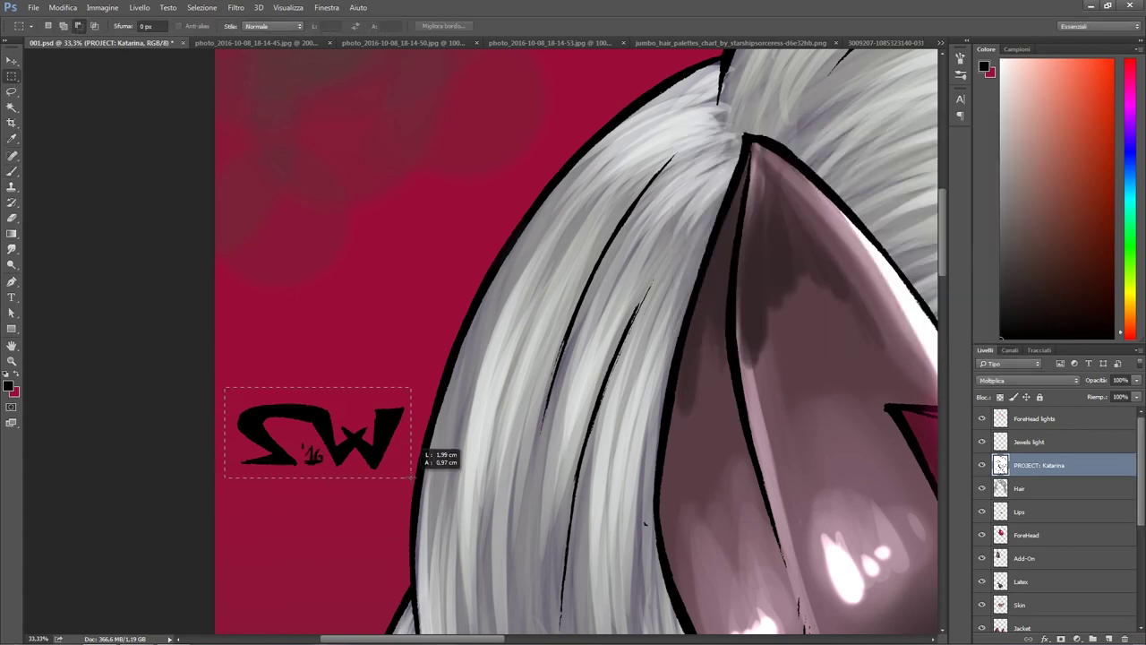
{"action": "right_click", "coordinate": [313, 391]}
{"action": "left_click", "coordinate": [544, 254]}
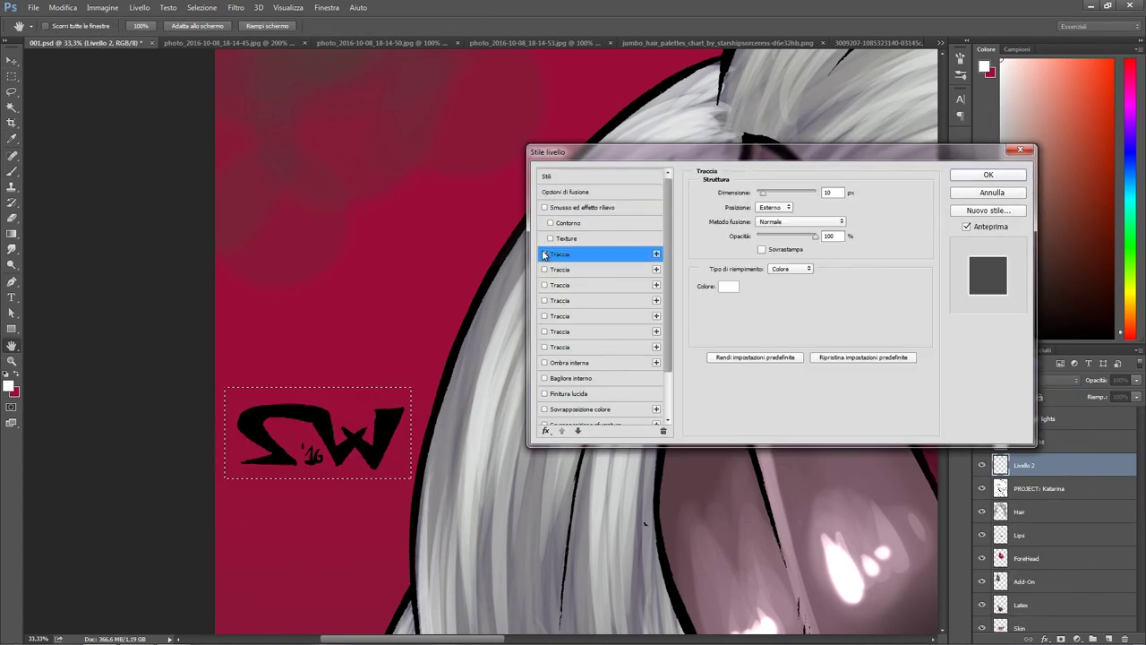
{"action": "key", "text": "Return"}
{"action": "key", "text": "ctrl+d"}
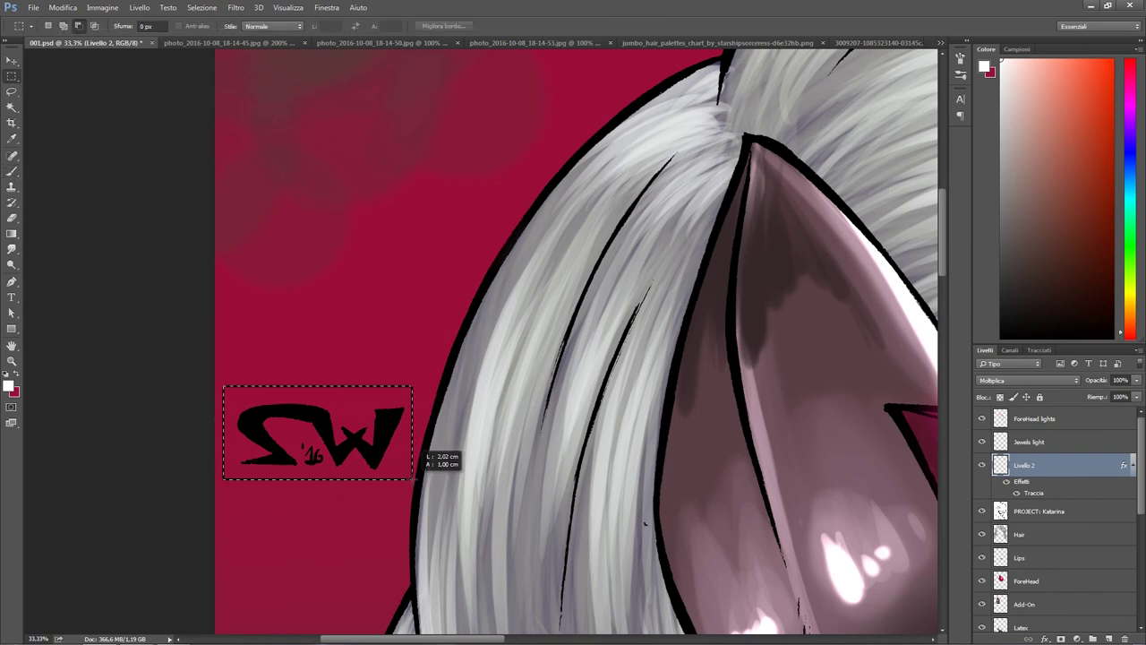
Step: Fill the rectangle behind the signature with orange-red on a separate layer inside a black frame
{"action": "key", "text": "alt+BackSpace"}
{"action": "left_click", "coordinate": [15, 376]}
{"action": "key", "text": "b"}
{"action": "key", "text": "alt+BackSpace"}
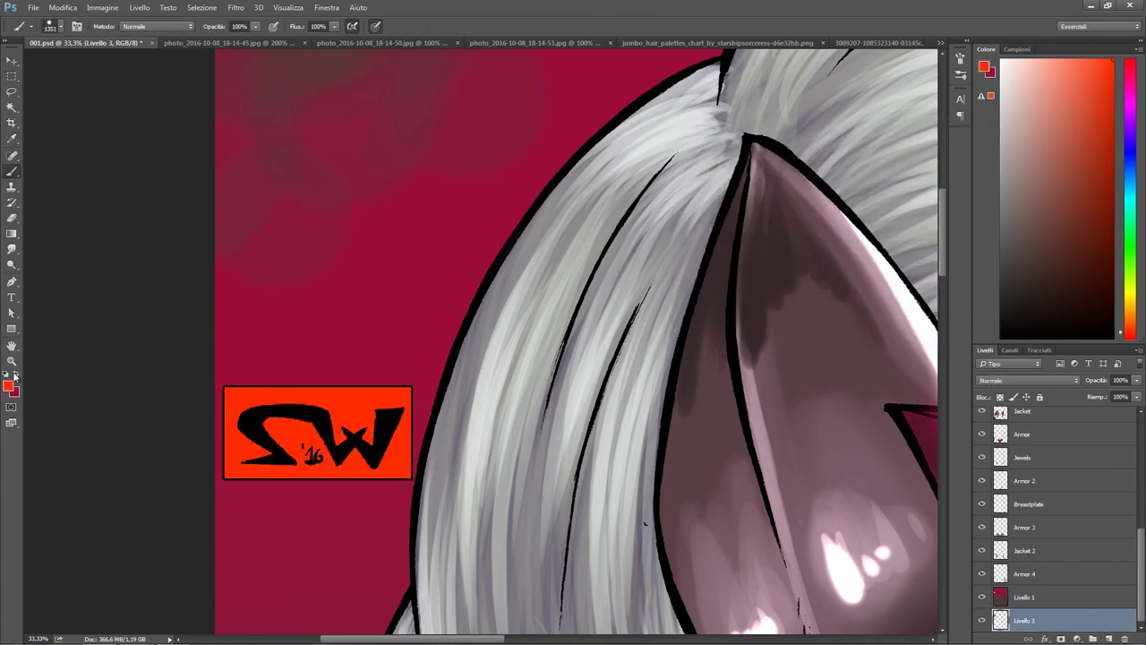
Step: Darken the signature rectangle's fill with a Hue/Saturation adjustment
{"action": "key", "text": "ctrl+u"}
{"action": "left_click_drag", "start_coordinate": [710, 248], "coordinate": [680, 248]}
{"action": "key", "text": "Return"}
Step: Brush an orange-red glow behind the signature letters with a 376 px brush at 83% opacity
{"action": "right_click", "coordinate": [345, 371]}
{"action": "left_click_drag", "start_coordinate": [491, 412], "coordinate": [460, 412]}
{"action": "key", "text": "Return"}
{"action": "key", "text": "8"}
{"action": "key", "text": "3"}
{"action": "left_click_drag", "start_coordinate": [255, 408], "coordinate": [355, 415]}
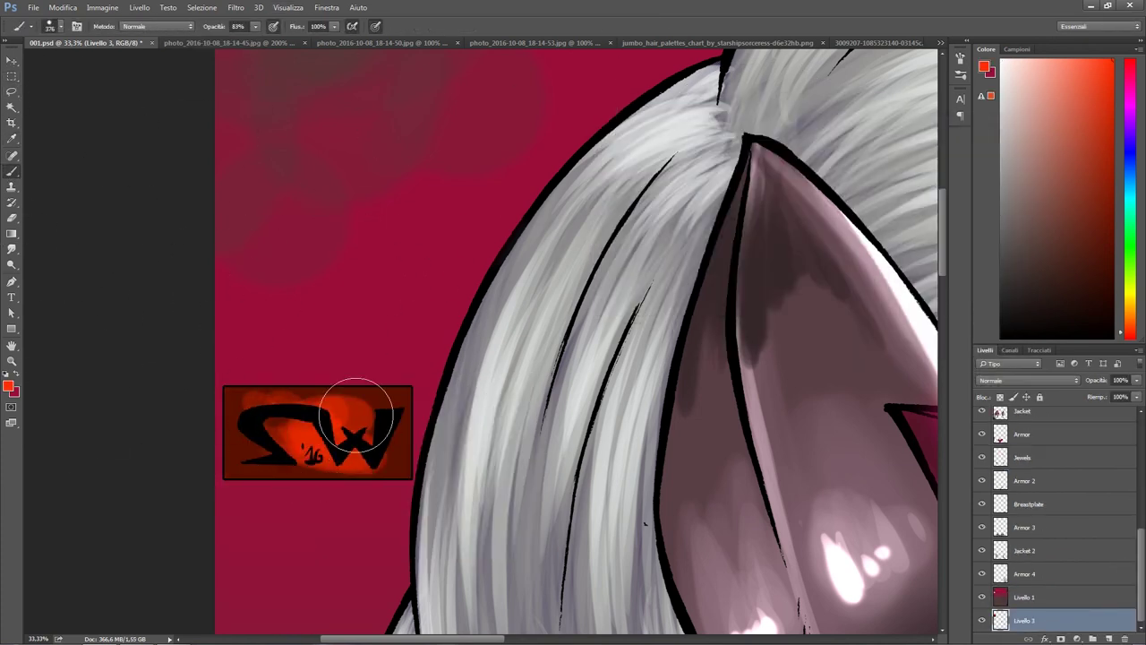
Step: Set the foreground colour to black and add a new layer above ForeHead lights
{"action": "key", "text": "ctrl+minus"}
{"action": "key", "text": "ctrl+minus"}
{"action": "key", "text": "ctrl+minus"}
{"action": "key", "text": "ctrl+minus"}
{"action": "key", "text": "ctrl+minus"}
{"action": "left_click", "coordinate": [9, 386]}
{"action": "left_click", "coordinate": [979, 133]}
{"action": "left_click", "coordinate": [1039, 419]}
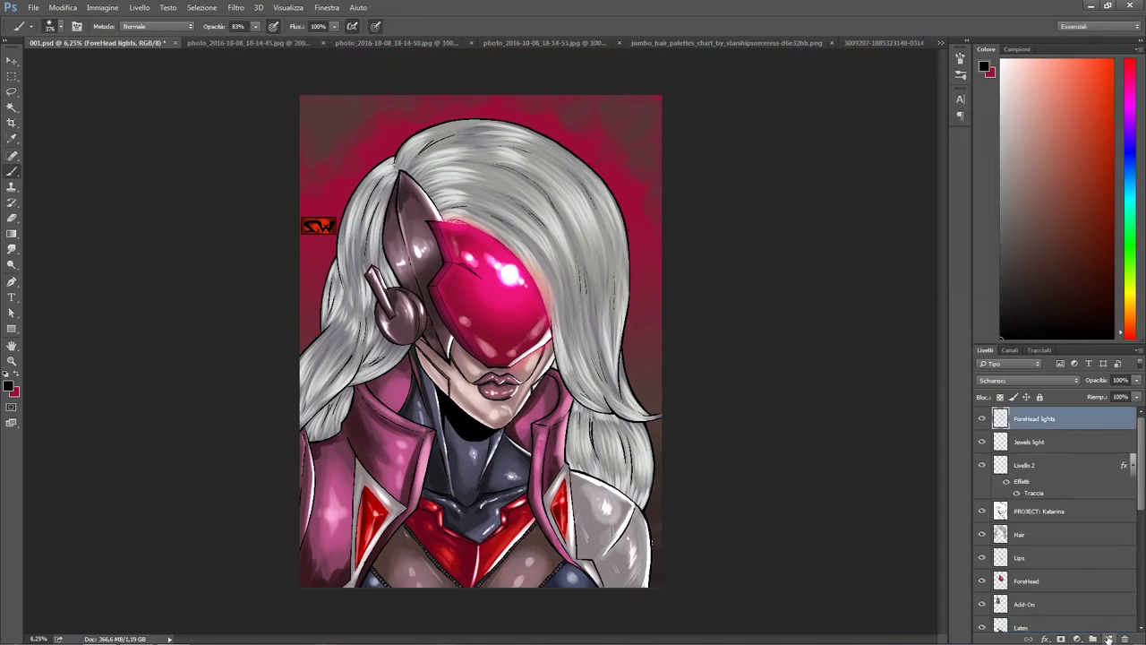
{"action": "left_click", "coordinate": [1108, 638]}
Step: Handwrite "THANKS FO" in black across the hair and visor with a 376 px brush at 100% opacity
{"action": "right_click", "coordinate": [360, 200]}
{"action": "key", "text": "Return"}
{"action": "key", "text": "0"}
{"action": "left_click_drag", "start_coordinate": [346, 215], "coordinate": [371, 262]}
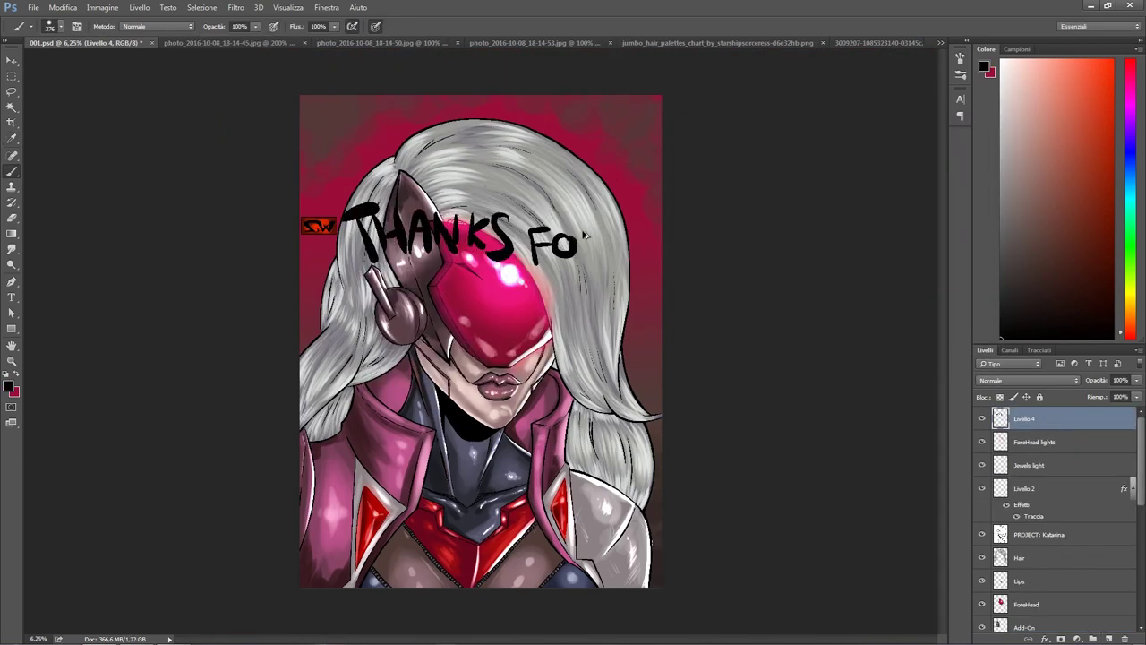